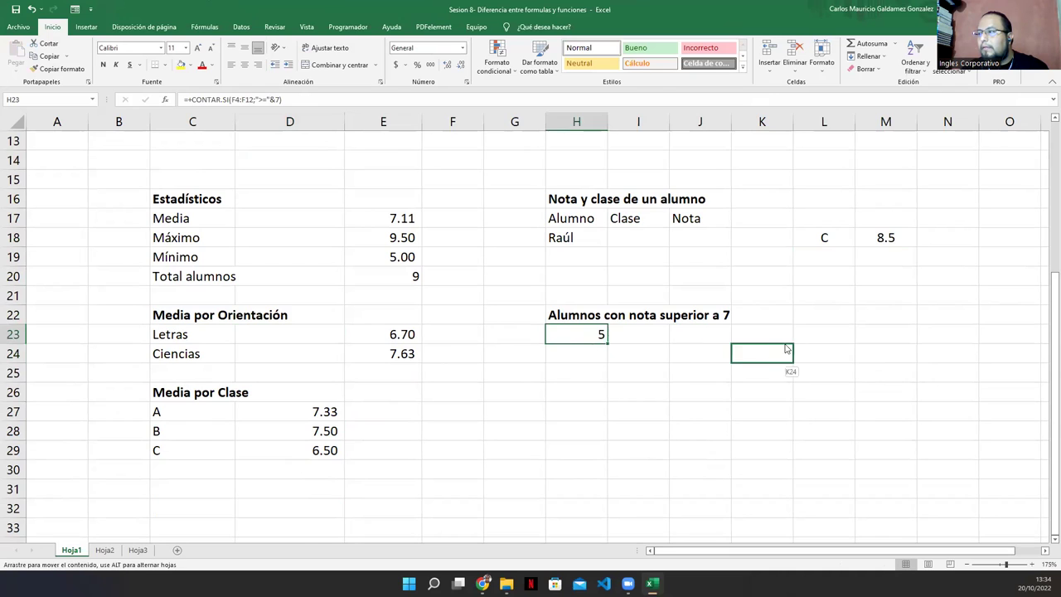
# Step: Hide the results in E17:E29 and L18:M23 by setting their font color to white
pyautogui.moveTo(312, 412); pyautogui.dragTo(392, 464)
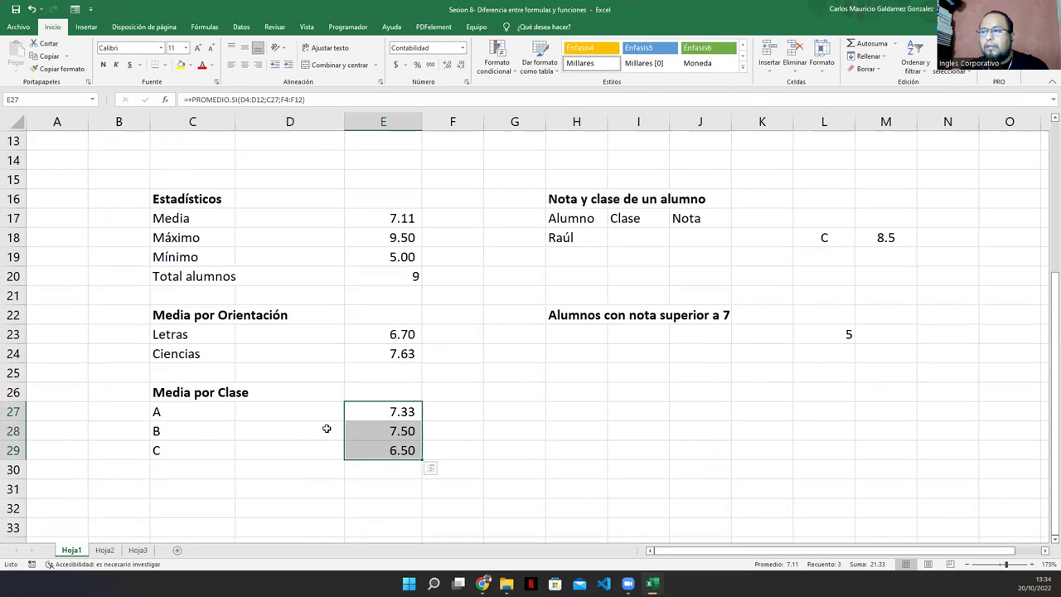
pyautogui.moveTo(373, 216); pyautogui.dragTo(390, 450)
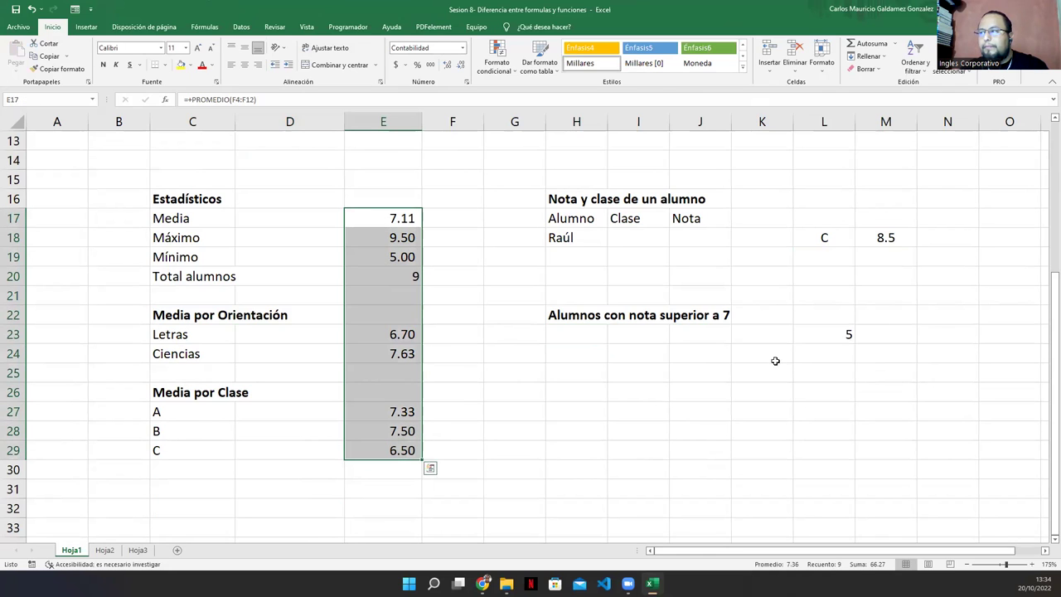
pyautogui.moveTo(826, 244); pyautogui.dragTo(905, 333)
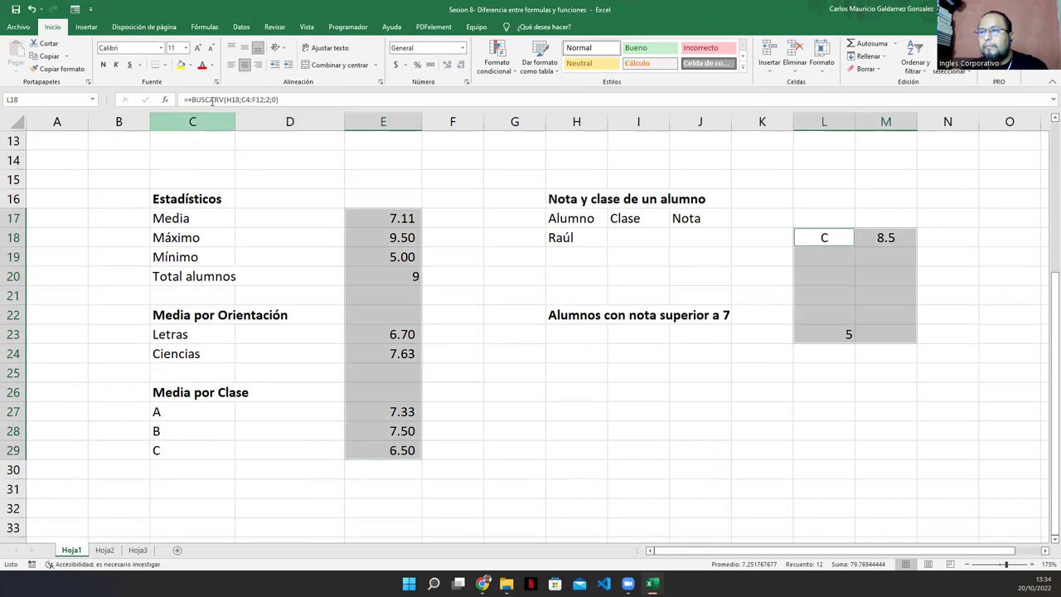
pyautogui.click(213, 65)
pyautogui.click(201, 103)
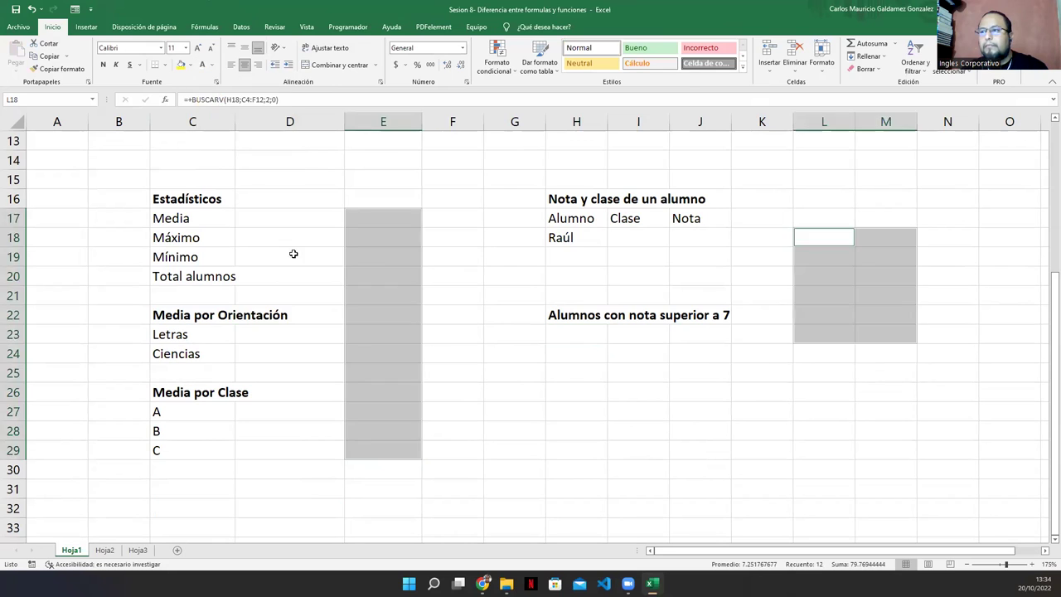
pyautogui.click(333, 312)
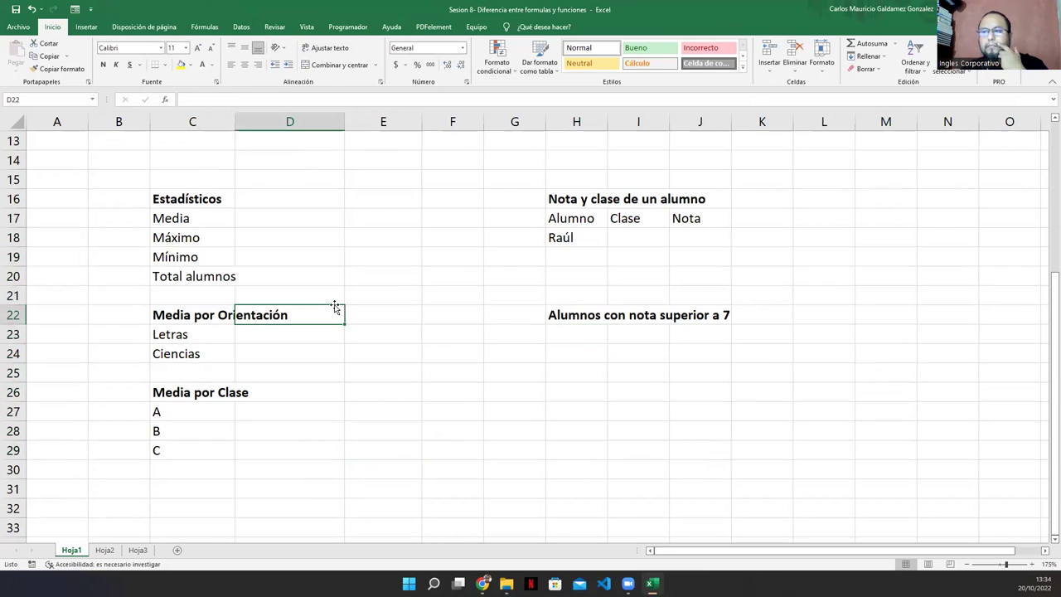
# Step: Review the student grades table together with the empty Estadísticos and Nota y clase de un alumno sections
pyautogui.click(353, 218)
pyautogui.click(281, 214)
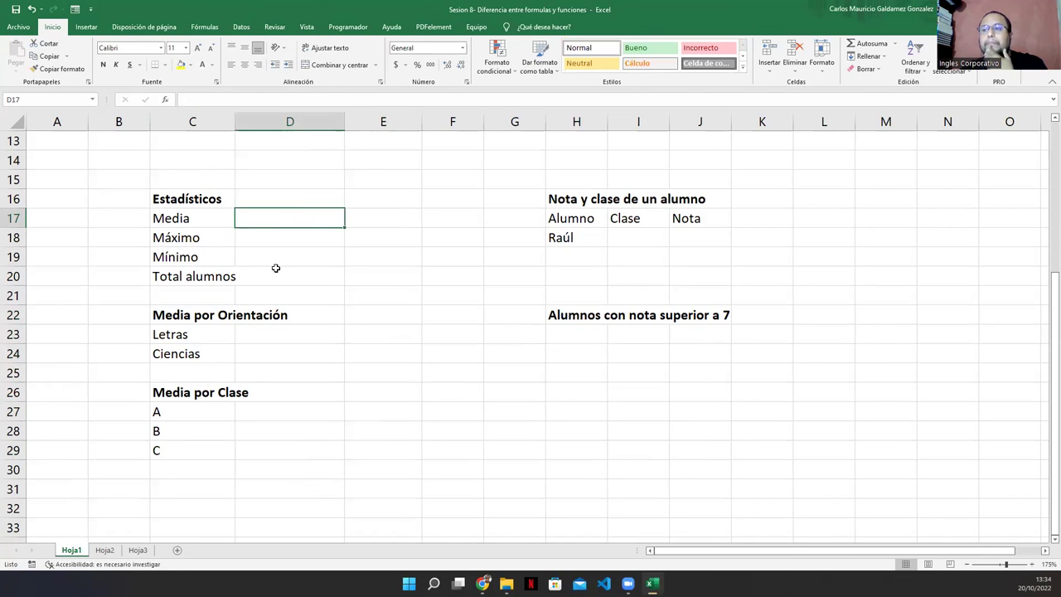
pyautogui.scroll(2, 281, 272)
pyautogui.scroll(2, 302, 335)
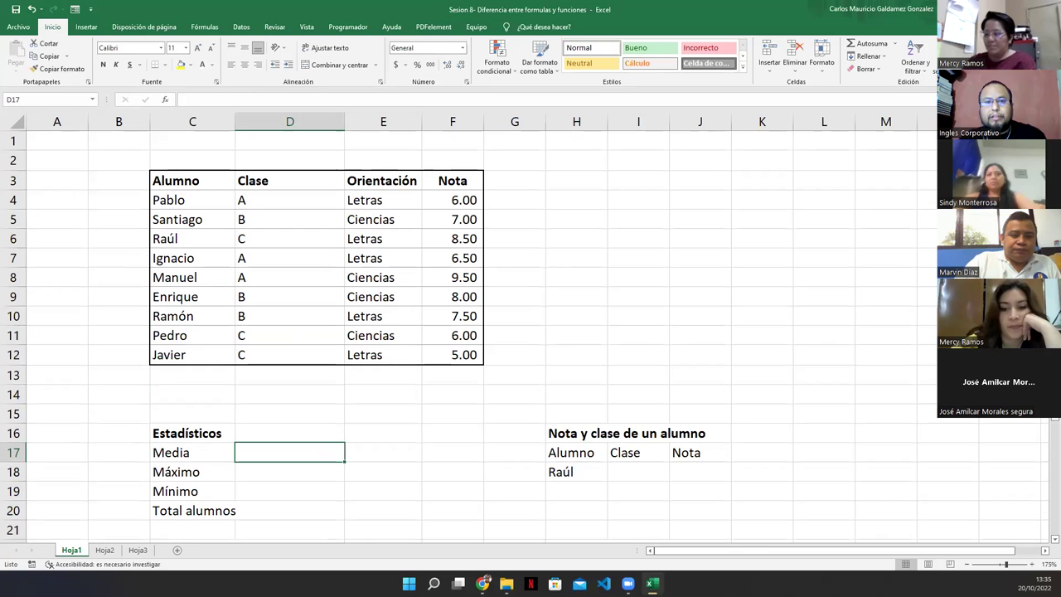
pyautogui.scroll(3, 514, 311)
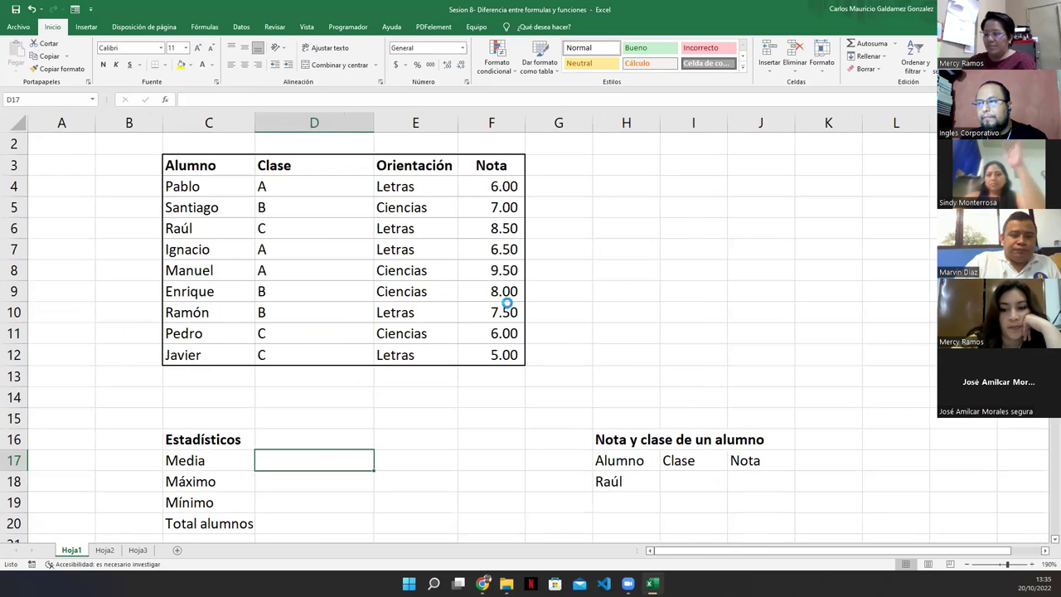
pyautogui.scroll(-1, 498, 294)
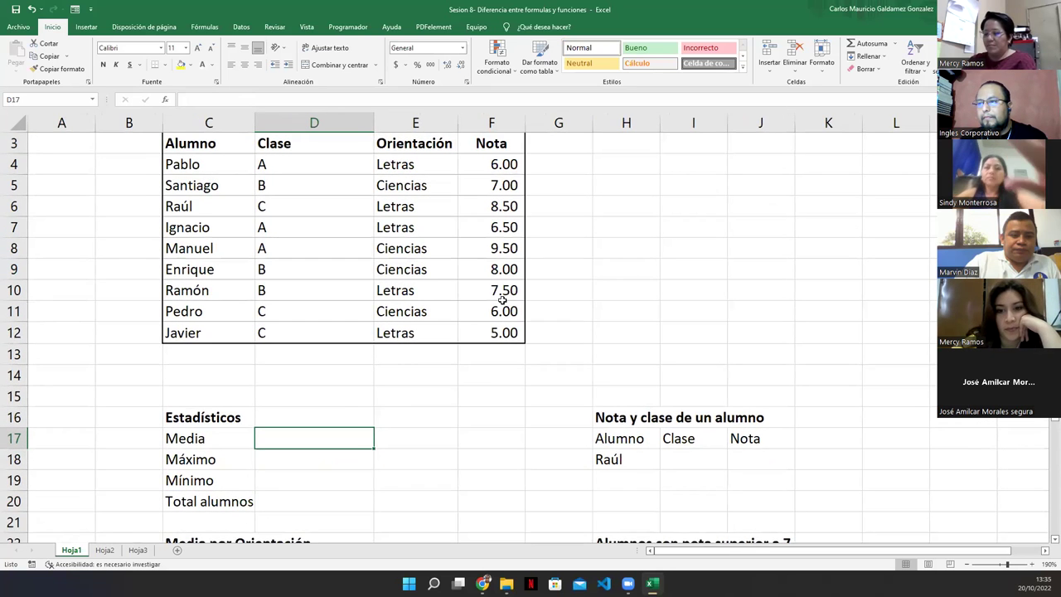
pyautogui.scroll(1, 497, 301)
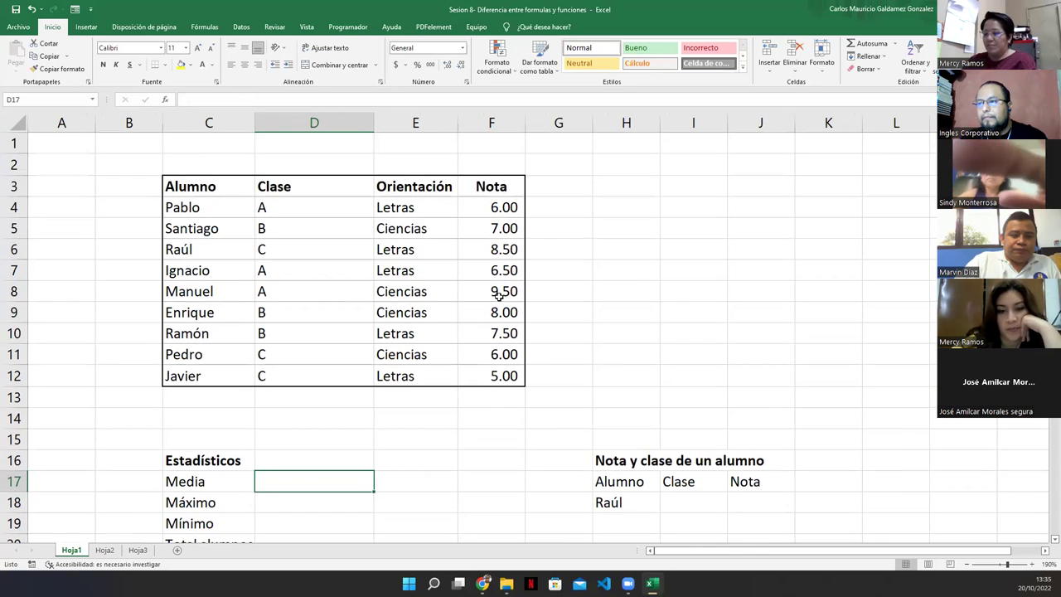
pyautogui.click(1048, 540)
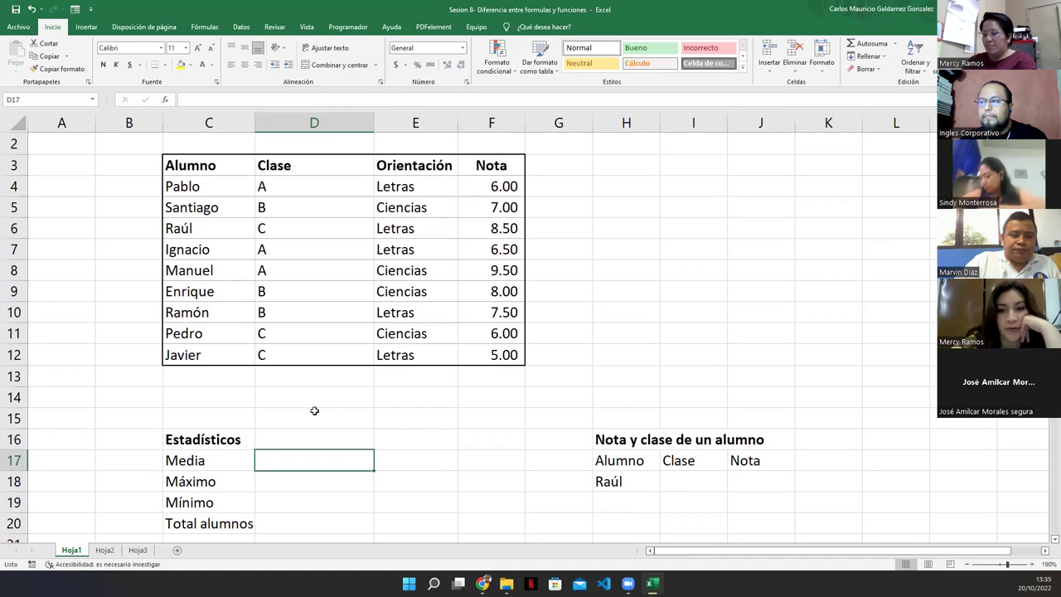
pyautogui.click(644, 483)
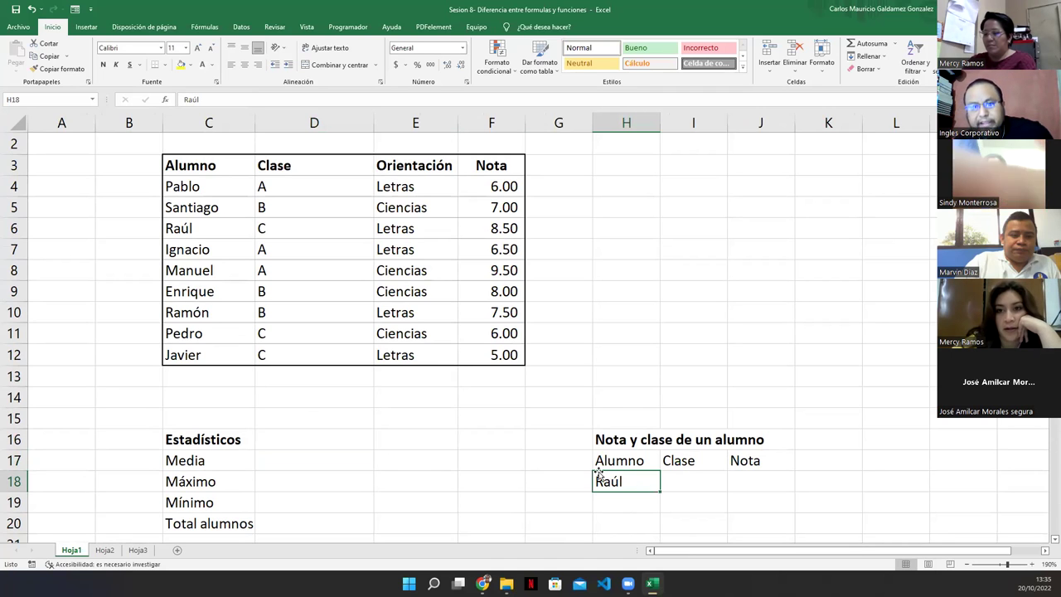
pyautogui.click(379, 335)
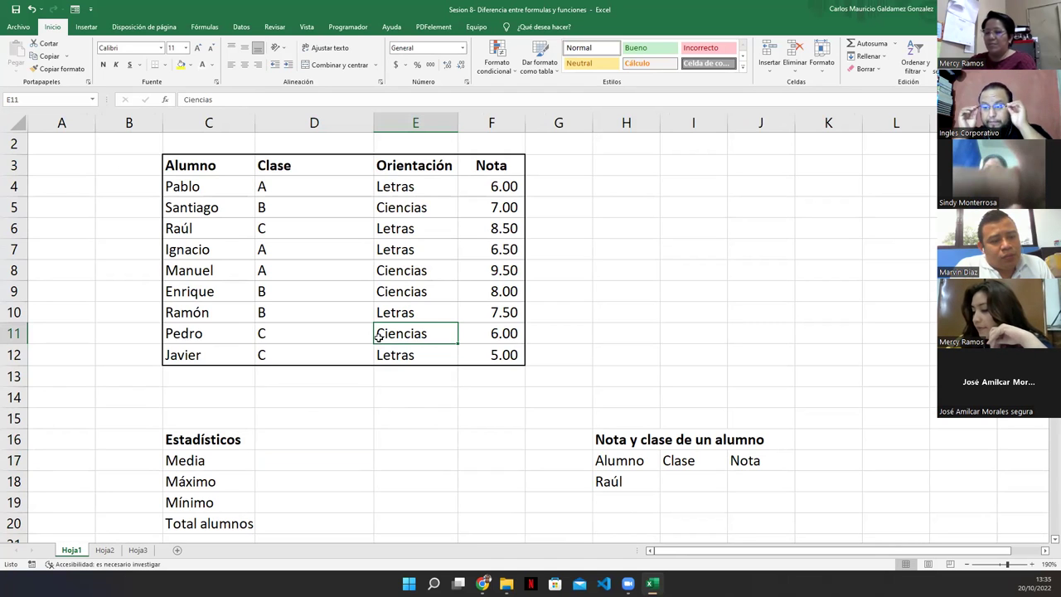
pyautogui.click(398, 438)
pyautogui.click(409, 462)
pyautogui.click(308, 464)
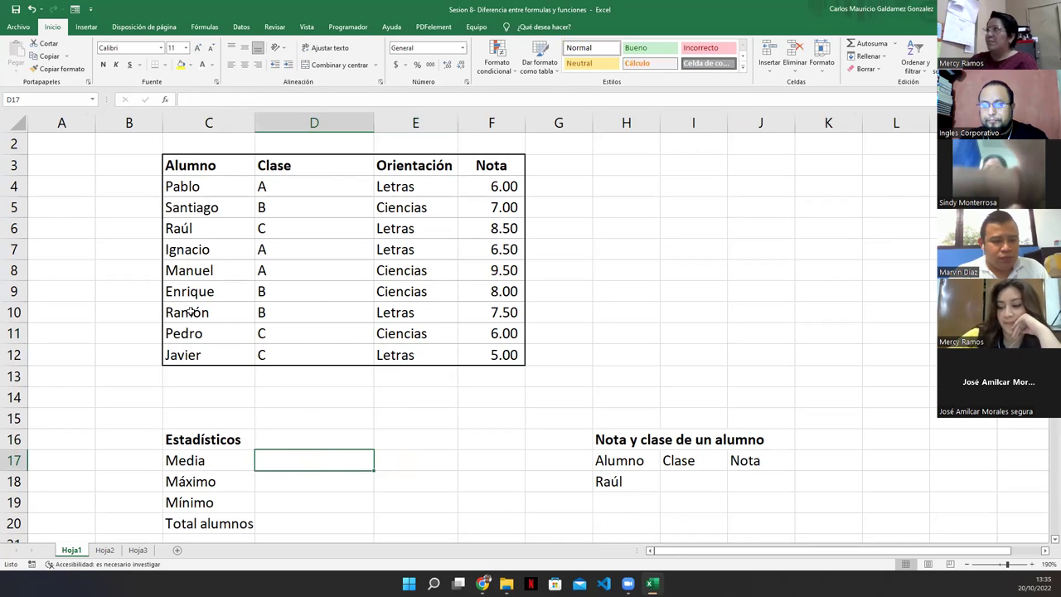
# Step: Merge and center the Estadísticos heading across C16:D16 and apply all borders to C16:D20
pyautogui.moveTo(174, 441); pyautogui.dragTo(319, 438)
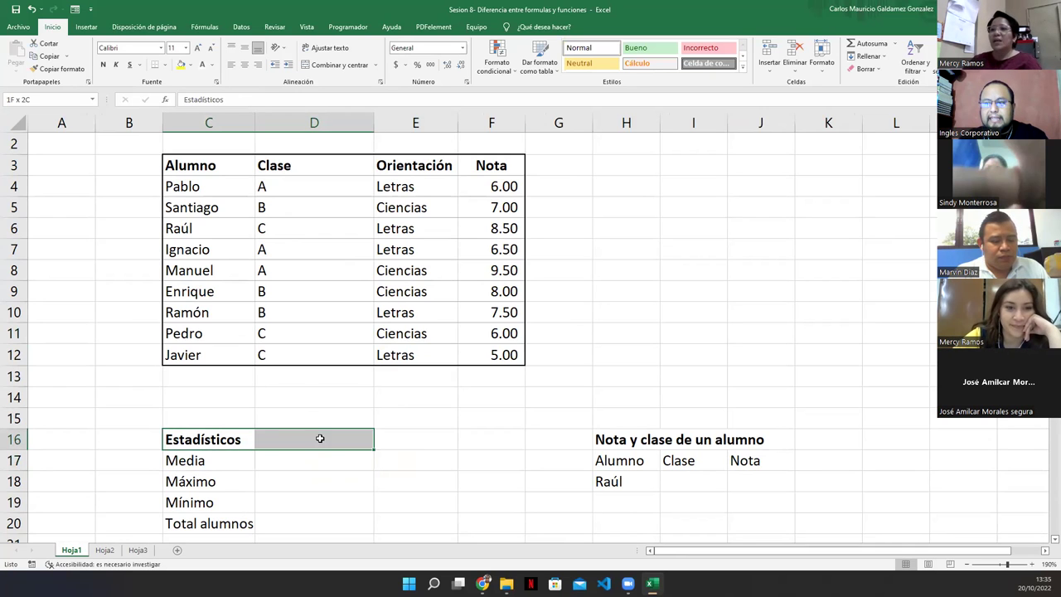
pyautogui.click(332, 65)
pyautogui.moveTo(216, 439); pyautogui.dragTo(220, 522)
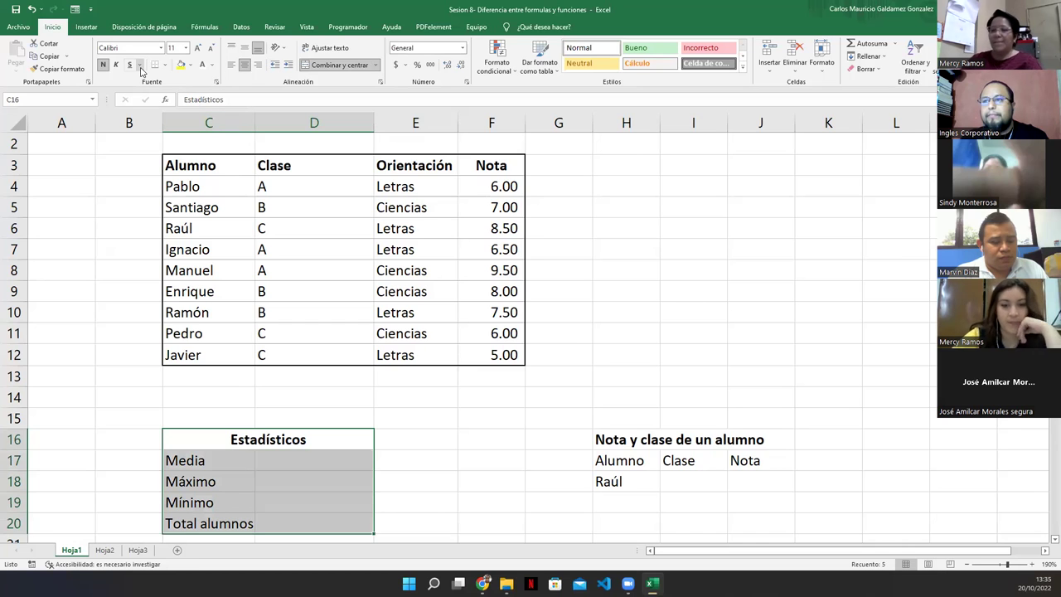
pyautogui.click(165, 66)
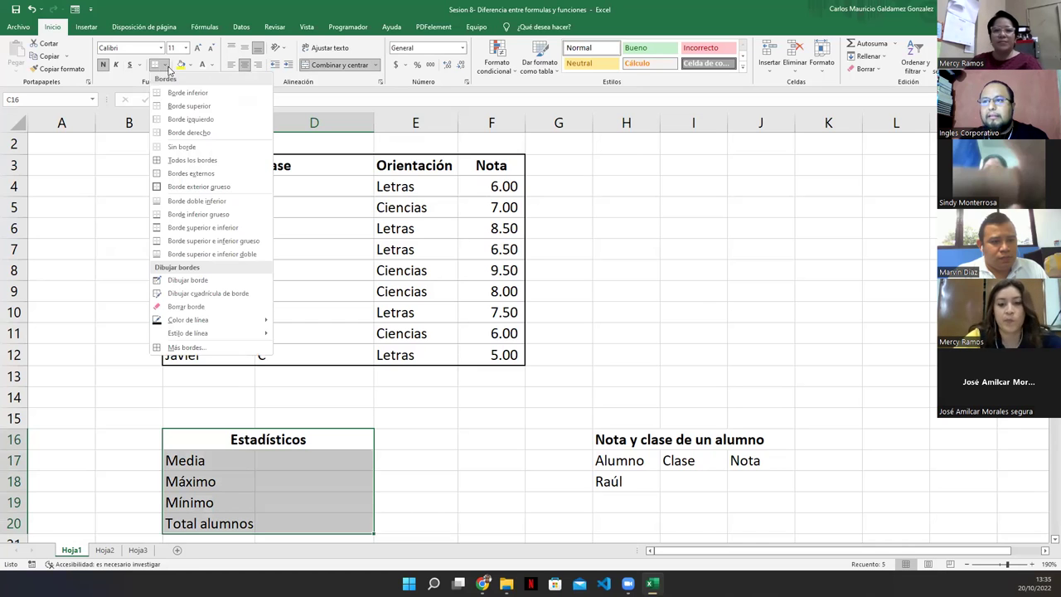
pyautogui.click(190, 160)
pyautogui.click(280, 508)
pyautogui.click(290, 523)
pyautogui.moveTo(290, 523); pyautogui.dragTo(340, 525)
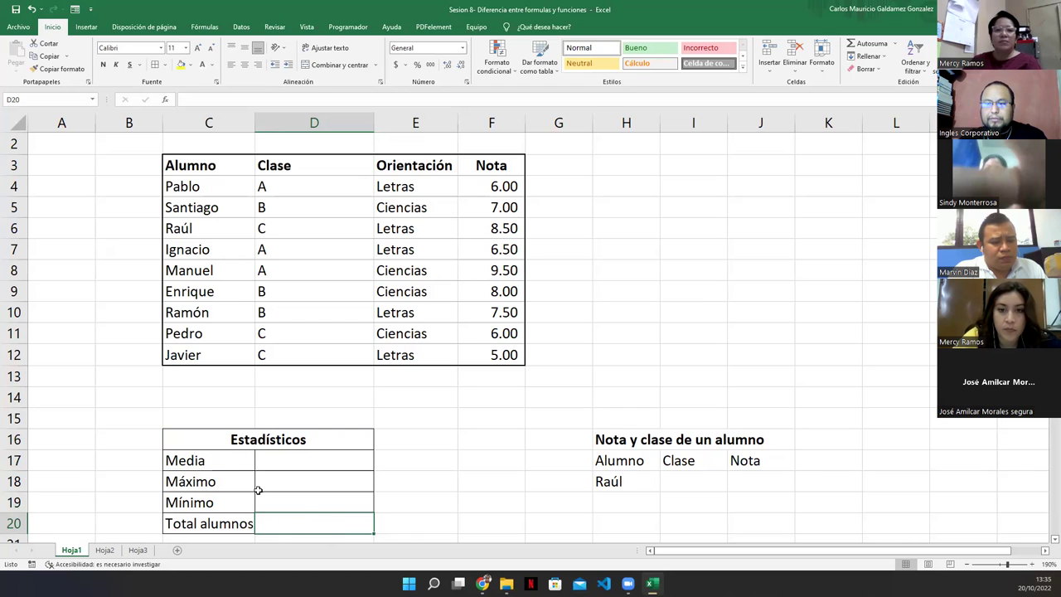
pyautogui.moveTo(187, 460); pyautogui.dragTo(274, 516)
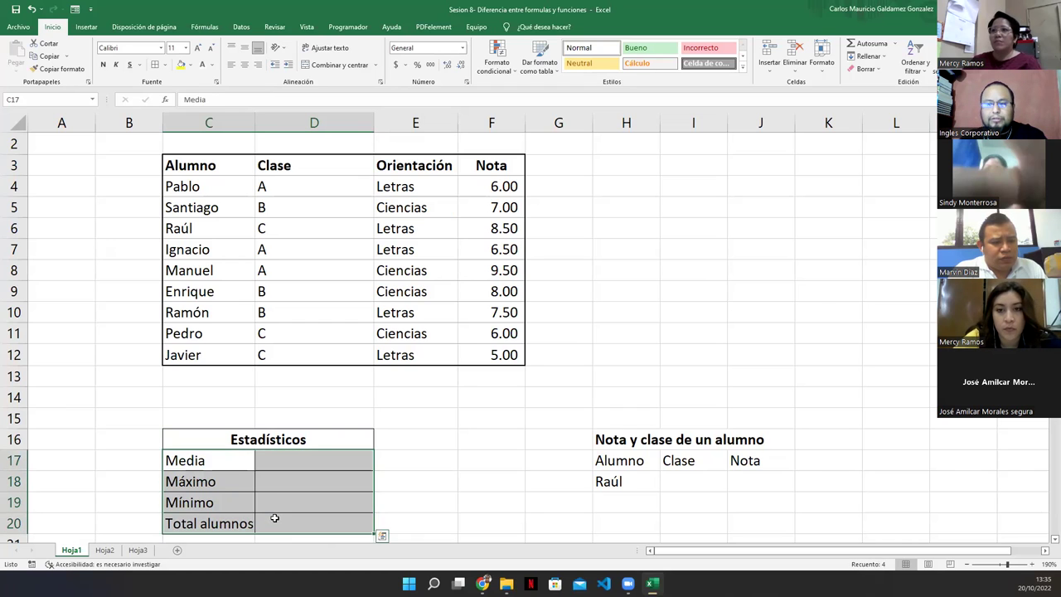
pyautogui.click(274, 515)
pyautogui.moveTo(274, 453); pyautogui.dragTo(294, 519)
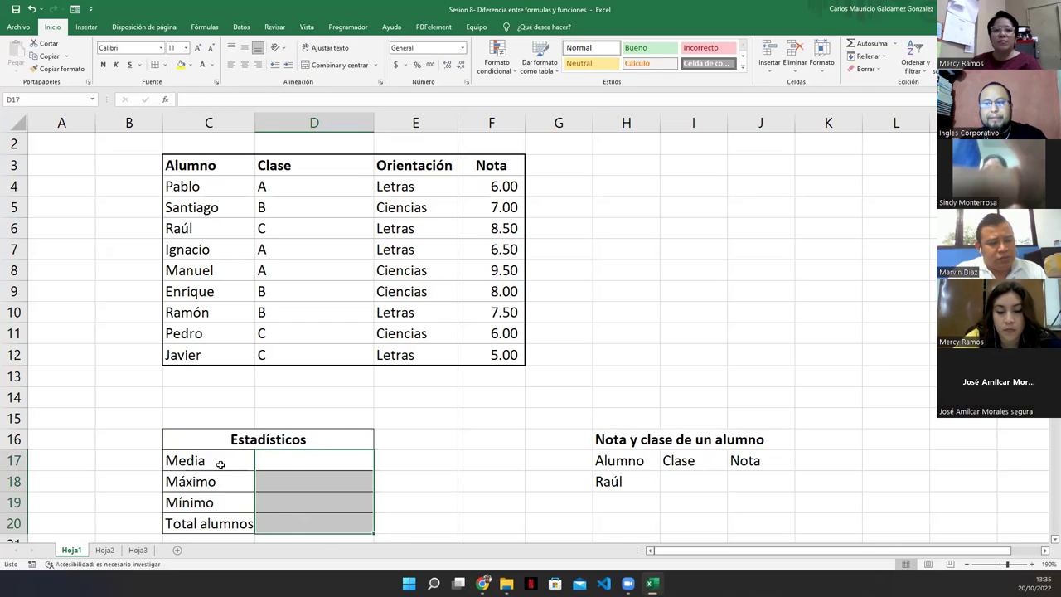
pyautogui.click(291, 460)
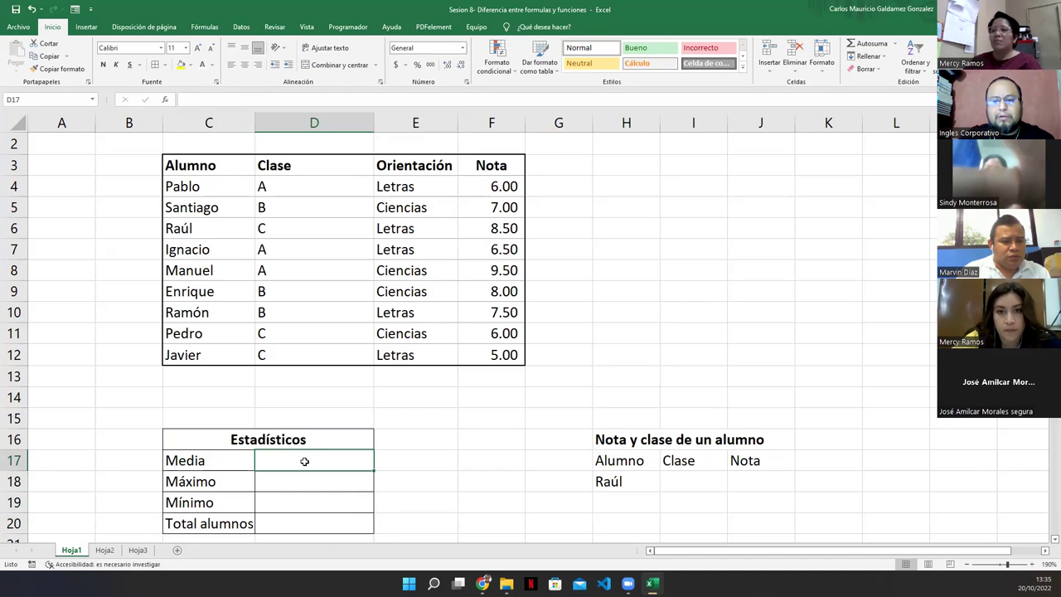
pyautogui.write('=')
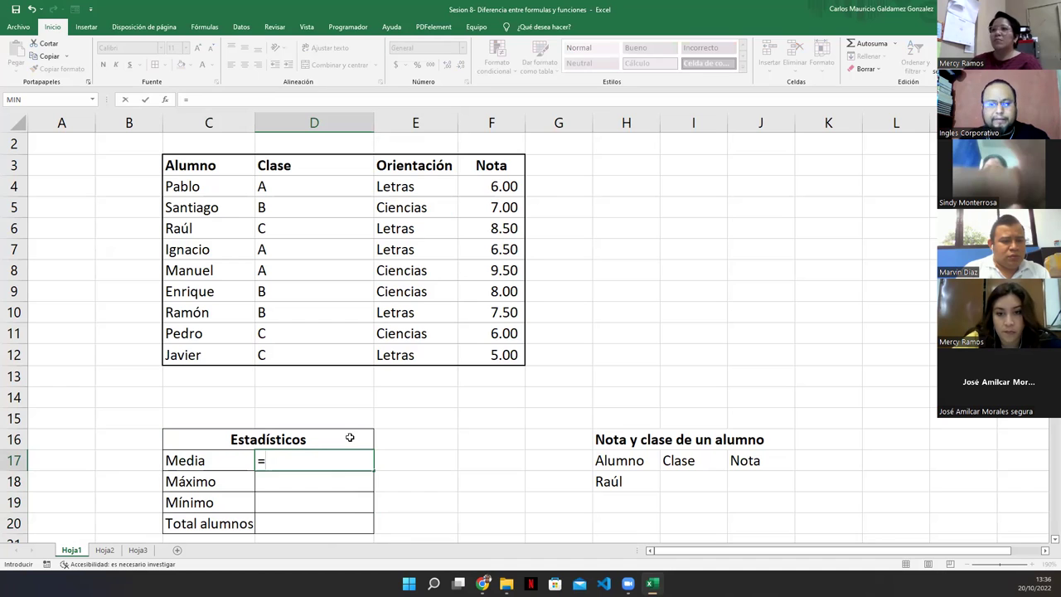
pyautogui.press('Escape')
pyautogui.click(405, 465)
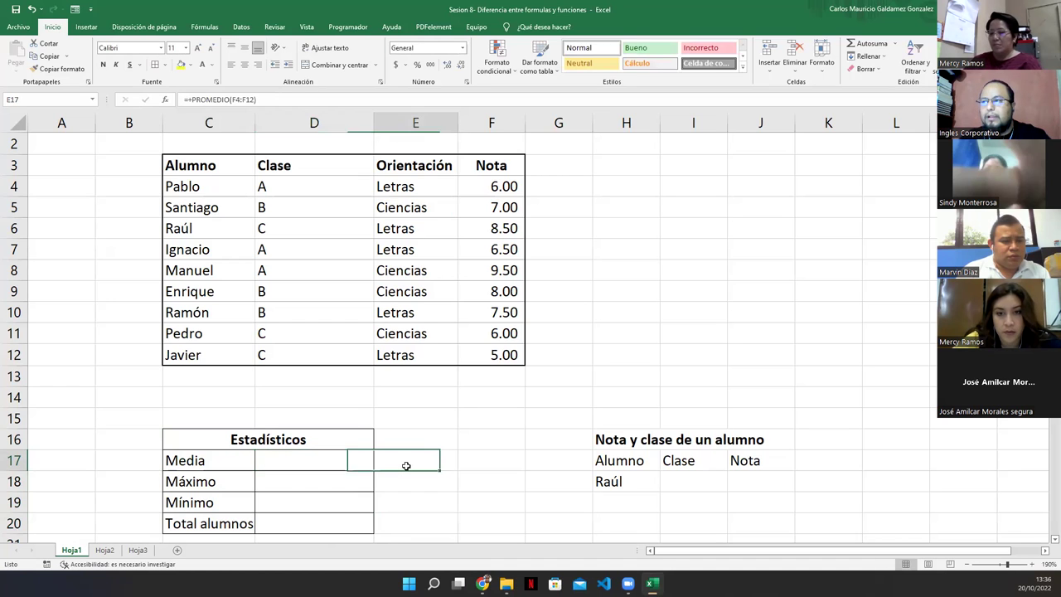
pyautogui.click(326, 455)
pyautogui.moveTo(499, 192); pyautogui.dragTo(495, 351)
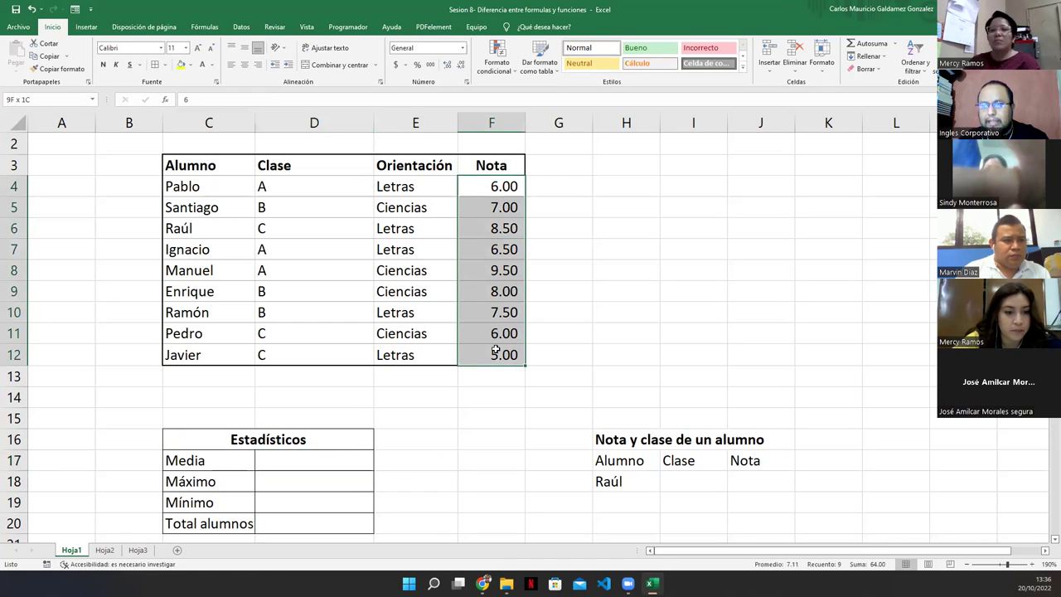
pyautogui.click(464, 258)
# Step: Build the manual Media formula in D17 by adding the grade cells F4 through F12 one by one inside parentheses
pyautogui.click(285, 454)
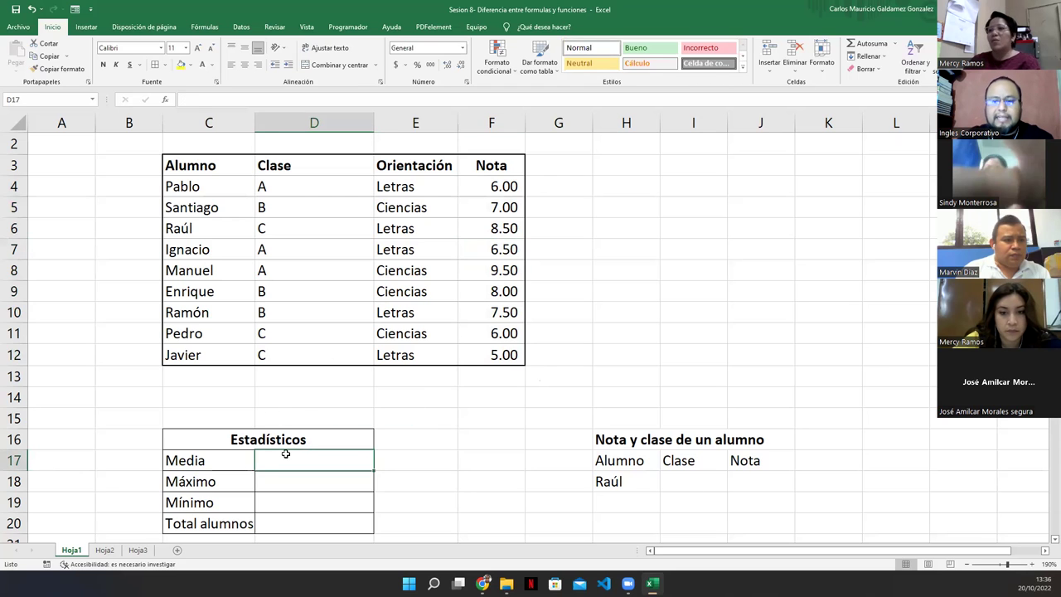
pyautogui.write('=(')
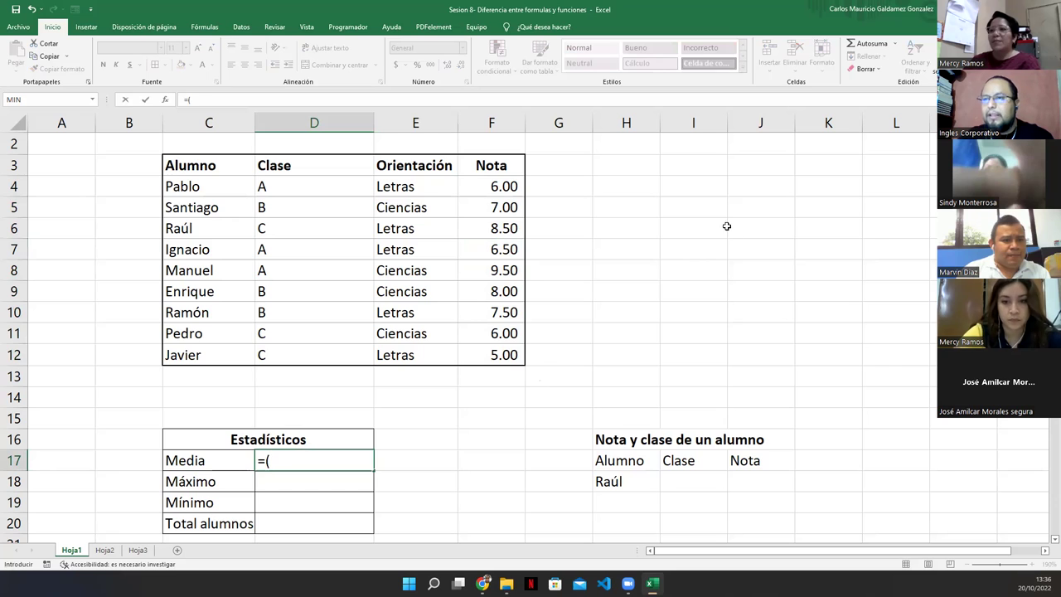
pyautogui.click(485, 190)
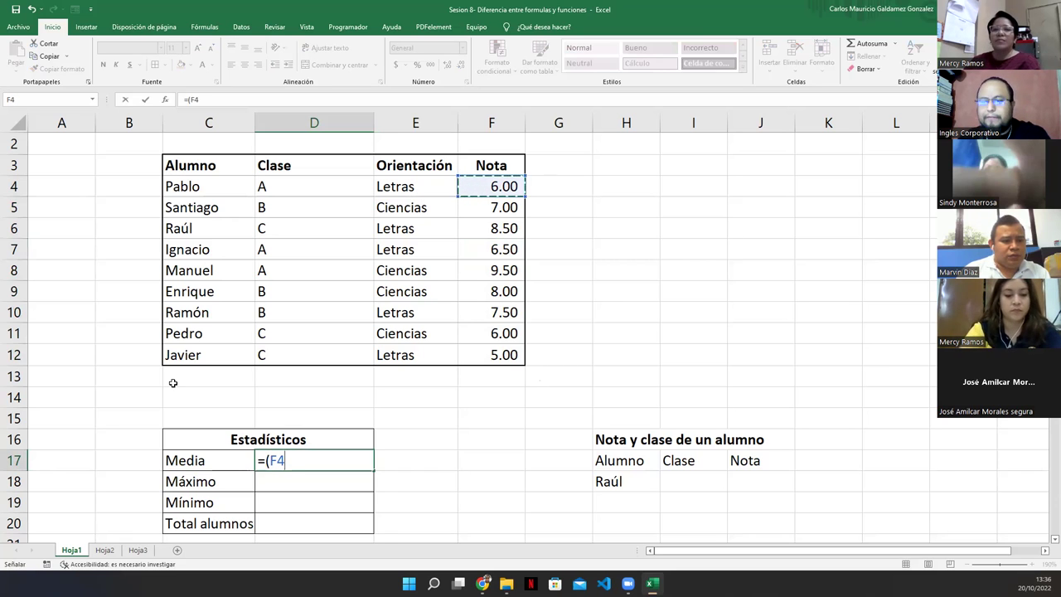
pyautogui.press('BackSpace')
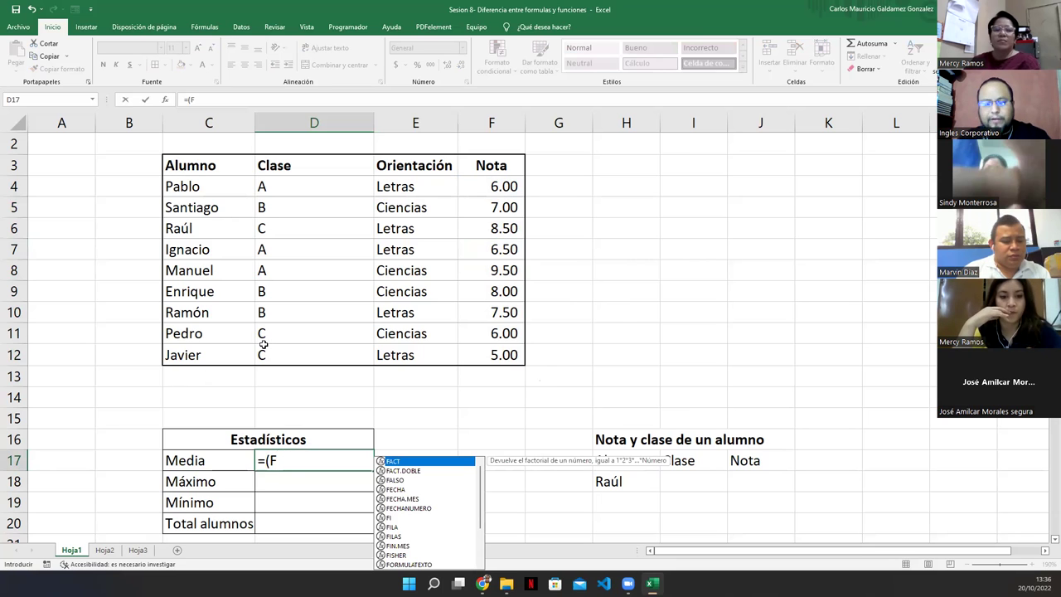
pyautogui.click(480, 192)
pyautogui.click(502, 357)
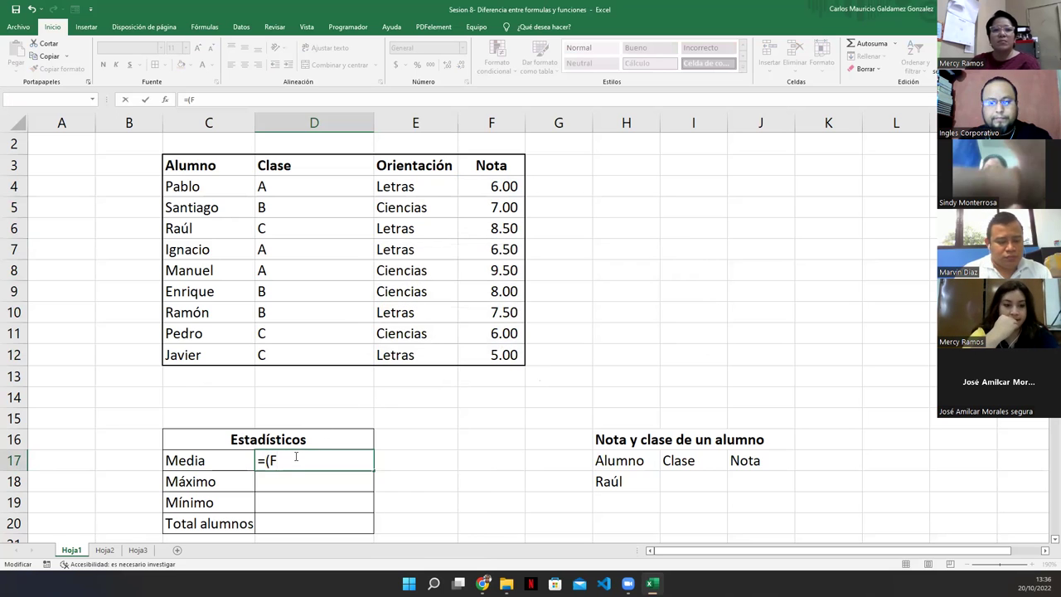
pyautogui.write('4+')
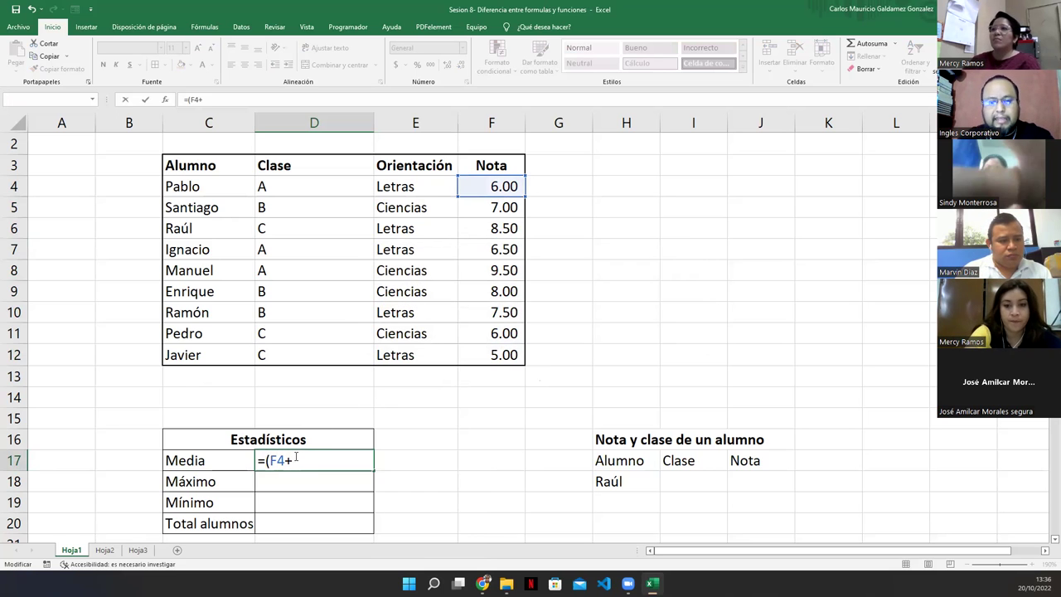
pyautogui.write('F5+f')
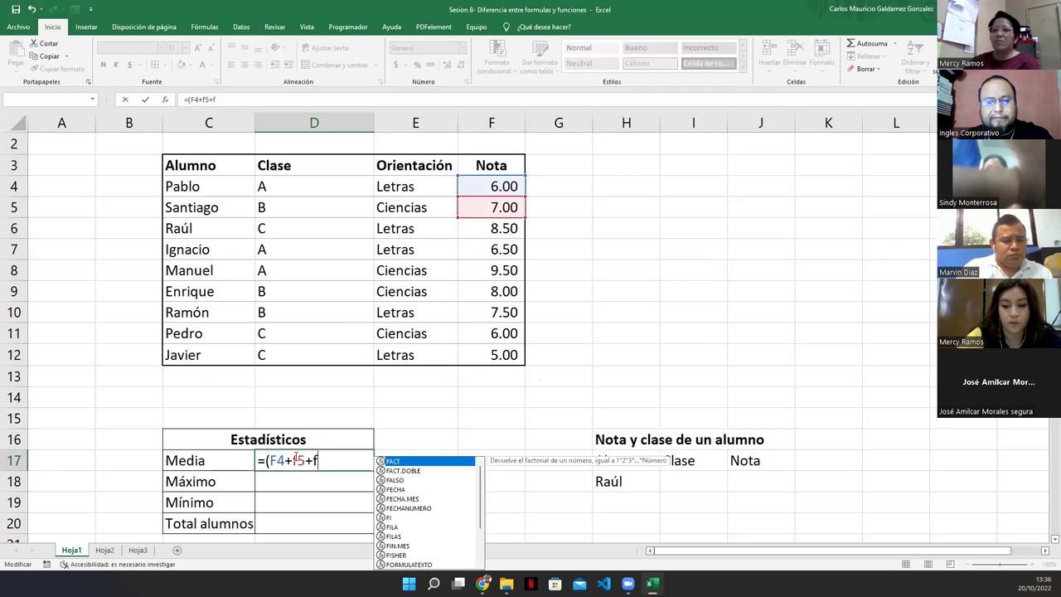
pyautogui.write('6+f')
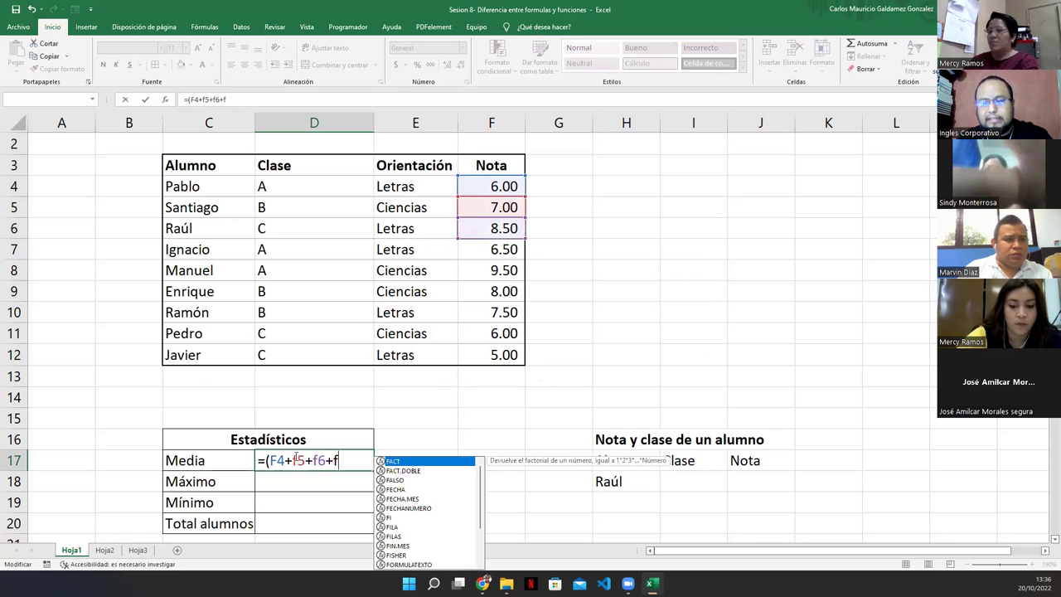
pyautogui.write('7+f')
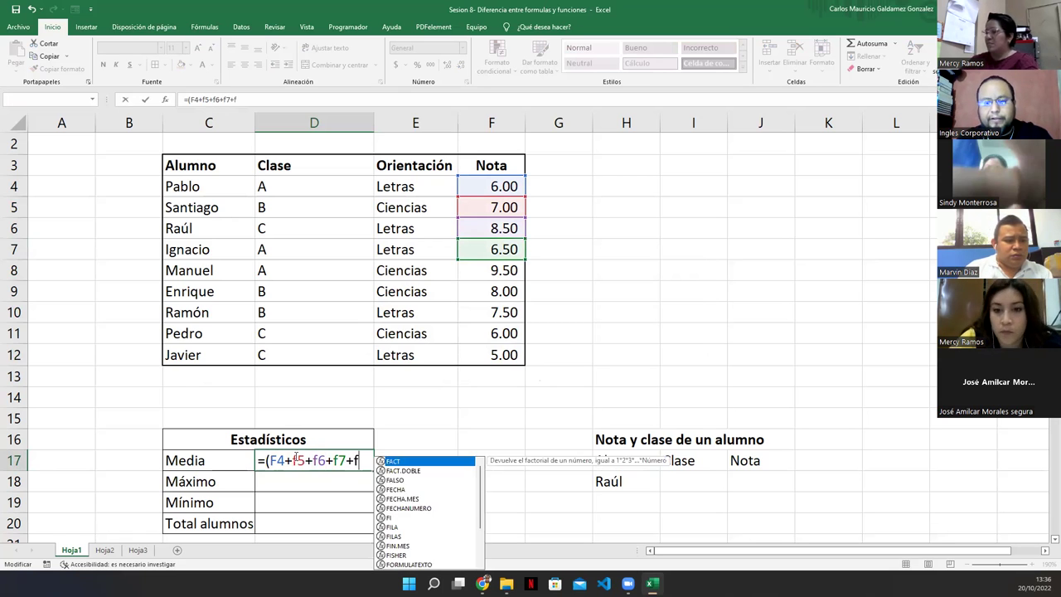
pyautogui.write('8+f9')
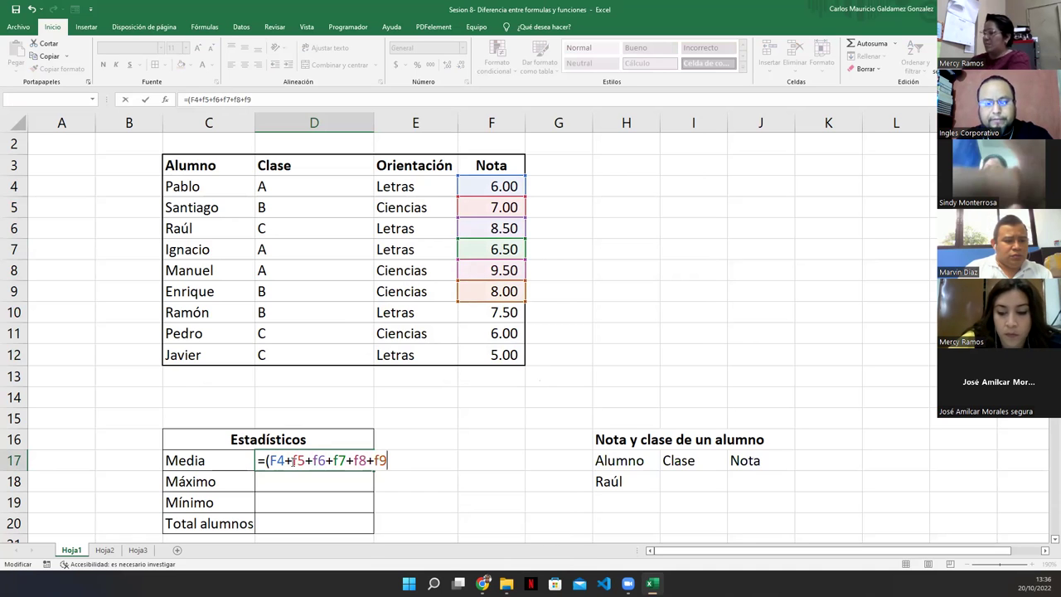
pyautogui.write('+10')
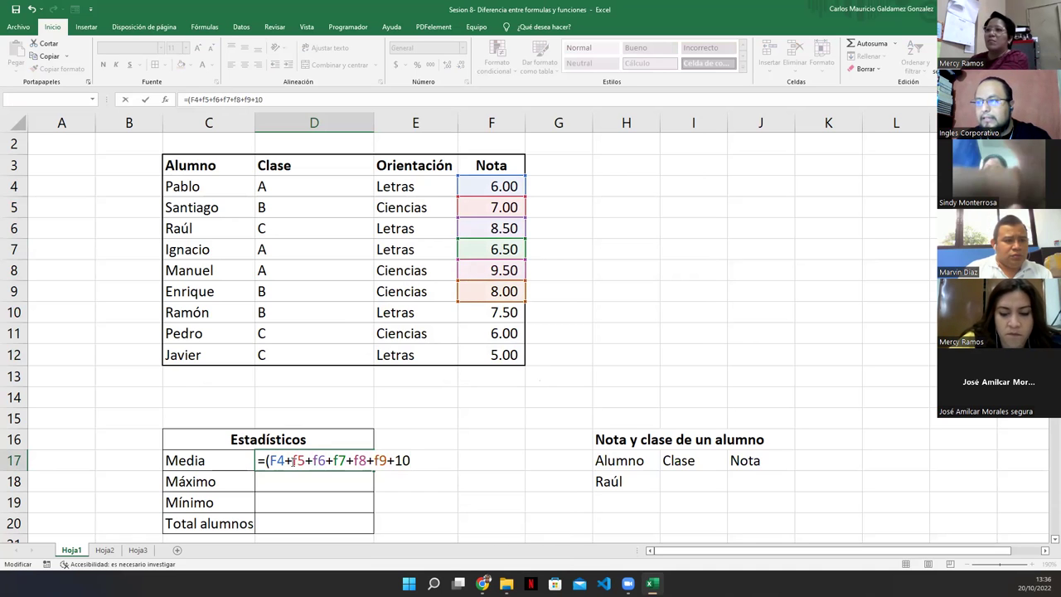
pyautogui.press('BackSpace')
pyautogui.press('BackSpace')
pyautogui.write('f')
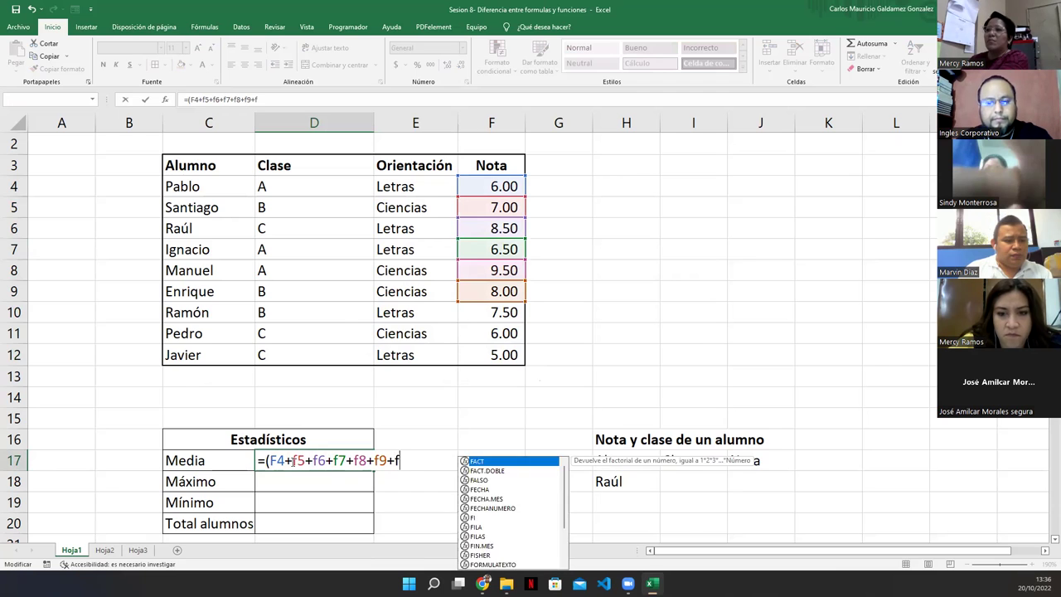
pyautogui.write('10+')
pyautogui.write('f11')
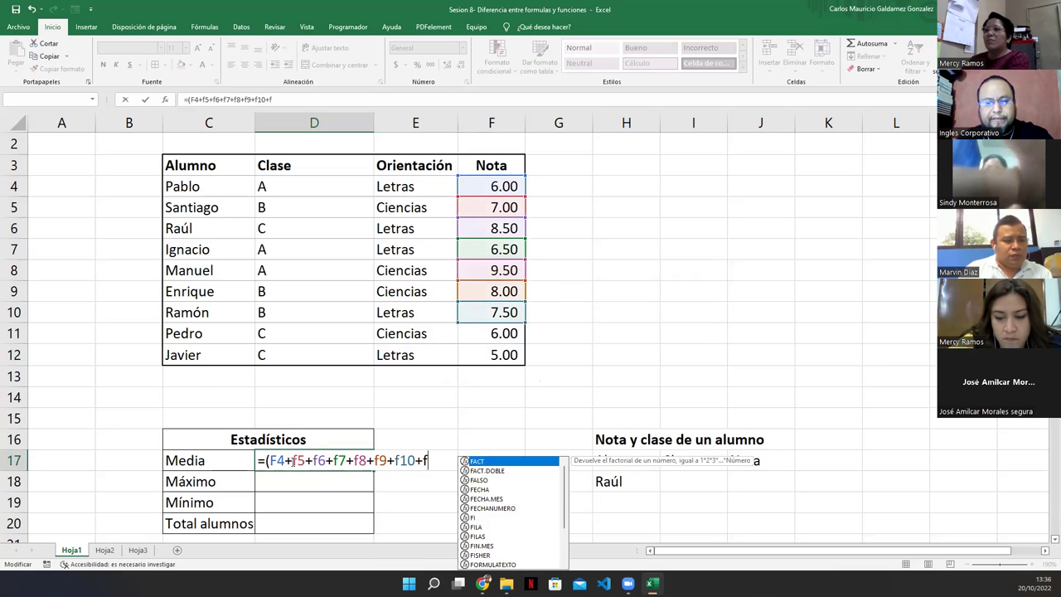
pyautogui.write('+f12')
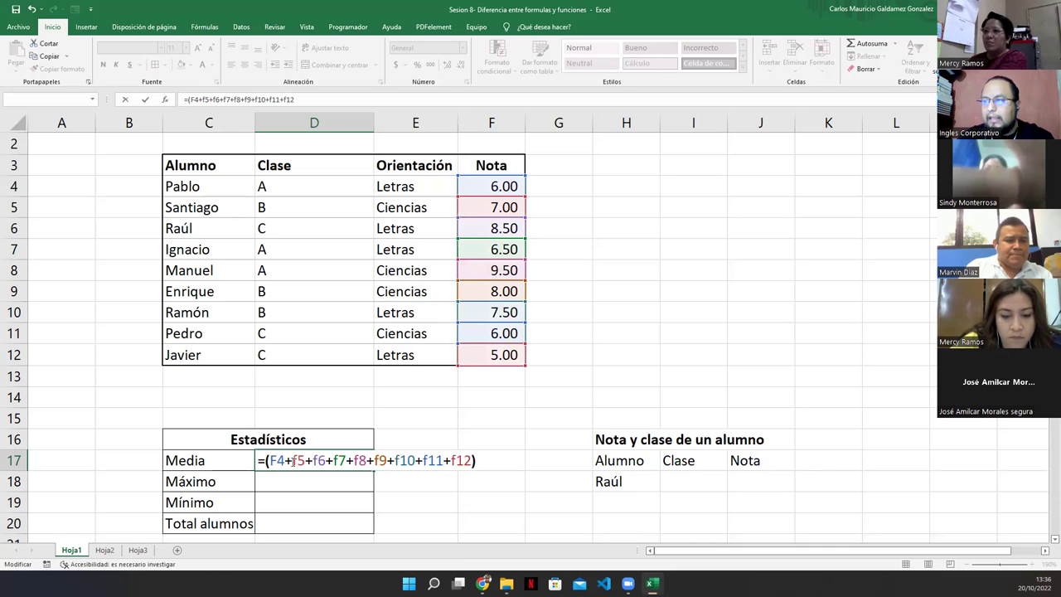
# Step: Finish the Media formula in D17 by dividing the sum of the grades by 9
pyautogui.write(')/')
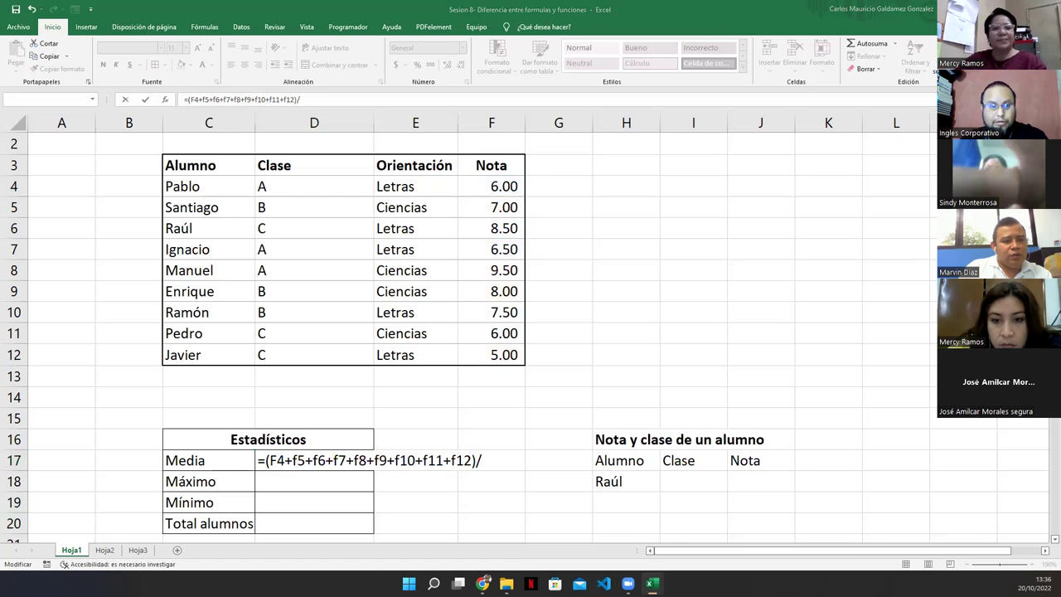
pyautogui.click(490, 461)
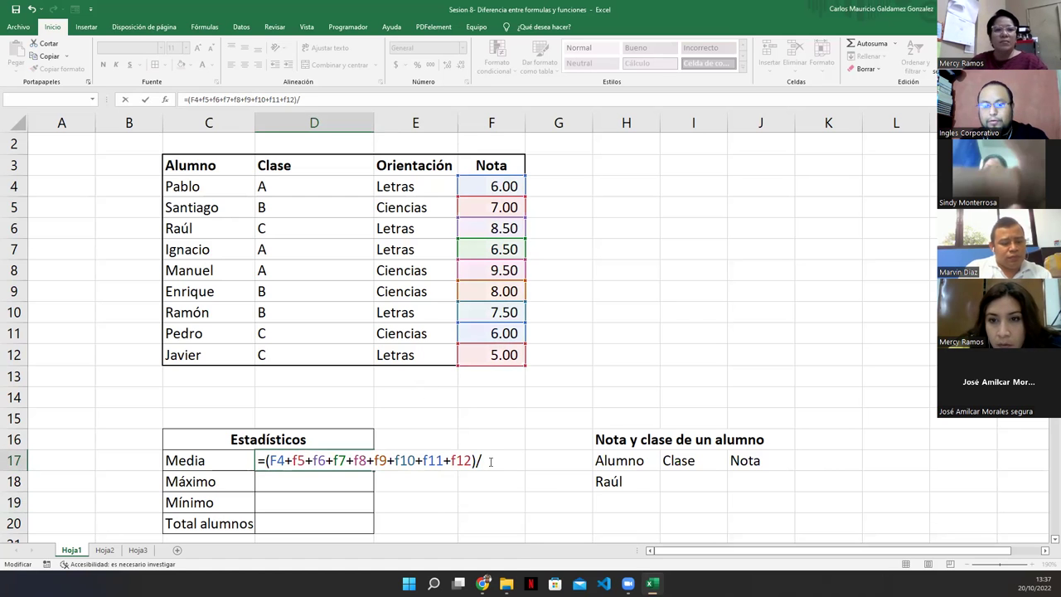
pyautogui.write('9')
pyautogui.press('Return')
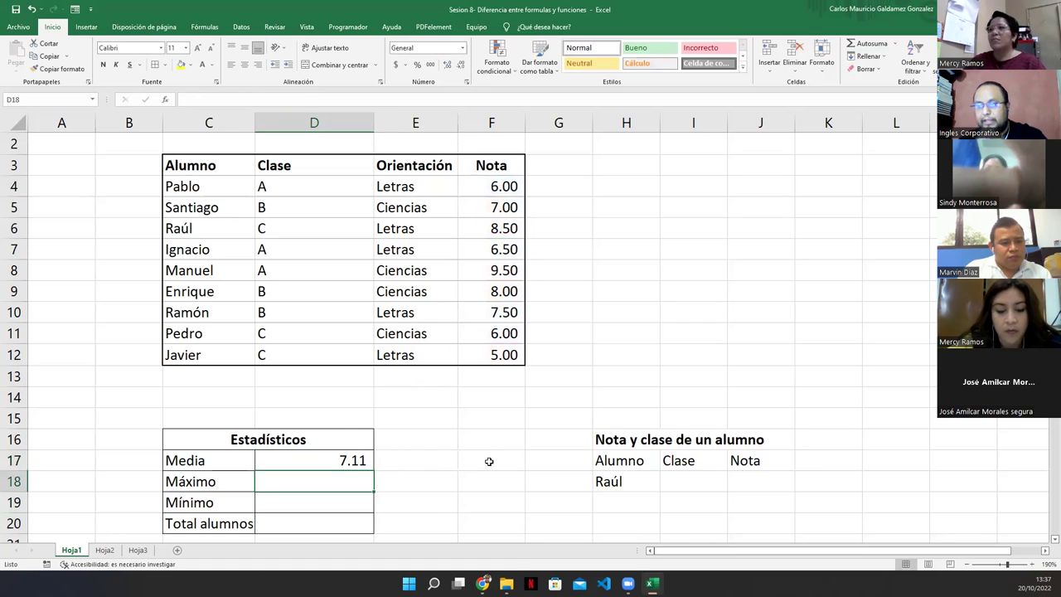
# Step: Reveal the hidden result in E17 by setting its font color to black
pyautogui.click(358, 473)
pyautogui.click(421, 469)
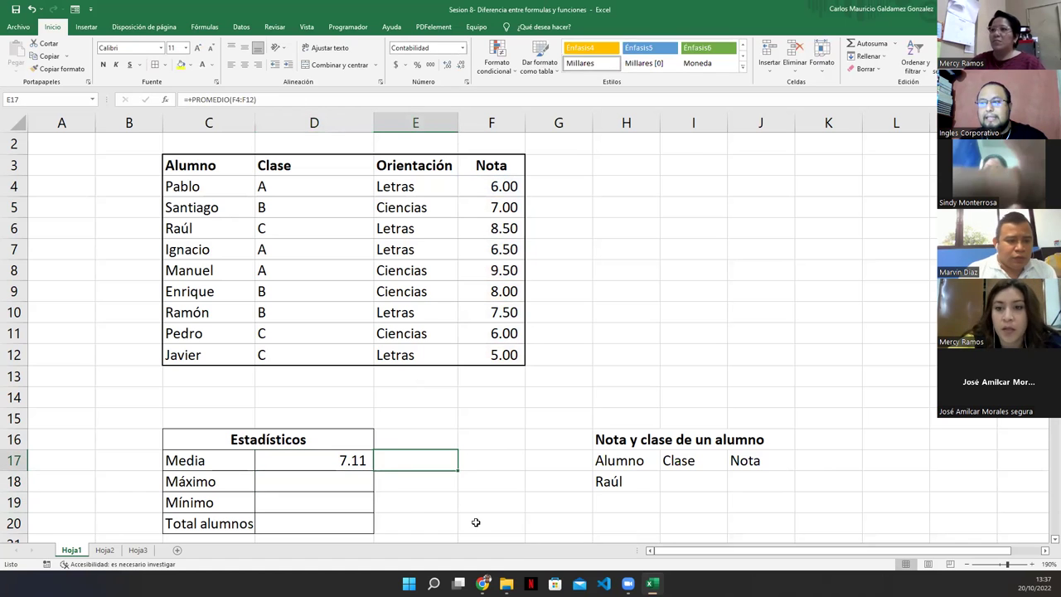
pyautogui.click(211, 65)
pyautogui.click(217, 81)
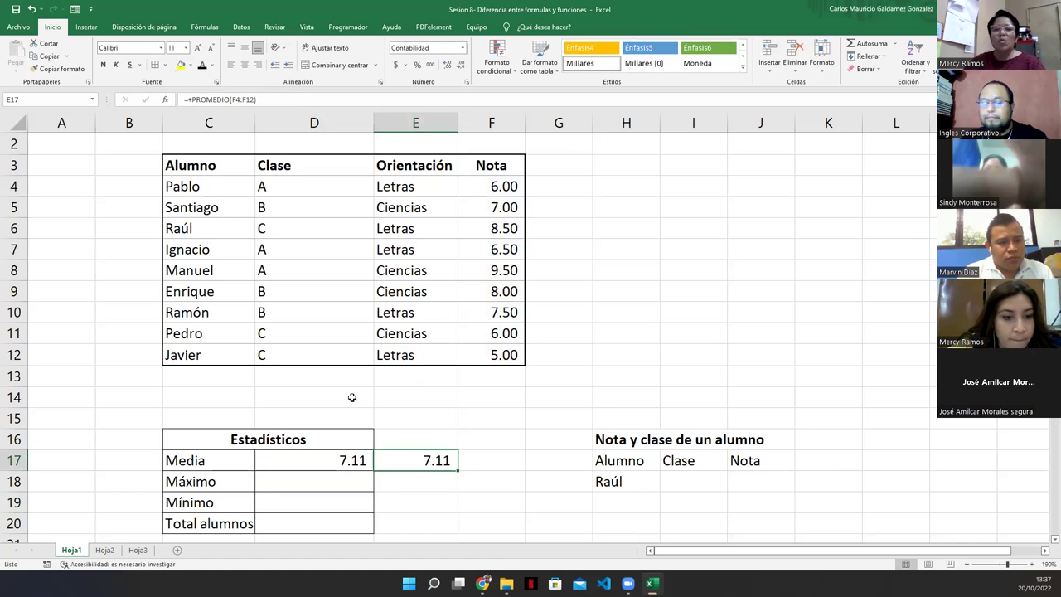
# Step: Compare the manual formula in D17 with the PROMEDIO function in E17, examining its F4:F12 range argument
pyautogui.click(345, 460)
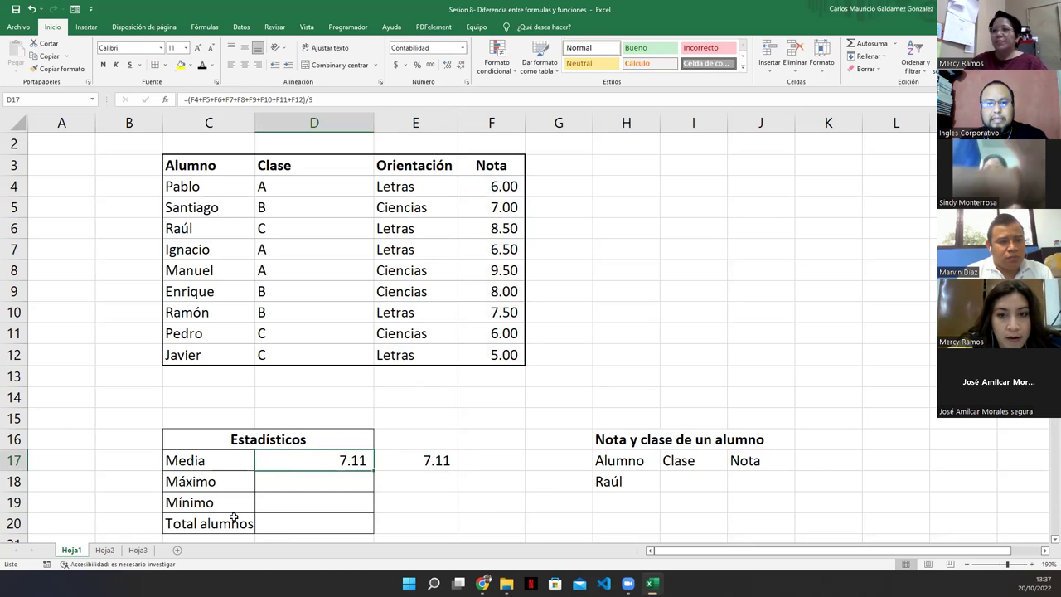
pyautogui.click(414, 462)
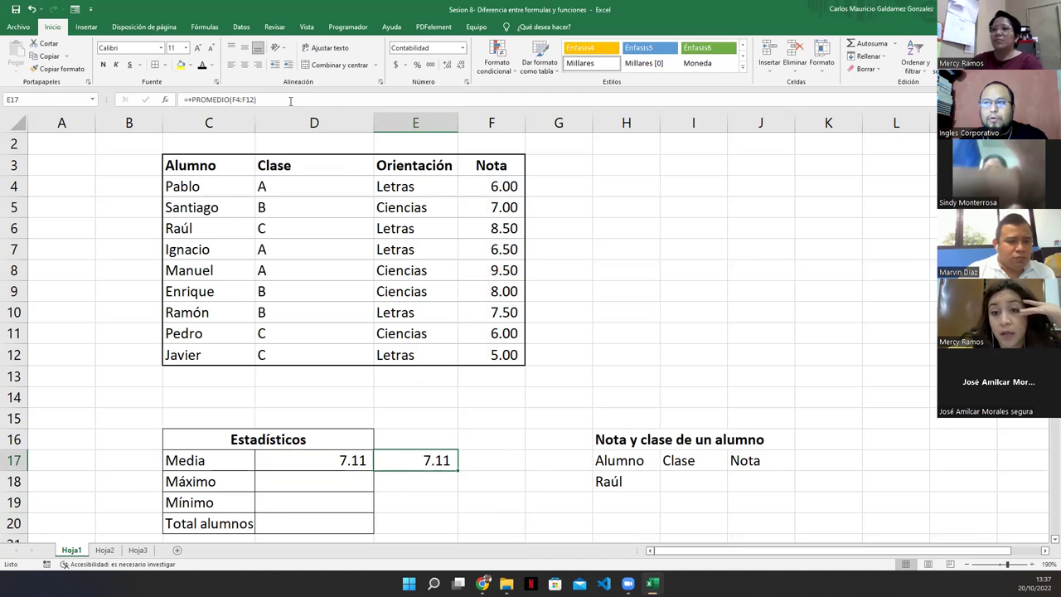
pyautogui.click(290, 100)
pyautogui.press('Escape')
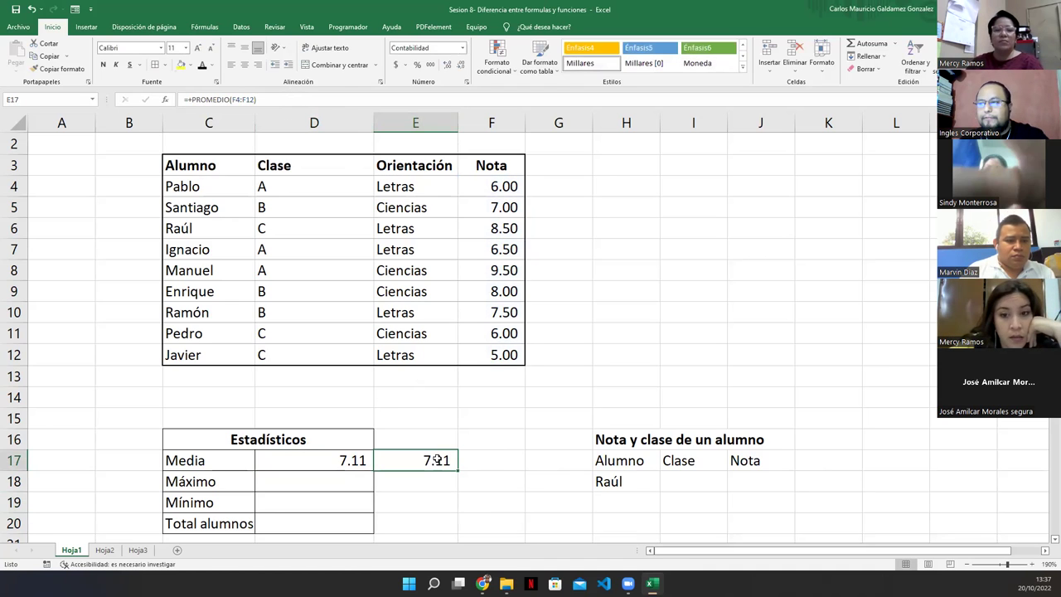
pyautogui.doubleClick(437, 460)
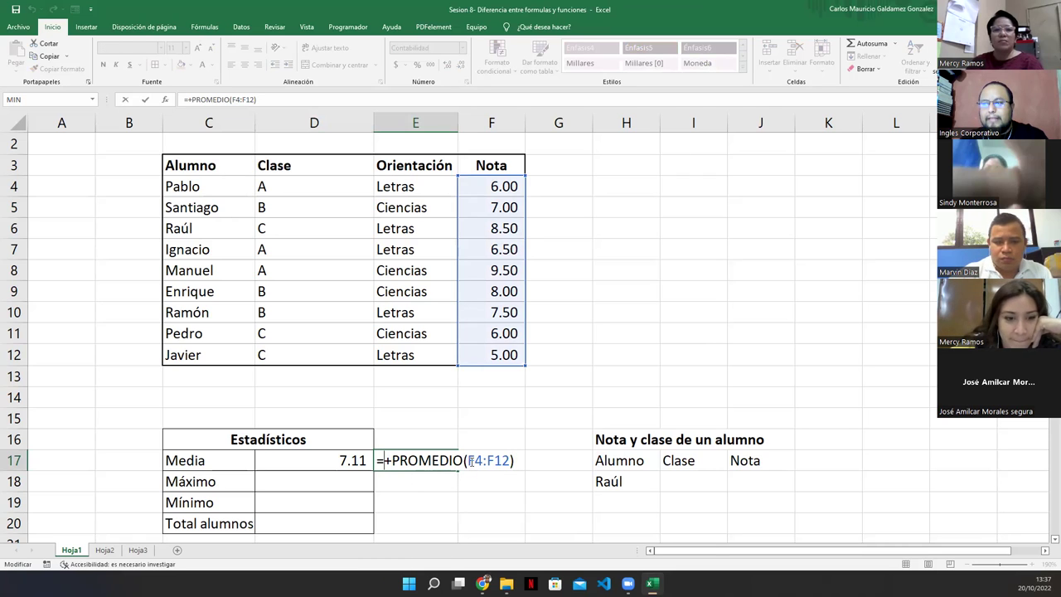
pyautogui.moveTo(467, 460); pyautogui.dragTo(489, 460)
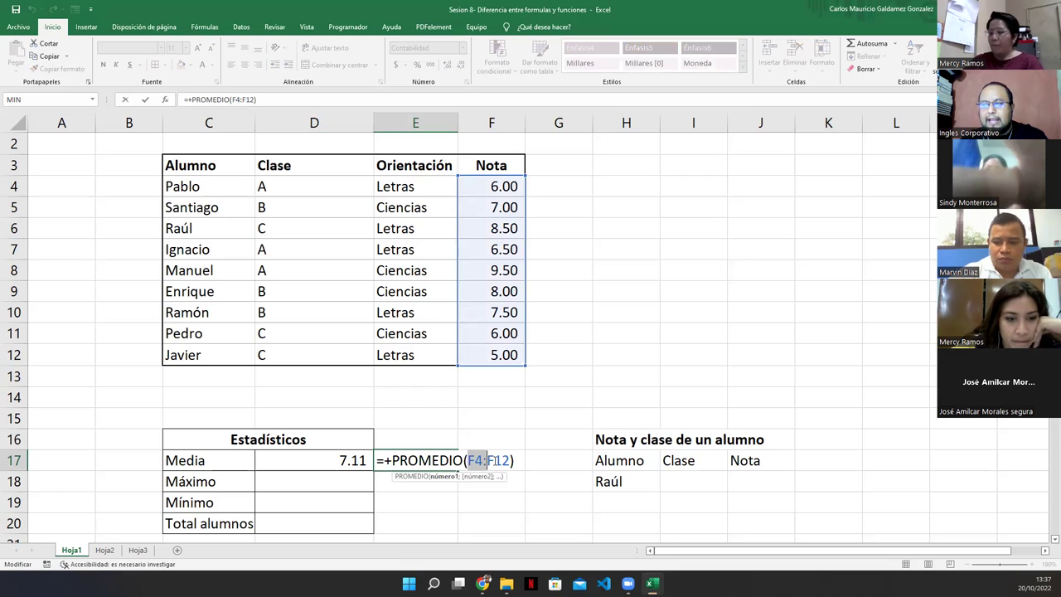
pyautogui.click(489, 460)
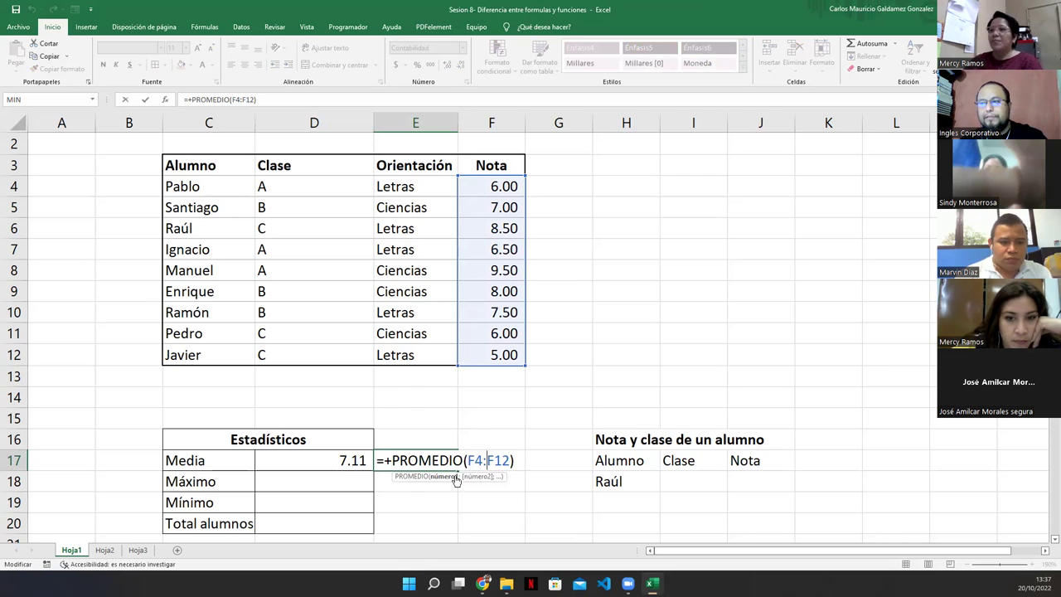
pyautogui.hotkey('ctrl', 'Return')
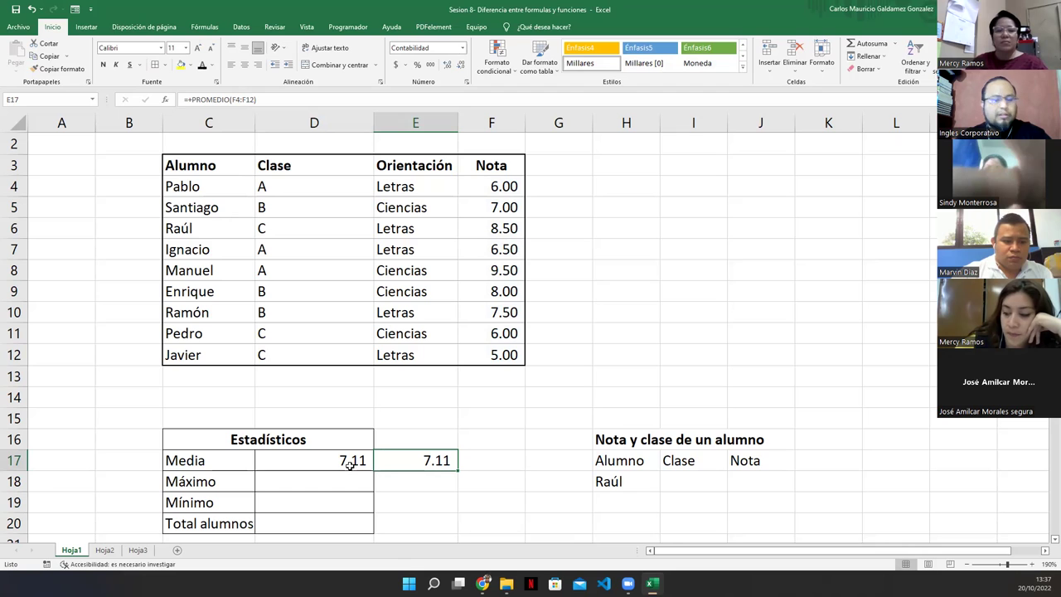
# Step: Move the PROMEDIO formula from E17 to D17, replacing the manual Media formula
pyautogui.moveTo(414, 468); pyautogui.dragTo(342, 465)
pyautogui.click(498, 320)
pyautogui.click(327, 487)
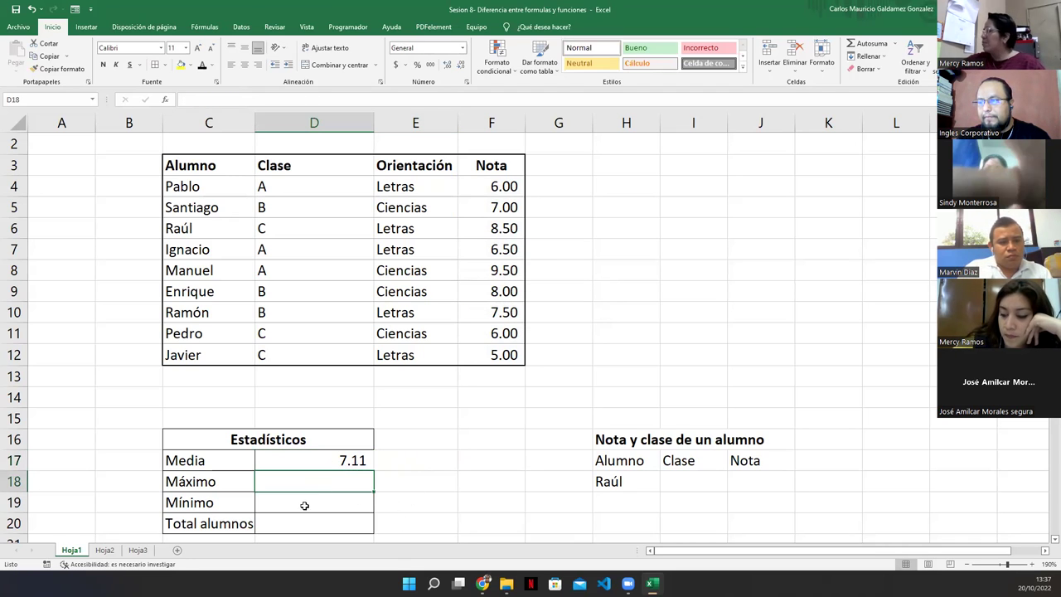
# Step: Re-enter the Media formula in D17 as +PROMEDIO(F4:F12), starting with a plus sign instead of an equals sign, and check the stored formula
pyautogui.click(295, 458)
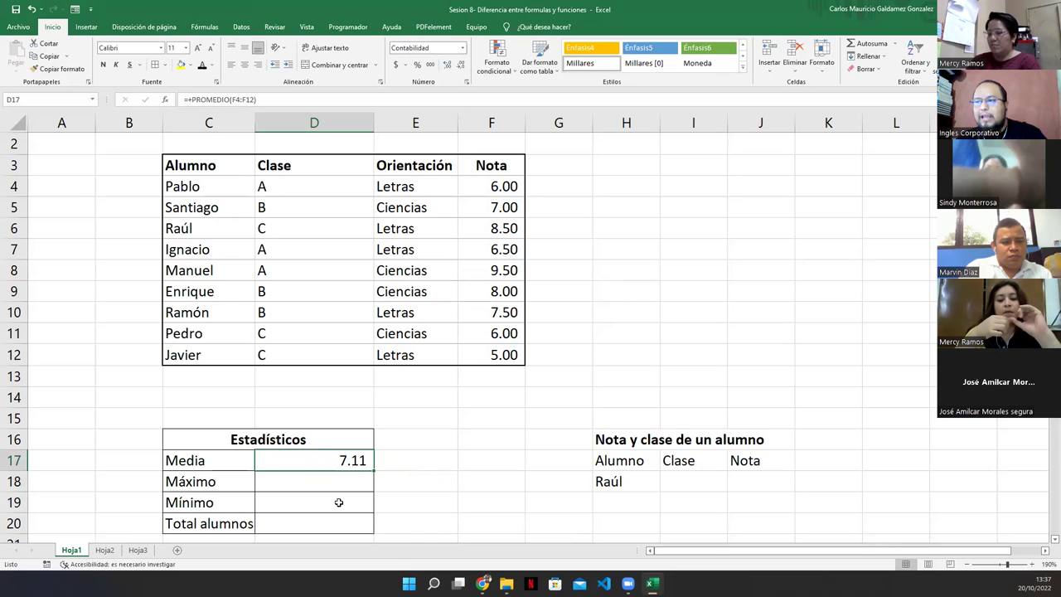
pyautogui.doubleClick(312, 463)
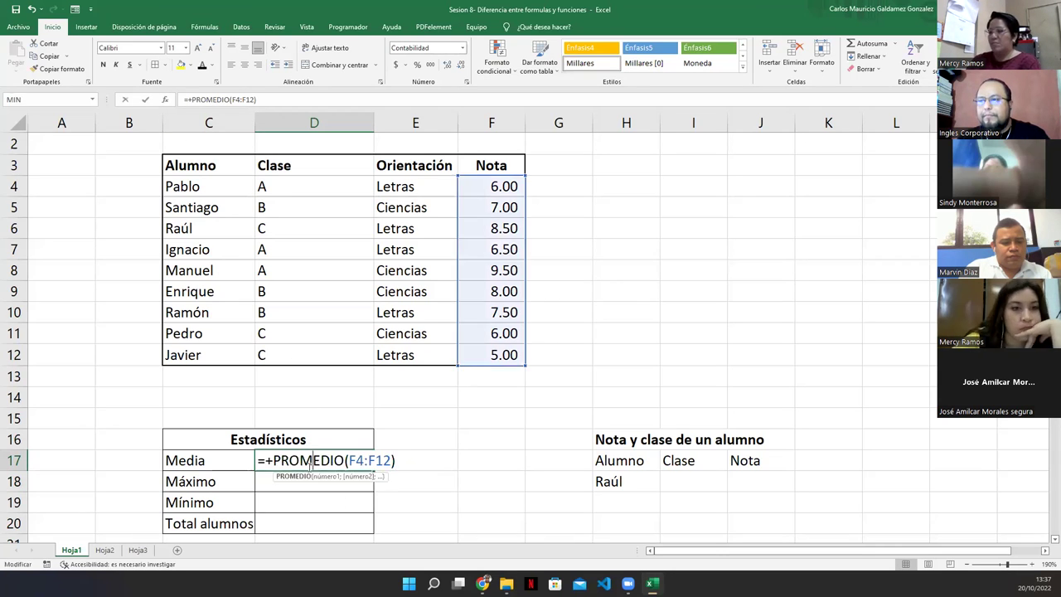
pyautogui.press('Left')
pyautogui.press('Left')
pyautogui.press('Left')
pyautogui.press('Left')
pyautogui.press('Left')
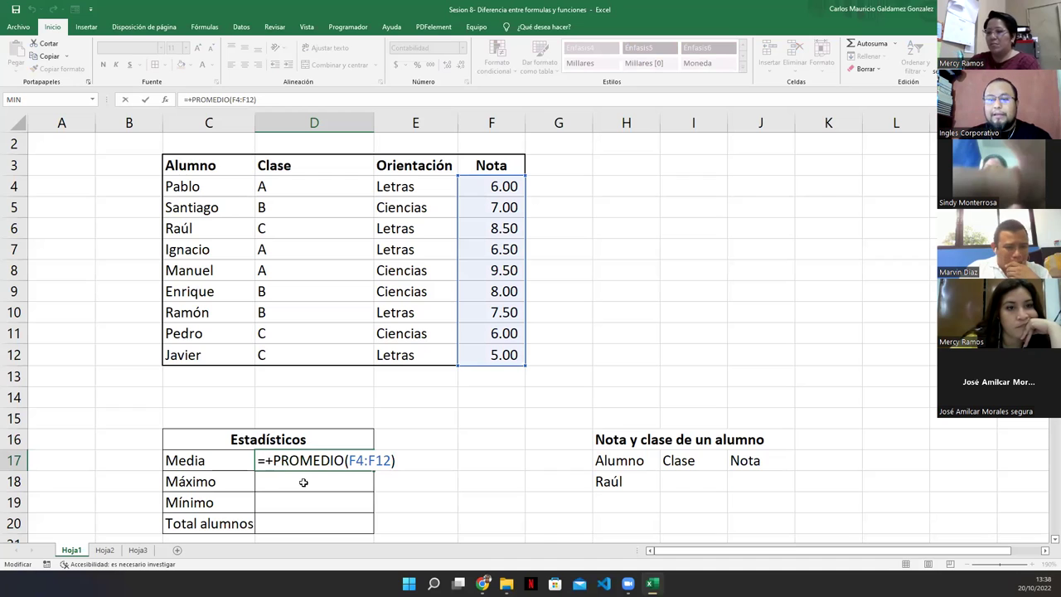
pyautogui.press('Delete')
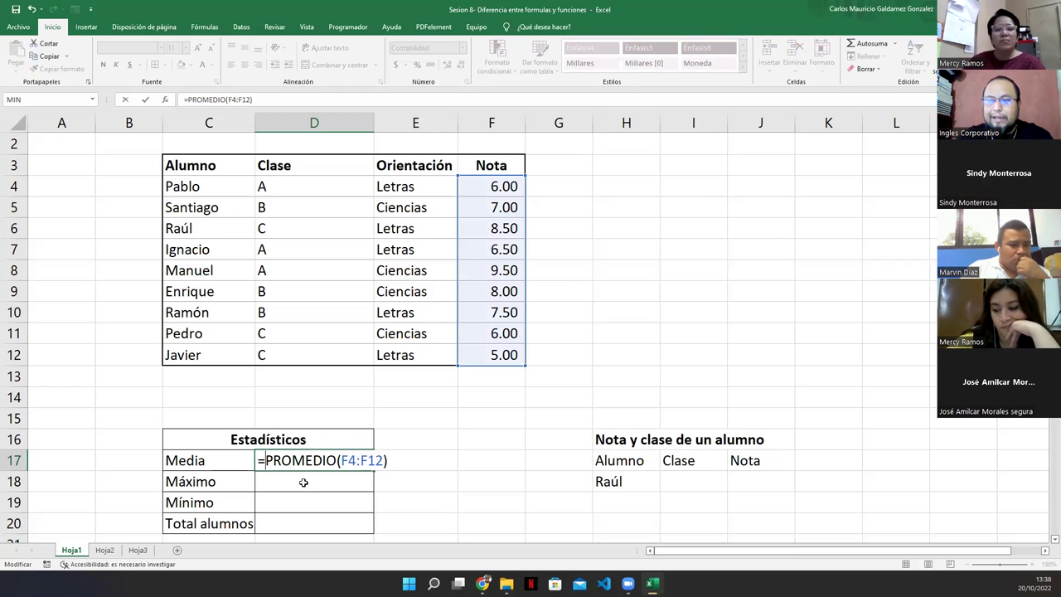
pyautogui.press('BackSpace')
pyautogui.write('+')
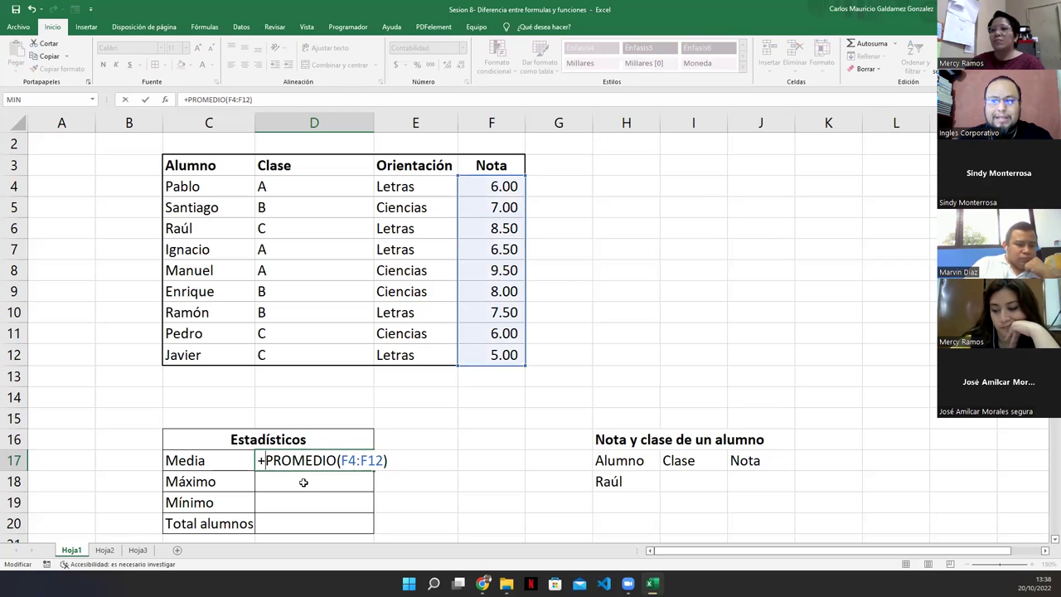
pyautogui.press('Return')
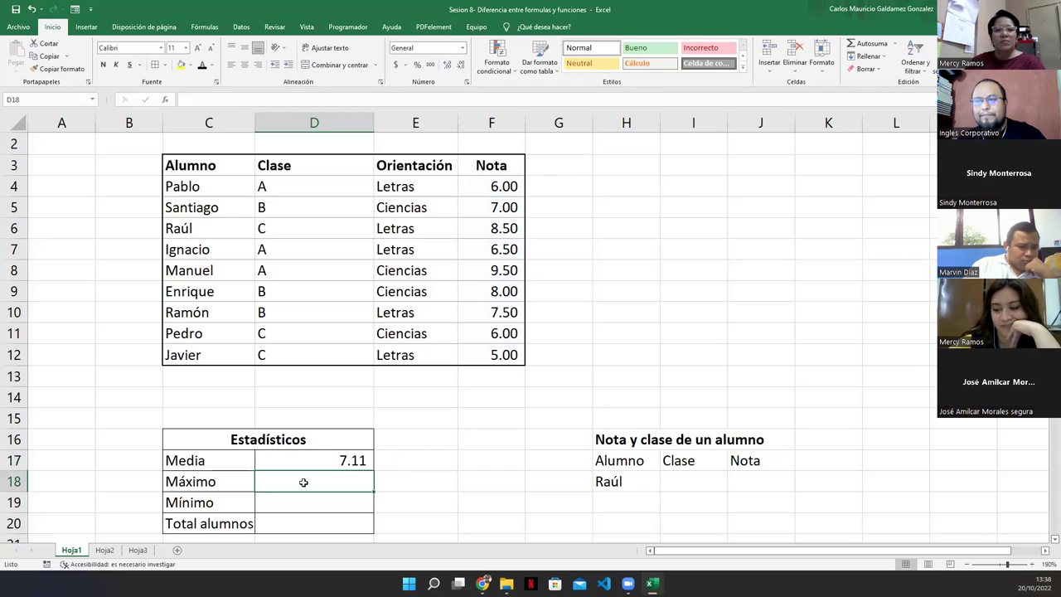
pyautogui.press('Up')
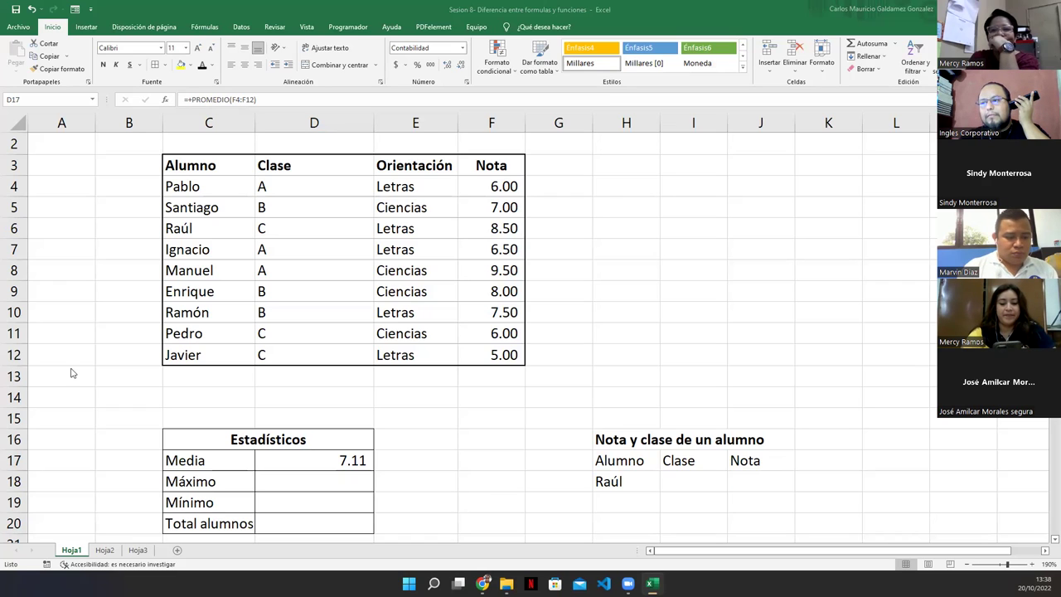
pyautogui.click(299, 462)
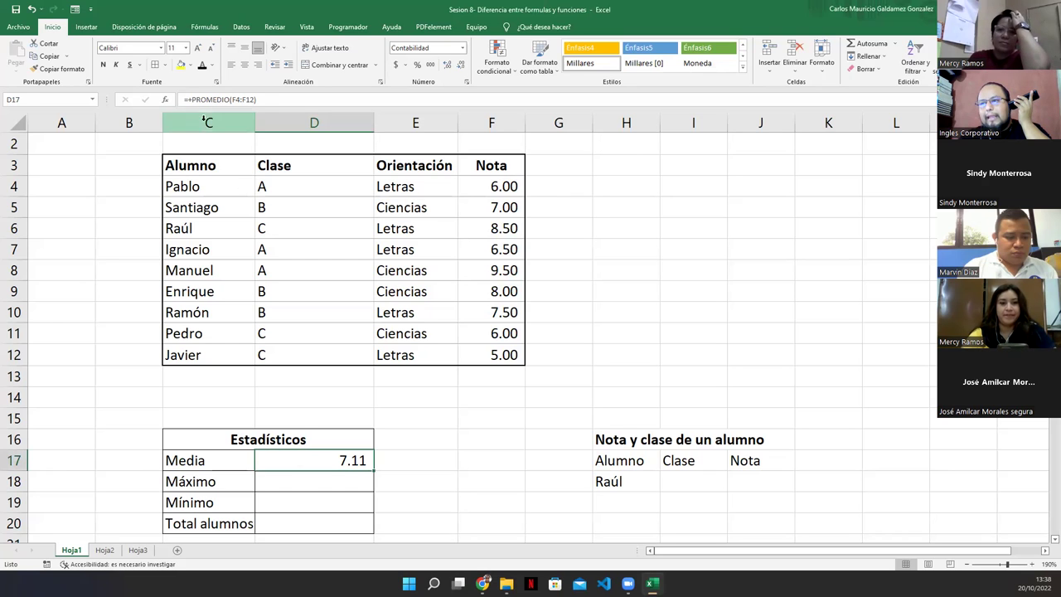
# Step: Remove the extra plus sign from the formula in D17 so that it reads =PROMEDIO(F4:F12)
pyautogui.press('F2')
pyautogui.press('Home')
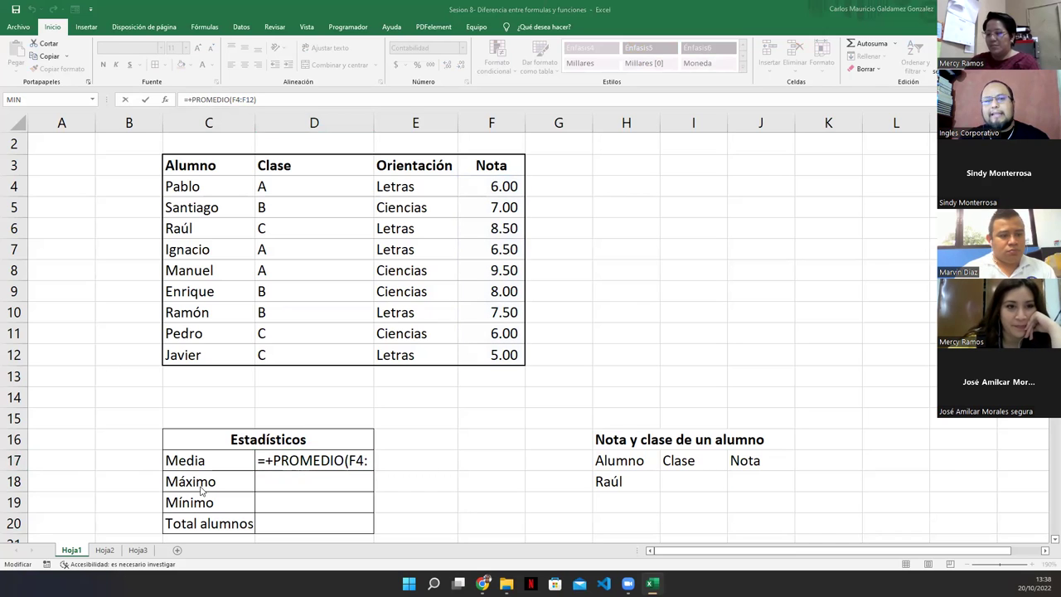
pyautogui.click(268, 462)
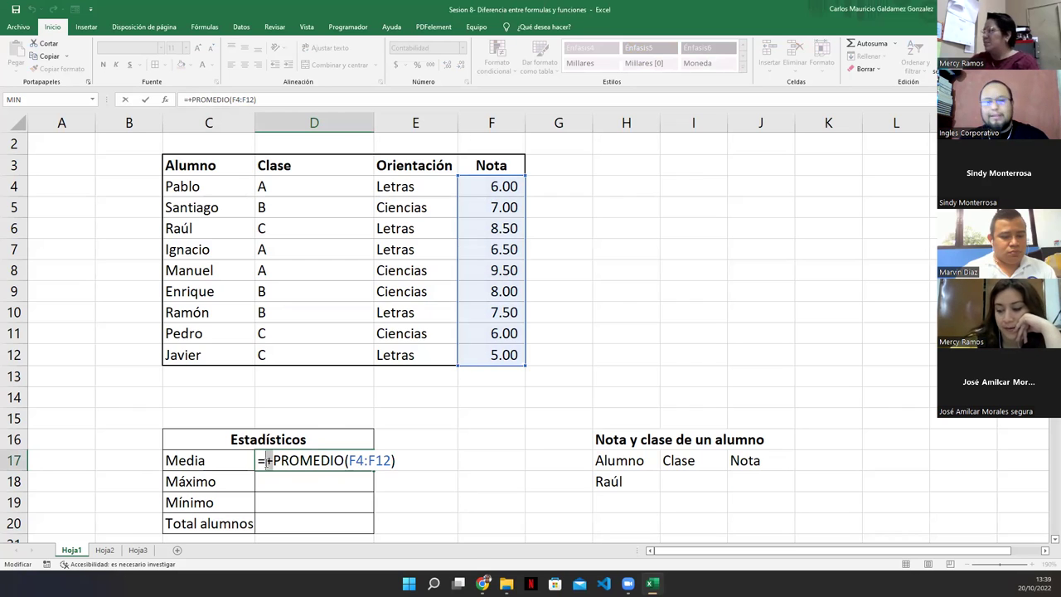
pyautogui.moveTo(265, 461); pyautogui.dragTo(273, 461)
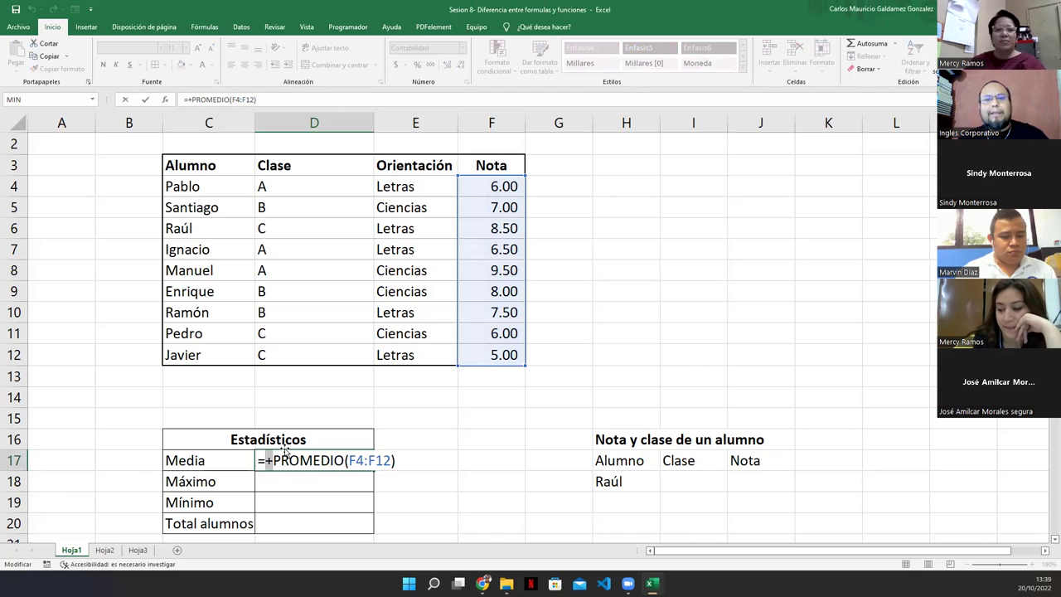
pyautogui.click(267, 463)
pyautogui.press('Return')
pyautogui.click(289, 466)
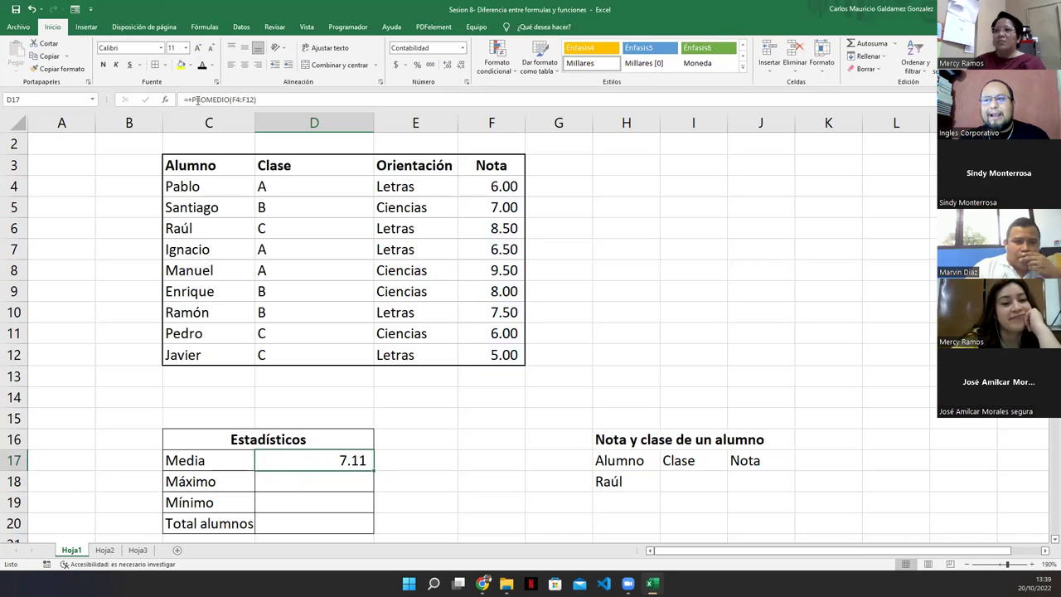
pyautogui.press('F2')
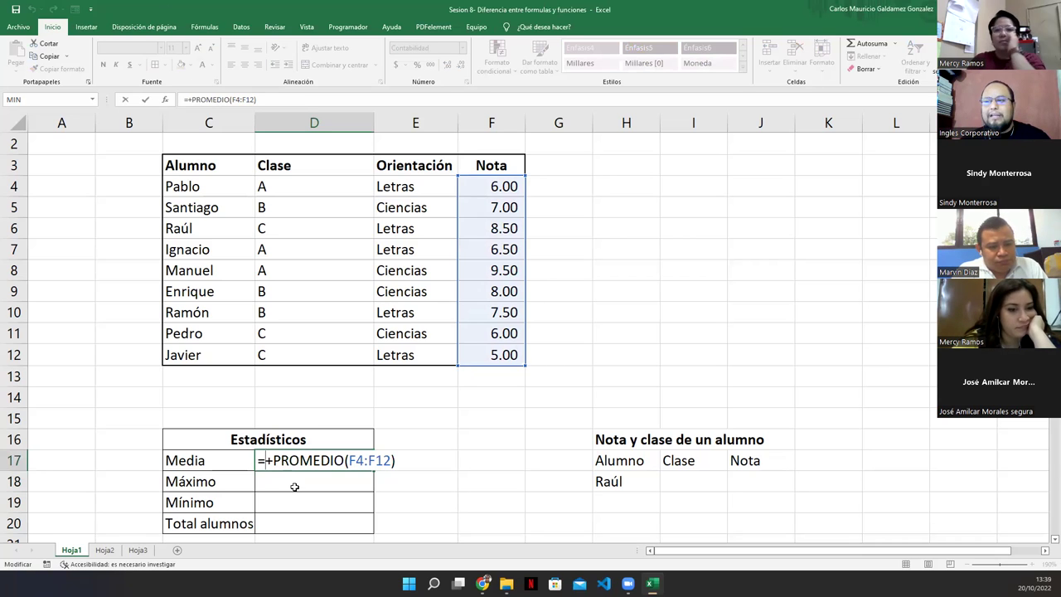
pyautogui.press('Delete')
pyautogui.press('Return')
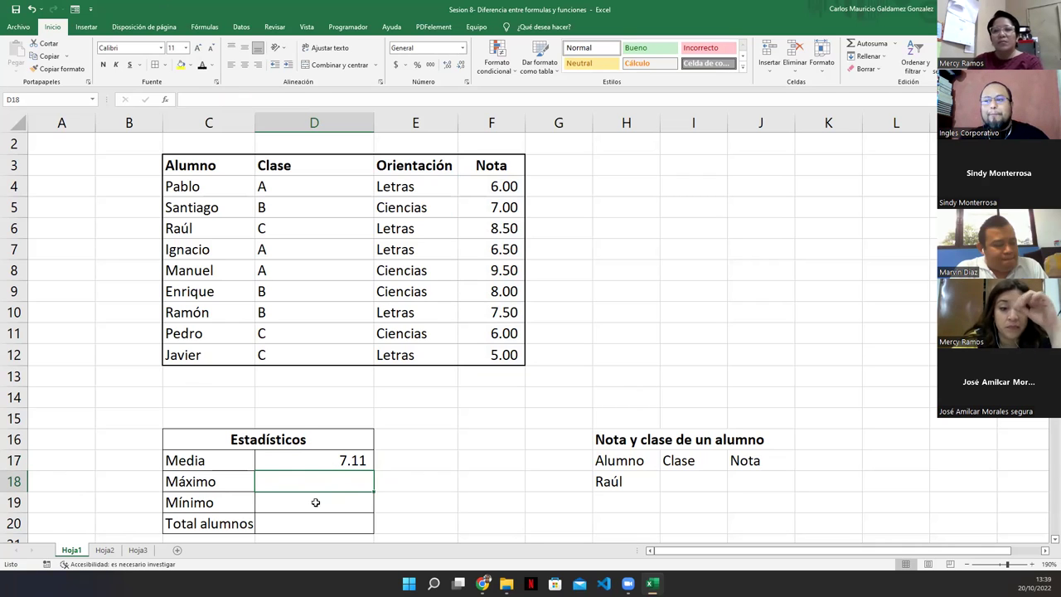
# Step: Rename the Media label in C17 to Promedio
pyautogui.click(300, 464)
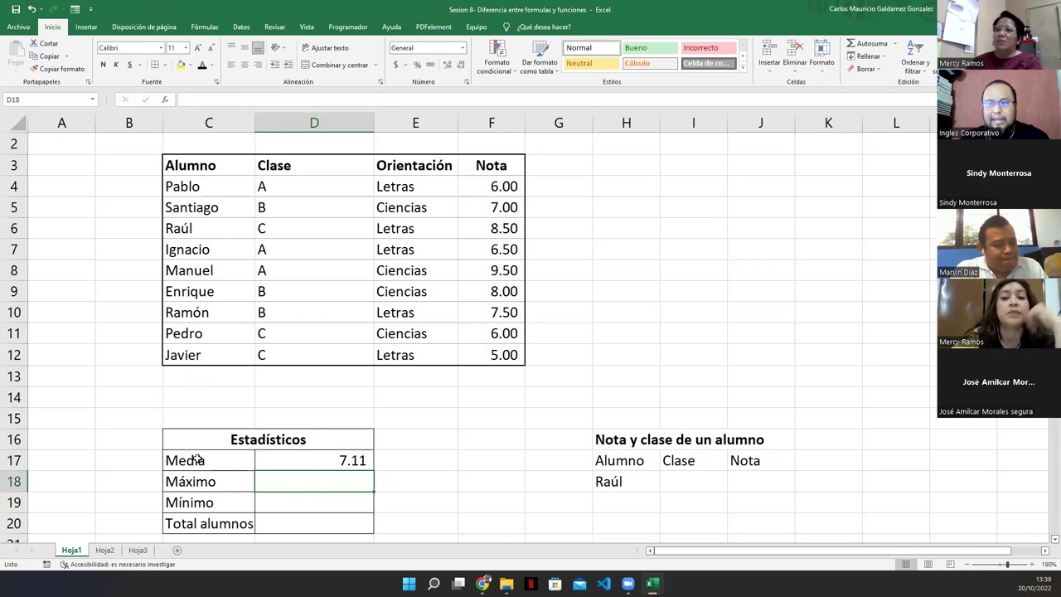
pyautogui.click(198, 458)
pyautogui.write('Promedio')
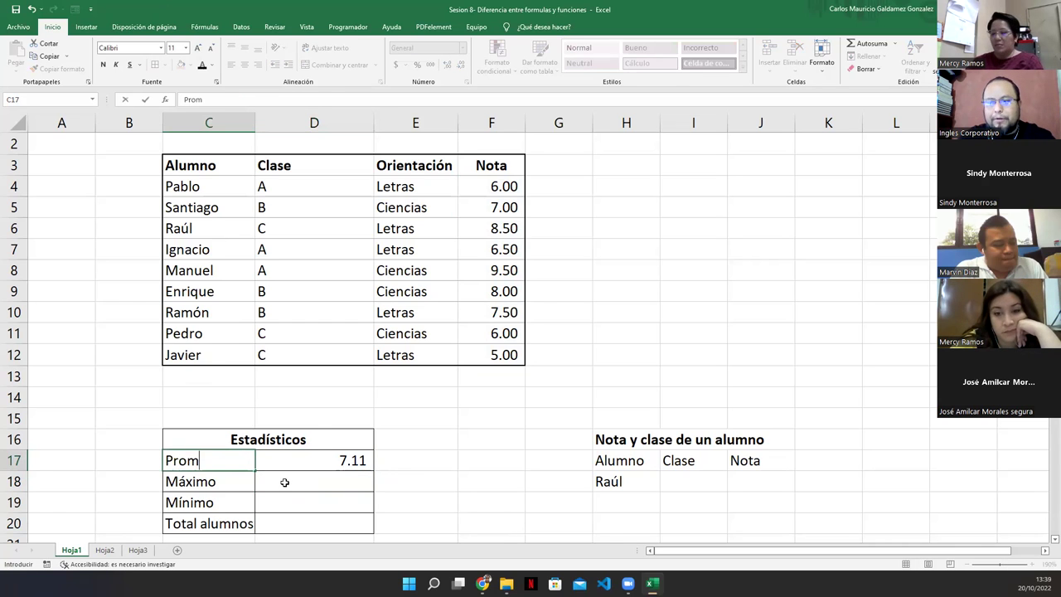
pyautogui.press('Return')
pyautogui.press('Return')
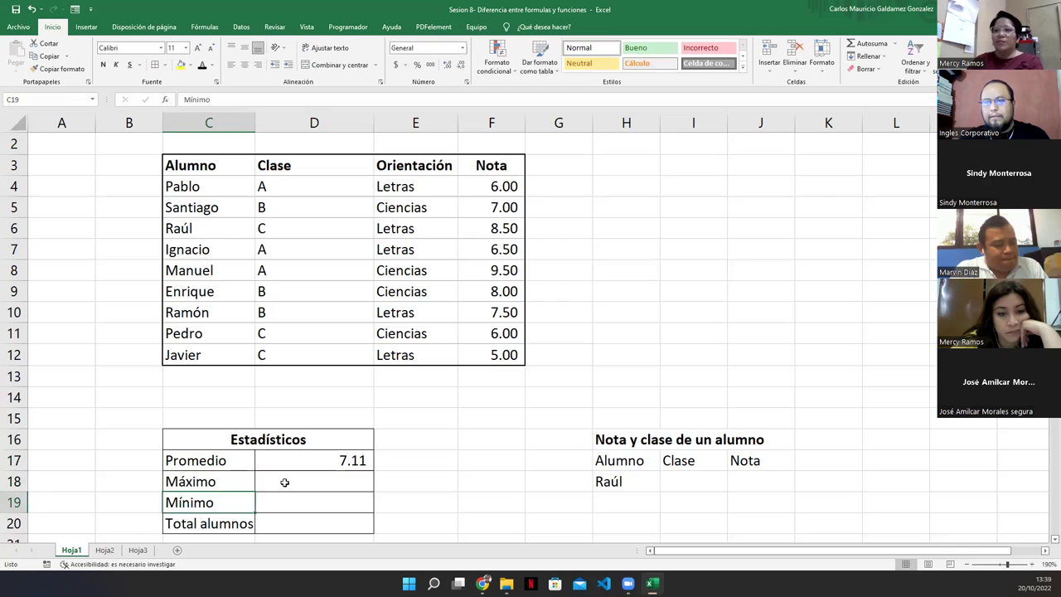
# Step: Calculate the highest grade in D18 with =MAX(F4:F12)
pyautogui.click(284, 482)
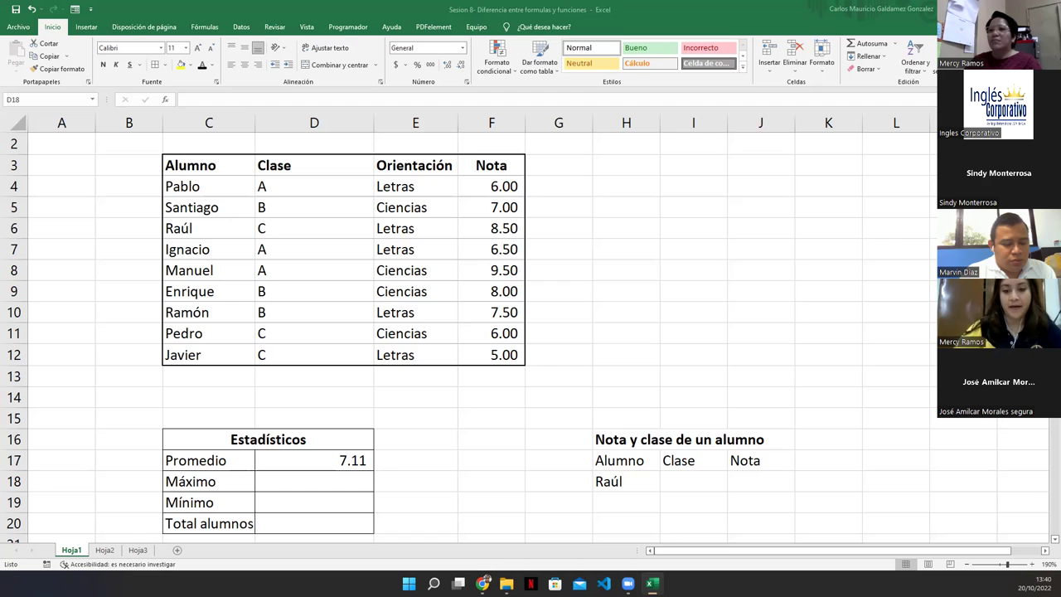
pyautogui.click(274, 482)
pyautogui.write('=')
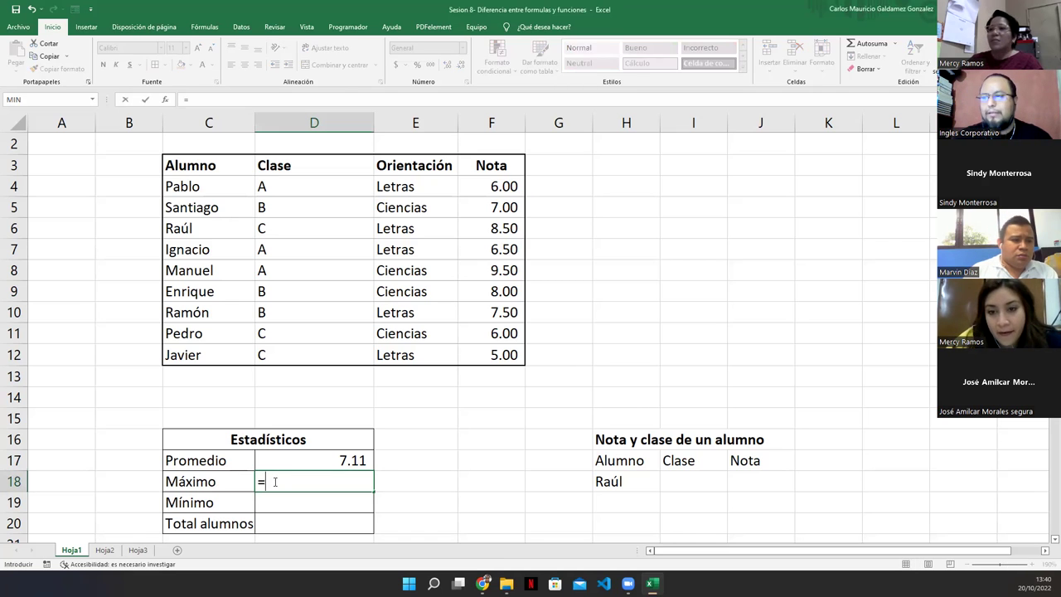
pyautogui.write('MAX(')
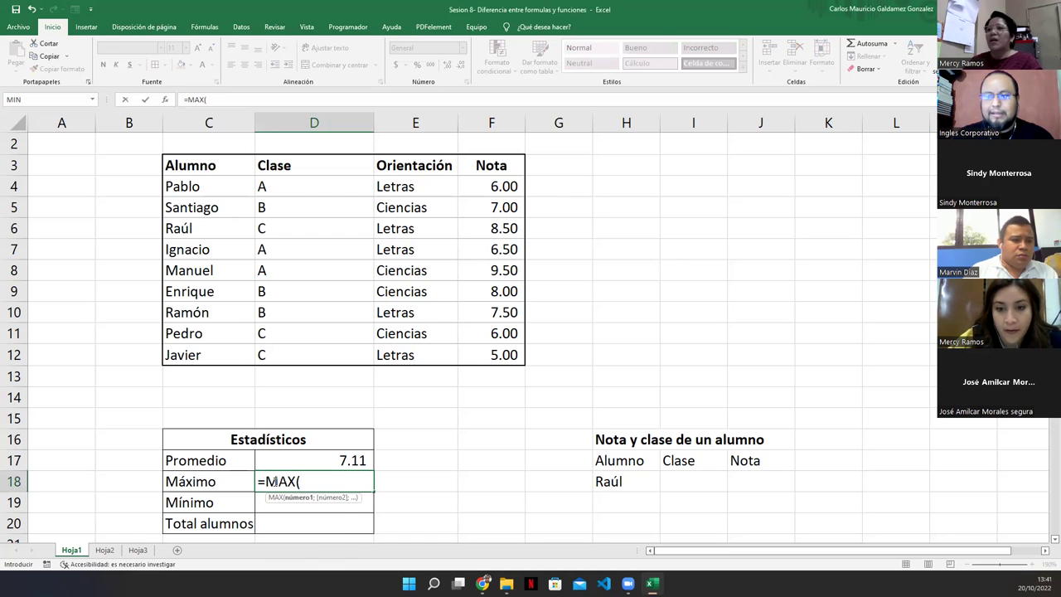
pyautogui.click(483, 188)
pyautogui.moveTo(483, 188); pyautogui.dragTo(487, 349)
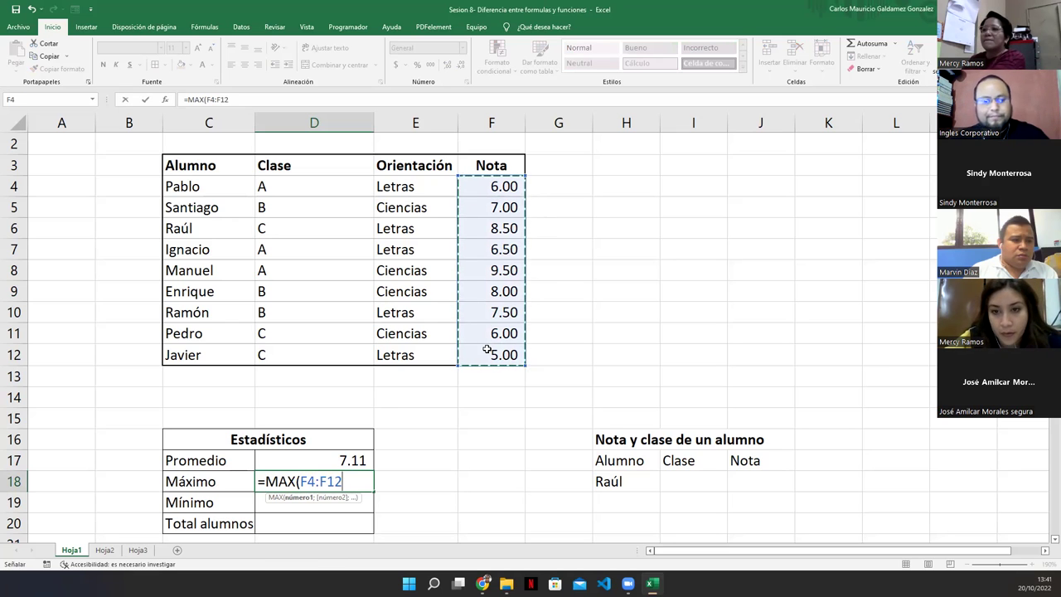
pyautogui.write(')')
pyautogui.press('Return')
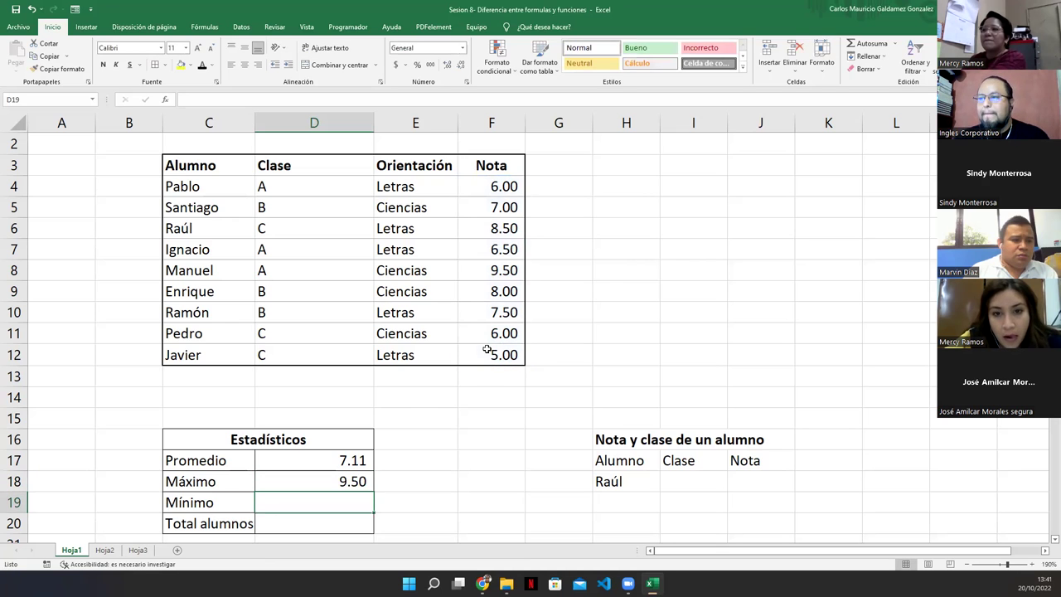
# Step: Reveal the hidden MAX result in E18 by setting its font color to black, and delete it
pyautogui.click(391, 478)
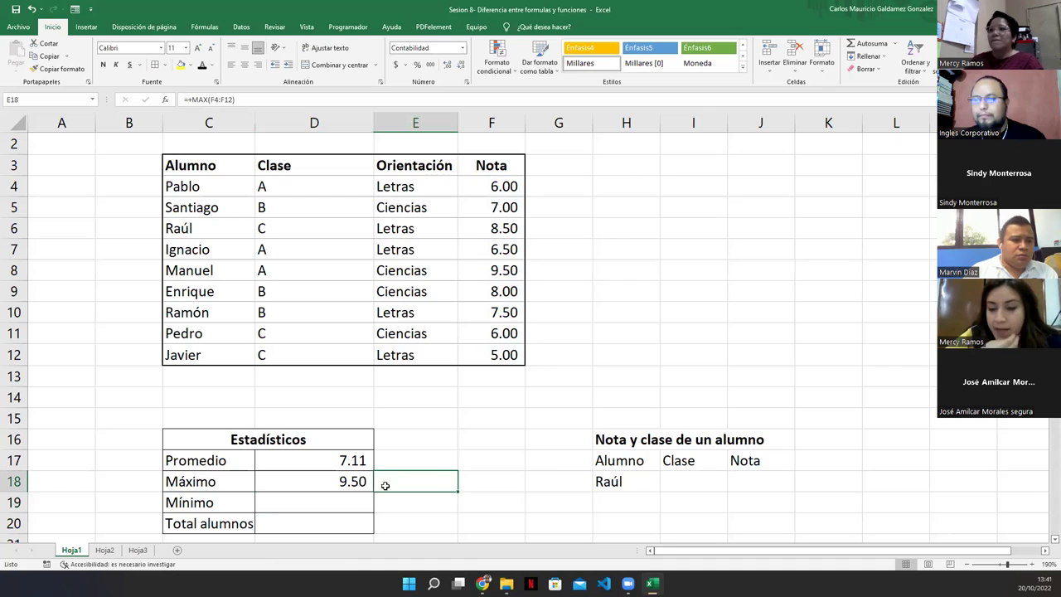
pyautogui.click(201, 67)
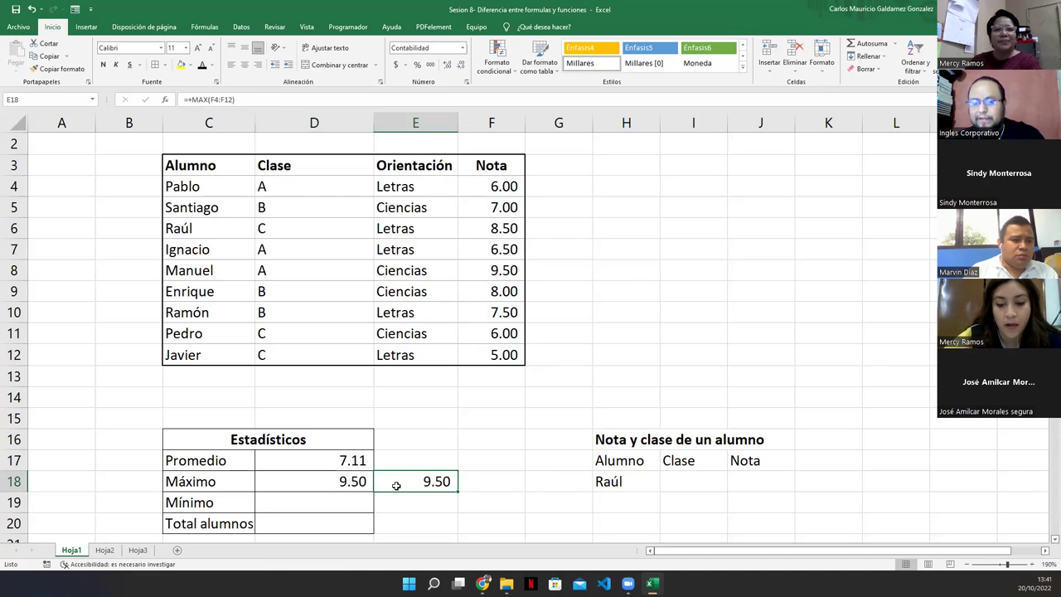
pyautogui.press('Delete')
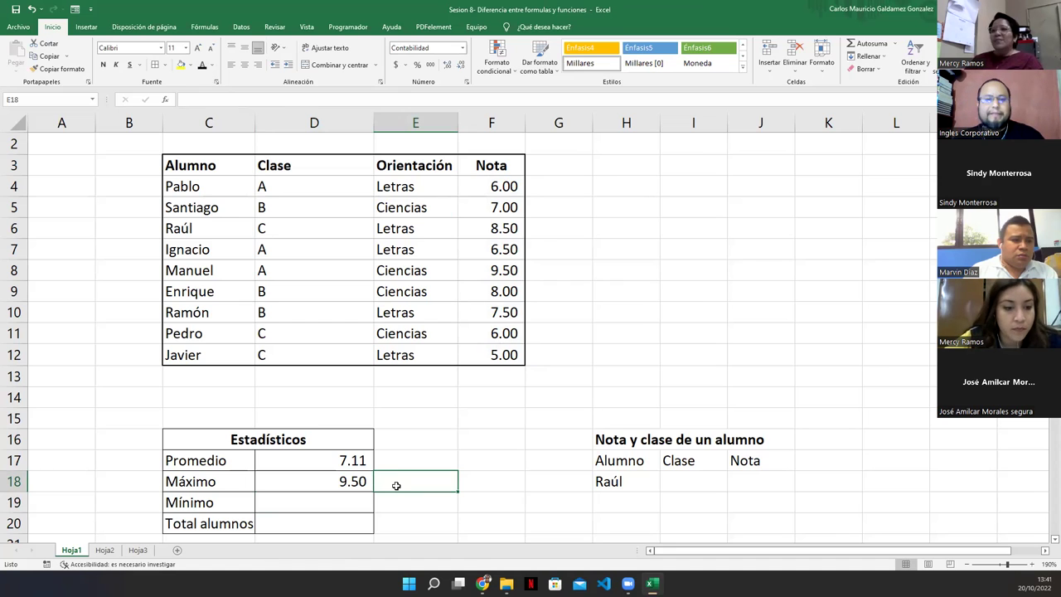
# Step: Calculate the lowest grade in D19 with =MIN(F4:F12)
pyautogui.click(335, 504)
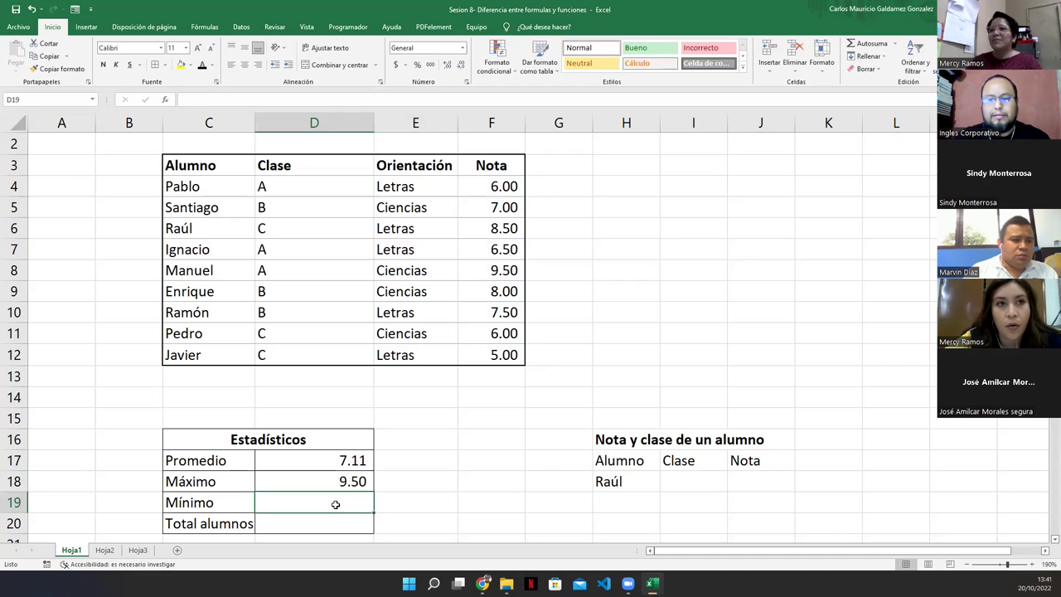
pyautogui.write('=min')
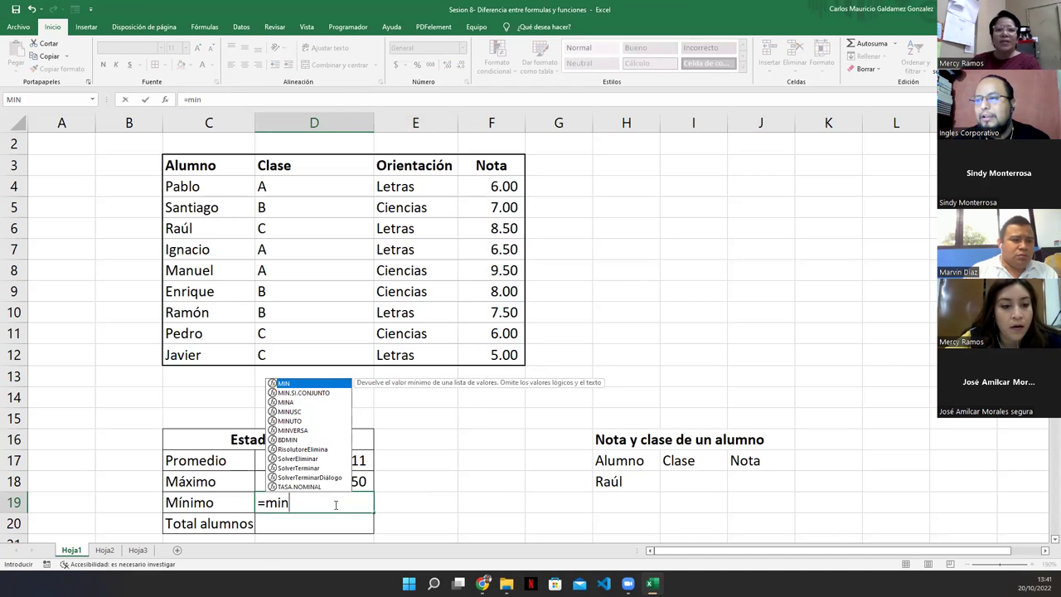
pyautogui.press('Tab')
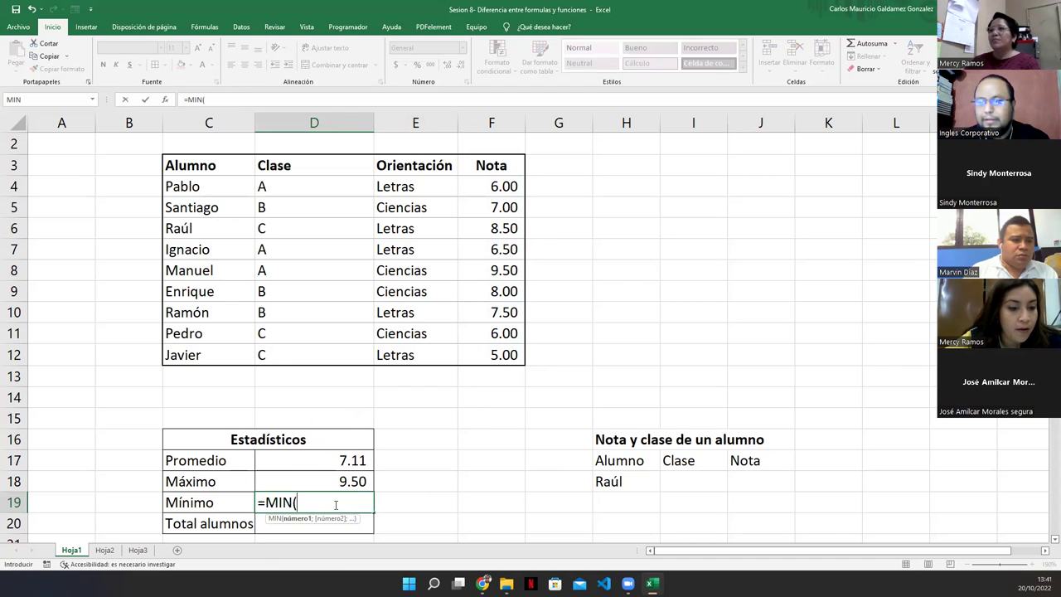
pyautogui.write('F')
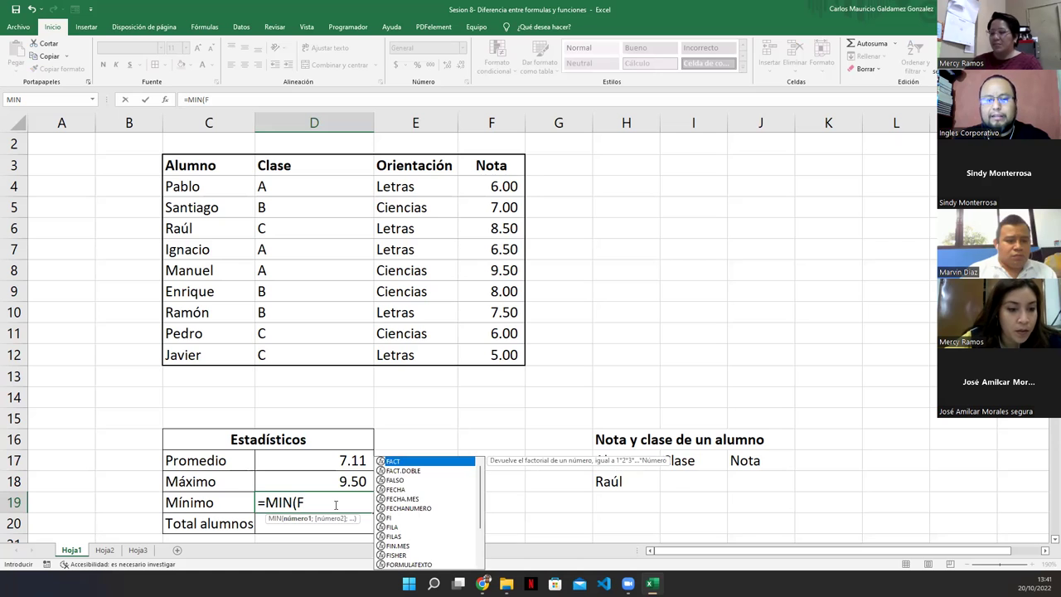
pyautogui.write('4_f1')
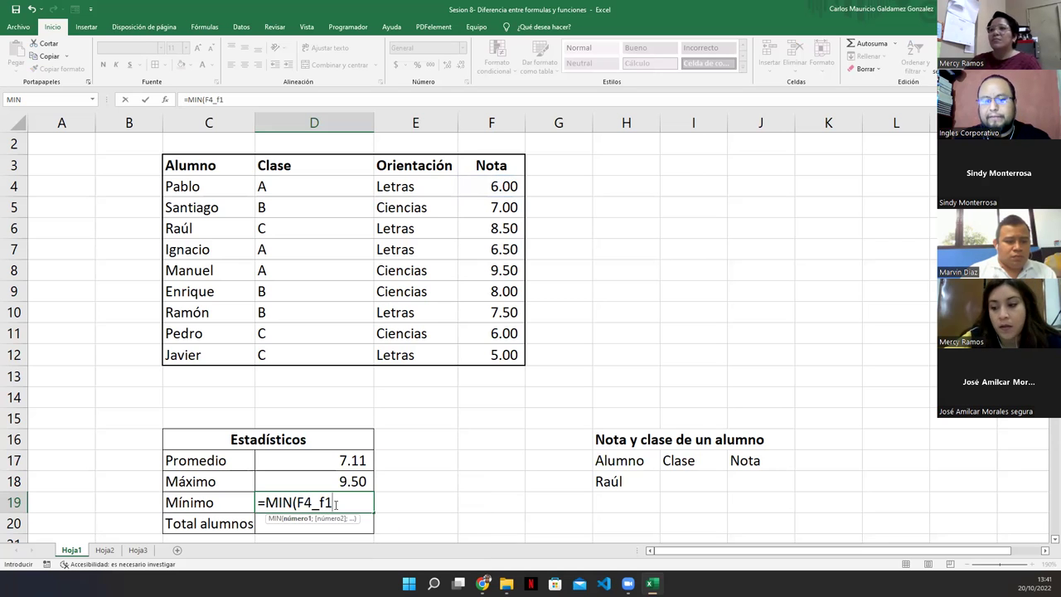
pyautogui.write('2')
pyautogui.press('BackSpace')
pyautogui.press('BackSpace')
pyautogui.press('BackSpace')
pyautogui.press('BackSpace')
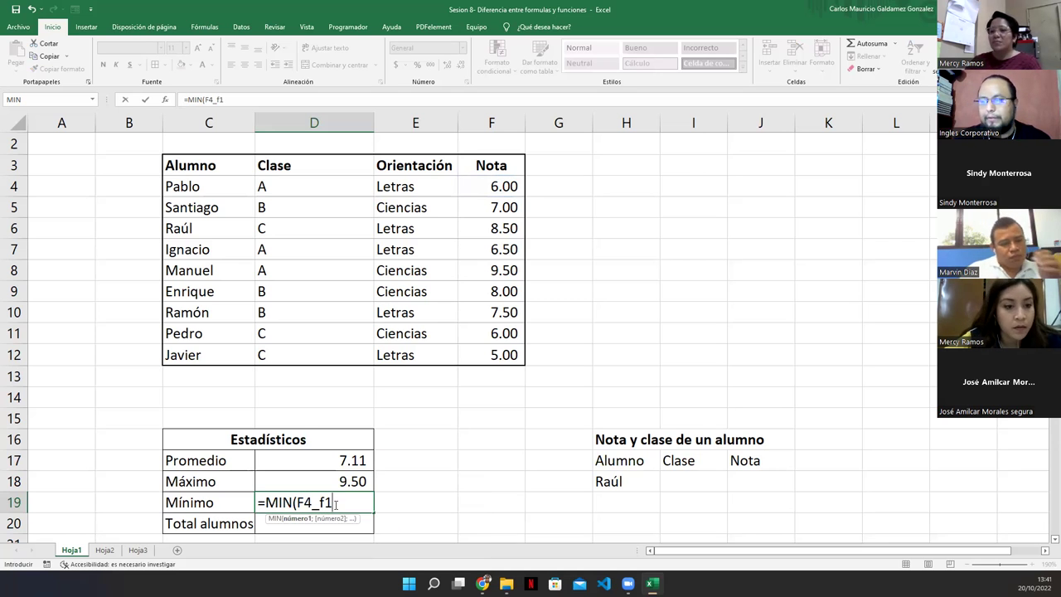
pyautogui.write('_')
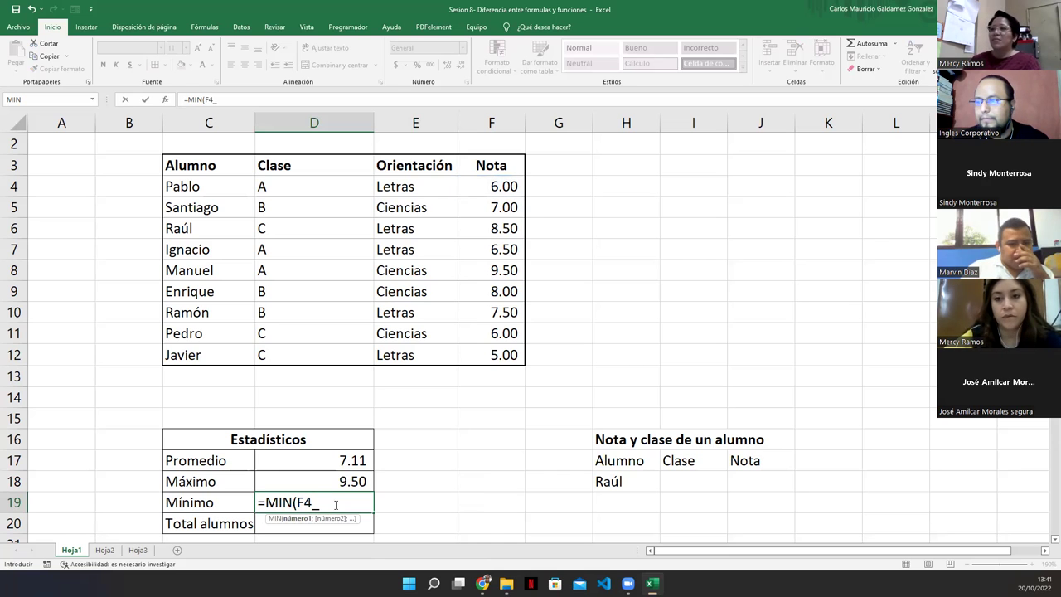
pyautogui.press('BackSpace')
pyautogui.write(':f12')
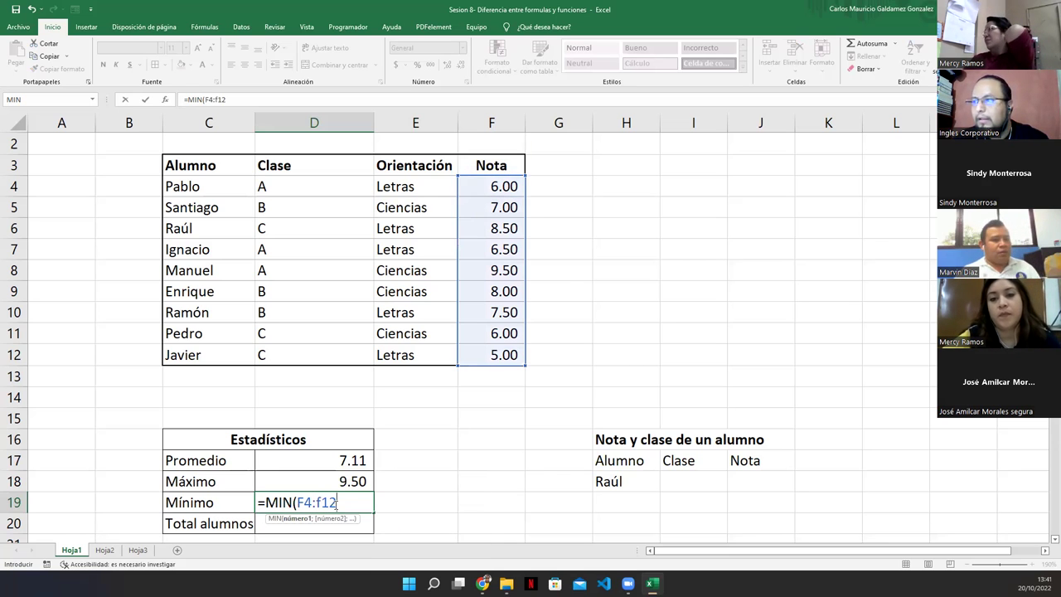
pyautogui.write(')')
pyautogui.press('Return')
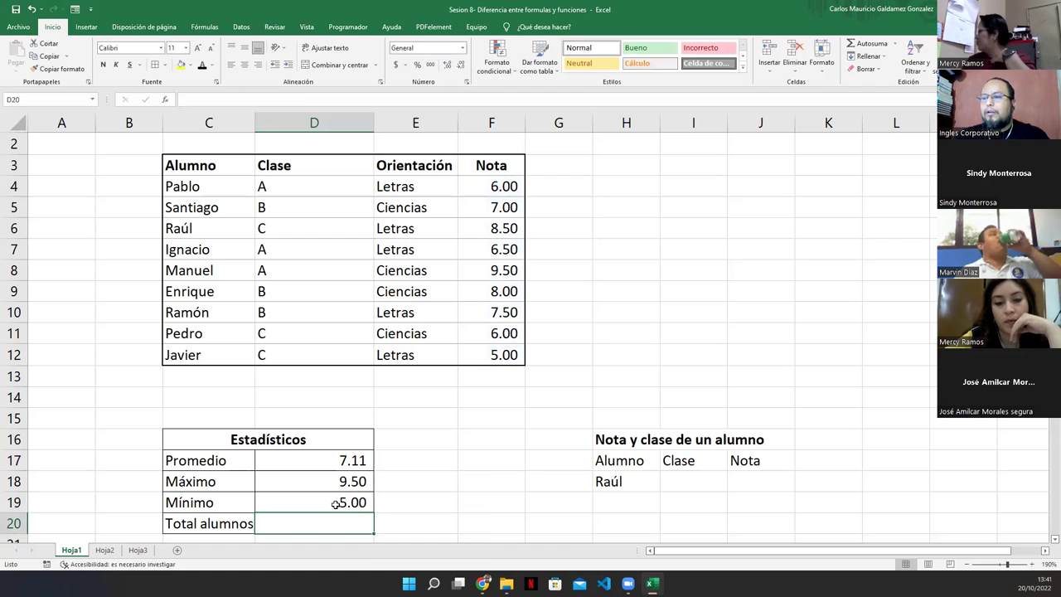
# Step: Reveal the hidden MIN result in E19 by setting its font color to black, and delete it
pyautogui.click(310, 500)
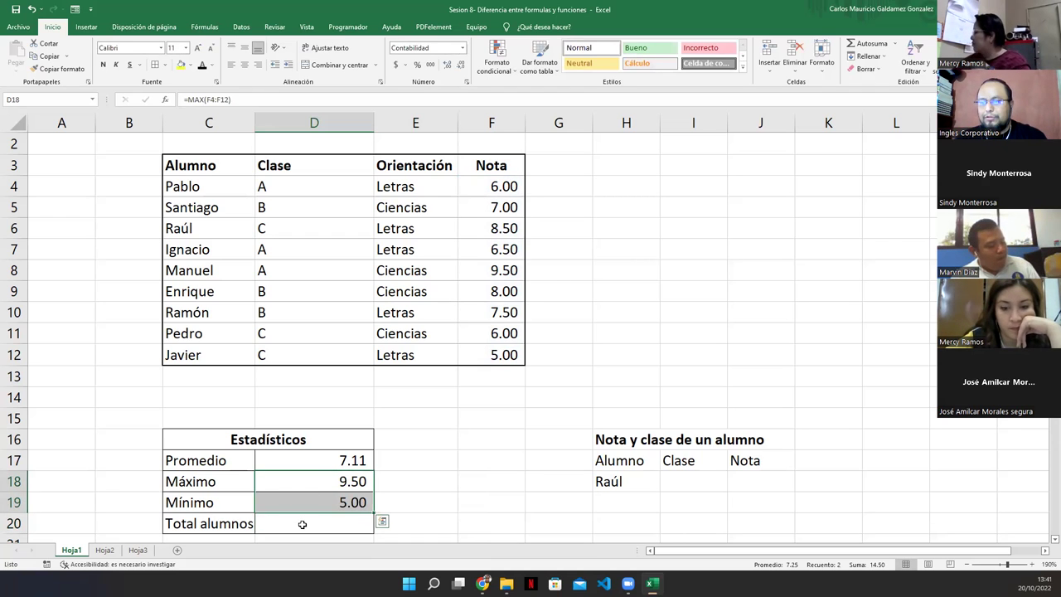
pyautogui.click(303, 524)
pyautogui.click(400, 506)
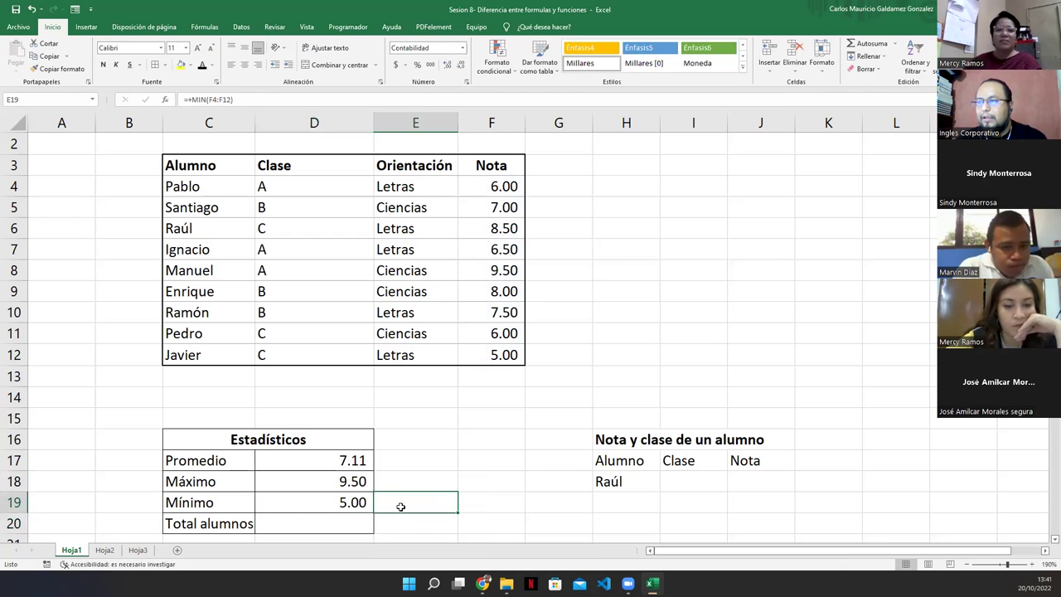
pyautogui.click(202, 66)
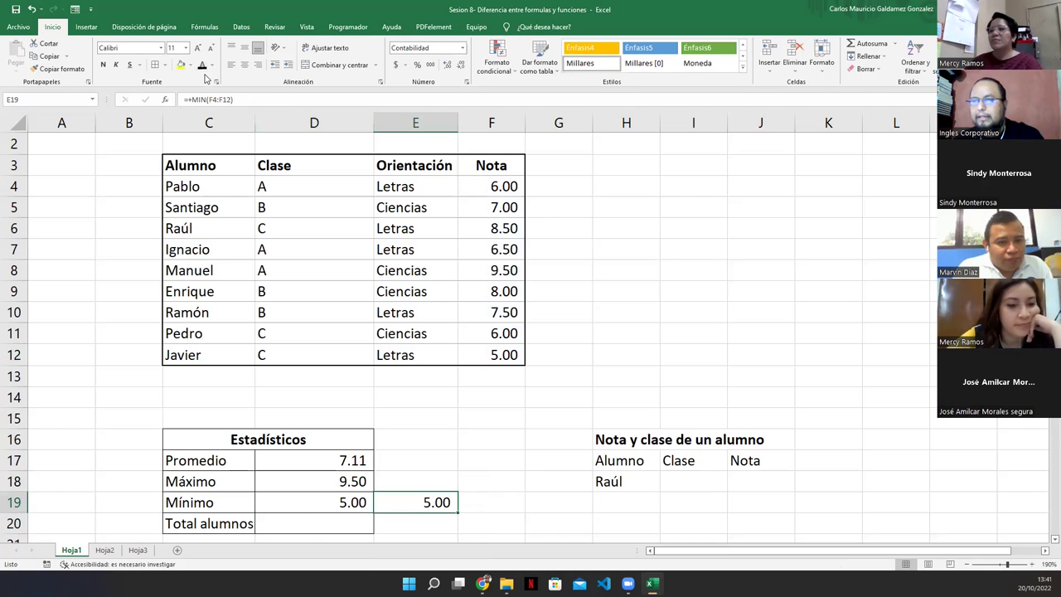
pyautogui.press('Delete')
# Step: Inspect the hidden formula stored in E20 beside the Total alumnos row
pyautogui.click(412, 520)
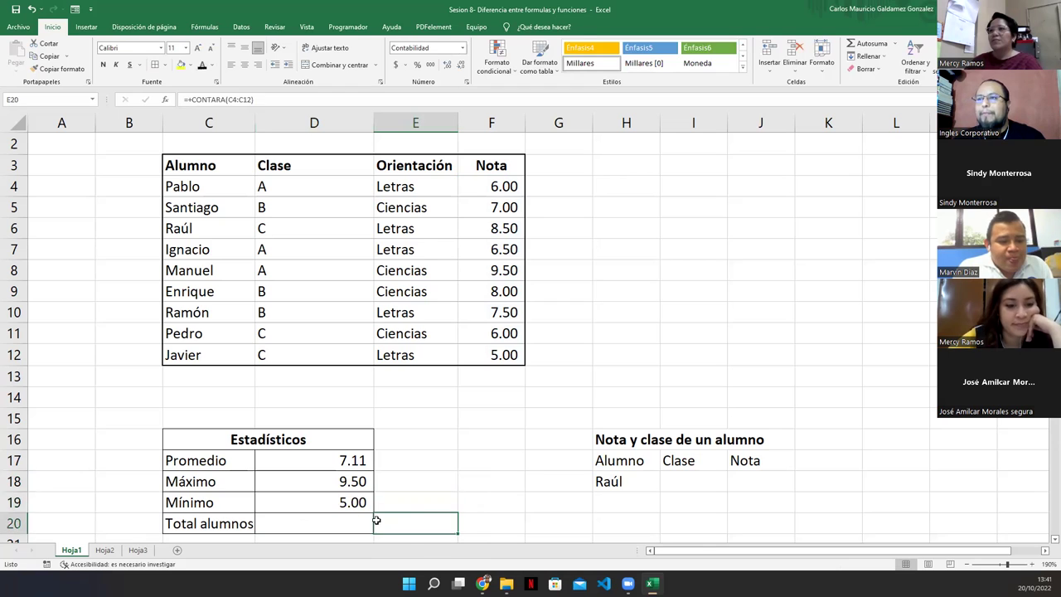
pyautogui.click(334, 522)
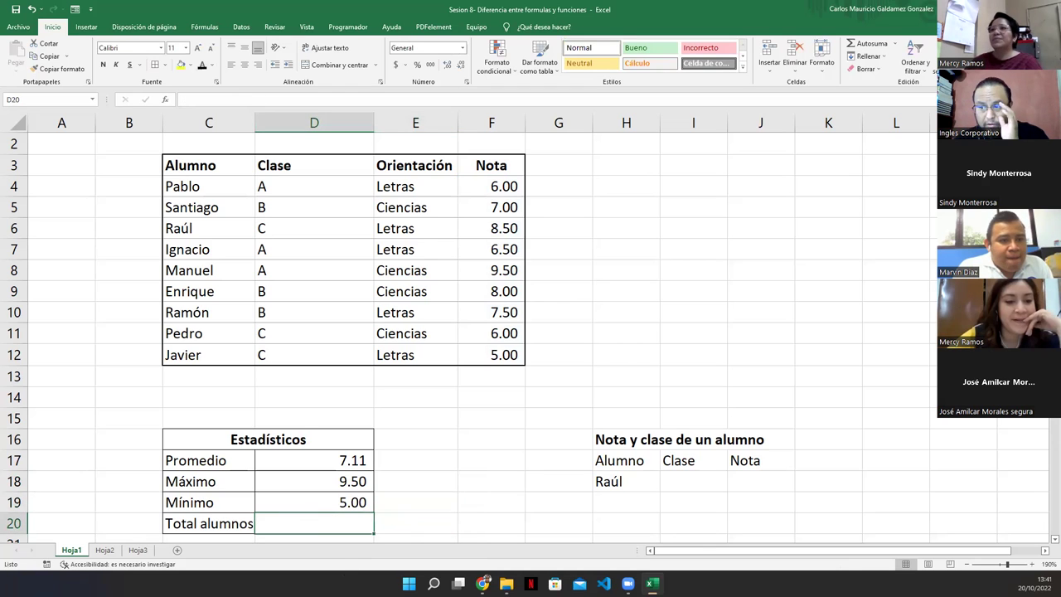
pyautogui.click(403, 526)
# Step: Count the students in D20 with =CONTARA(C4:C12), consulting the CONTARA help article while entering the formula
pyautogui.click(330, 524)
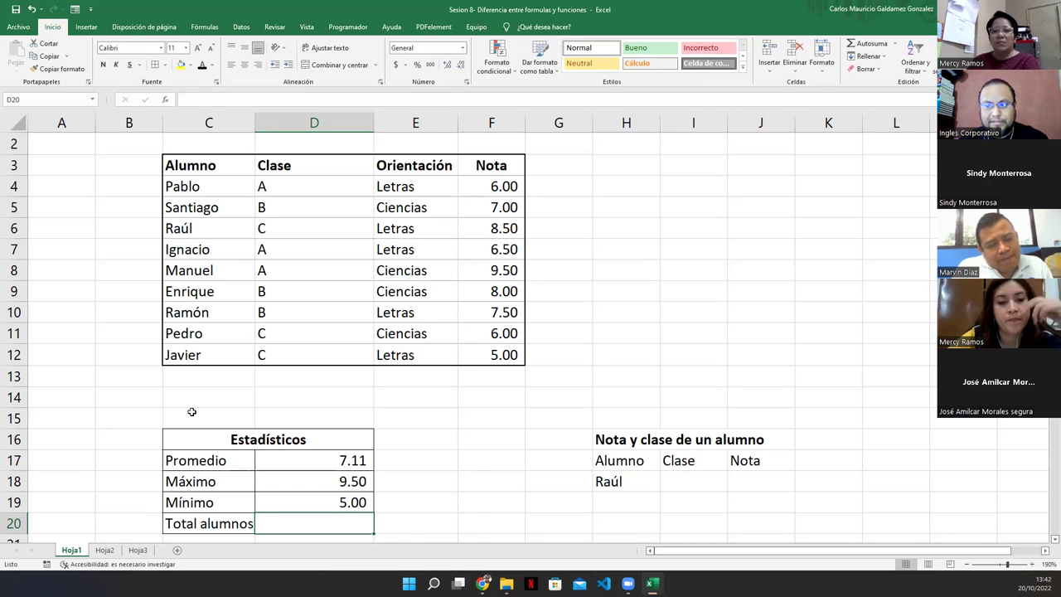
pyautogui.write('=')
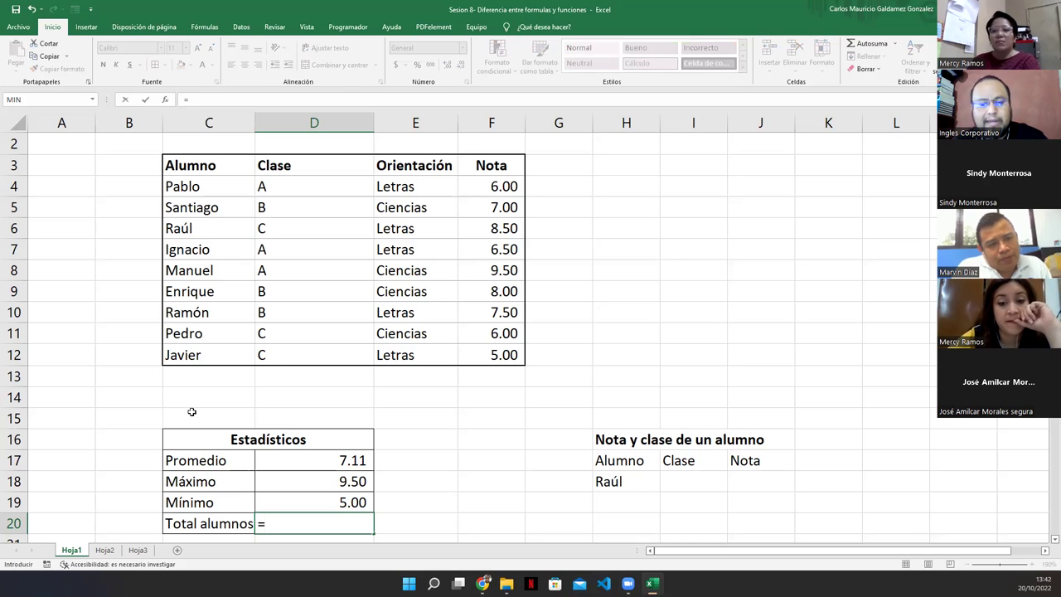
pyautogui.write('contar')
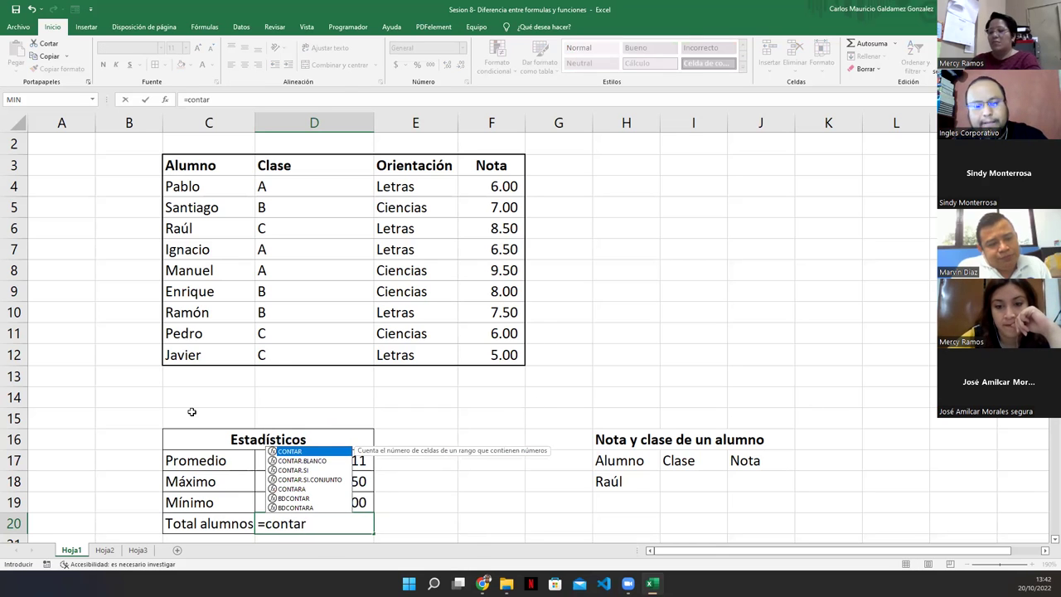
pyautogui.write('a')
pyautogui.press('Tab')
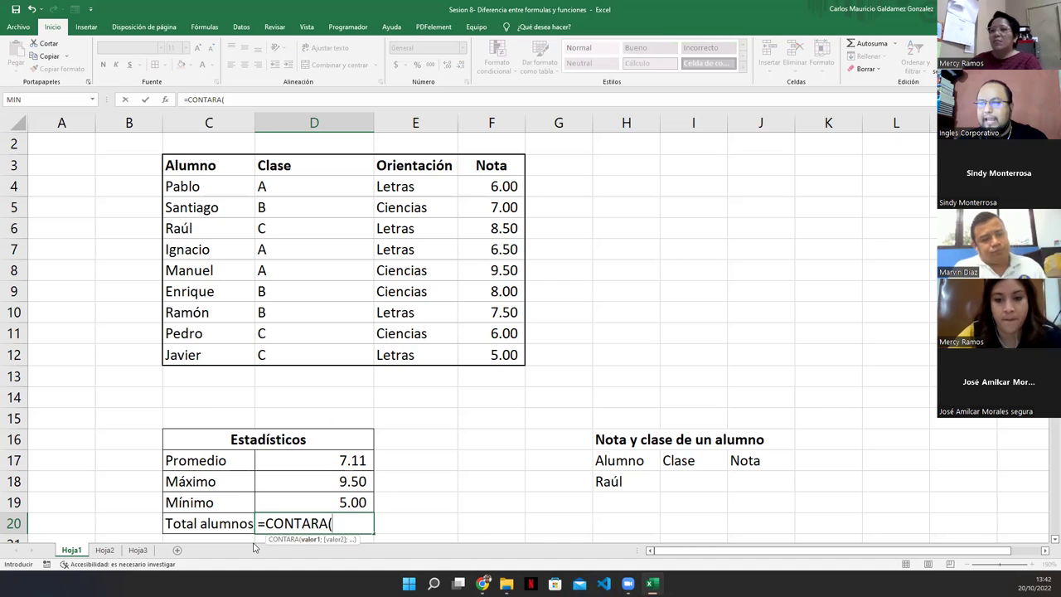
pyautogui.click(283, 539)
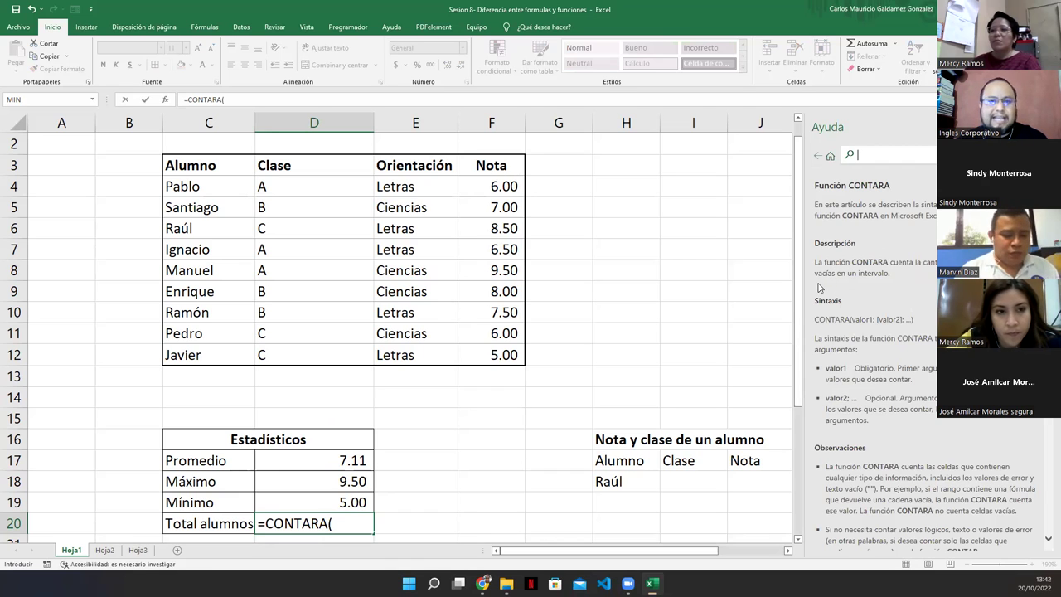
pyautogui.click(340, 524)
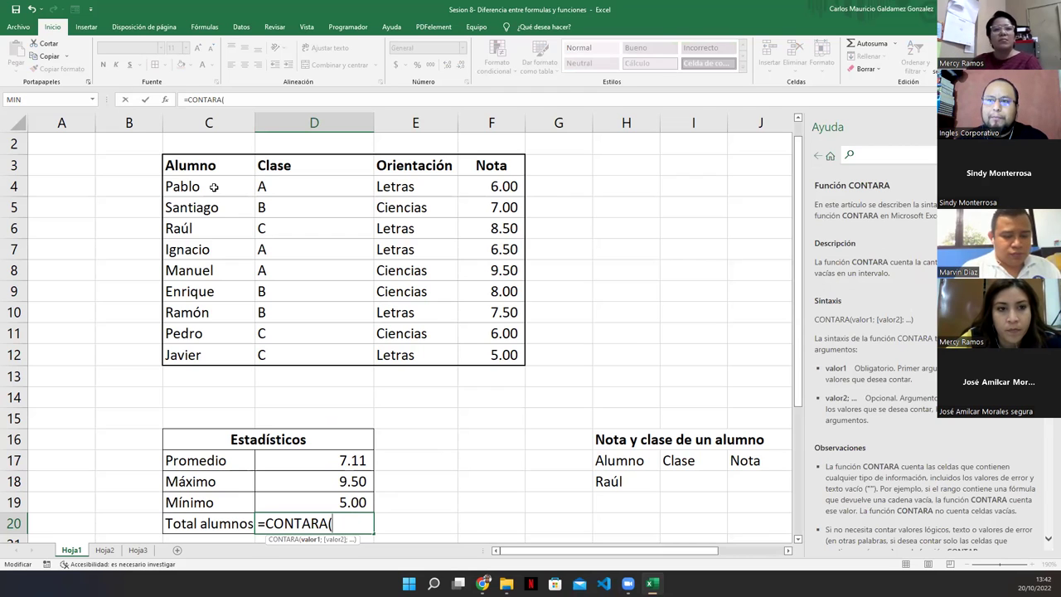
pyautogui.moveTo(212, 187); pyautogui.dragTo(212, 352)
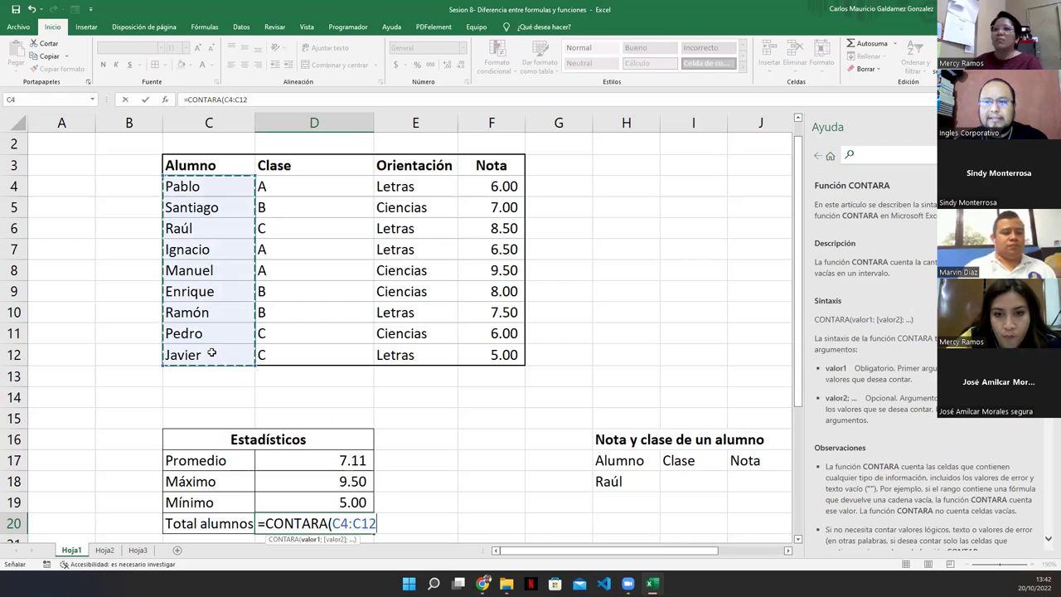
pyautogui.write(')')
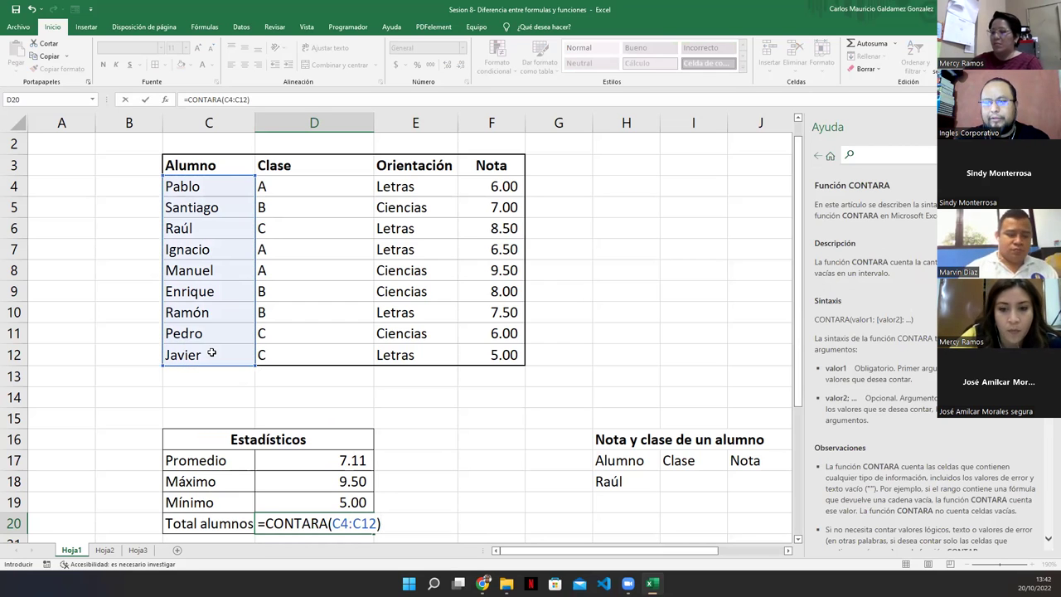
pyautogui.press('Return')
# Step: Clear the last student's row C12:F12 to test how the statistics recalculate, and undo the deletion
pyautogui.click(305, 499)
pyautogui.scroll(1, 305, 500)
pyautogui.scroll(-2, 307, 492)
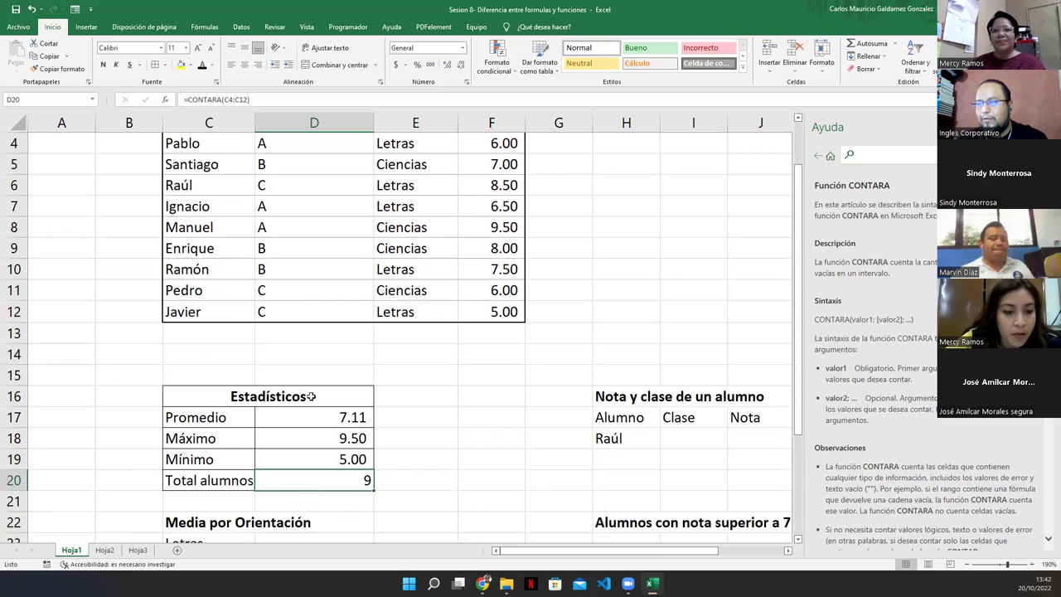
pyautogui.keyDown('ctrl'); pyautogui.scroll(-1, 309, 397); pyautogui.keyUp('ctrl')
pyautogui.scroll(1, 307, 396)
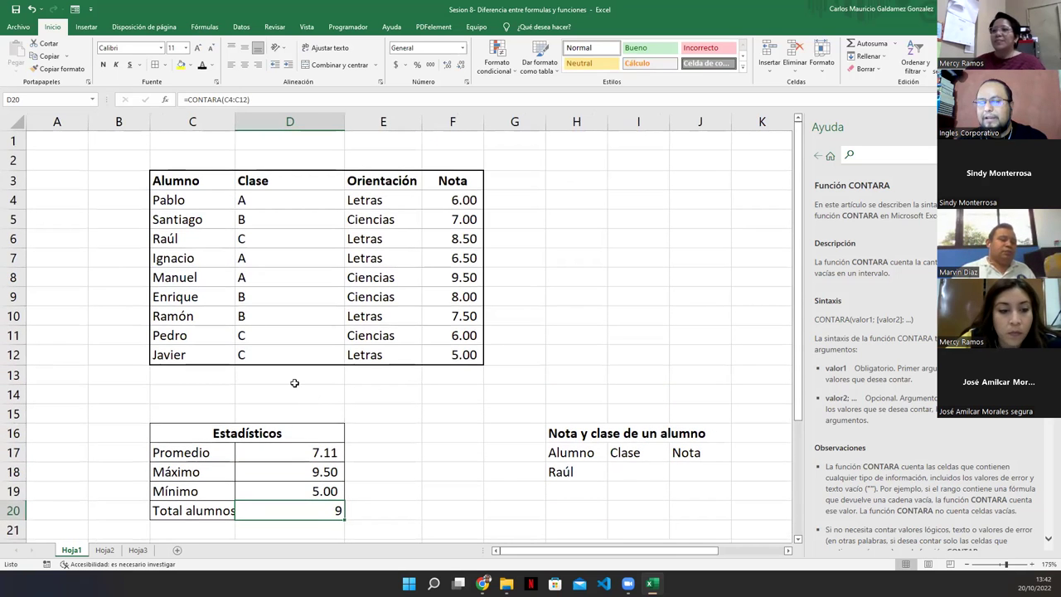
pyautogui.moveTo(169, 358); pyautogui.dragTo(464, 354)
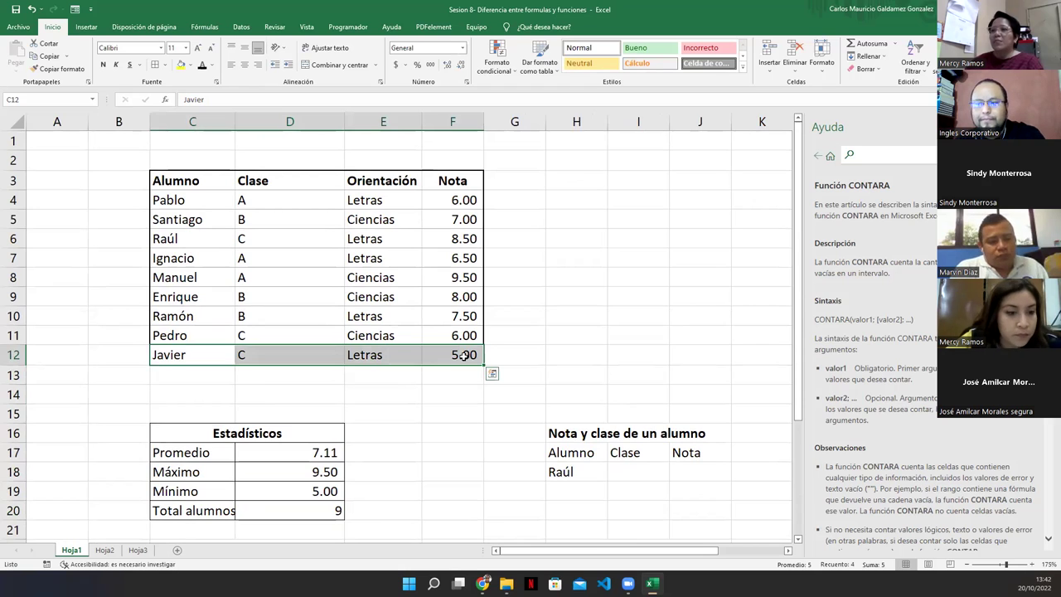
pyautogui.press('Delete')
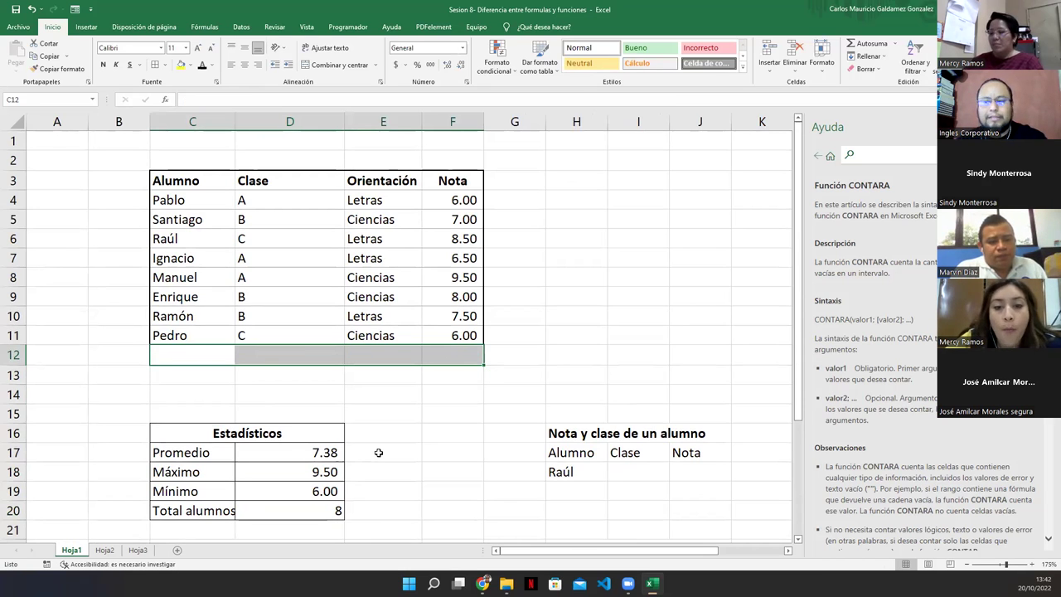
pyautogui.hotkey('ctrl', 'z')
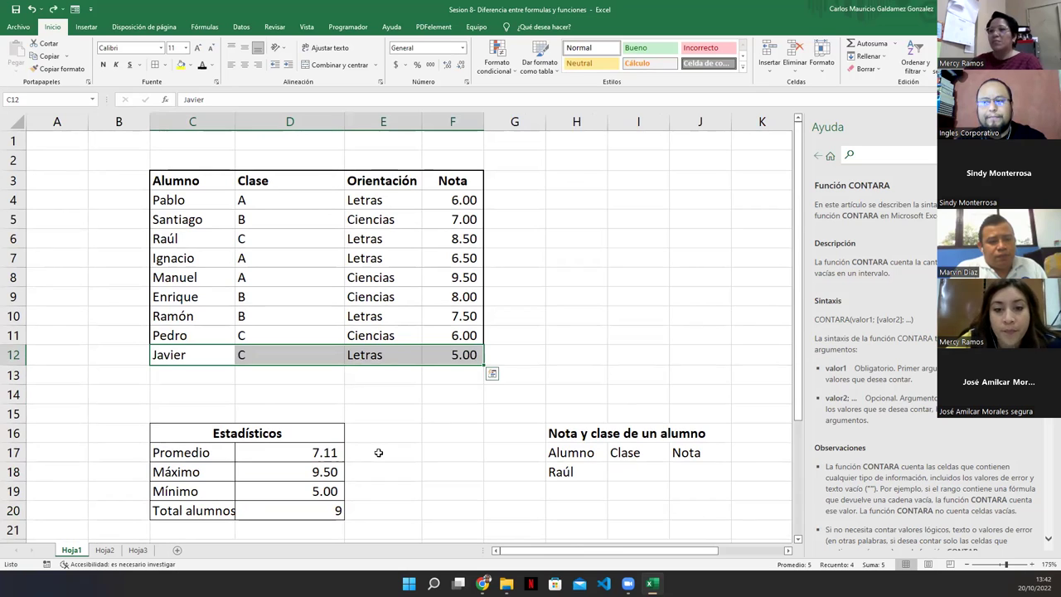
# Step: Review the Total alumnos formula in D20 against the student names in C4:C12
pyautogui.click(313, 514)
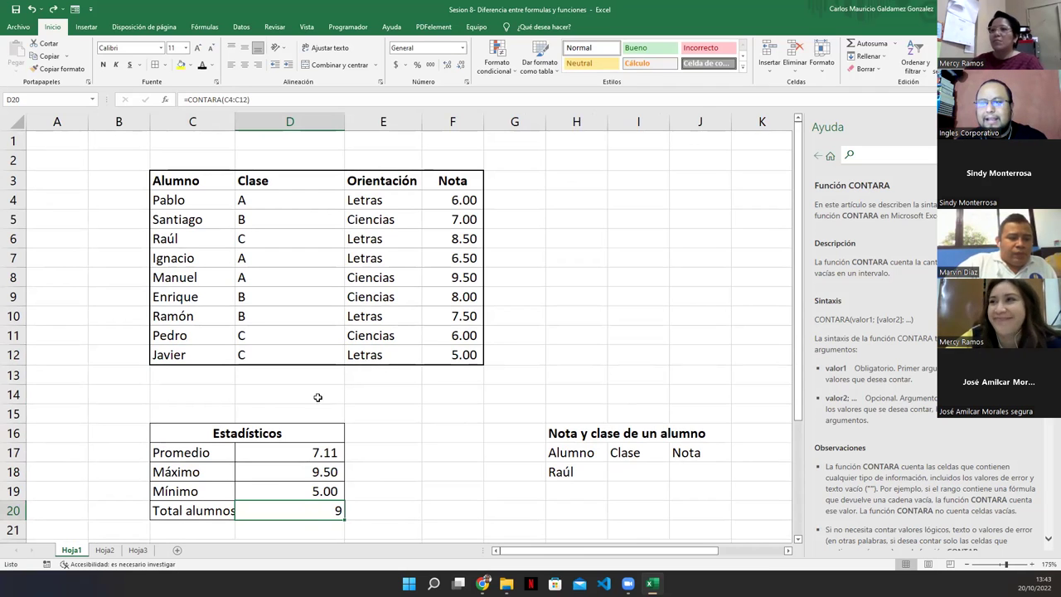
pyautogui.click(191, 352)
pyautogui.moveTo(196, 201); pyautogui.dragTo(197, 353)
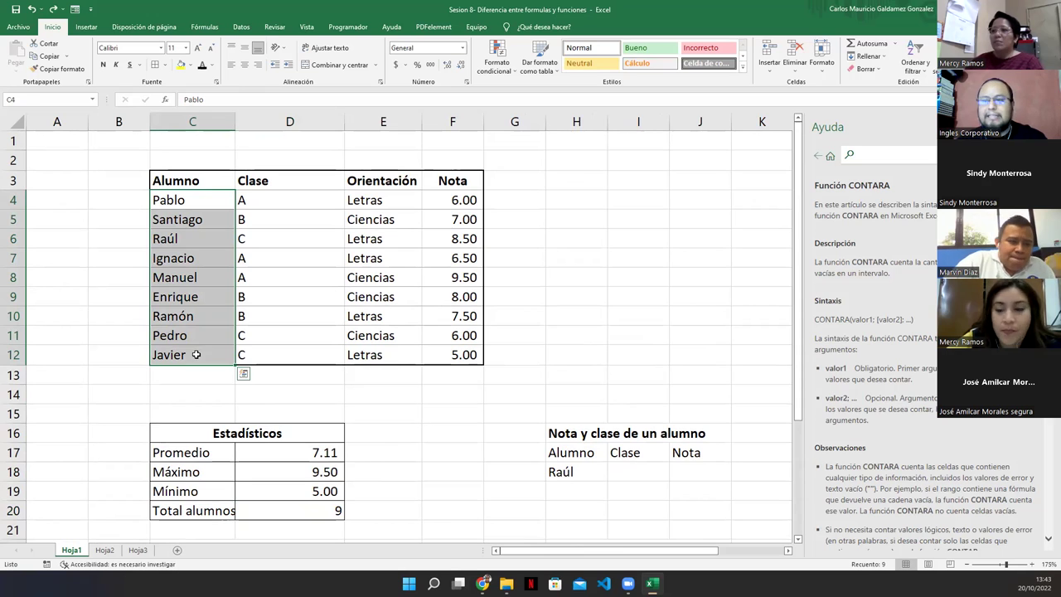
pyautogui.click(282, 509)
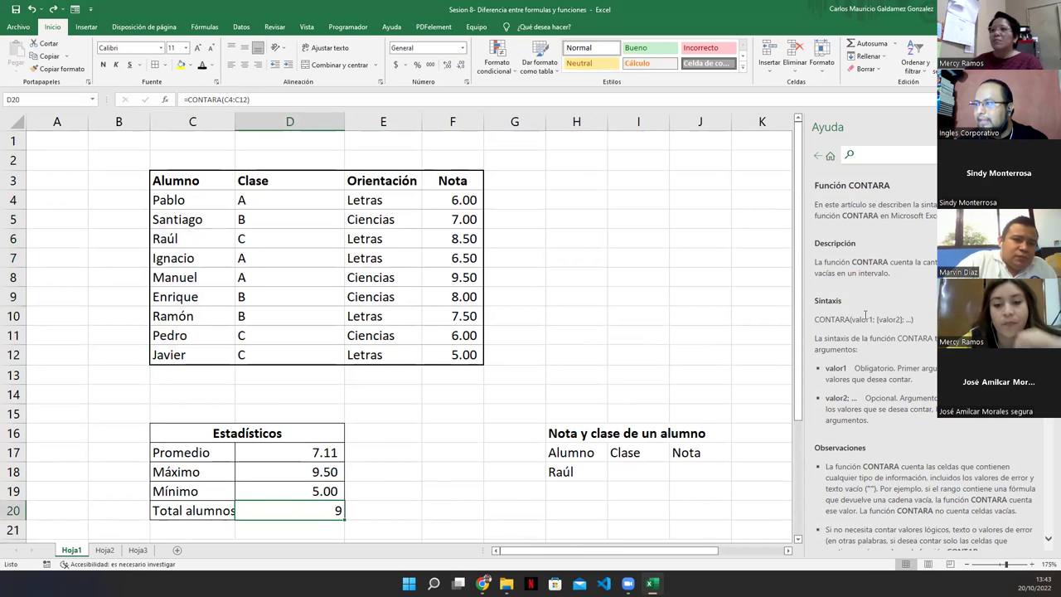
# Step: Open the help article for the MIN function from the Mínimo formula in D19, keeping the formula as it is
pyautogui.click(262, 491)
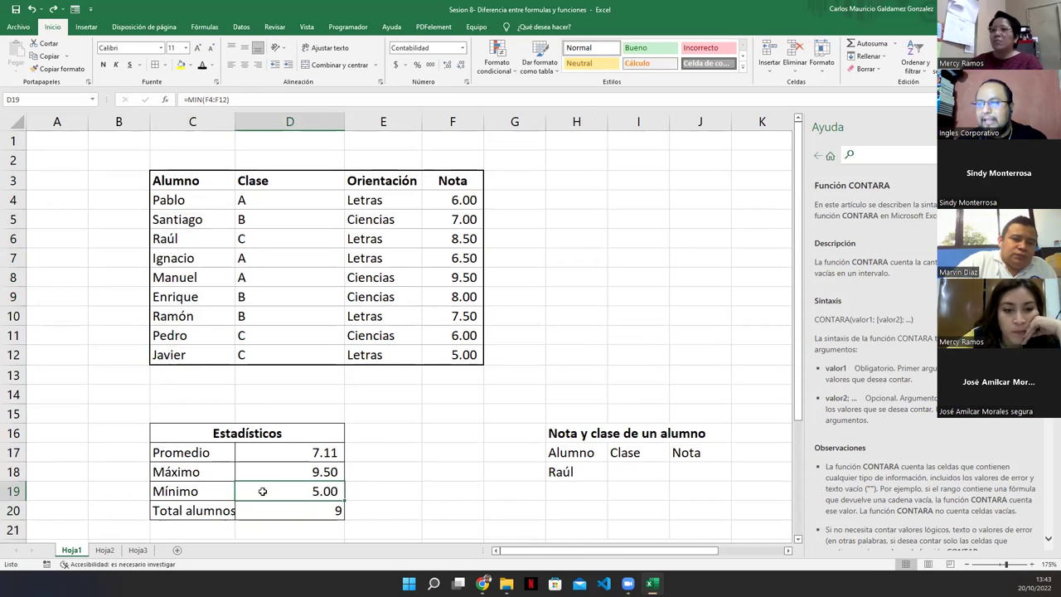
pyautogui.doubleClick(262, 491)
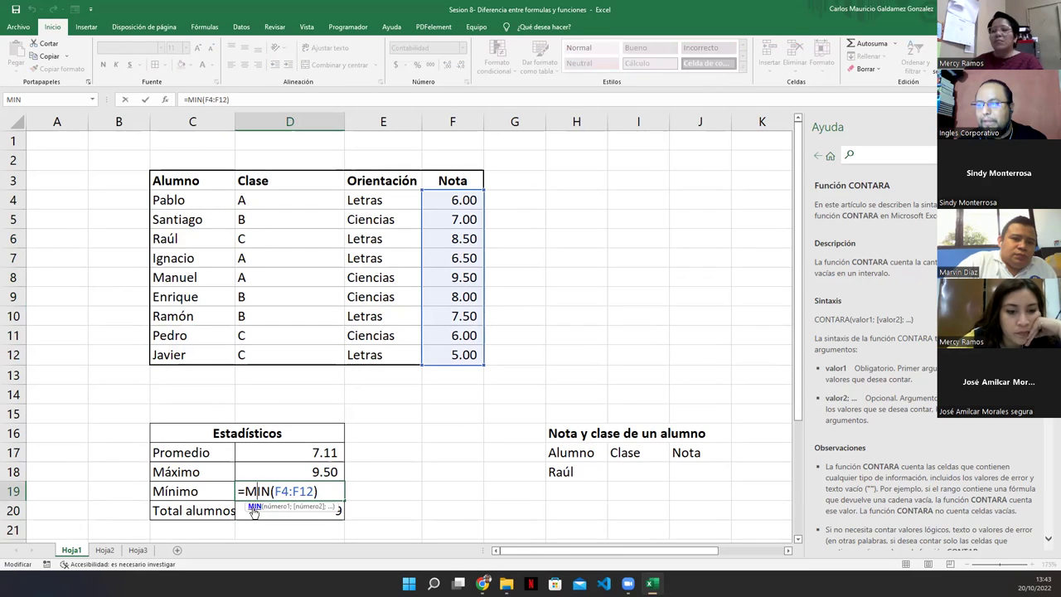
pyautogui.click(255, 507)
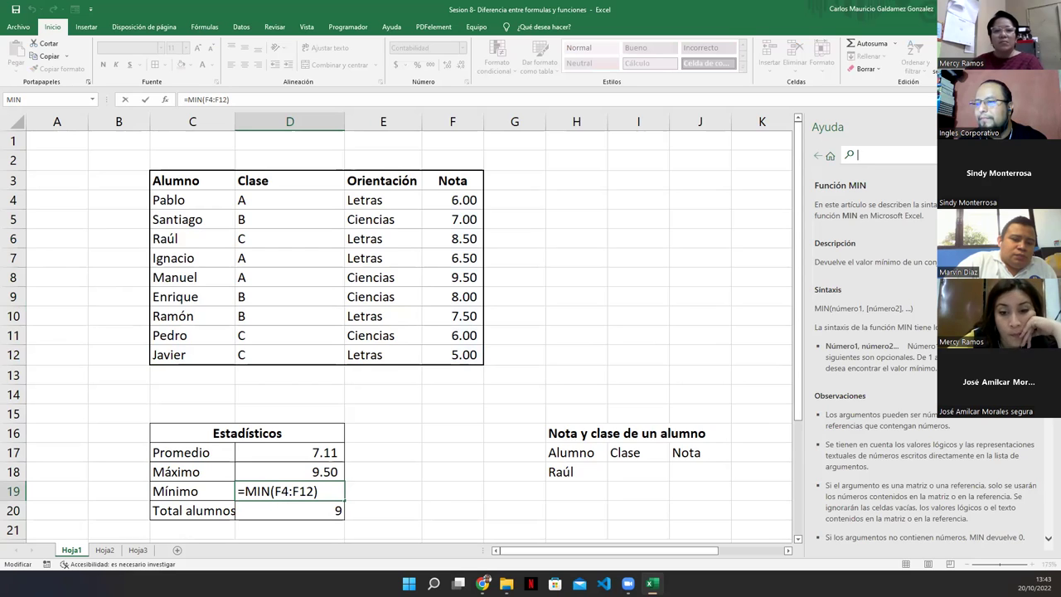
pyautogui.click(262, 491)
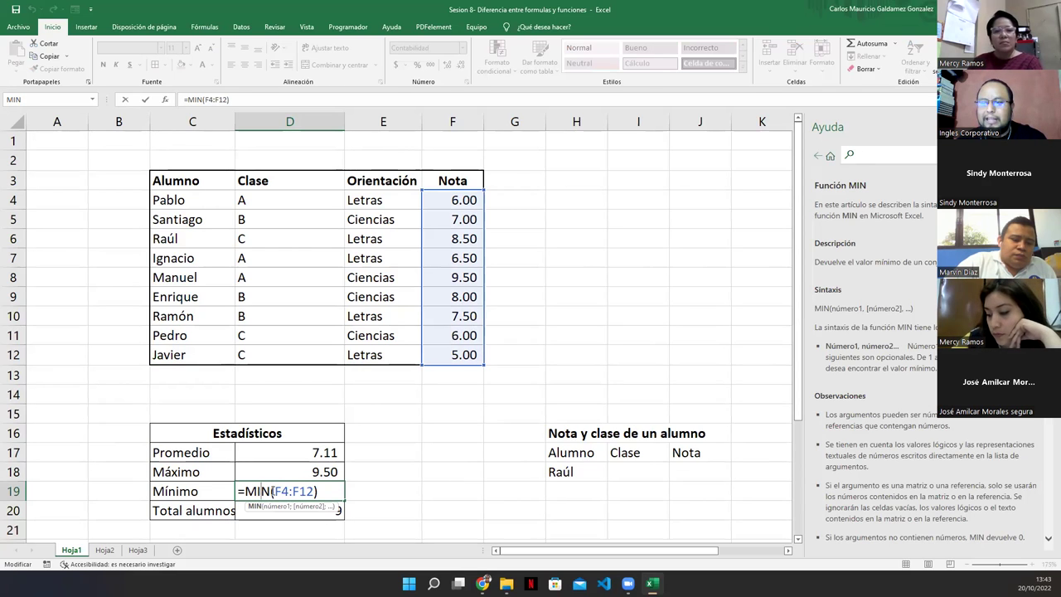
pyautogui.hotkey('ctrl', 'Return')
# Step: Open the help article for the CONTARA function from the formula in D20, keeping the formula as it is
pyautogui.click(260, 513)
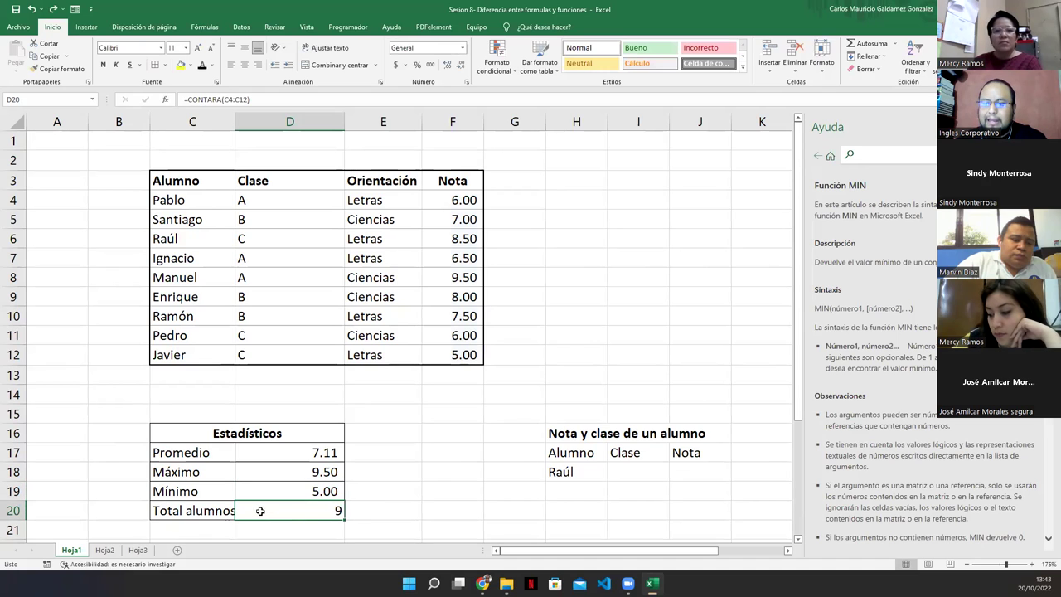
pyautogui.doubleClick(262, 513)
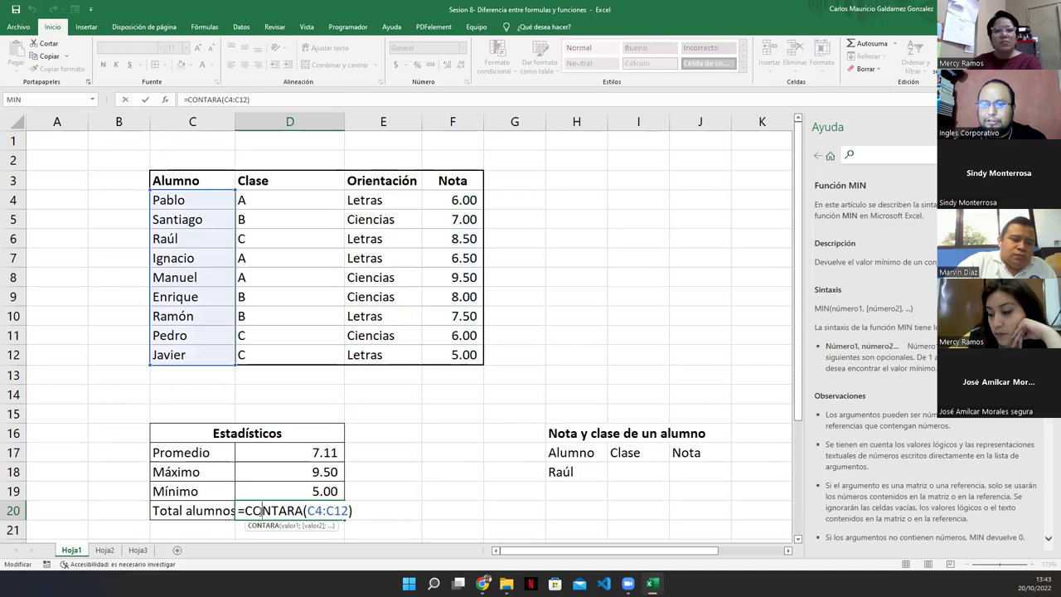
pyautogui.click(264, 525)
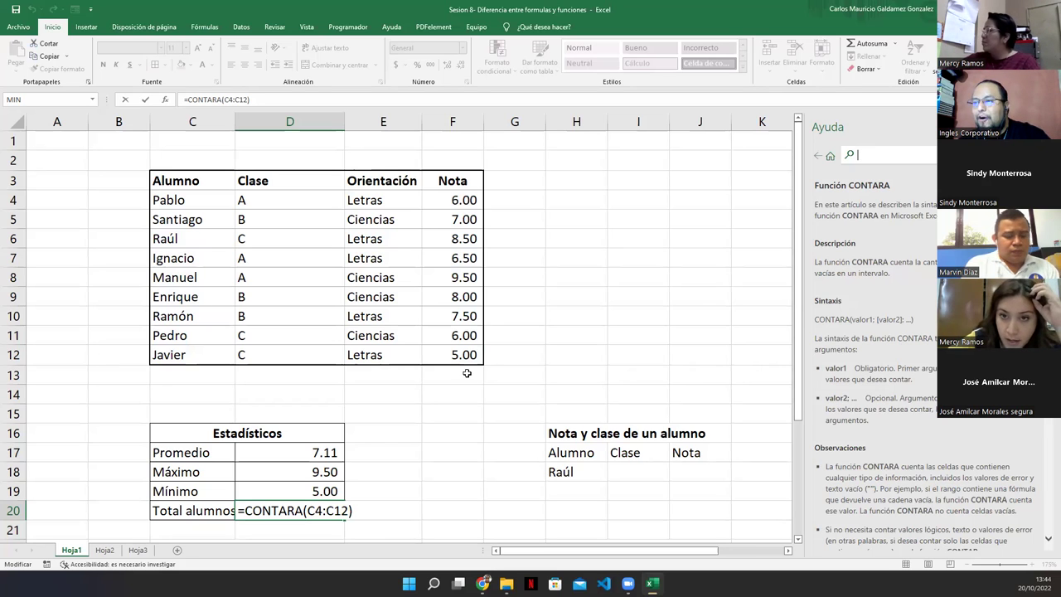
pyautogui.hotkey('ctrl', 'Return')
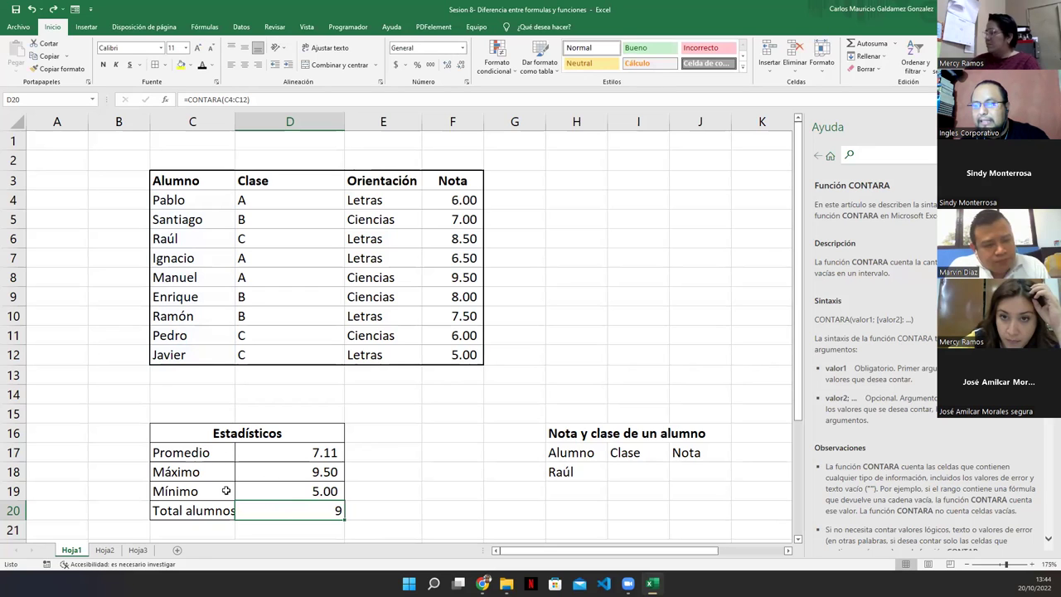
# Step: Widen column C to fit the Total alumnos label, and merge and center the Media por Orientación heading across C22:D22
pyautogui.moveTo(231, 126)
pyautogui.mouseDown()
pyautogui.moveTo(294, 116)
pyautogui.moveTo(242, 130)
pyautogui.mouseUp()
pyautogui.scroll(-3, 325, 340)
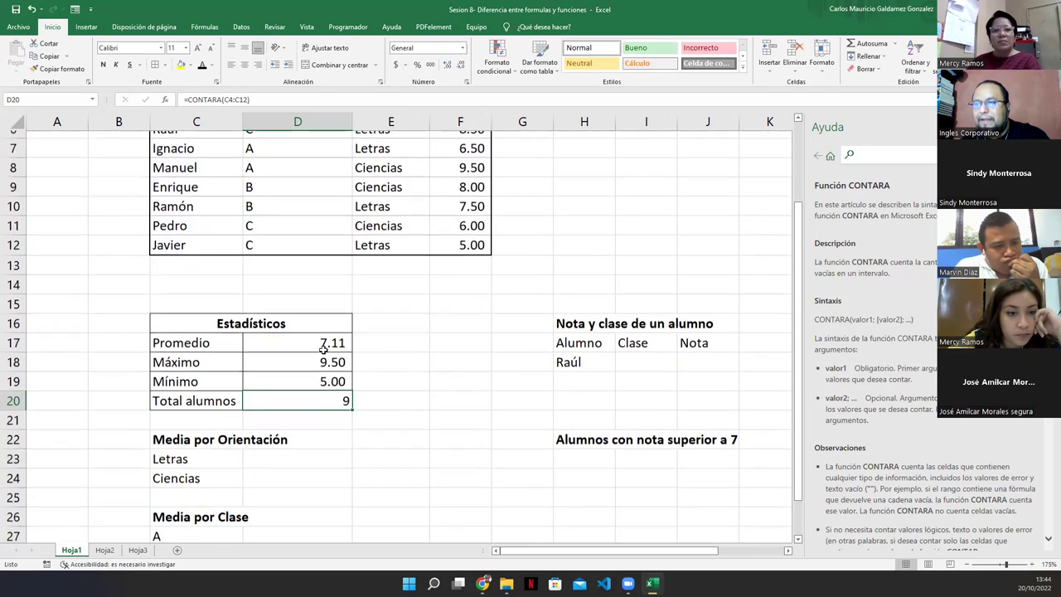
pyautogui.doubleClick(155, 374)
pyautogui.moveTo(154, 373)
pyautogui.mouseDown()
pyautogui.moveTo(307, 372)
pyautogui.moveTo(342, 389)
pyautogui.moveTo(159, 374)
pyautogui.mouseUp()
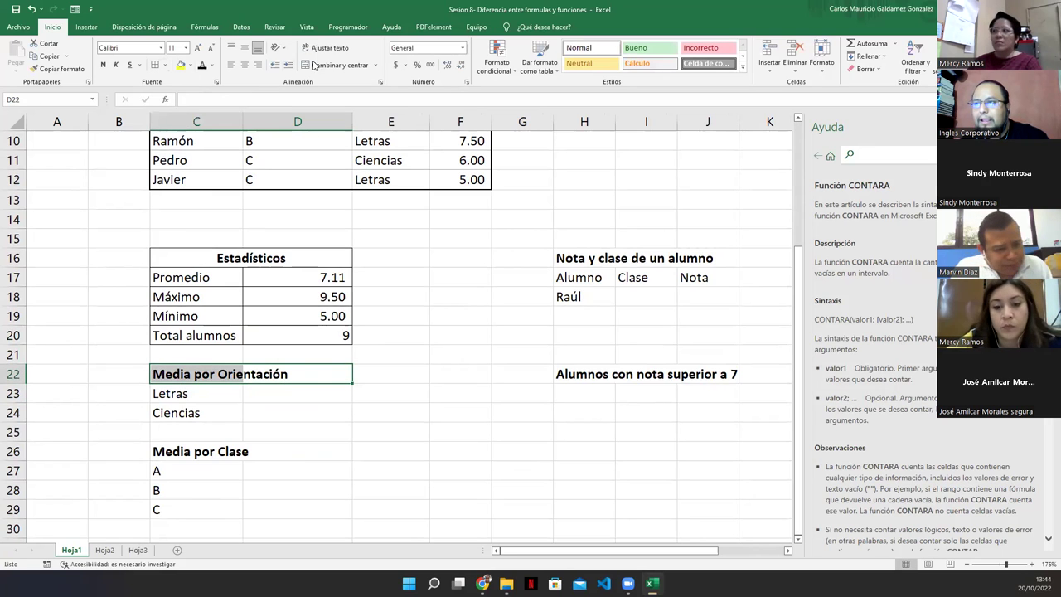
pyautogui.click(316, 65)
pyautogui.click(365, 390)
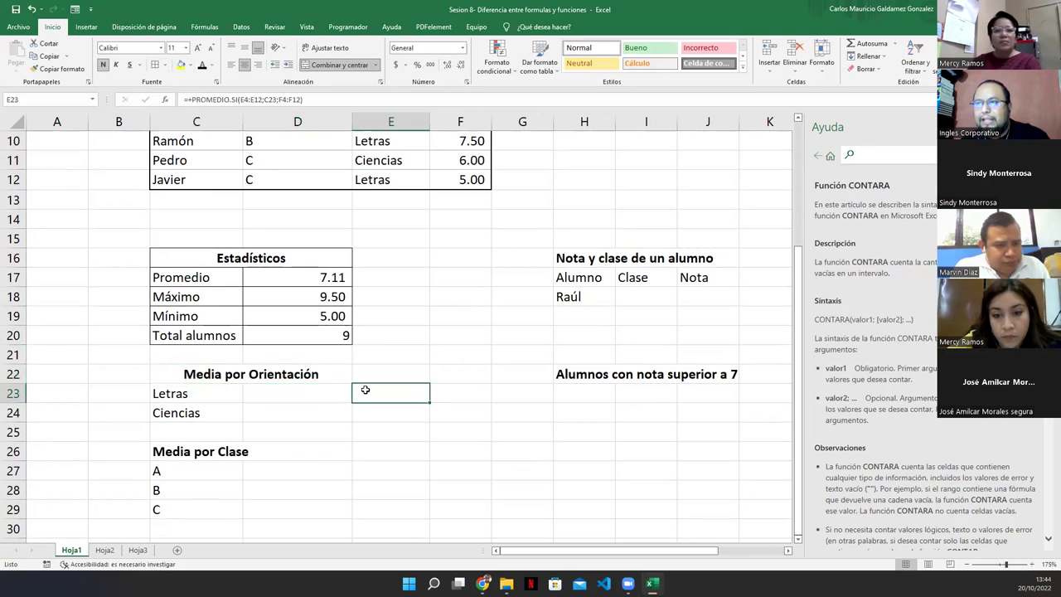
# Step: Examine the Orientación and Nota columns as the source for the Letras average, and select D23 for its formula
pyautogui.click(297, 405)
pyautogui.click(282, 396)
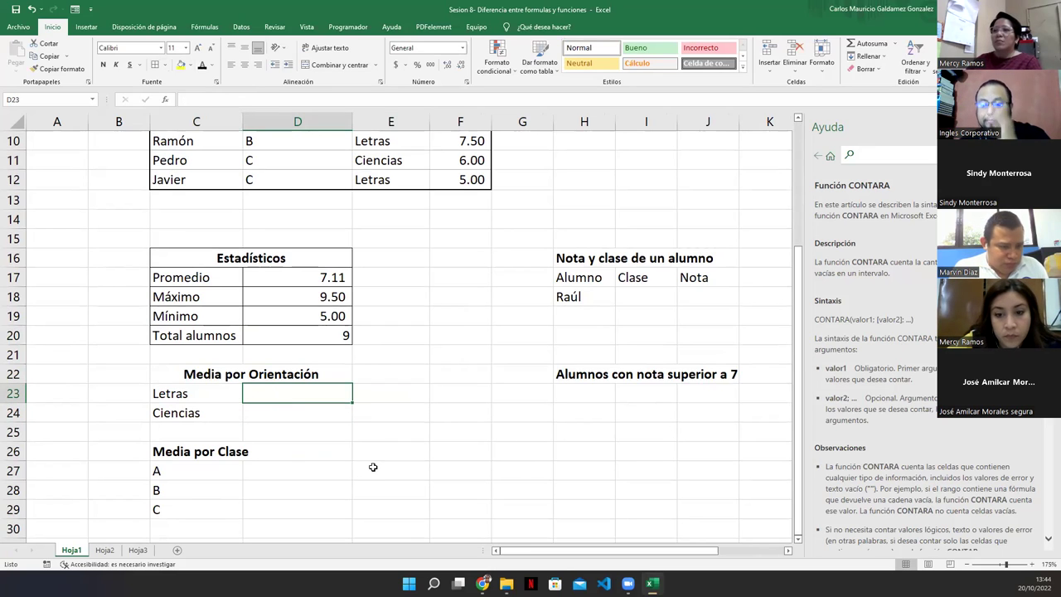
pyautogui.scroll(1, 375, 465)
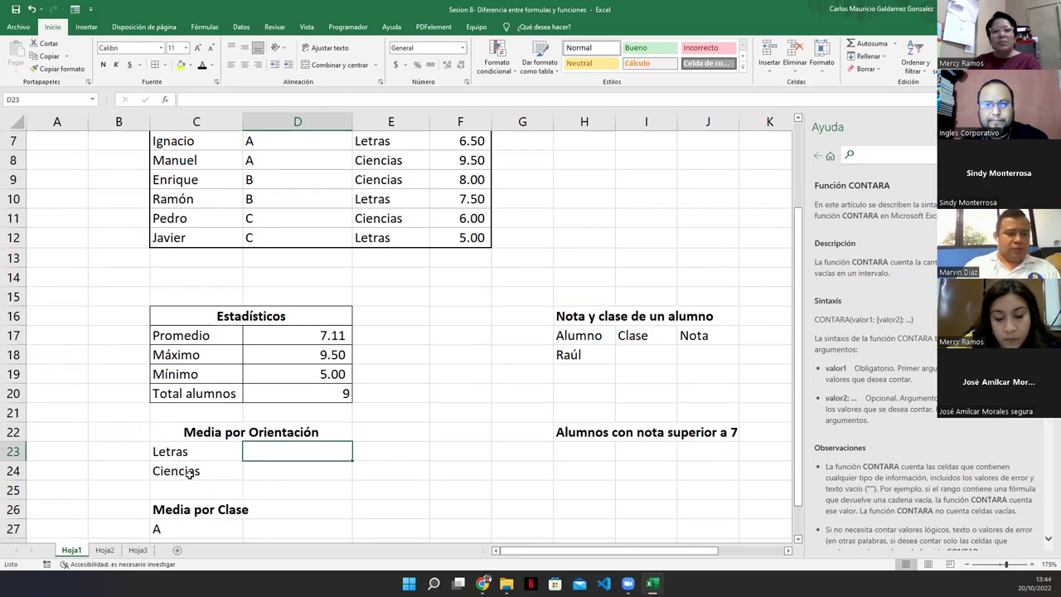
pyautogui.scroll(2, 412, 409)
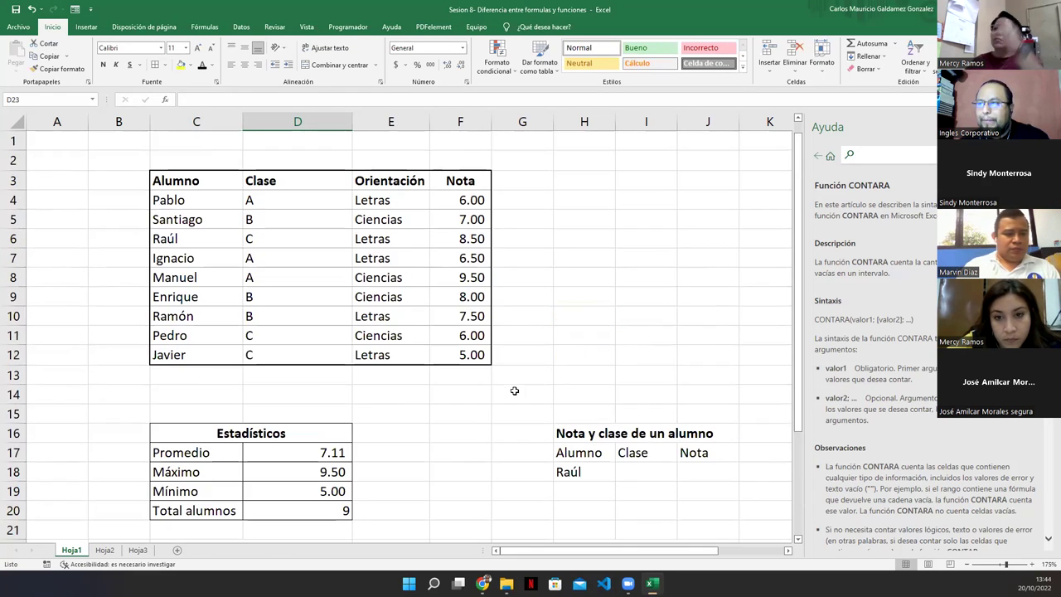
pyautogui.click(408, 202)
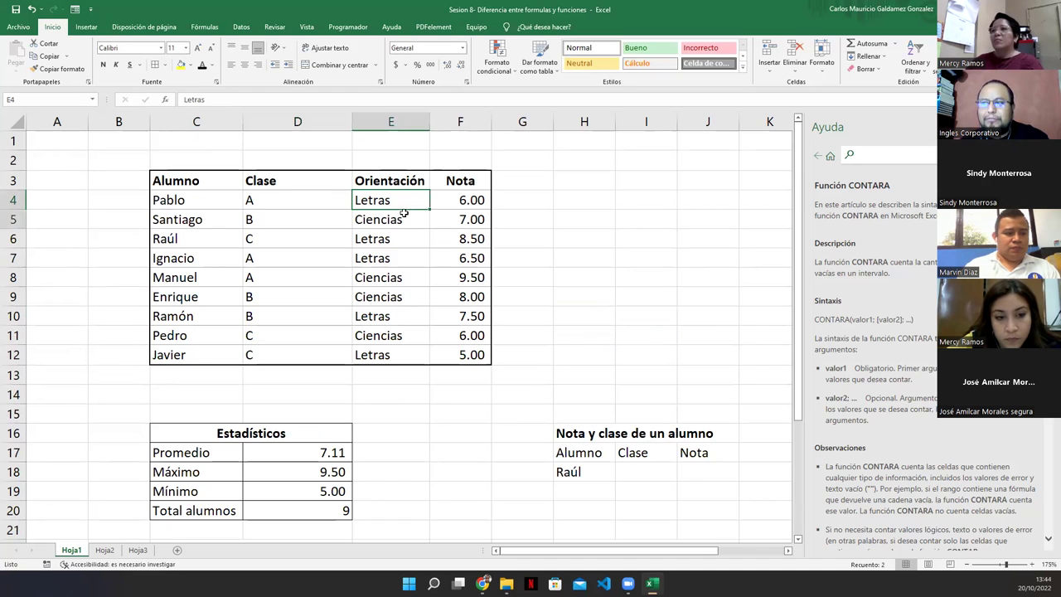
pyautogui.moveTo(404, 214); pyautogui.dragTo(404, 217)
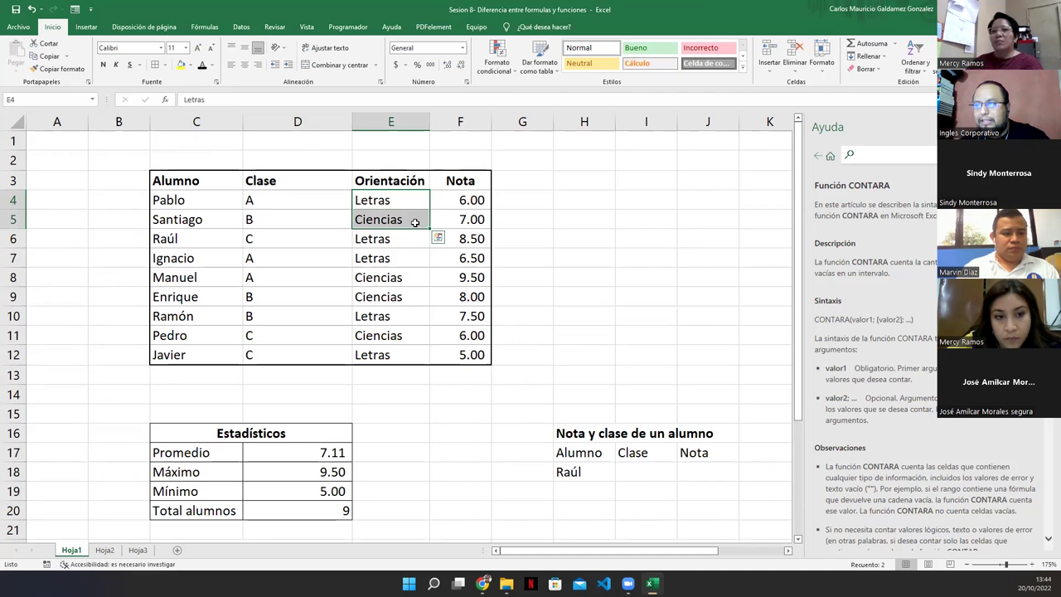
pyautogui.moveTo(455, 200); pyautogui.dragTo(454, 355)
pyautogui.click(454, 355)
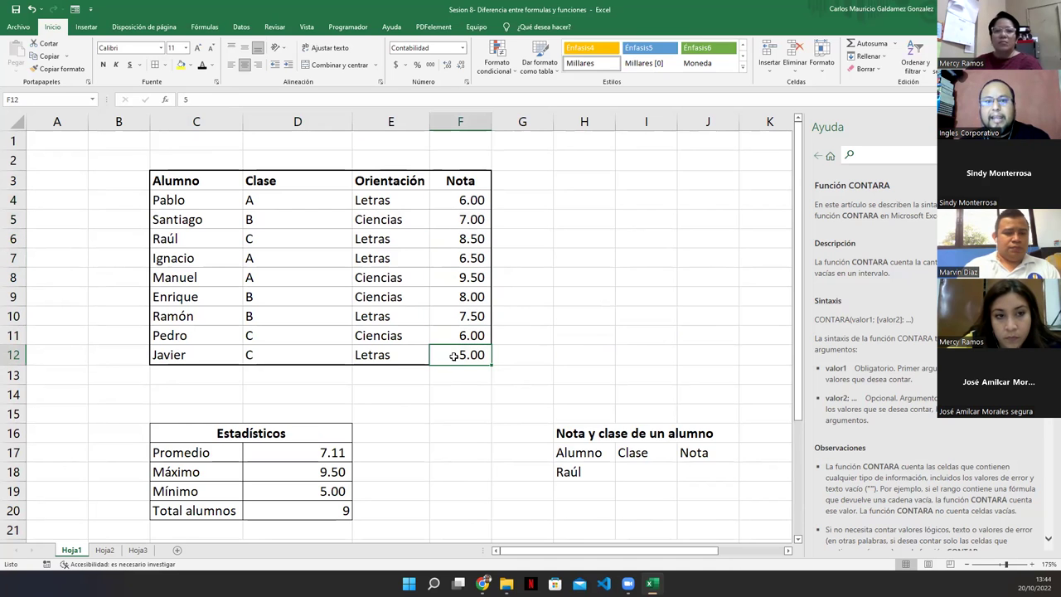
pyautogui.scroll(-3, 320, 464)
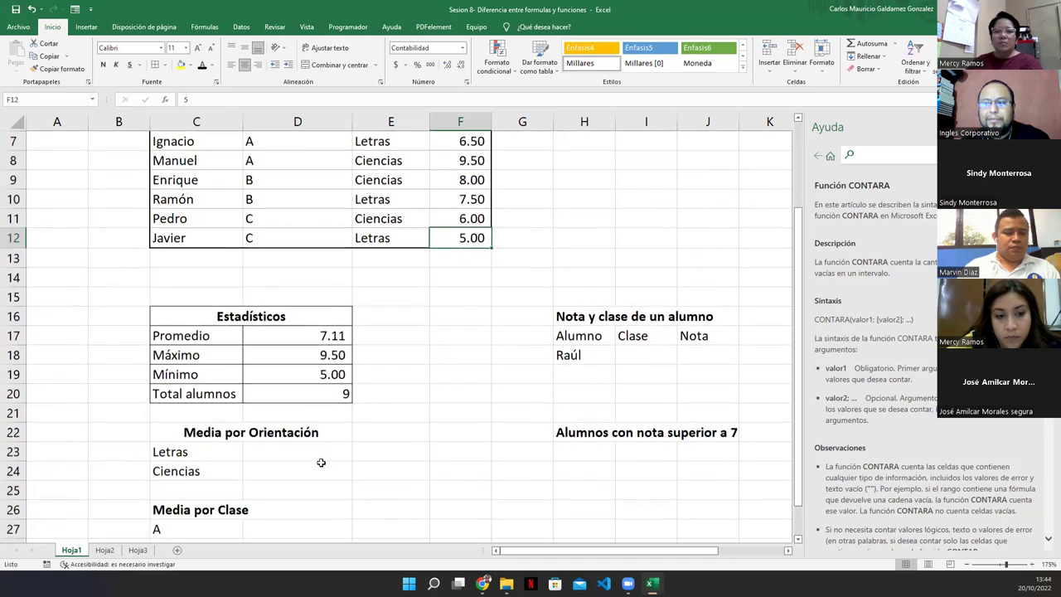
pyautogui.click(265, 395)
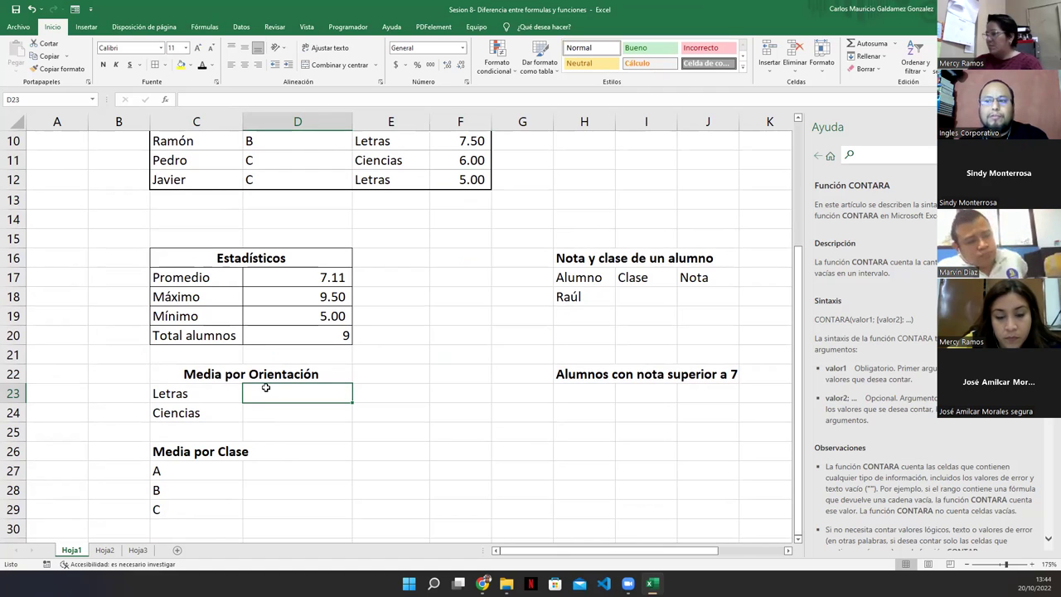
# Step: Start a PROMEDIO.SI formula in D23 for the Letras average and check its argument syntax in the function's help article
pyautogui.click(204, 389)
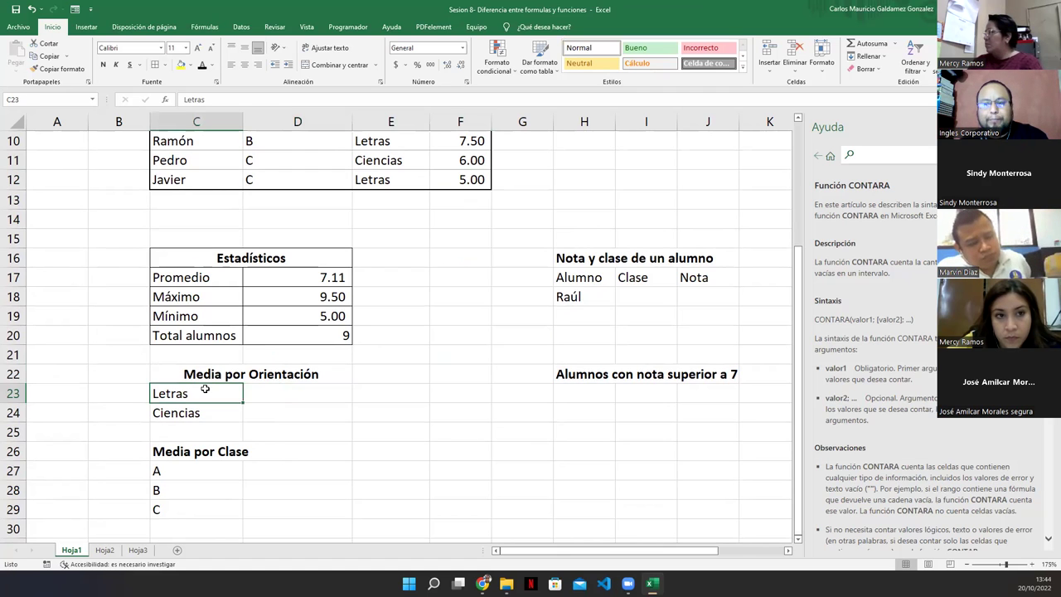
pyautogui.click(373, 394)
pyautogui.click(293, 394)
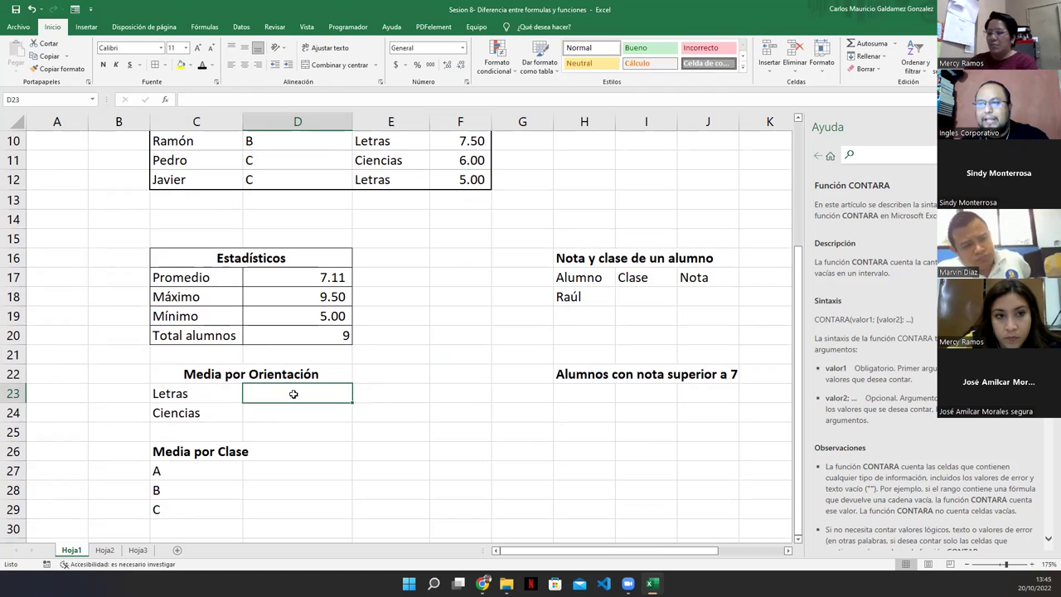
pyautogui.write('=p')
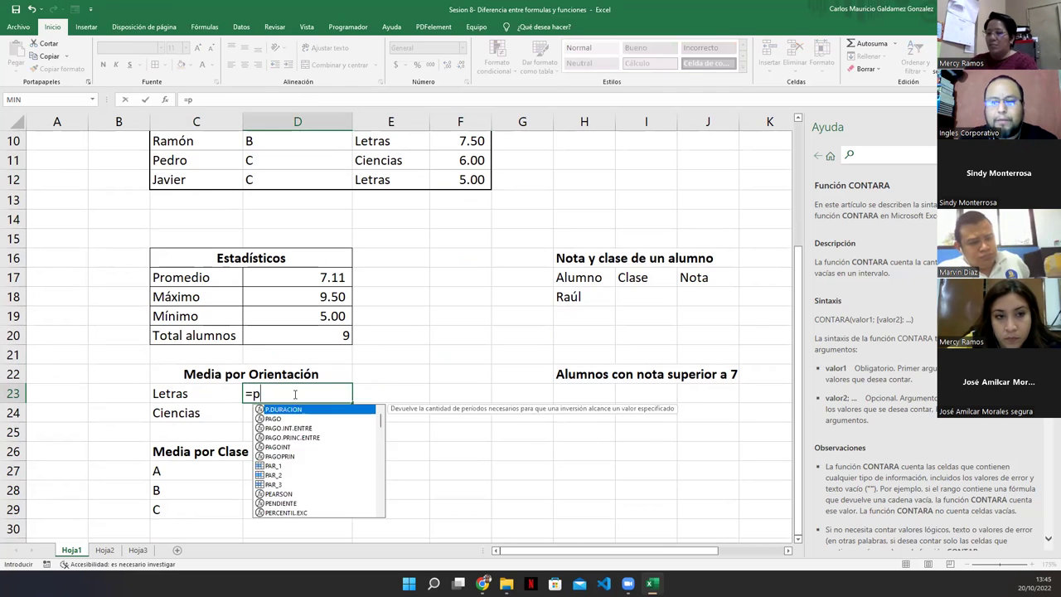
pyautogui.write('romedio.si')
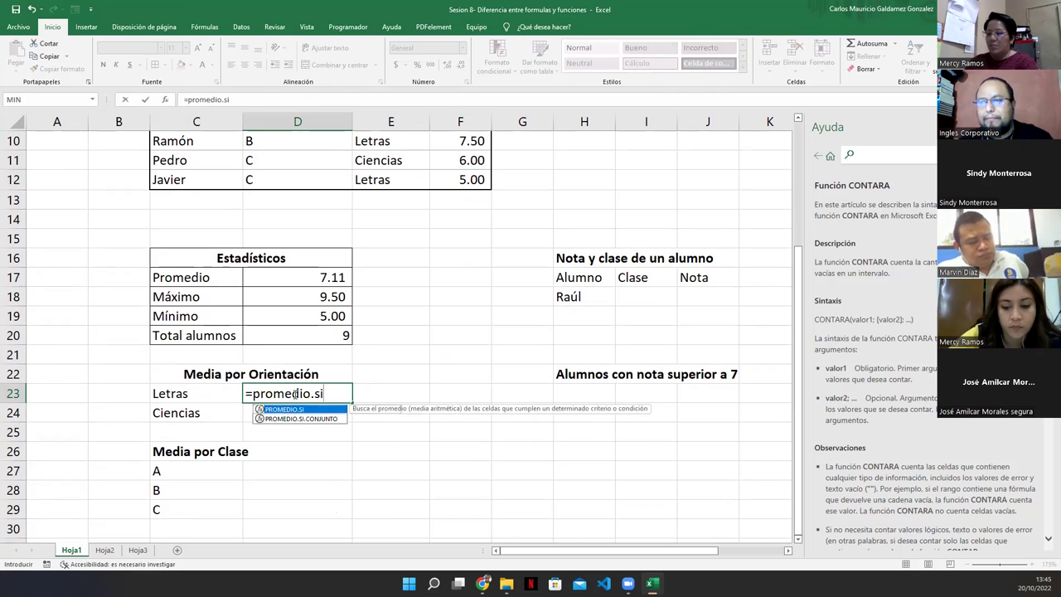
pyautogui.press('Tab')
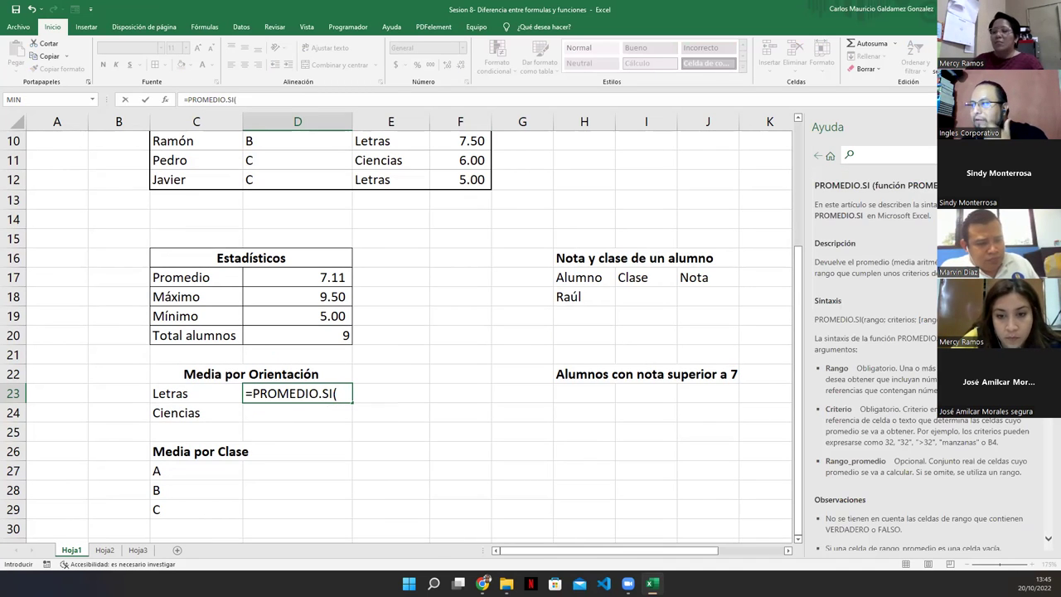
pyautogui.moveTo(863, 319); pyautogui.dragTo(941, 320)
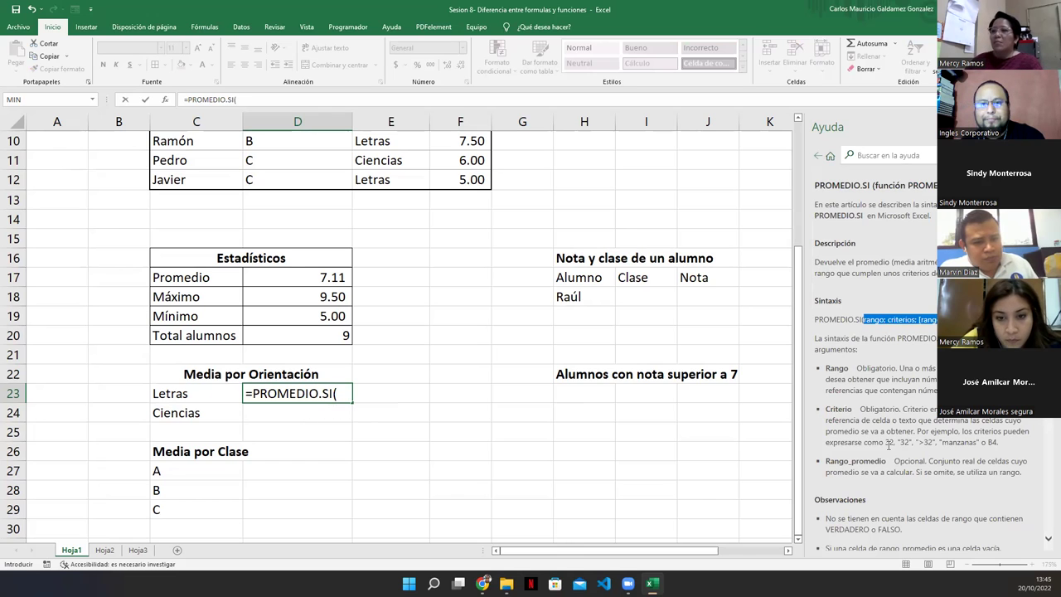
pyautogui.click(335, 393)
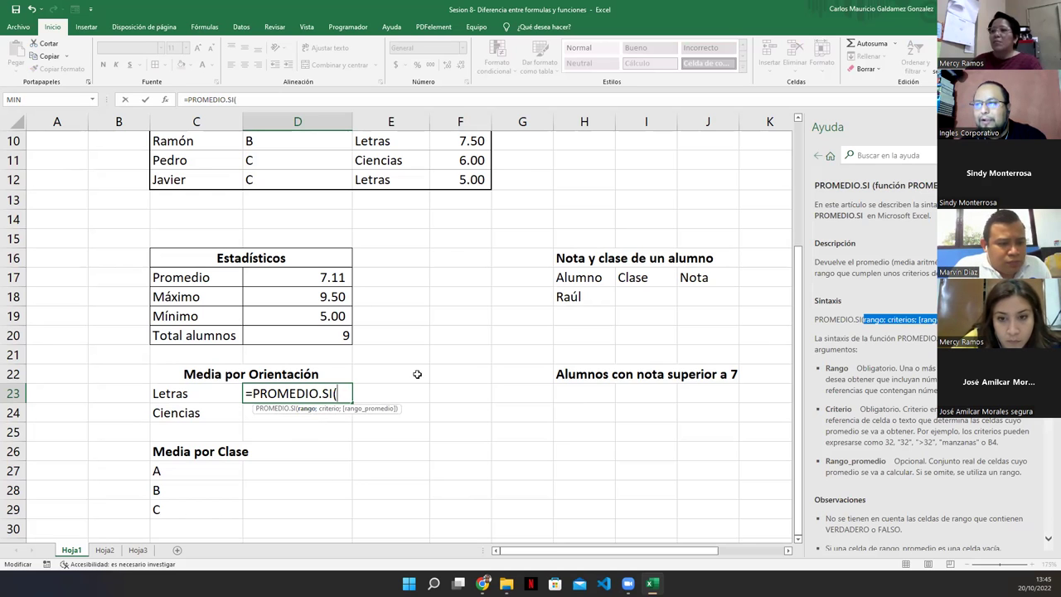
# Step: Enter the Nota range F4:F12 as the first argument of the PROMEDIO.SI formula in D23
pyautogui.scroll(2, 428, 377)
pyautogui.scroll(1, 428, 377)
pyautogui.moveTo(450, 199); pyautogui.dragTo(443, 355)
pyautogui.scroll(-3, 406, 427)
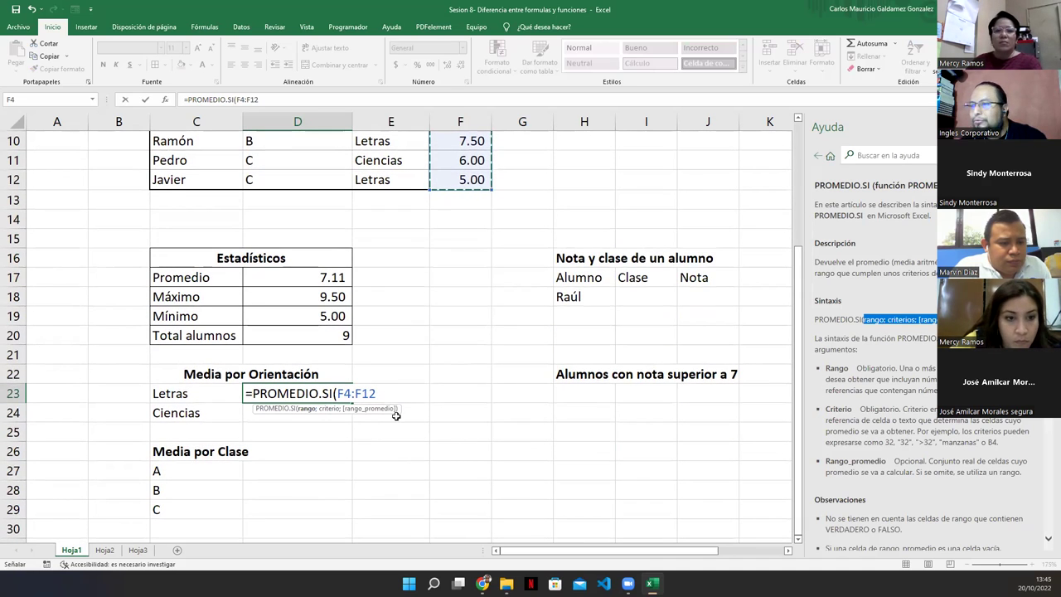
pyautogui.write(';')
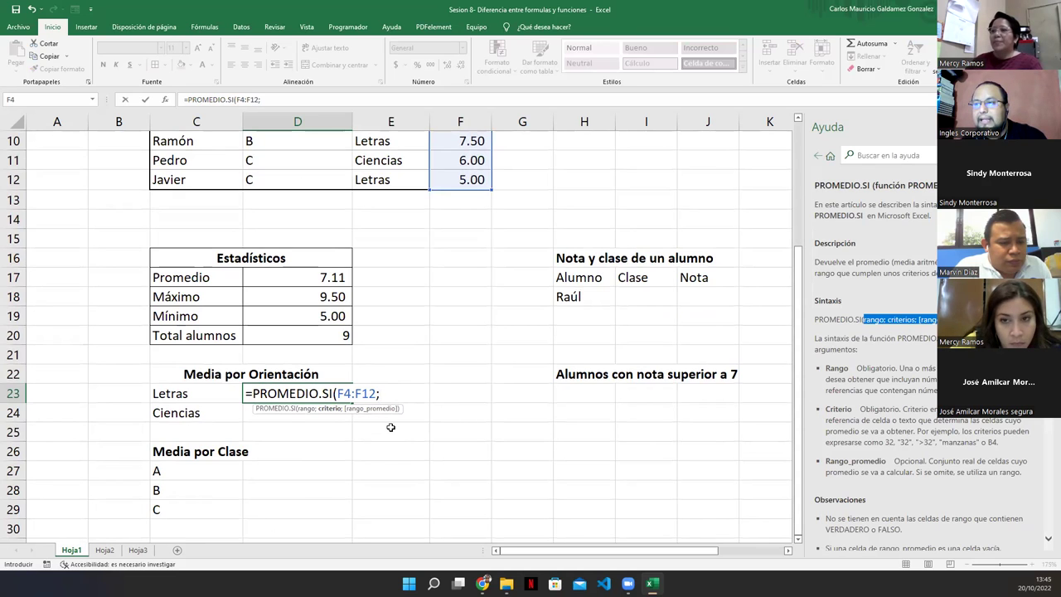
# Step: Clear the leftover formula in E23 and re-enter the copied partial formula =PROMEDIO.SI(F4:F12; in D23
pyautogui.moveTo(383, 393); pyautogui.dragTo(245, 392)
pyautogui.hotkey('ctrl', 'c')
pyautogui.press('Escape')
pyautogui.hotkey('ctrl', 'z')
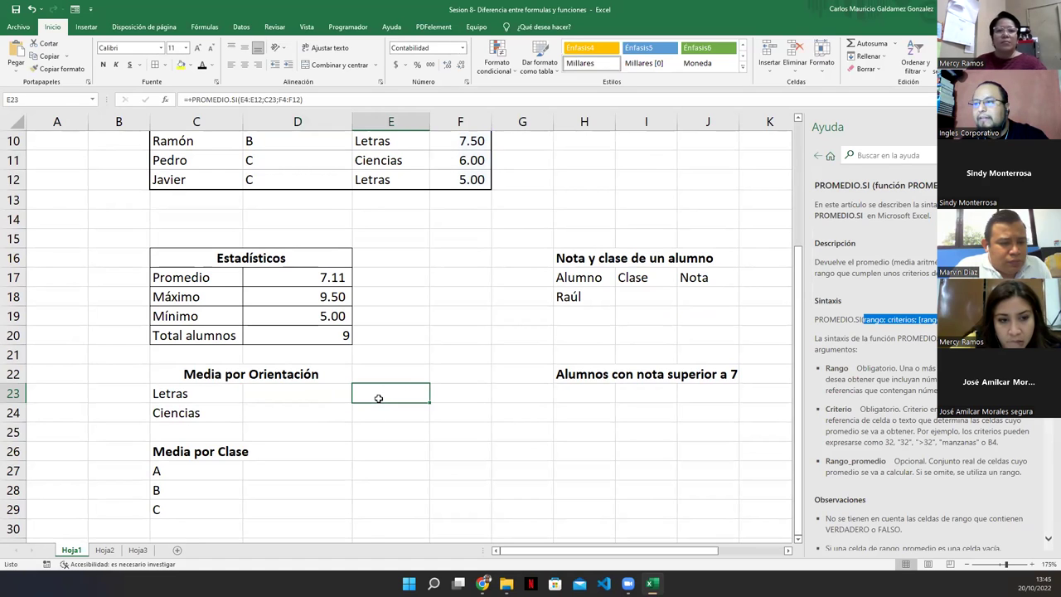
pyautogui.press('Delete')
pyautogui.doubleClick(329, 396)
pyautogui.hotkey('ctrl', 'v')
pyautogui.write(';')
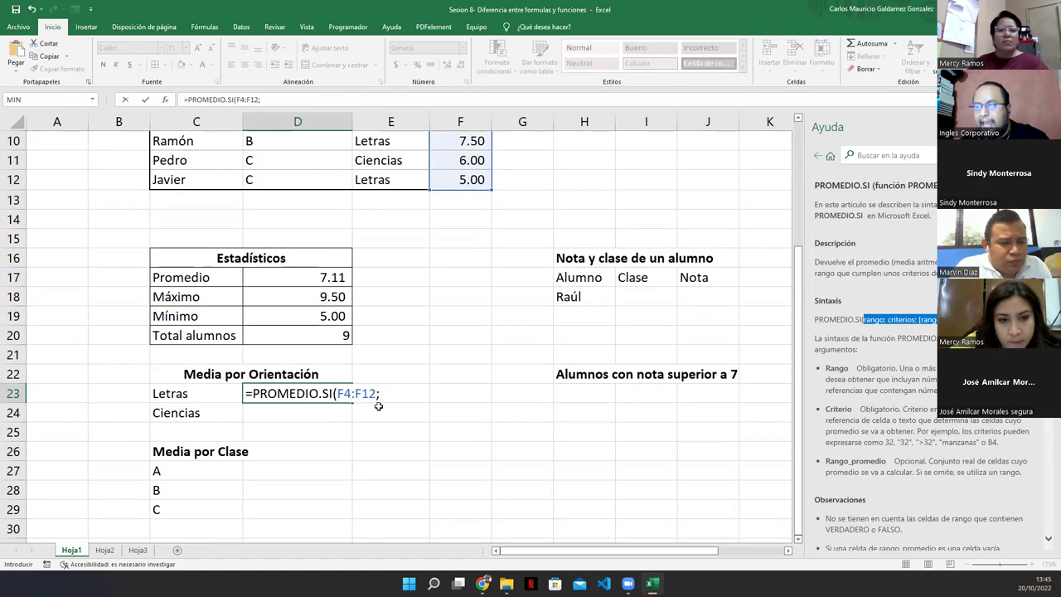
# Step: Add the Letras label in C23 as the criterion of the D23 formula, followed by a separator for the third argument
pyautogui.click(203, 396)
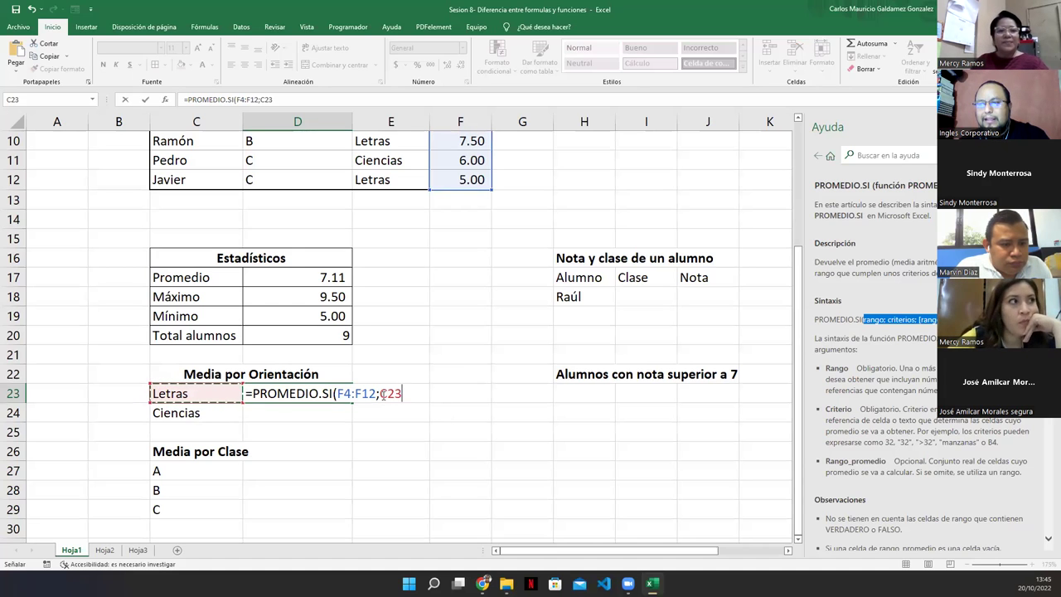
pyautogui.moveTo(336, 394); pyautogui.dragTo(375, 393)
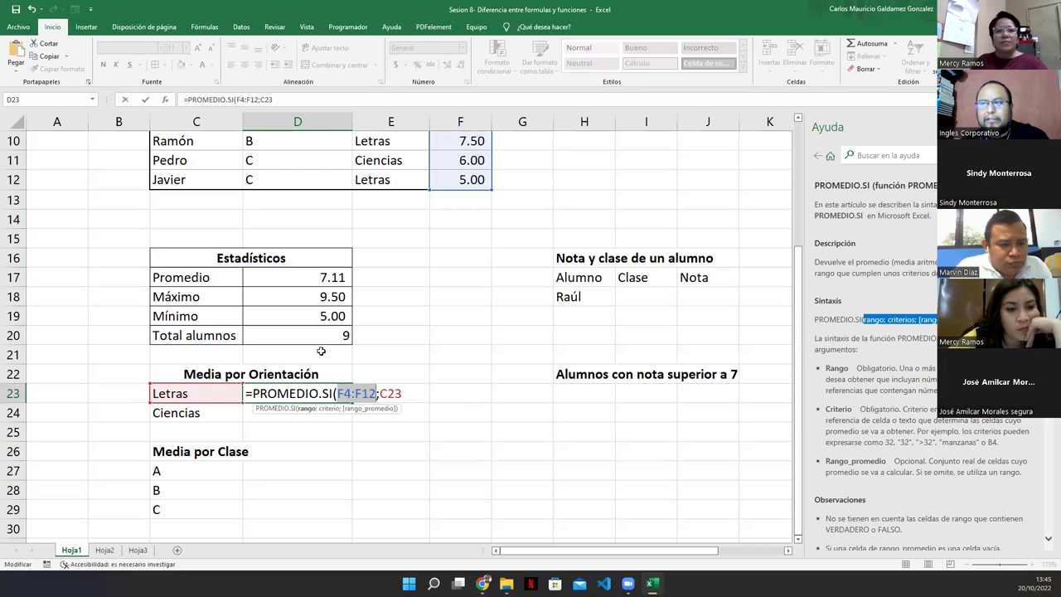
pyautogui.scroll(3, 460, 301)
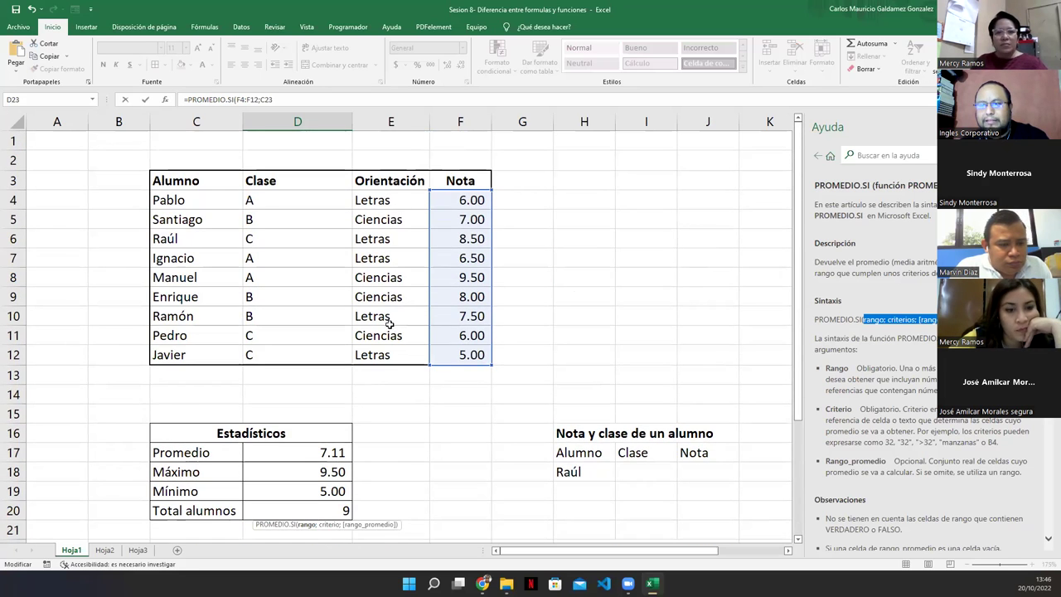
pyautogui.scroll(-3, 412, 440)
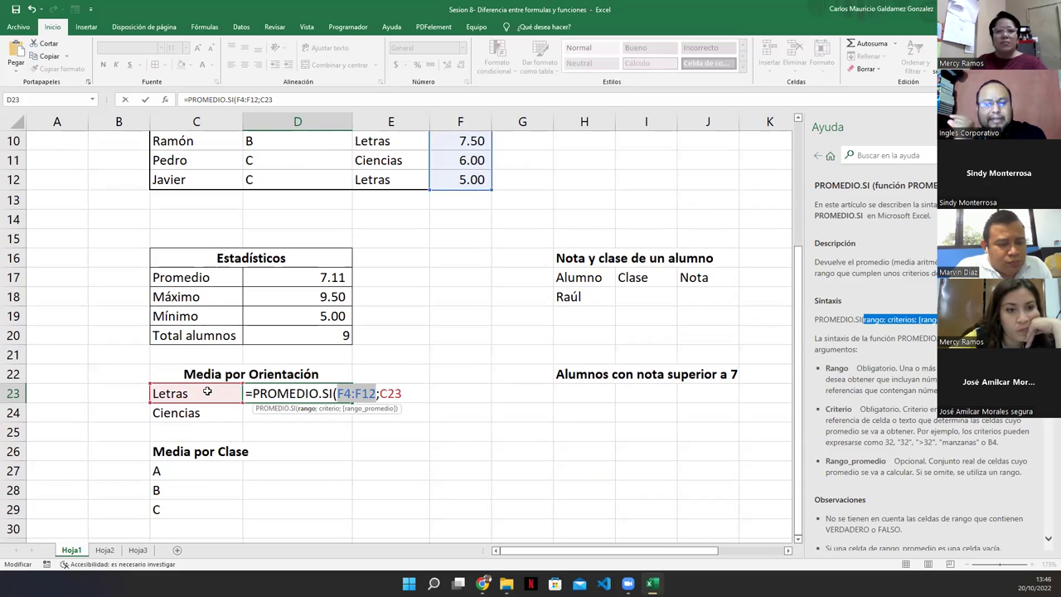
pyautogui.click(406, 395)
pyautogui.write(';')
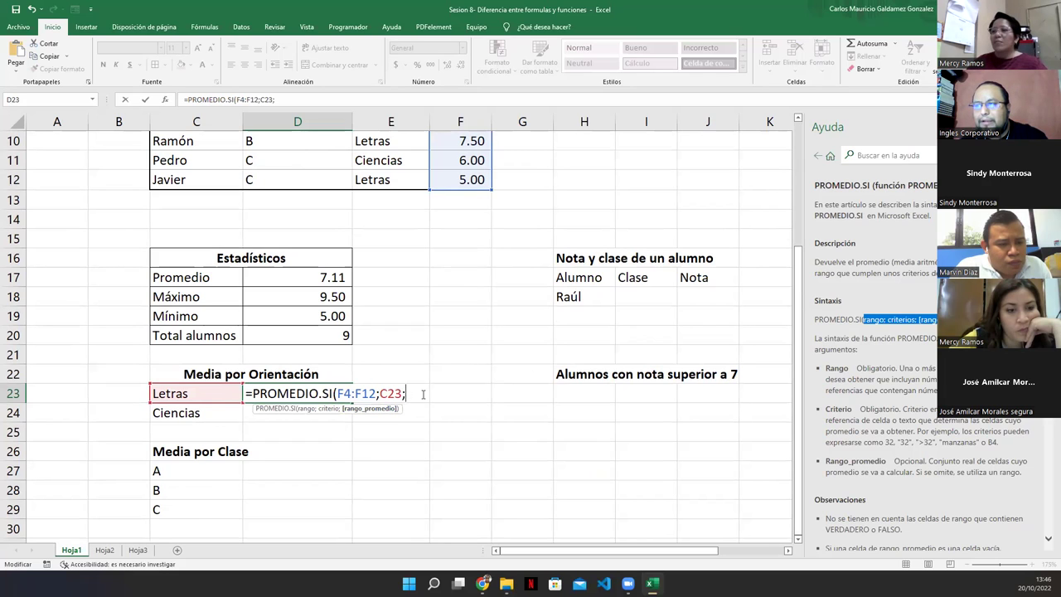
# Step: Move F4:F12 from the first argument of the D23 formula to the third, as the range to average
pyautogui.click(356, 393)
pyautogui.moveTo(336, 393); pyautogui.dragTo(377, 393)
pyautogui.press('BackSpace')
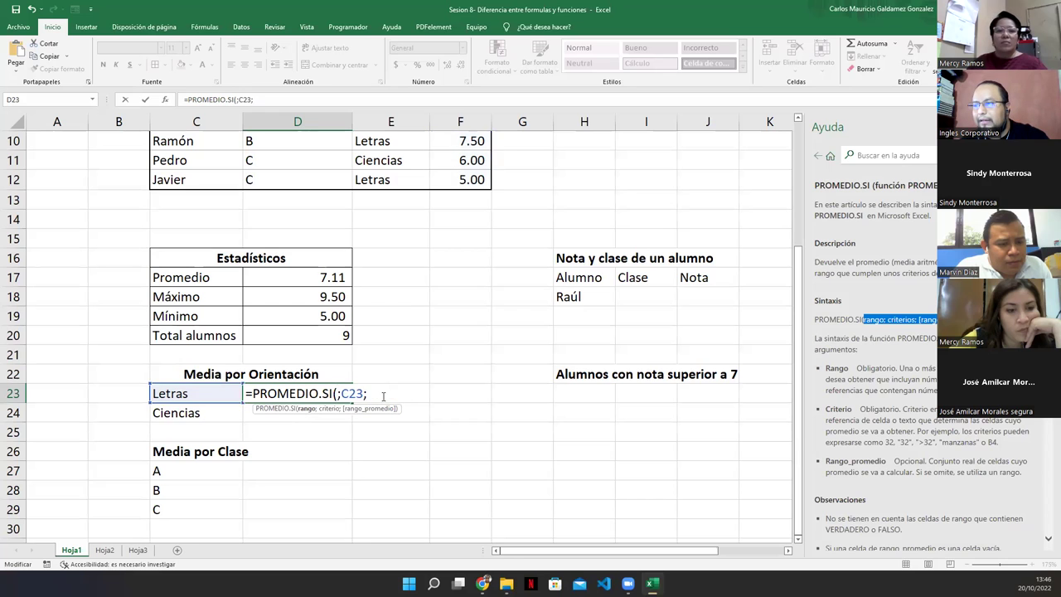
pyautogui.hotkey('ctrl', 'z')
pyautogui.scroll(1, 373, 394)
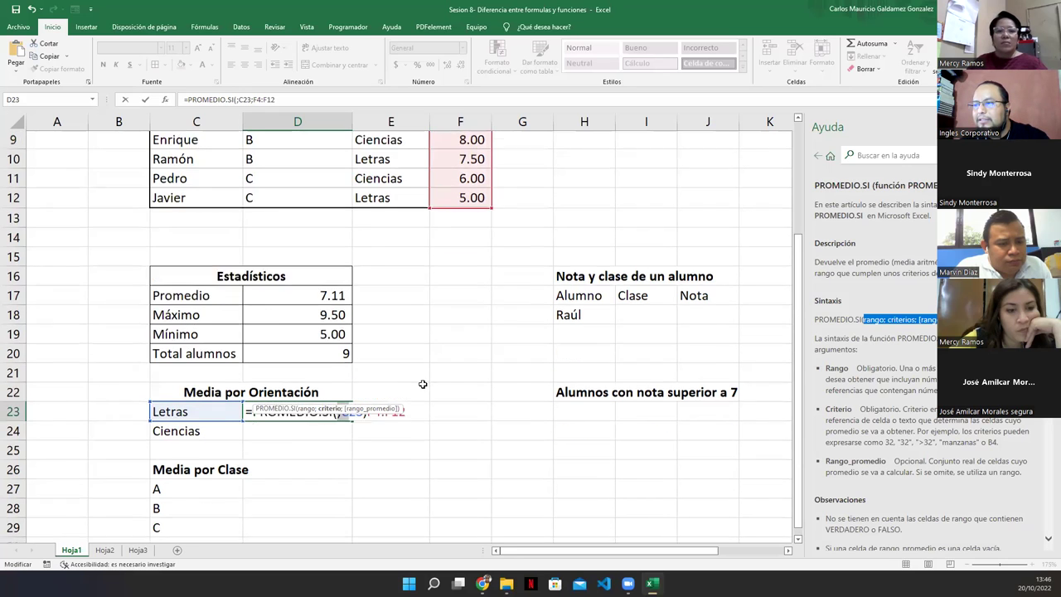
# Step: Set the Orientación range E4:E12 as the first argument and complete D23 as =PROMEDIO.SI(E4:E12;C23;F4:F12)
pyautogui.click(339, 452)
pyautogui.scroll(2, 383, 434)
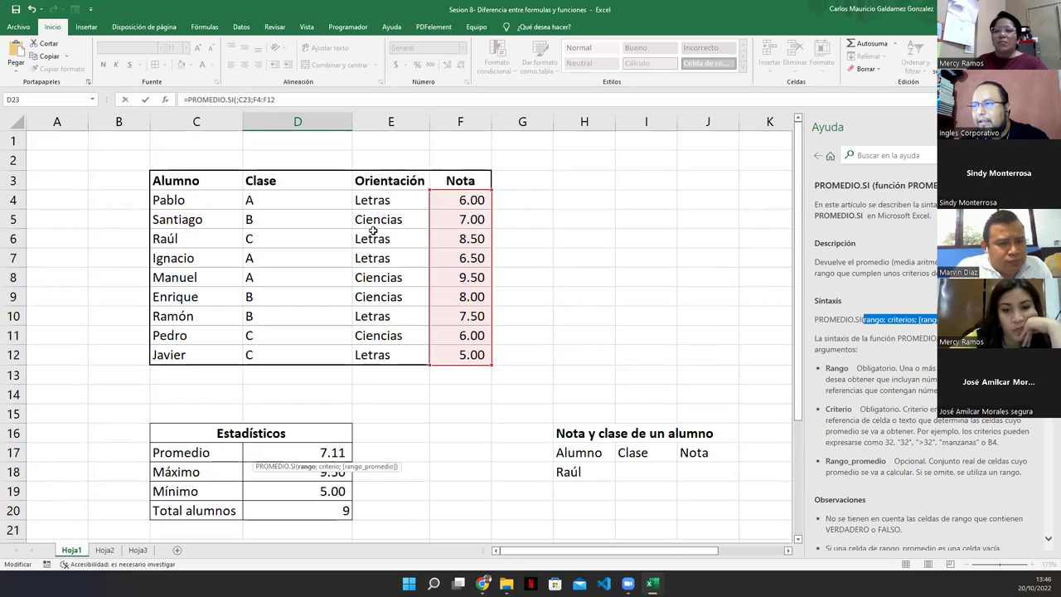
pyautogui.moveTo(373, 199); pyautogui.dragTo(381, 354)
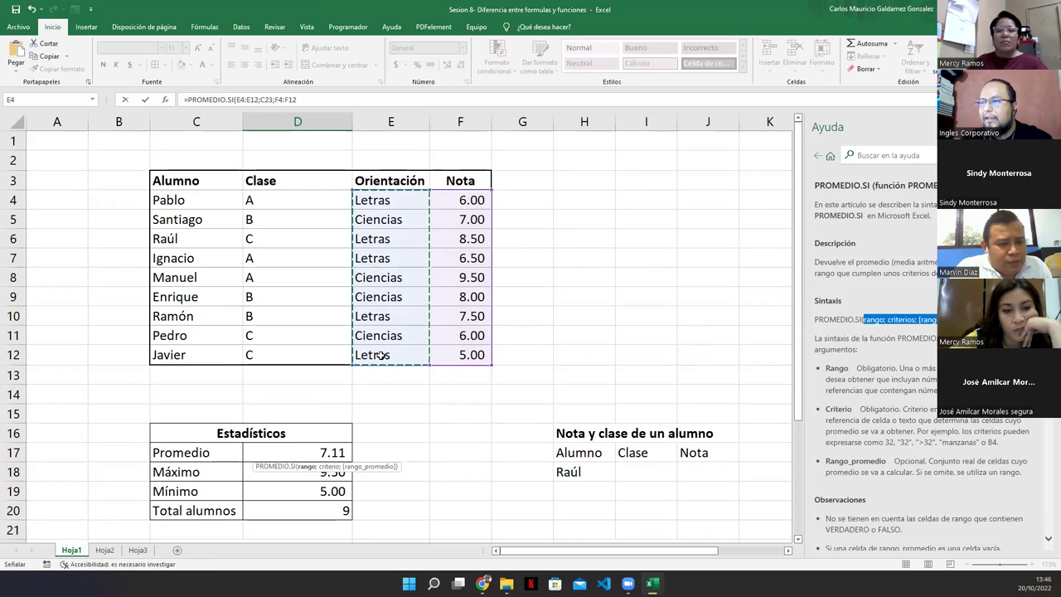
pyautogui.click(328, 97)
pyautogui.write(')')
pyautogui.press('Return')
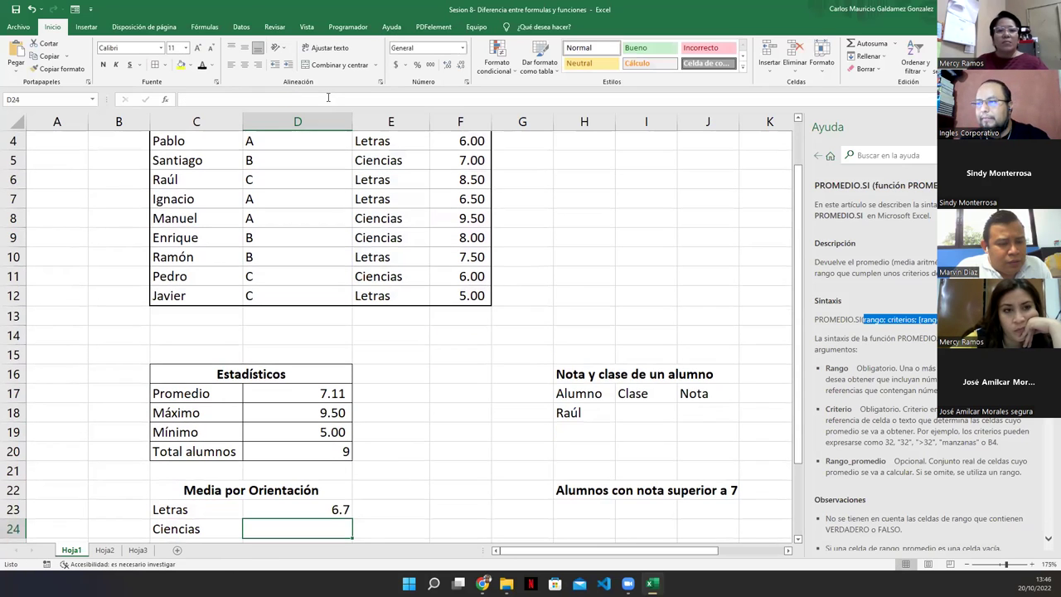
# Step: Examine the cell references used by the Letras average formula in D23, keeping the formula as it is
pyautogui.click(307, 506)
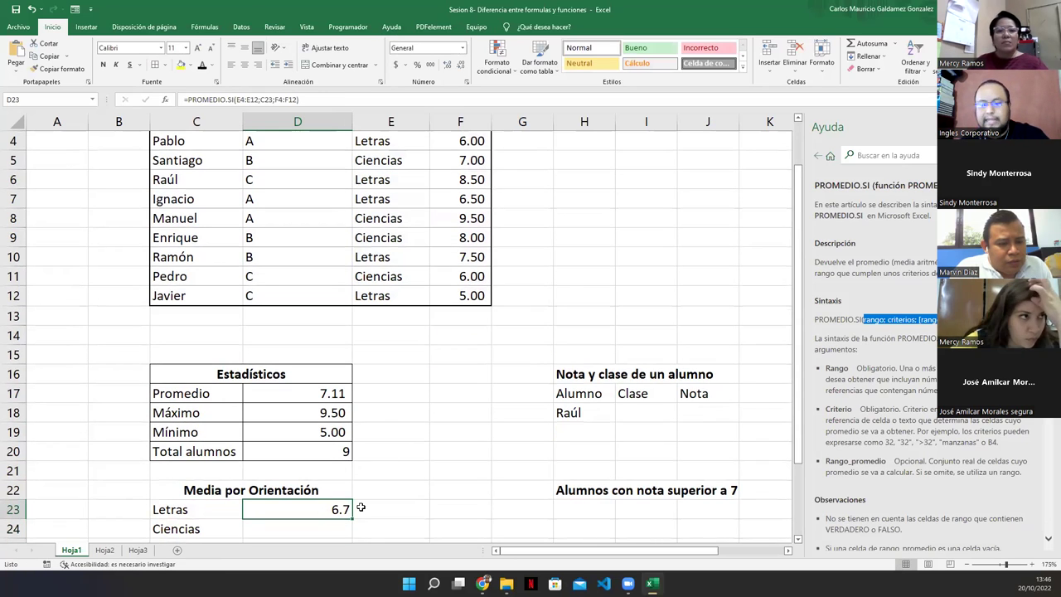
pyautogui.click(390, 510)
pyautogui.click(316, 504)
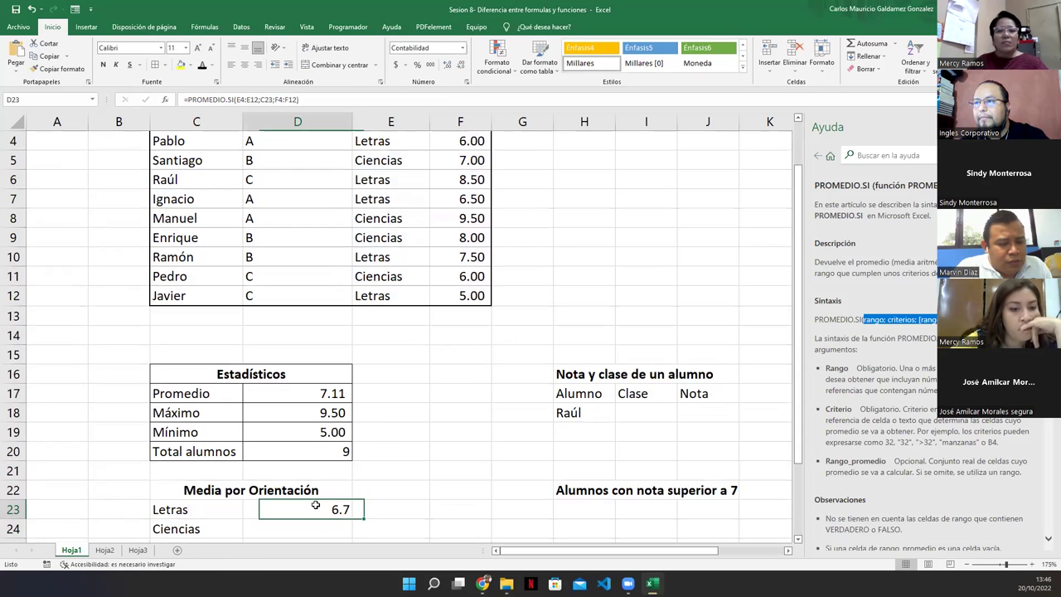
pyautogui.press('F2')
pyautogui.scroll(1, 559, 446)
pyautogui.scroll(-1, 559, 446)
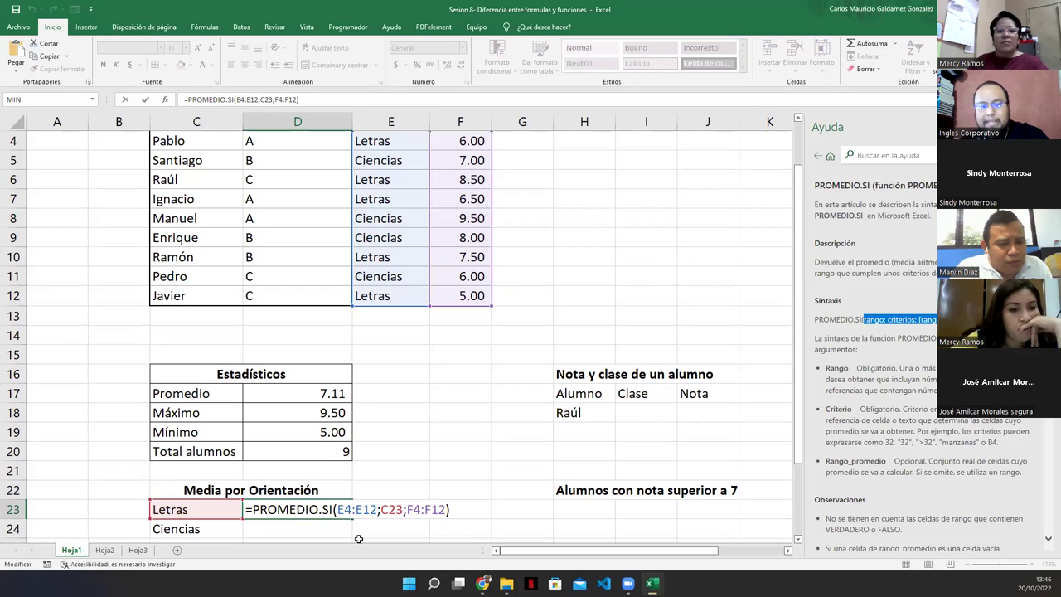
pyautogui.hotkey('ctrl', 'Return')
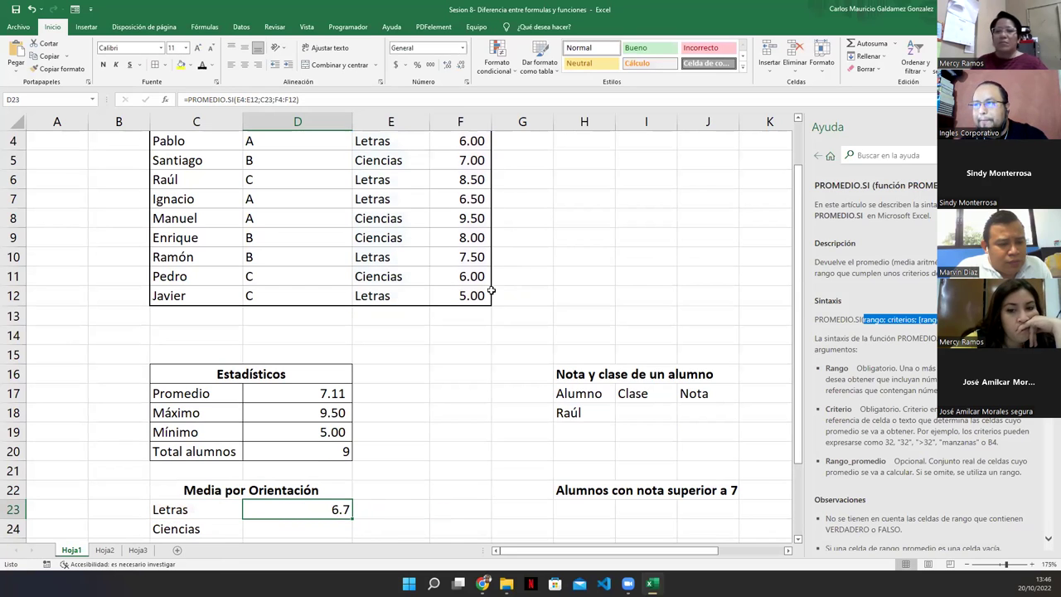
# Step: Select the grades of the Letras students, F4, F6, F7, F10 and F12, to check their average
pyautogui.scroll(1, 491, 292)
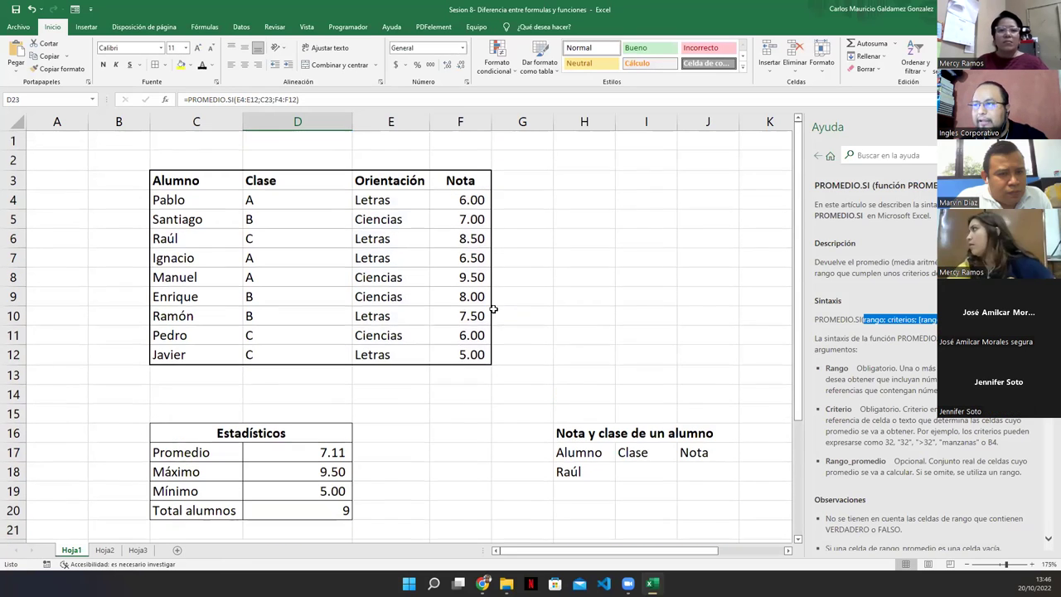
pyautogui.click(450, 200)
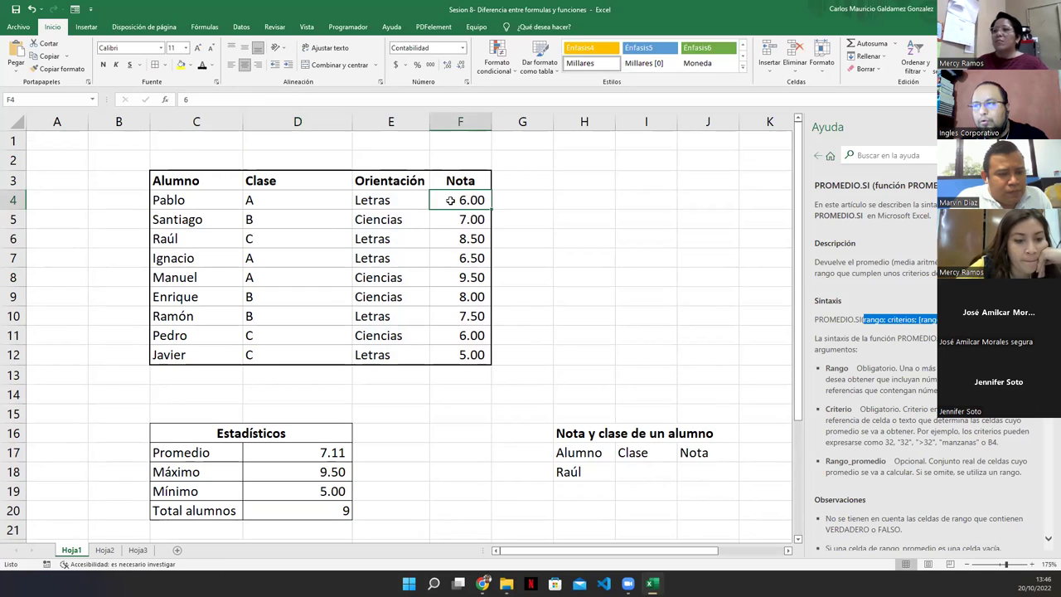
pyautogui.keyDown('ctrl'); pyautogui.click(461, 240); pyautogui.keyUp('ctrl')
pyautogui.keyDown('ctrl'); pyautogui.click(460, 258); pyautogui.keyUp('ctrl')
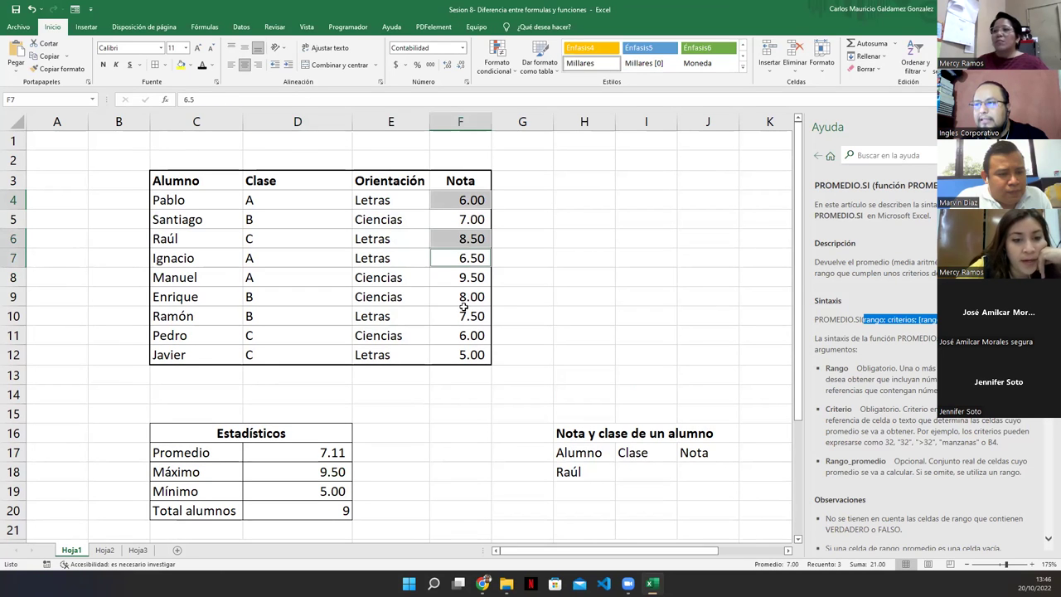
pyautogui.keyDown('ctrl'); pyautogui.click(461, 314); pyautogui.keyUp('ctrl')
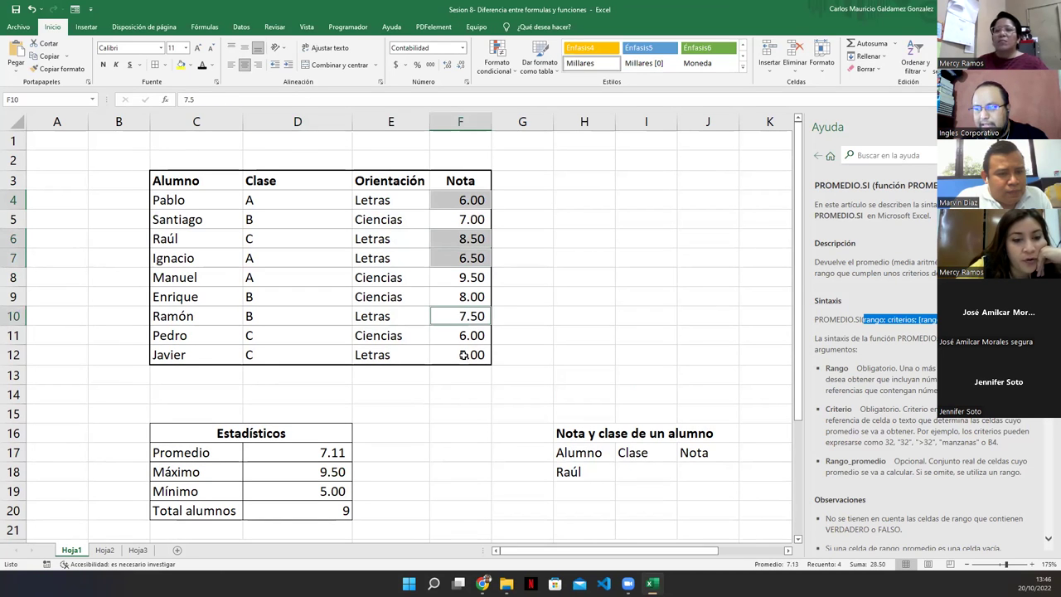
pyautogui.keyDown('ctrl'); pyautogui.click(463, 355); pyautogui.keyUp('ctrl')
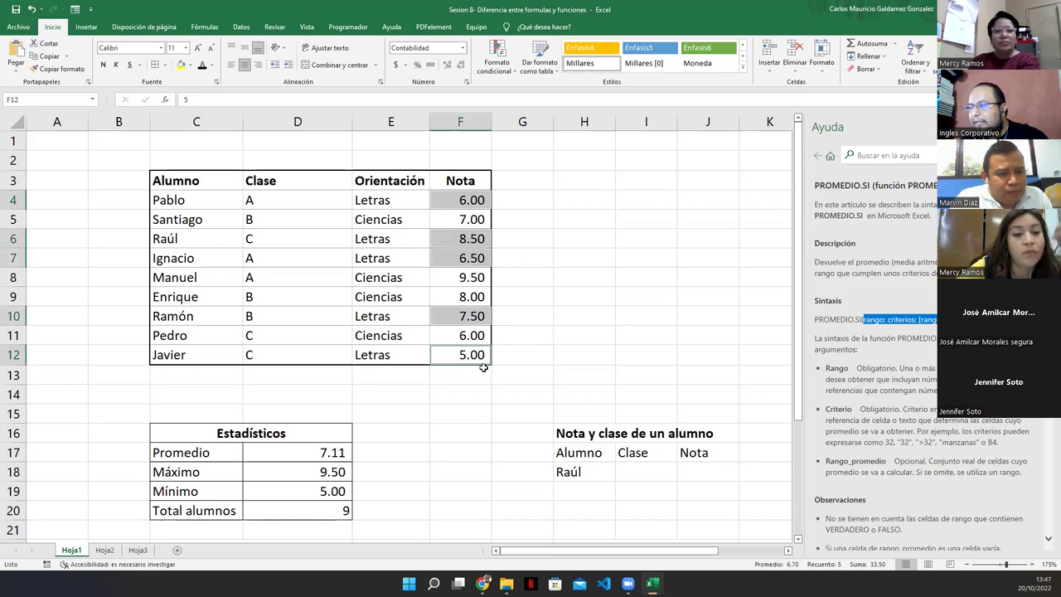
# Step: Review the function name, criteria range, criterion and averaging range of the Letras formula in D23, keeping the formula as it is
pyautogui.scroll(-1, 712, 508)
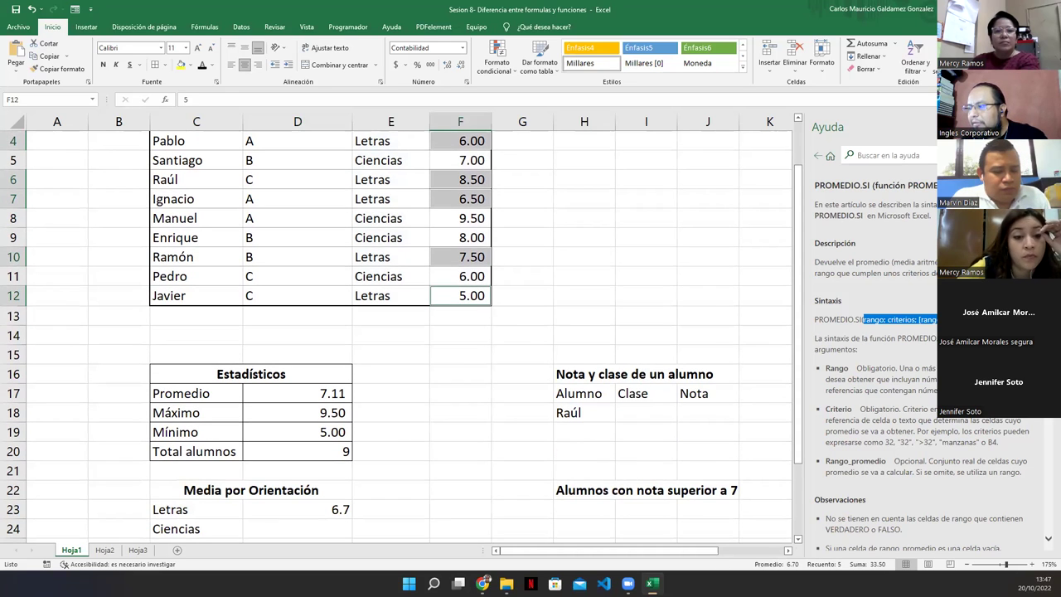
pyautogui.click(313, 511)
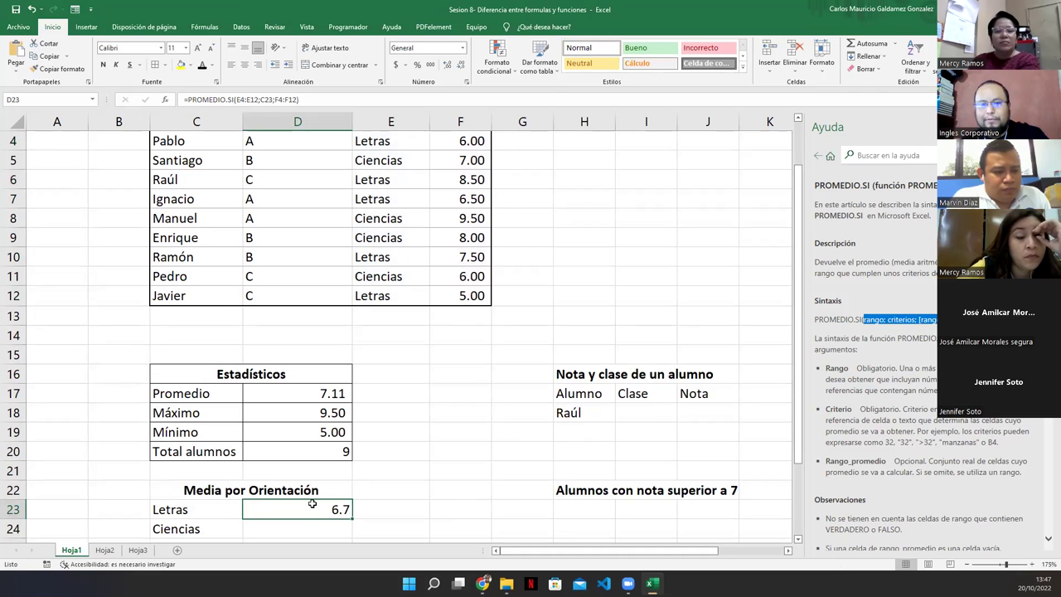
pyautogui.press('F2')
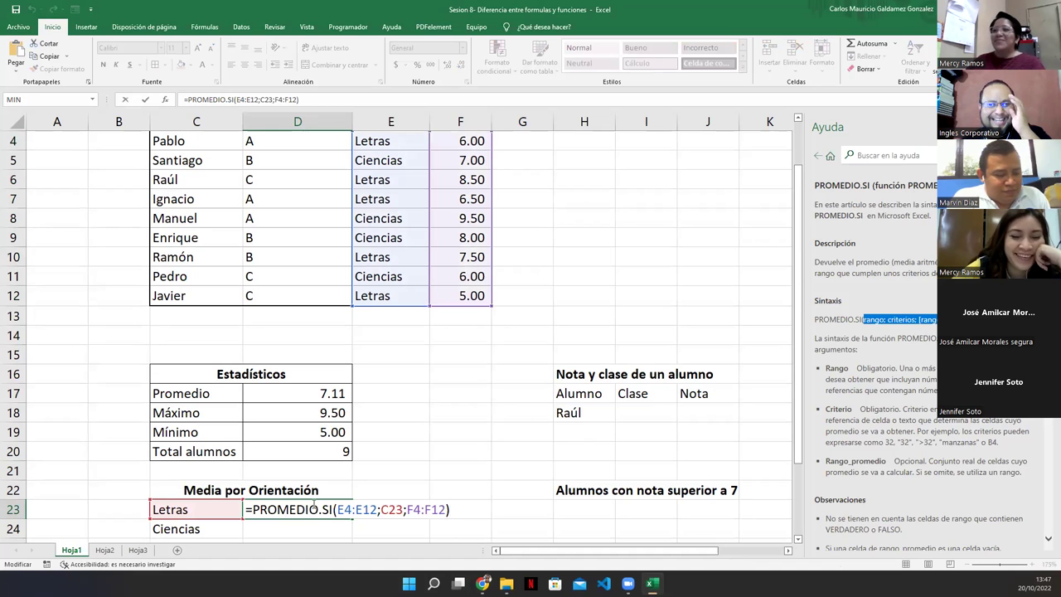
pyautogui.scroll(-1, 369, 468)
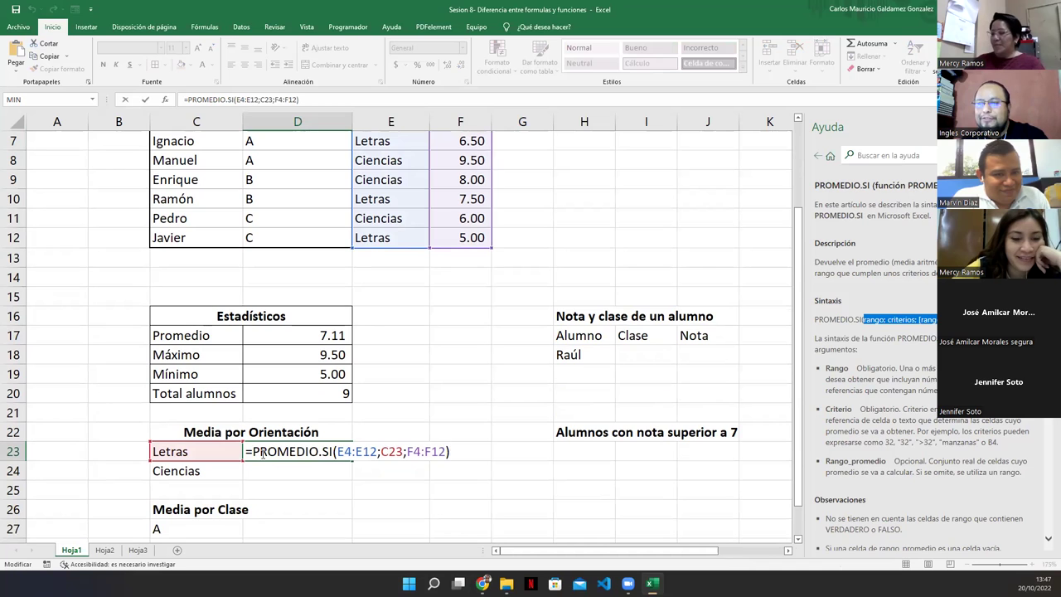
pyautogui.moveTo(254, 451); pyautogui.dragTo(325, 451)
pyautogui.click(329, 451)
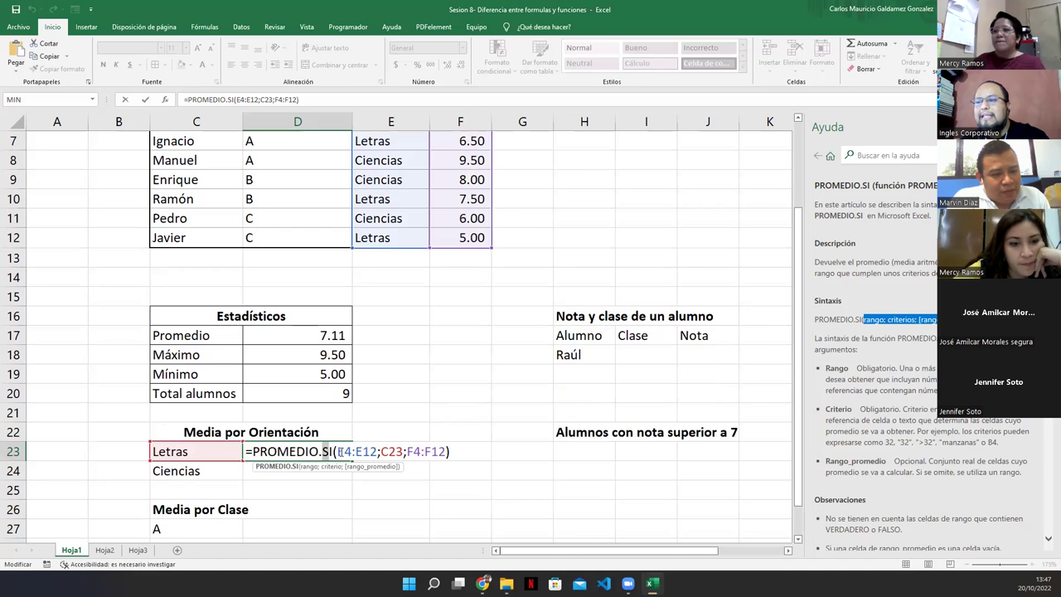
pyautogui.moveTo(336, 451); pyautogui.dragTo(378, 451)
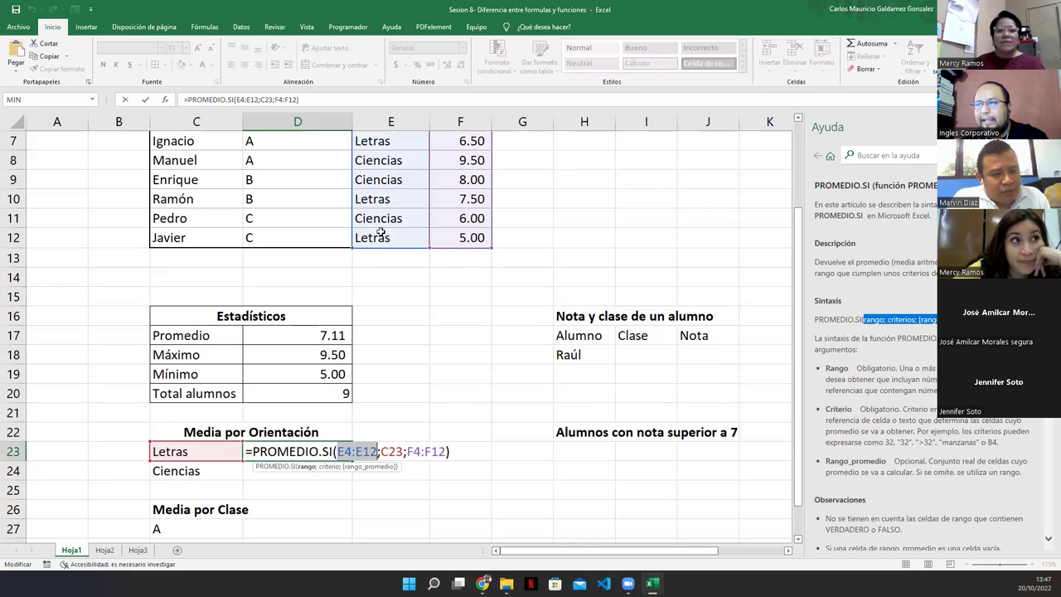
pyautogui.doubleClick(388, 451)
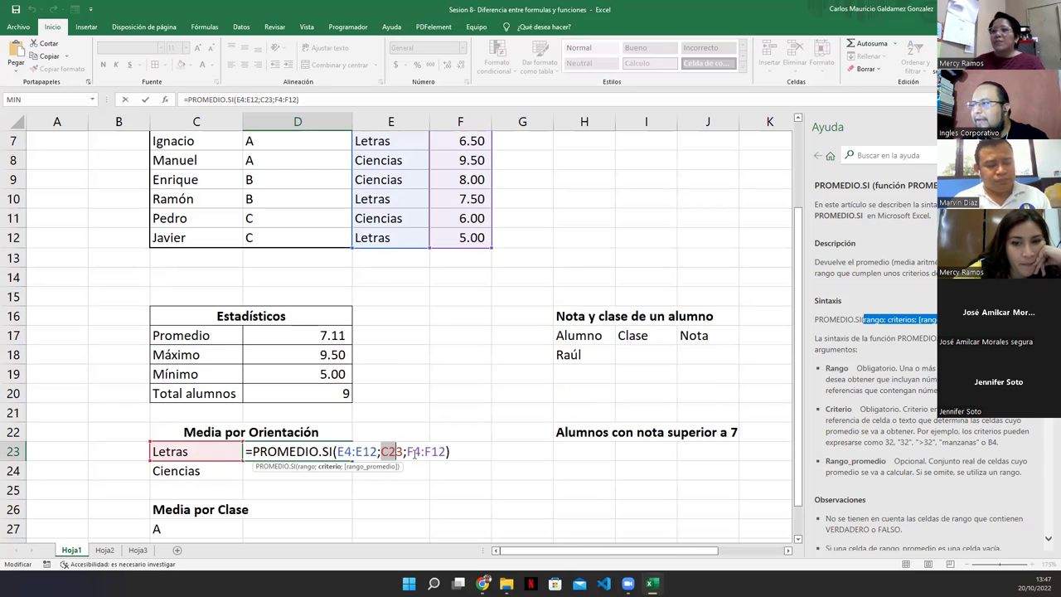
pyautogui.moveTo(408, 451); pyautogui.dragTo(446, 451)
pyautogui.scroll(2, 447, 197)
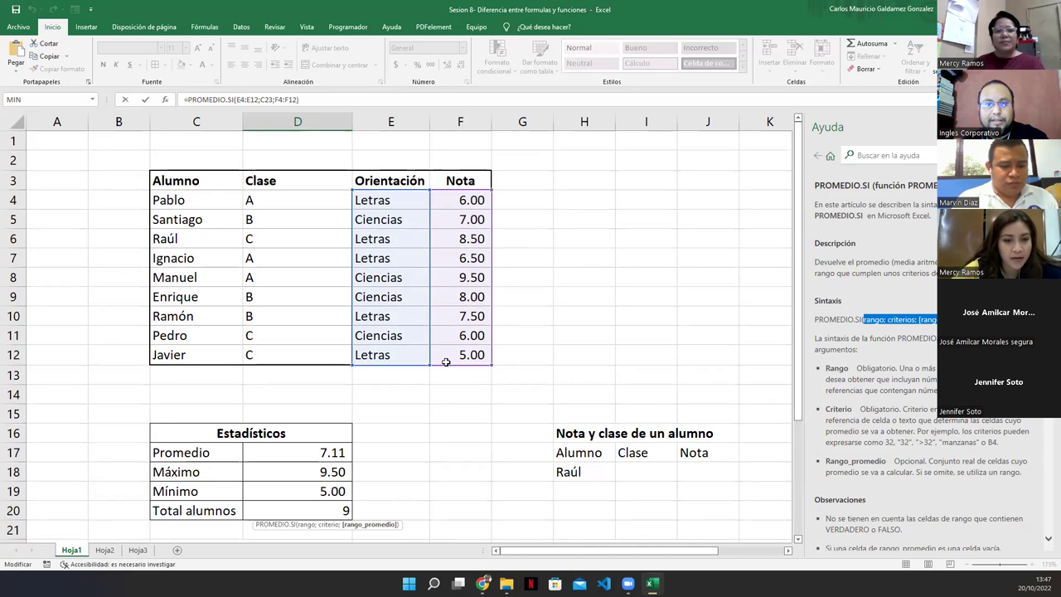
pyautogui.scroll(-2, 448, 367)
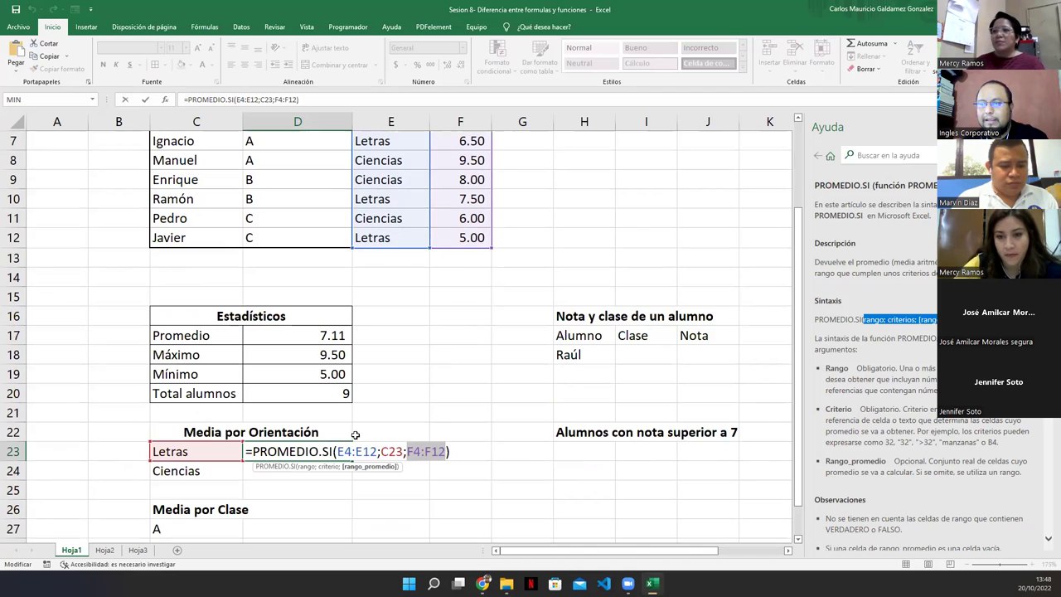
pyautogui.click(306, 451)
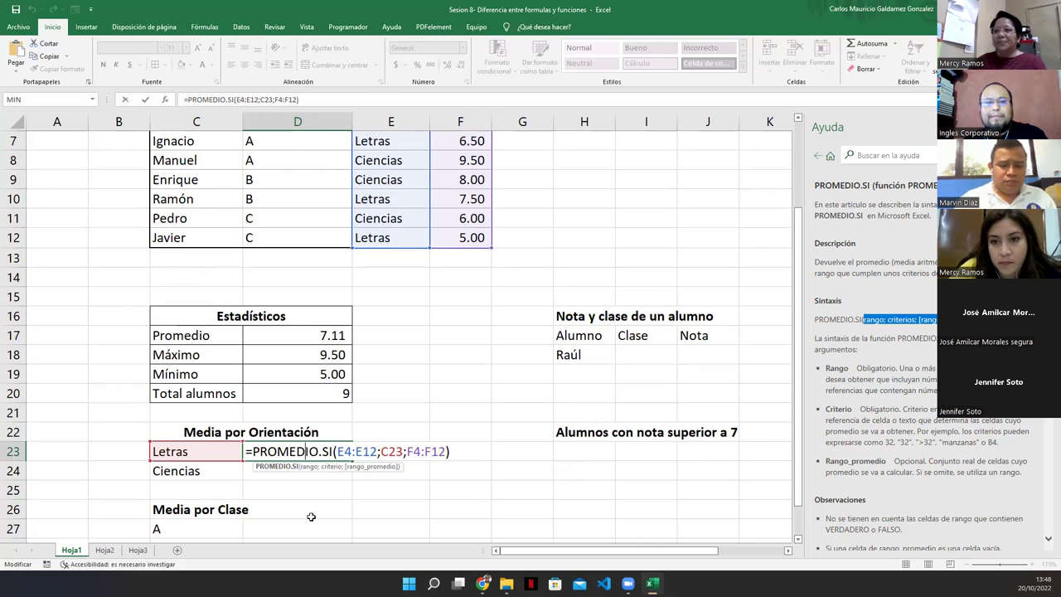
pyautogui.press('Return')
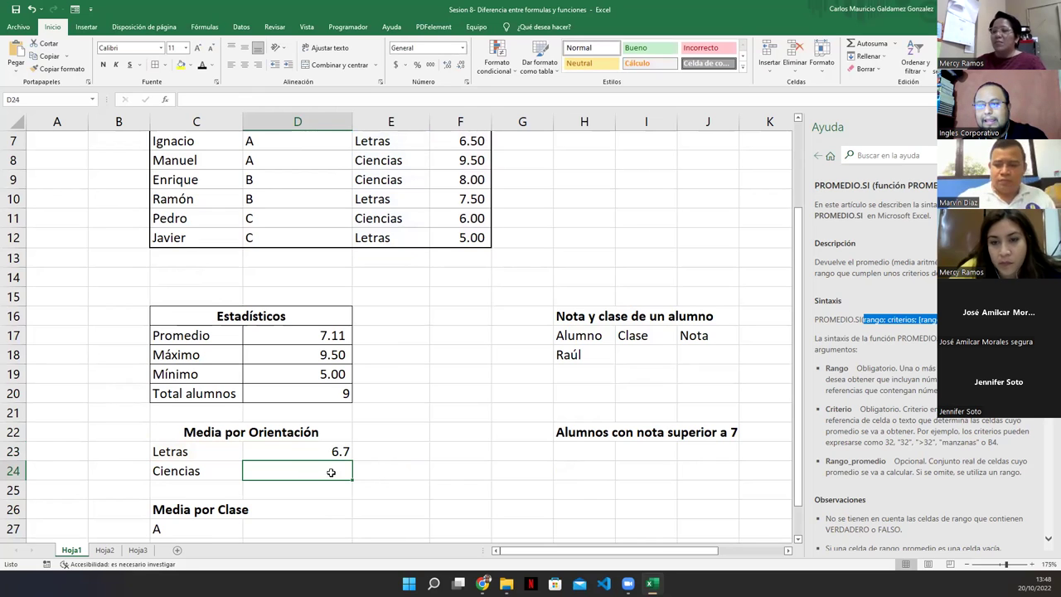
# Step: Move the Ciencias average formula from E24 to D24 with its text visible, and display D23:D24 with one decimal
pyautogui.click(372, 480)
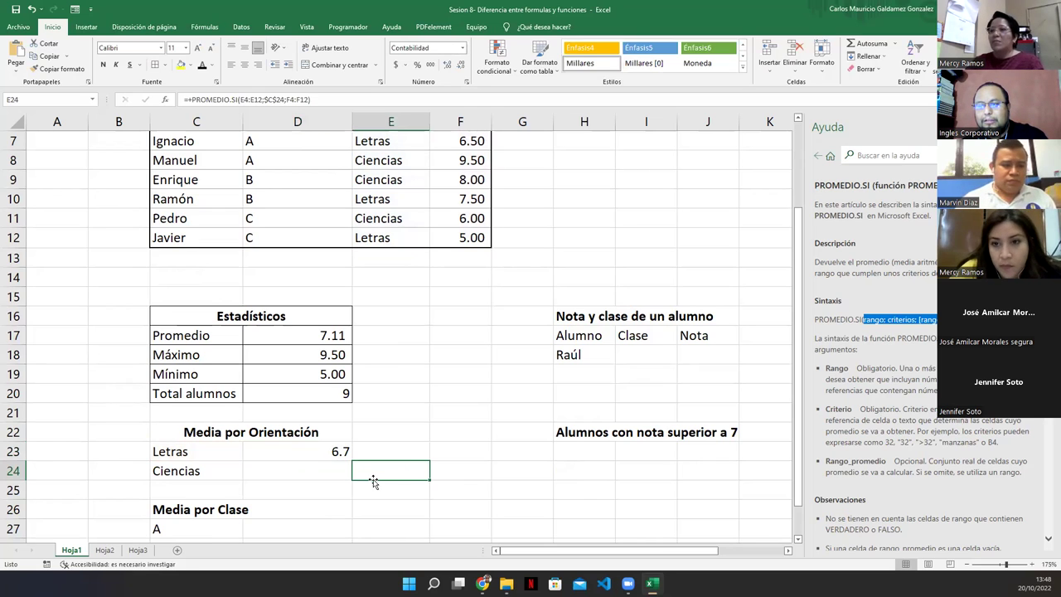
pyautogui.click(325, 483)
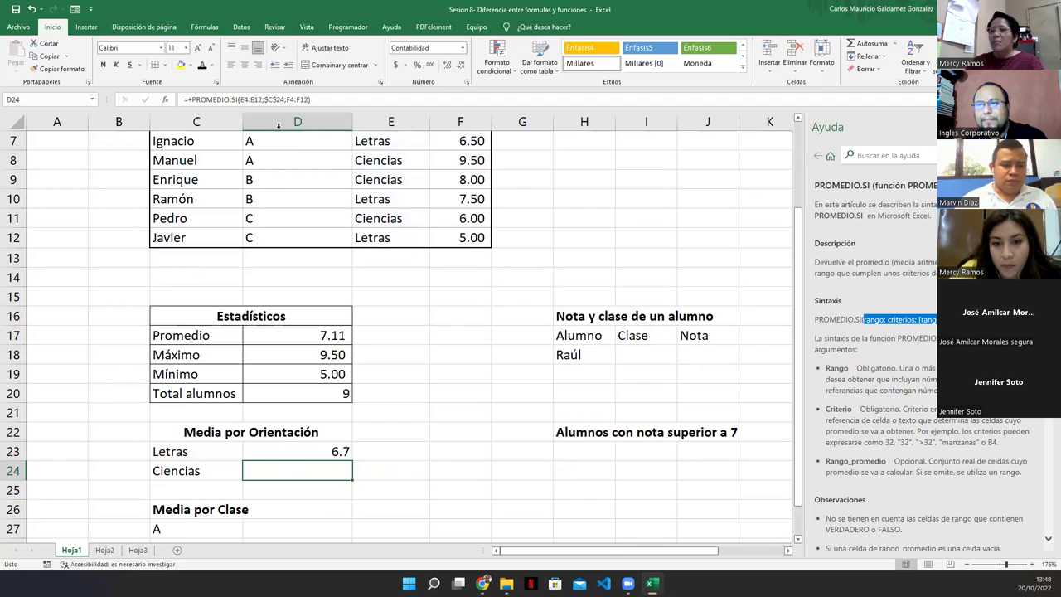
pyautogui.moveTo(326, 451); pyautogui.dragTo(308, 471)
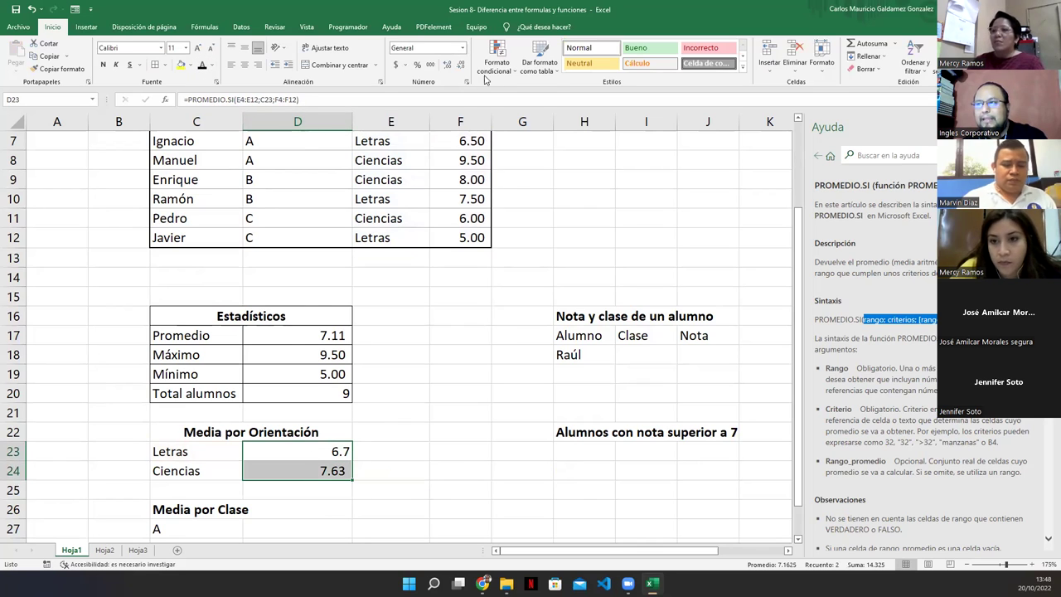
pyautogui.click(448, 65)
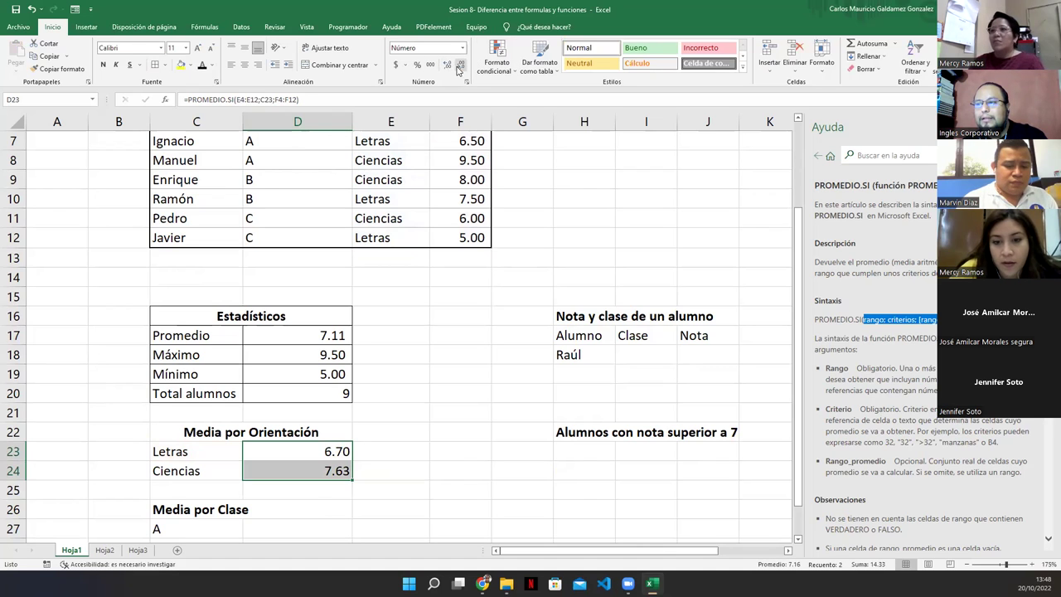
pyautogui.click(459, 66)
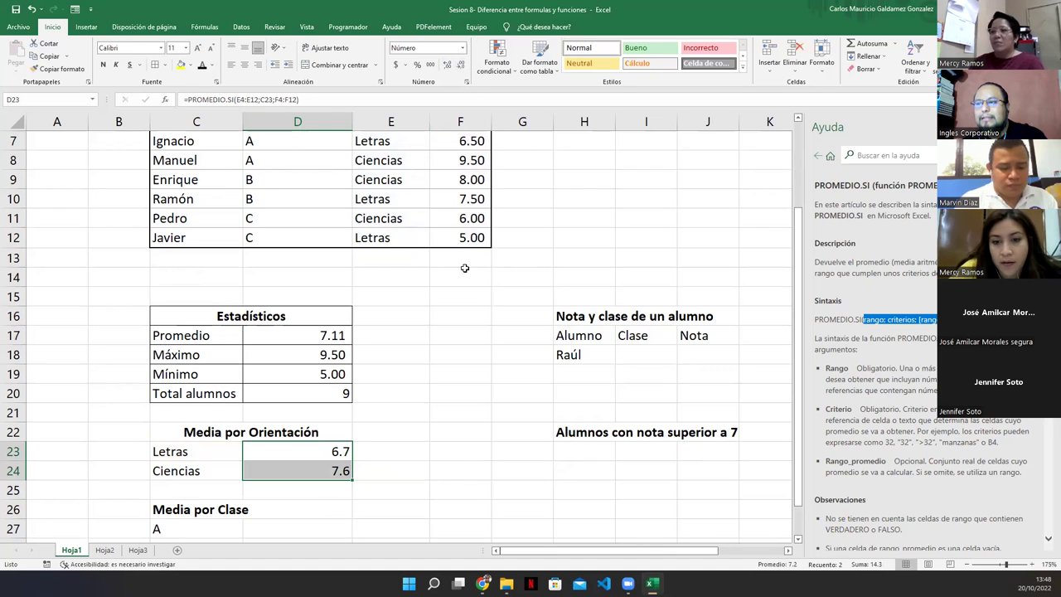
pyautogui.click(449, 66)
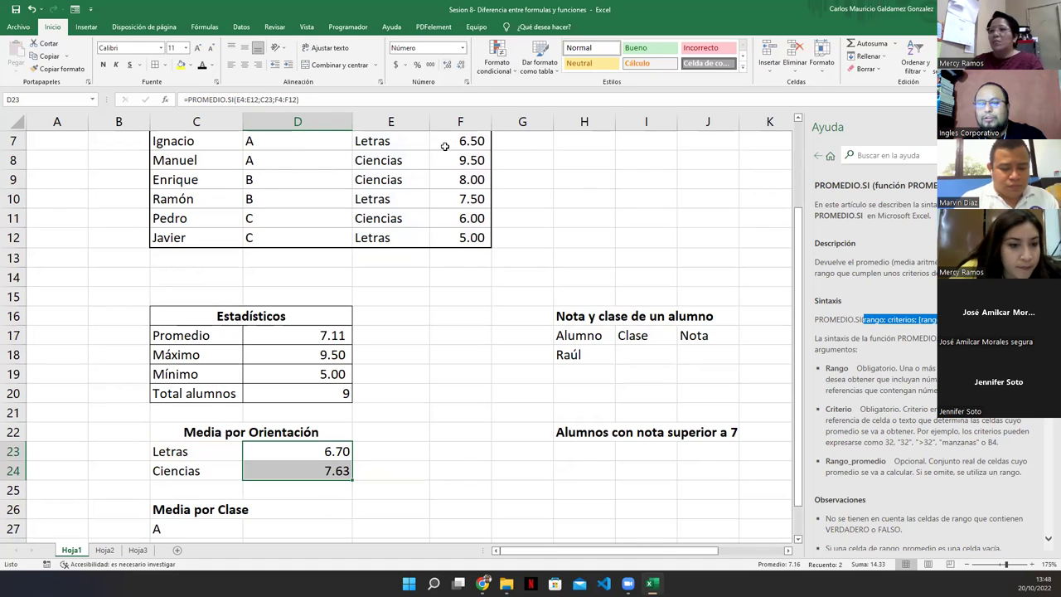
pyautogui.click(460, 66)
pyautogui.click(412, 416)
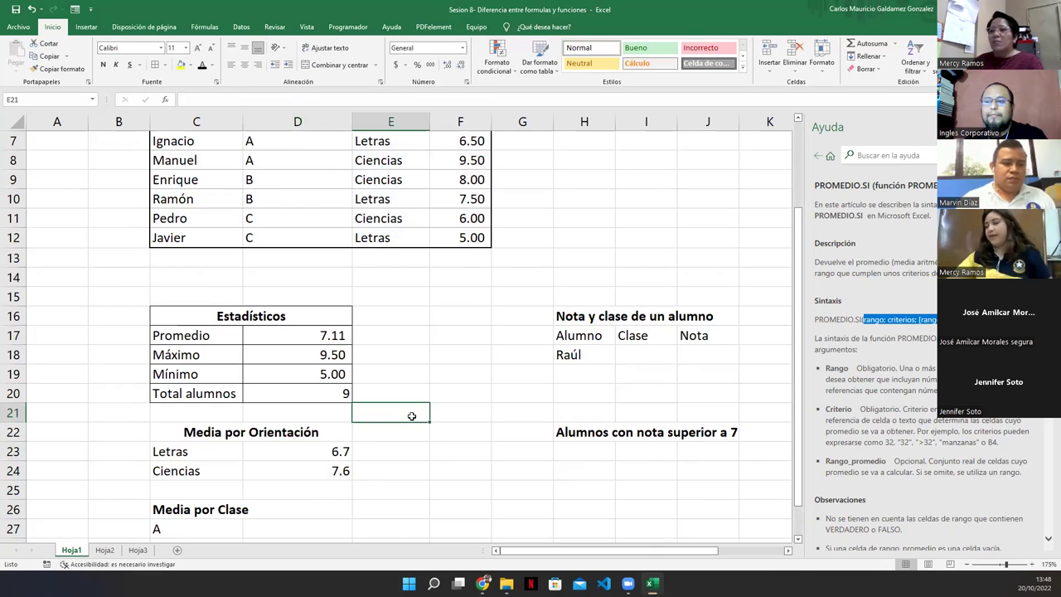
# Step: Apply all borders to the Media por Orientación table in C22:D24 and close the help pane
pyautogui.moveTo(224, 433); pyautogui.dragTo(225, 470)
pyautogui.click(153, 66)
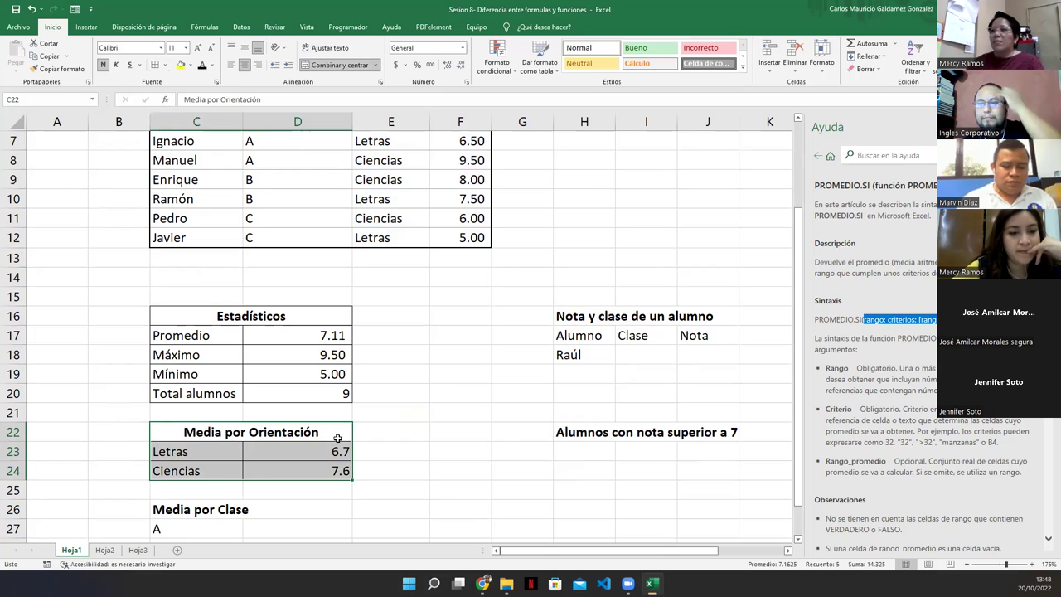
pyautogui.scroll(-1, 337, 438)
pyautogui.scroll(2, 338, 438)
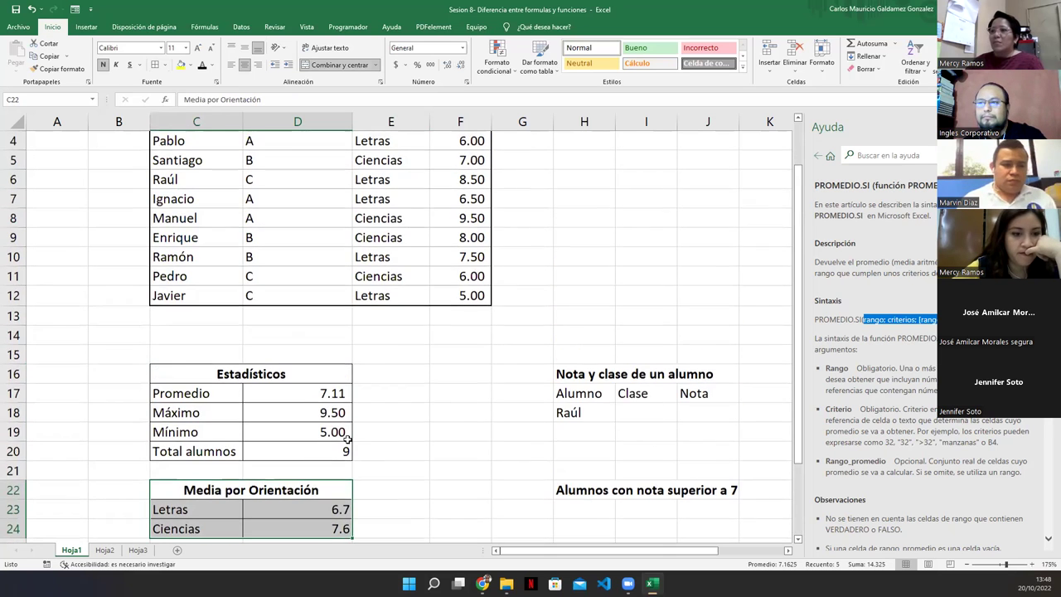
pyautogui.scroll(1, 348, 439)
pyautogui.scroll(-2, 359, 448)
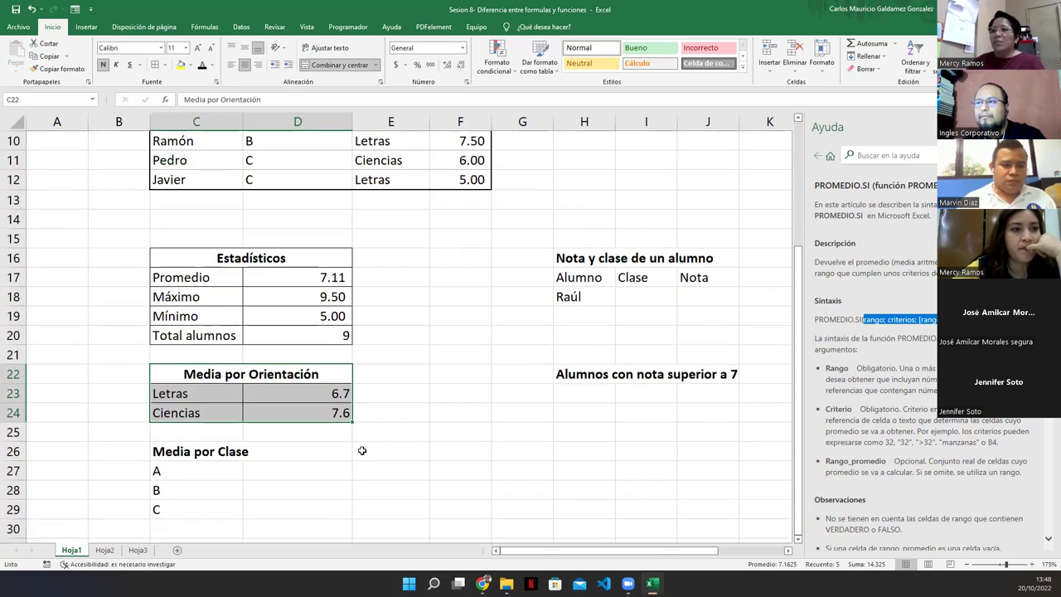
pyautogui.click(1046, 127)
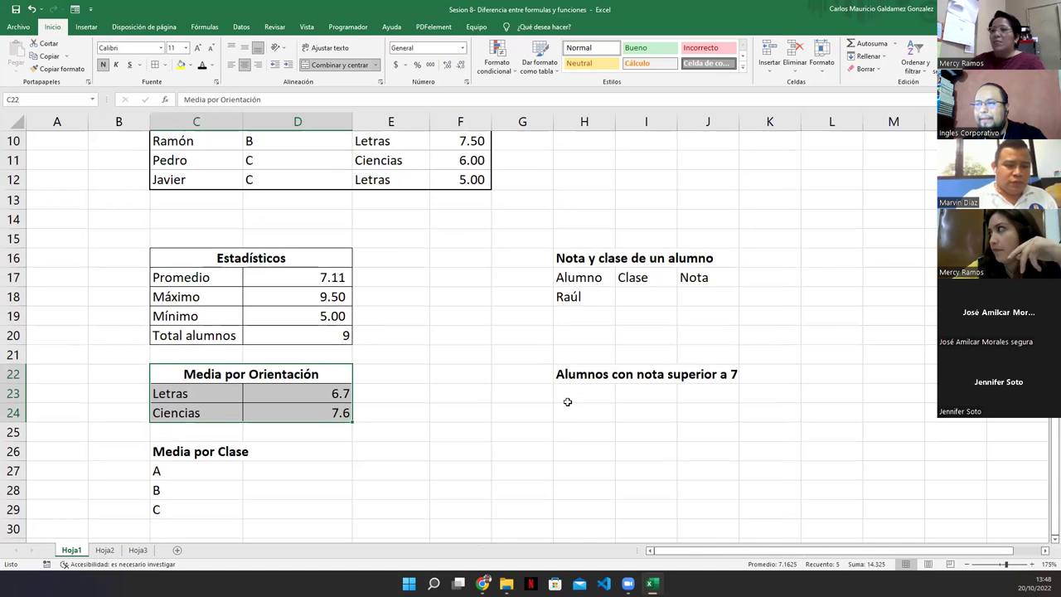
# Step: Merge and center the Media por Clase heading across C26:D26
pyautogui.click(369, 470)
pyautogui.click(302, 481)
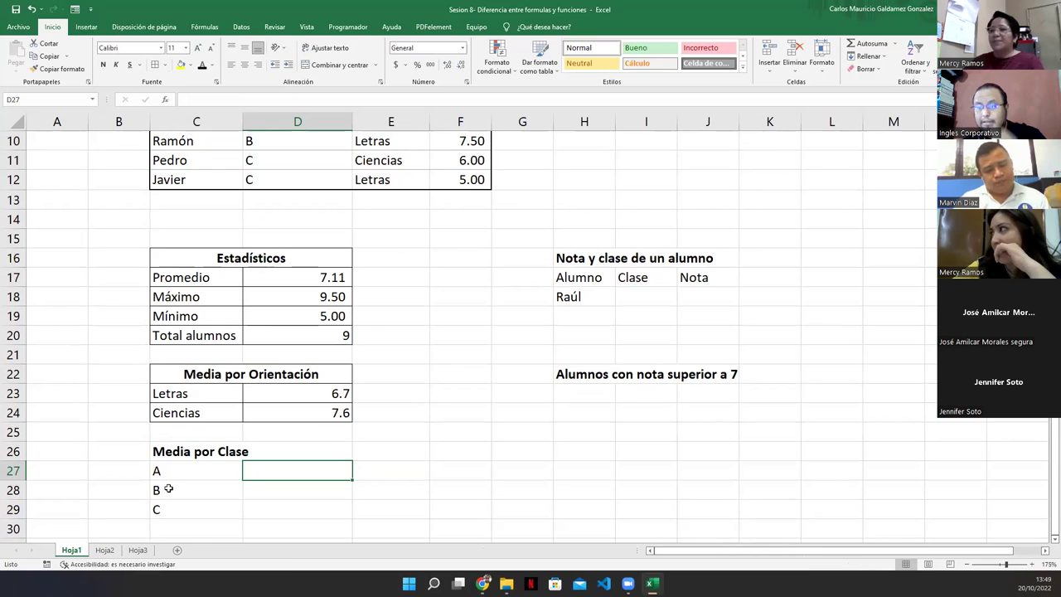
pyautogui.moveTo(180, 451); pyautogui.dragTo(265, 451)
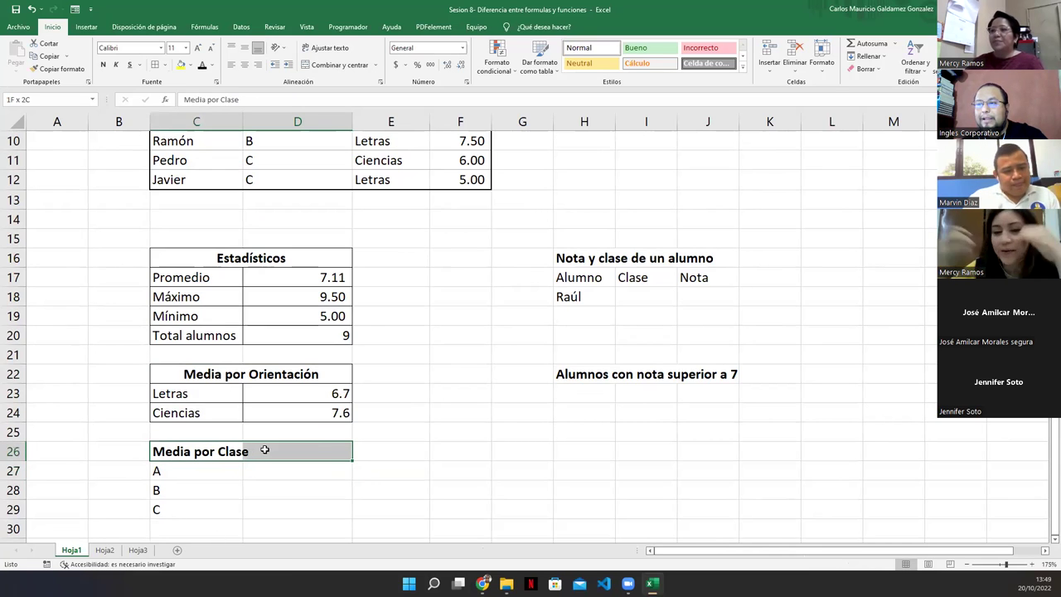
pyautogui.click(334, 64)
pyautogui.click(304, 394)
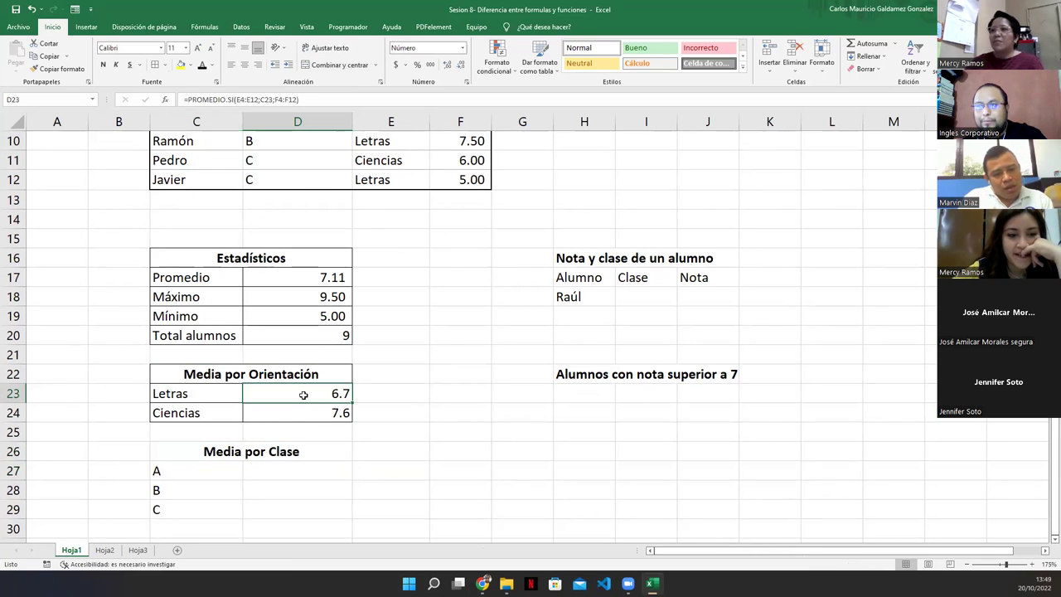
# Step: Make the class labels A, B and C in C27:C29 bold and centered
pyautogui.moveTo(209, 450)
pyautogui.mouseDown()
pyautogui.moveTo(218, 504)
pyautogui.moveTo(246, 506)
pyautogui.mouseUp()
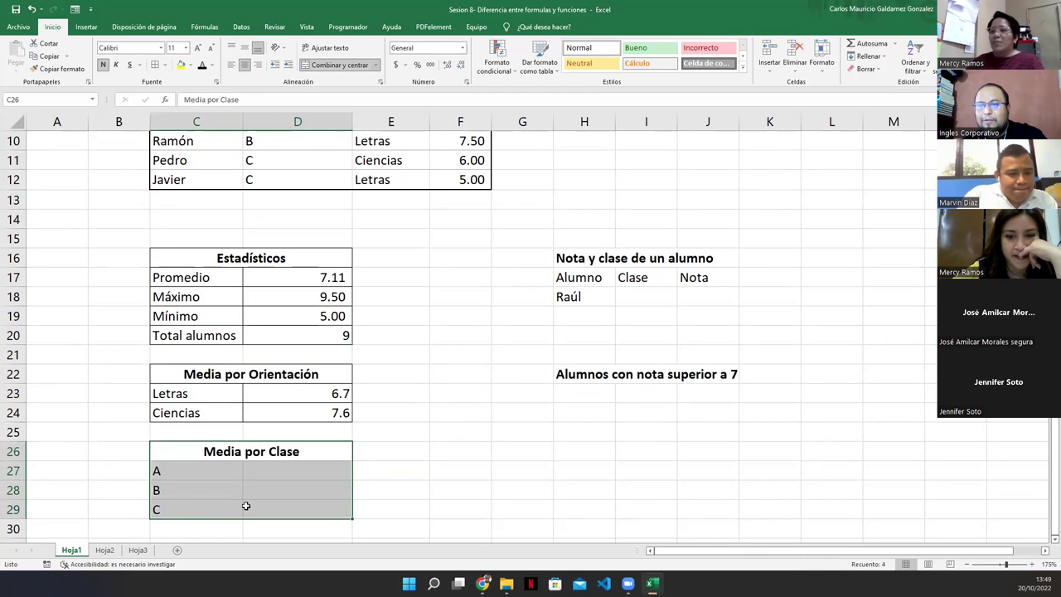
pyautogui.moveTo(197, 479); pyautogui.dragTo(197, 504)
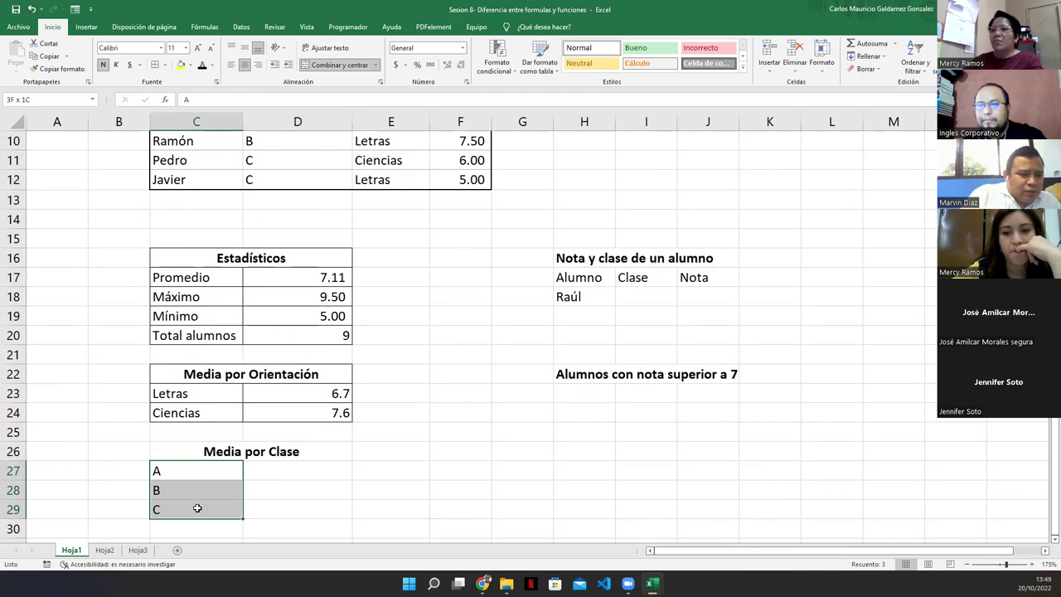
pyautogui.click(103, 66)
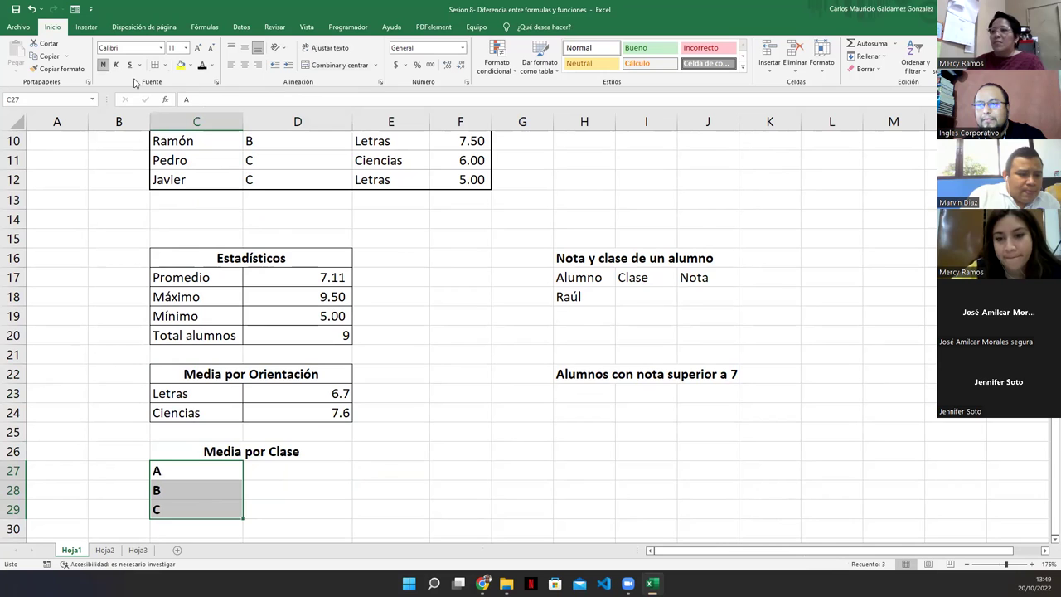
pyautogui.click(245, 65)
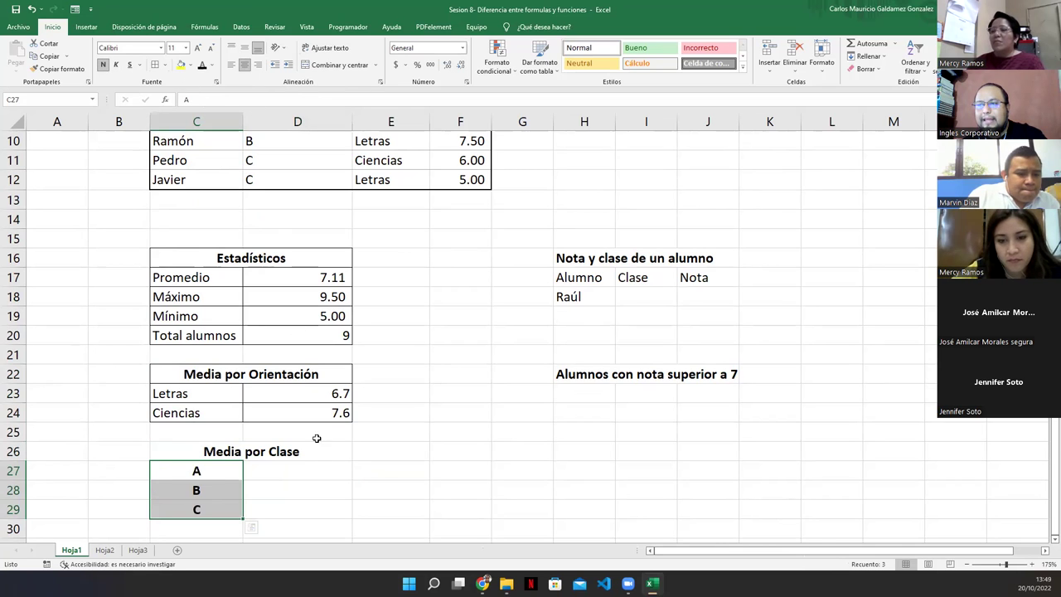
# Step: Apply all borders to the Media por Clase table in C26:D29
pyautogui.click(258, 451)
pyautogui.keyDown('shift'); pyautogui.click(257, 502); pyautogui.keyUp('shift')
pyautogui.click(154, 65)
pyautogui.click(310, 474)
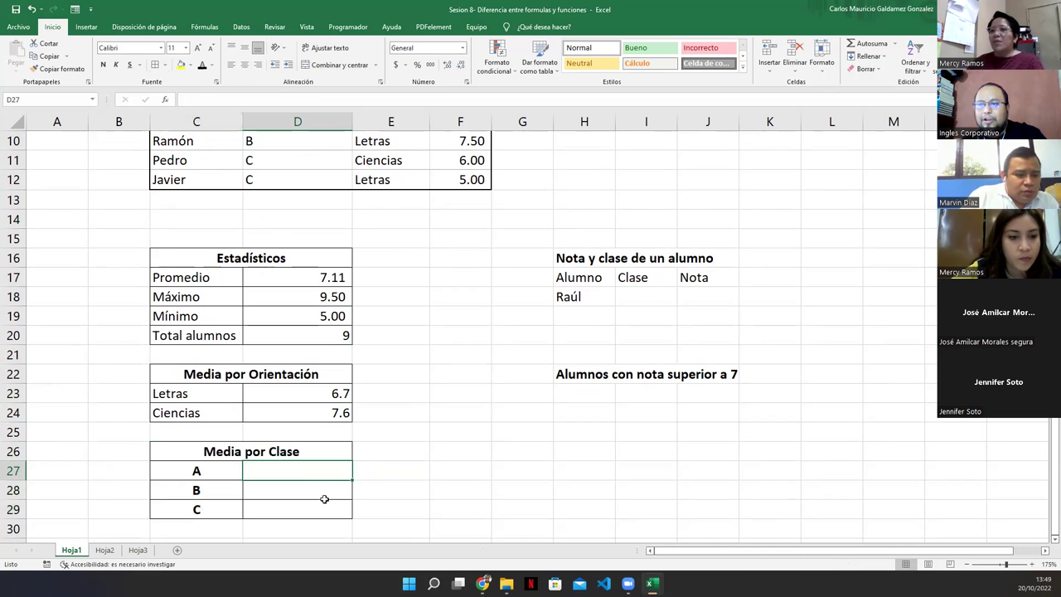
# Step: Examine the Clase range D4:D12 and the prepared PROMEDIO.SI formula in E27 for the class A average
pyautogui.scroll(2, 325, 502)
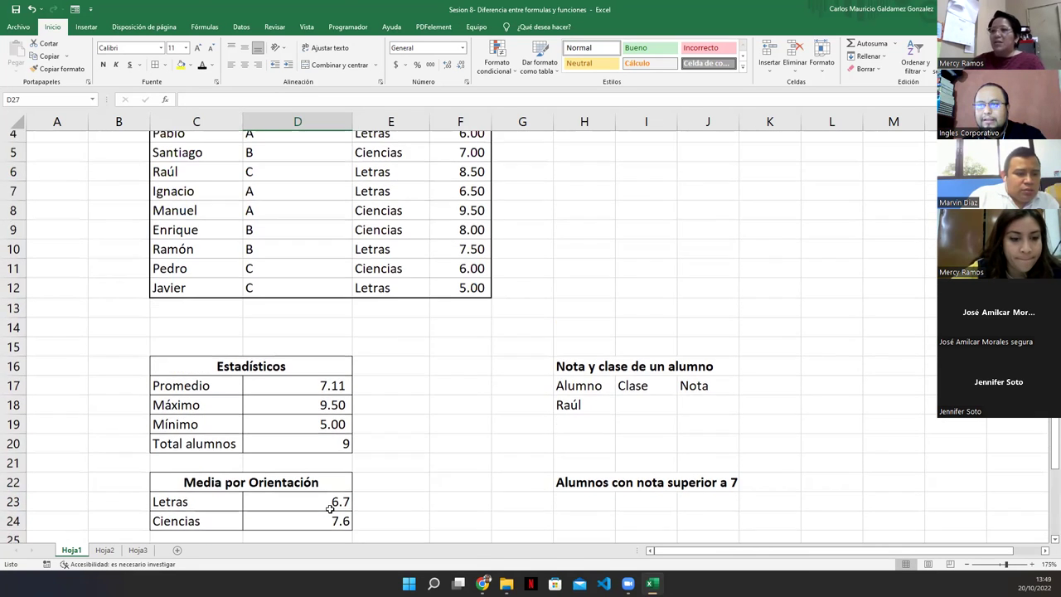
pyautogui.scroll(-2, 330, 510)
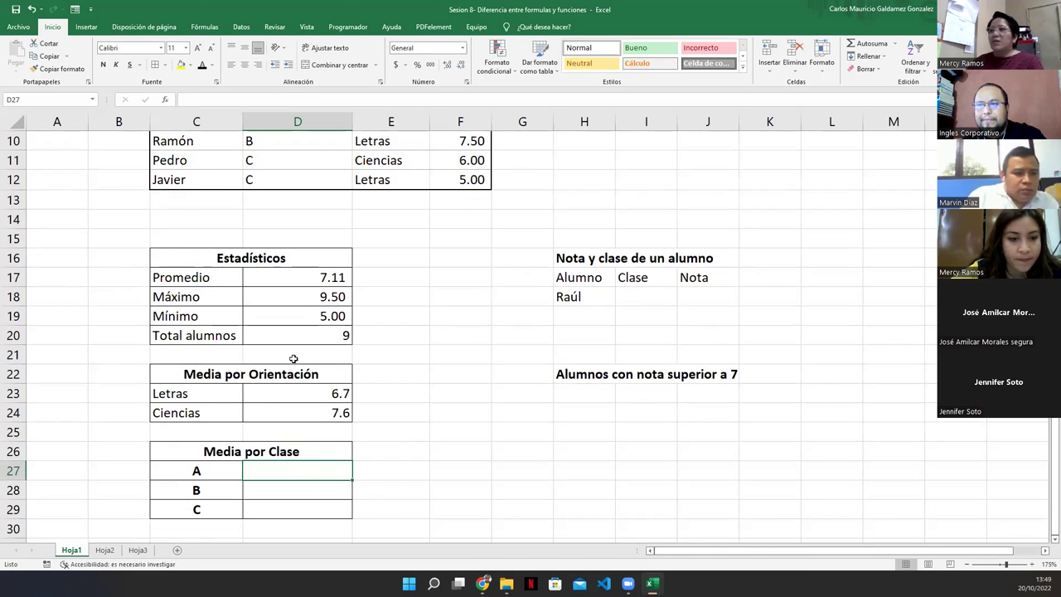
pyautogui.scroll(3, 294, 355)
pyautogui.moveTo(277, 199); pyautogui.dragTo(275, 353)
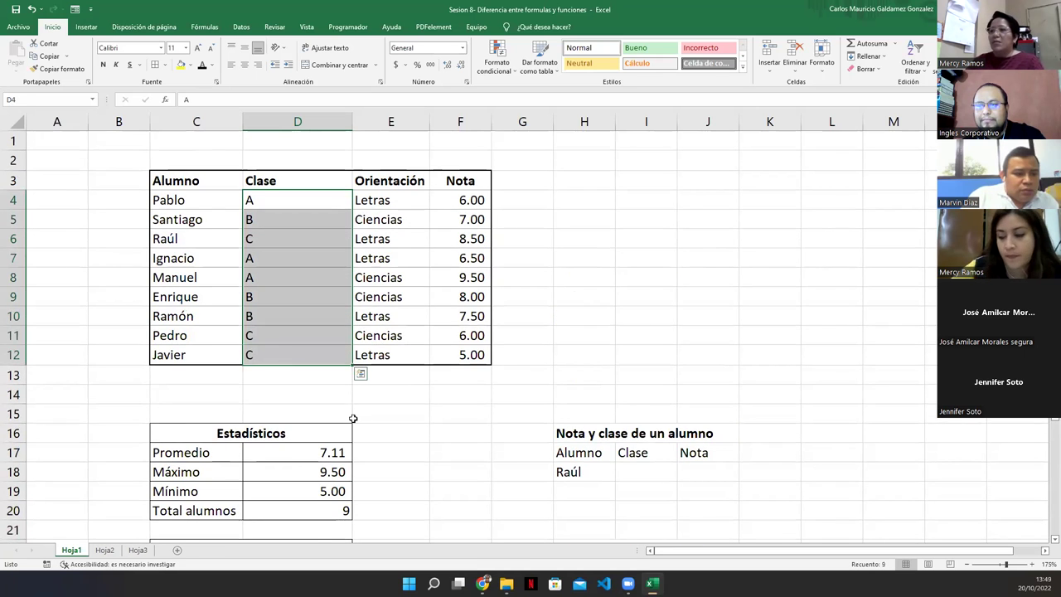
pyautogui.scroll(-2, 350, 502)
pyautogui.click(373, 531)
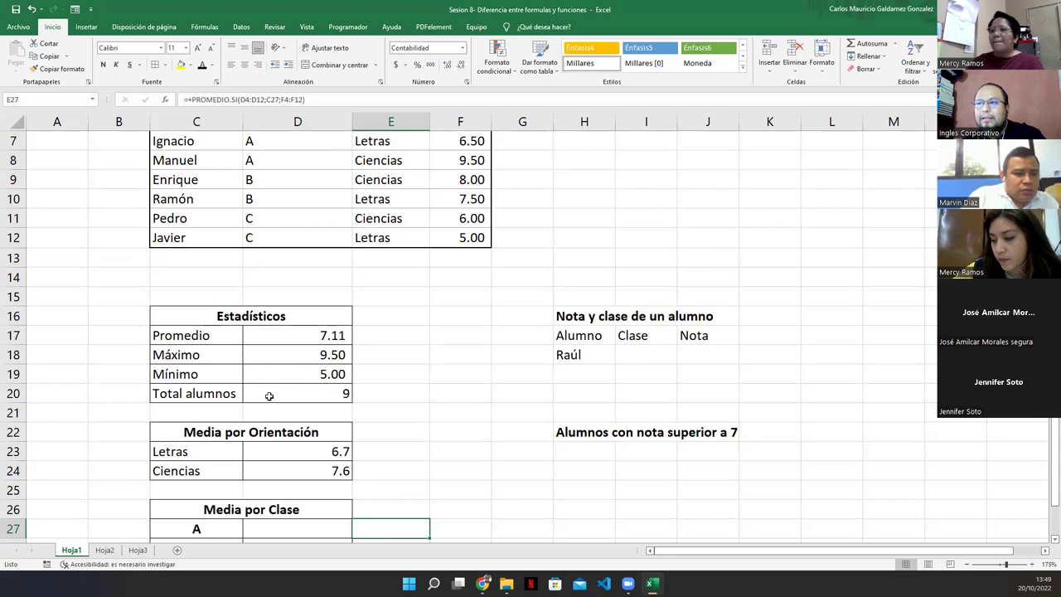
pyautogui.scroll(2, 270, 394)
pyautogui.scroll(-4, 269, 397)
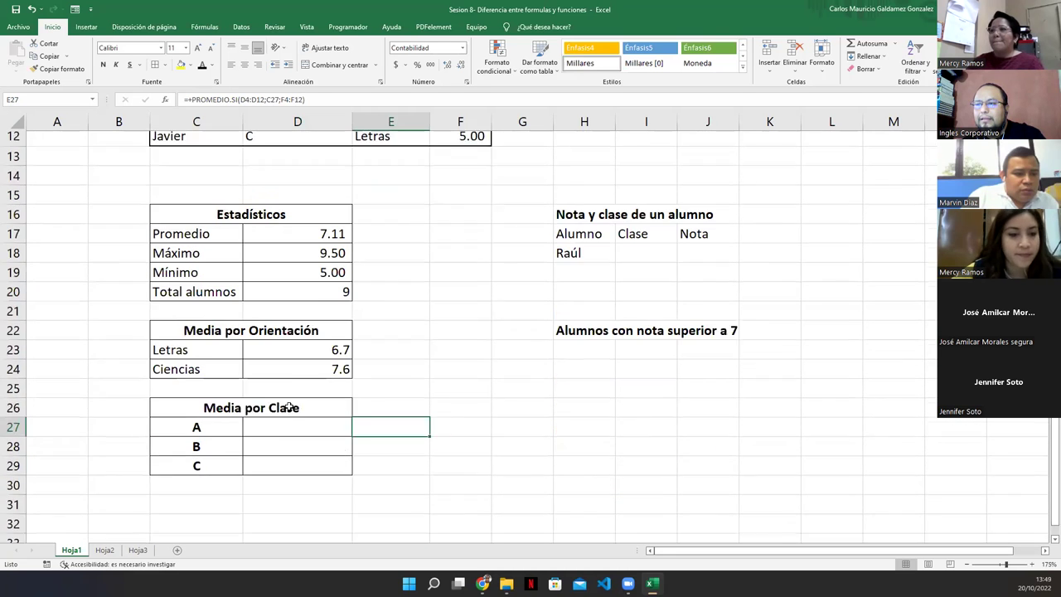
# Step: Change the font colour of the class A average in E27 to black
pyautogui.hotkey('shift', 'Left')
pyautogui.hotkey('shift', 'Right')
pyautogui.click(209, 66)
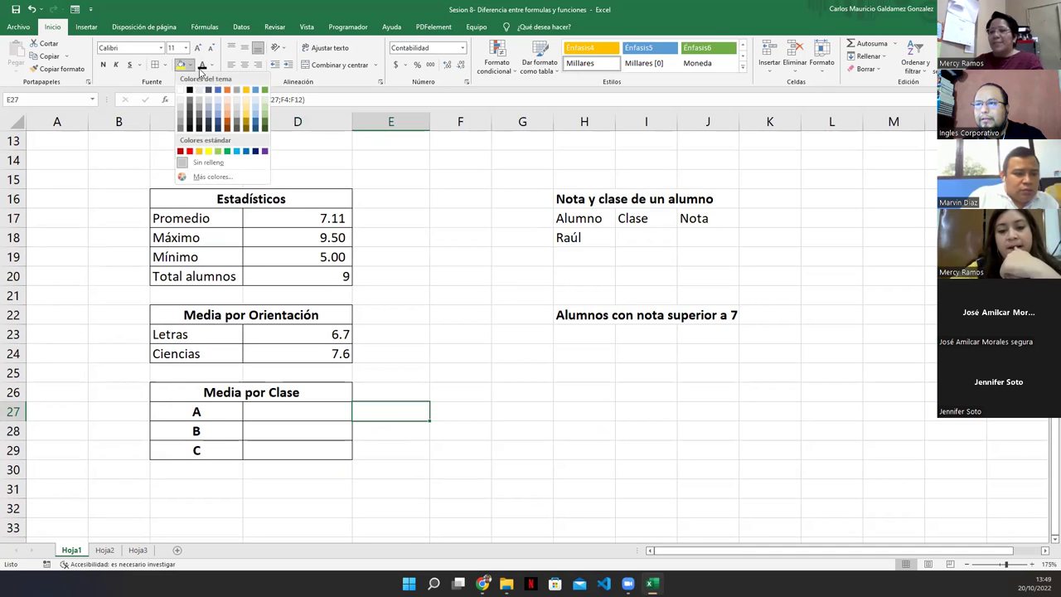
pyautogui.click(193, 97)
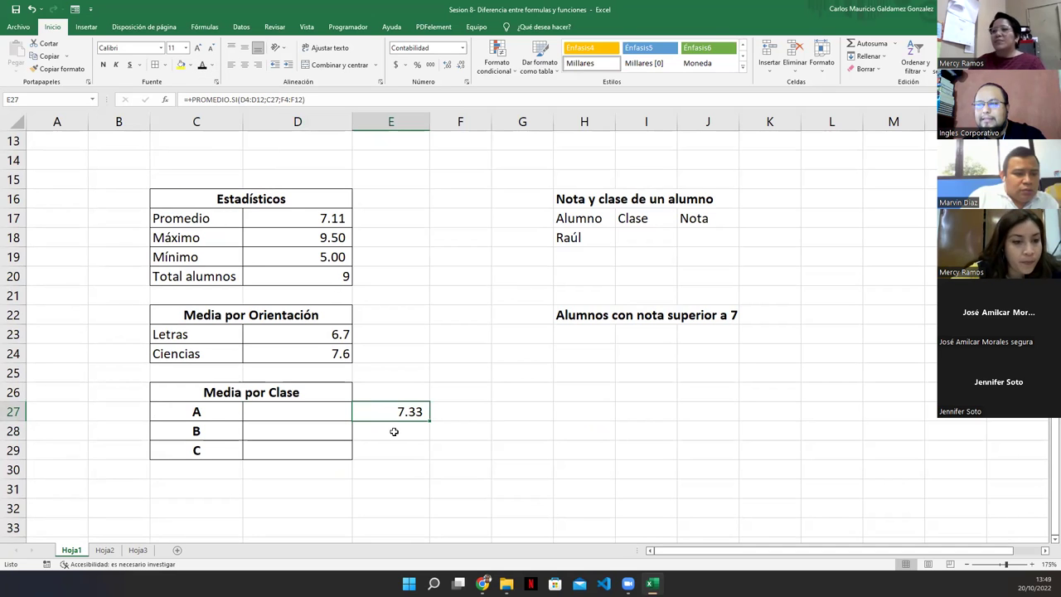
# Step: Copy the PROMEDIO.SI formula from E27 to D27 and redirect its criterion to the class label in C27
pyautogui.hotkey('ctrl', 'c')
pyautogui.click(331, 412)
pyautogui.hotkey('ctrl', 'v')
pyautogui.click(326, 448)
pyautogui.click(312, 412)
pyautogui.doubleClick(312, 412)
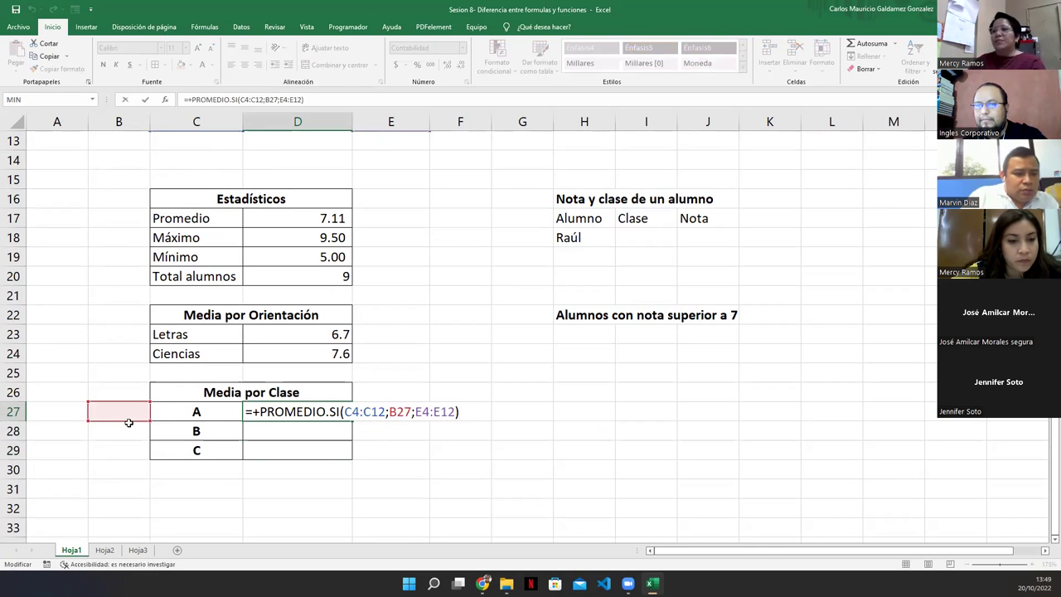
pyautogui.moveTo(129, 422); pyautogui.dragTo(207, 424)
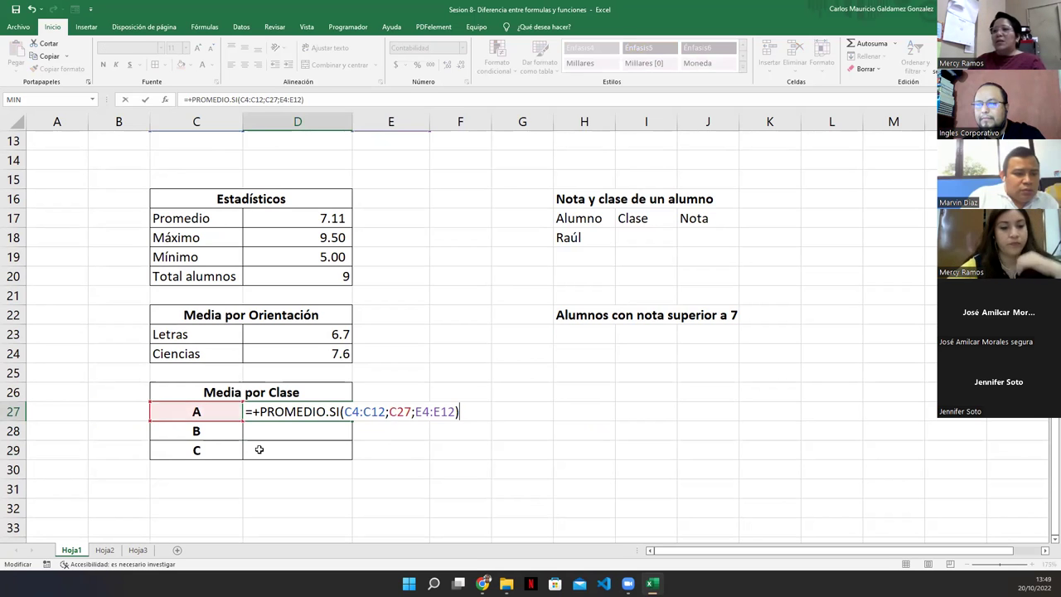
pyautogui.press('Return')
# Step: Move the D27 formula's average range to F4:F12 and its criteria range to D4:D12
pyautogui.click(322, 415)
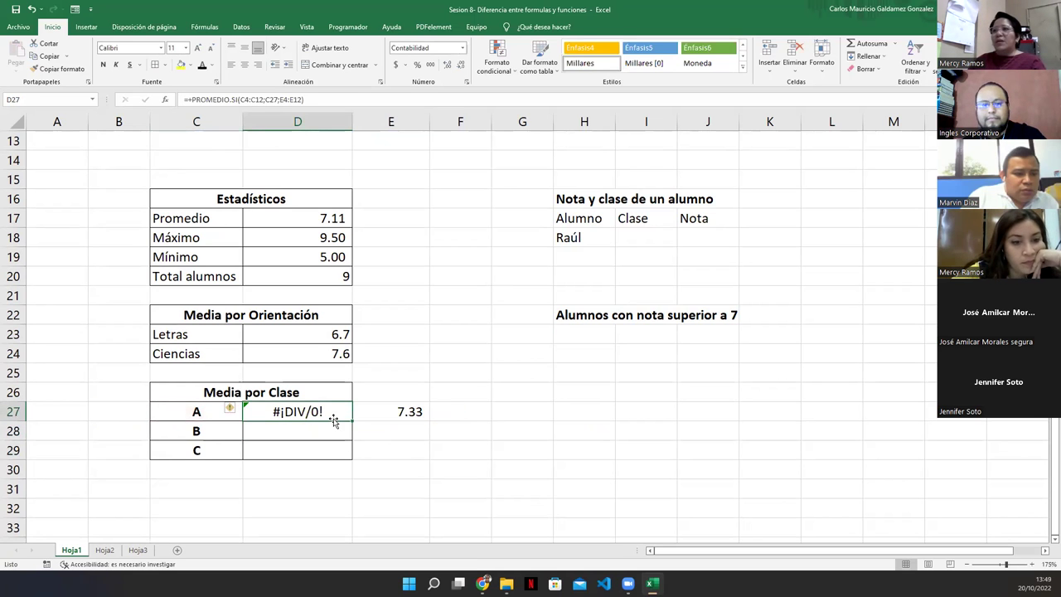
pyautogui.doubleClick(334, 421)
pyautogui.scroll(4, 489, 434)
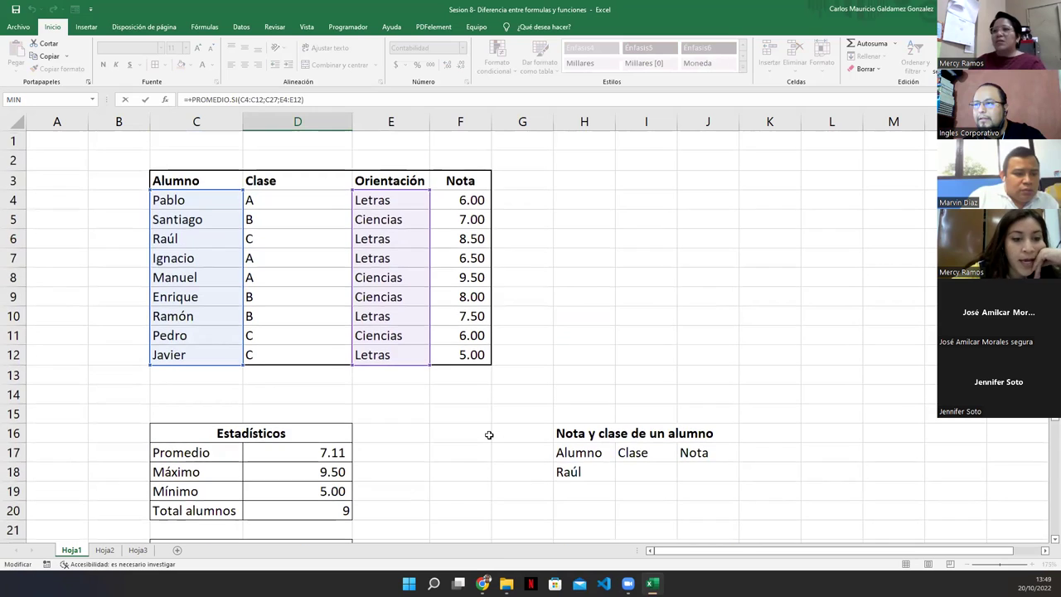
pyautogui.moveTo(430, 313); pyautogui.dragTo(451, 274)
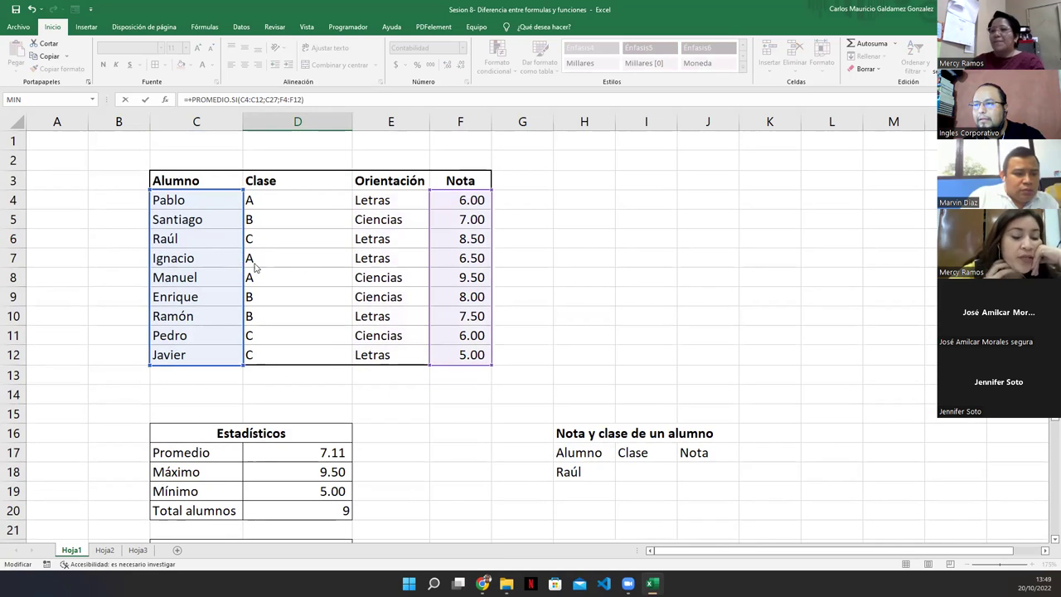
pyautogui.moveTo(241, 264); pyautogui.dragTo(268, 265)
pyautogui.press('Return')
pyautogui.scroll(-1, 382, 458)
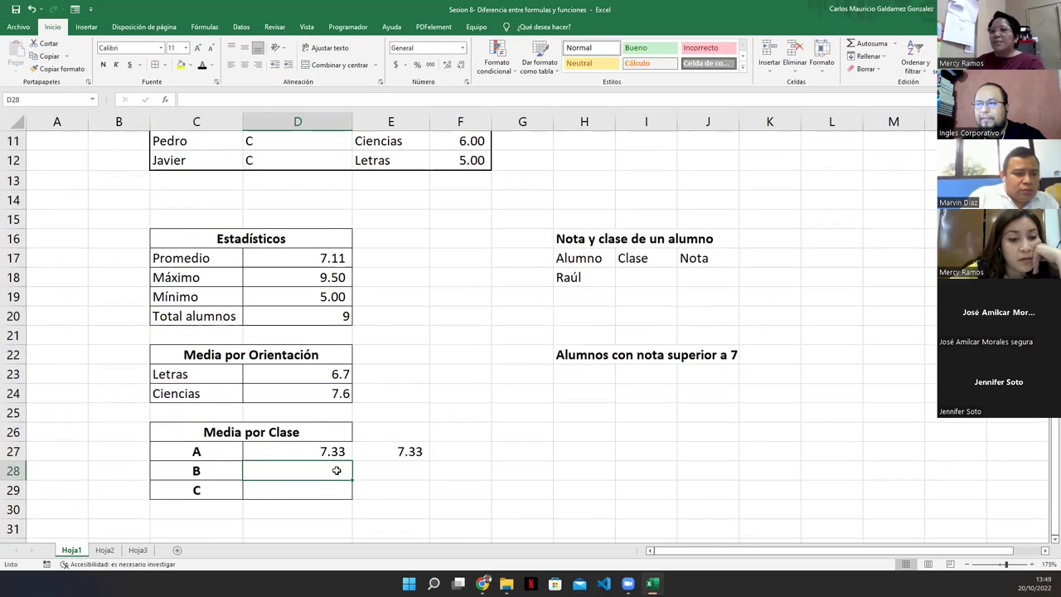
# Step: Undo the last range correction in the D27 formula
pyautogui.click(332, 451)
pyautogui.hotkey('ctrl', 'z')
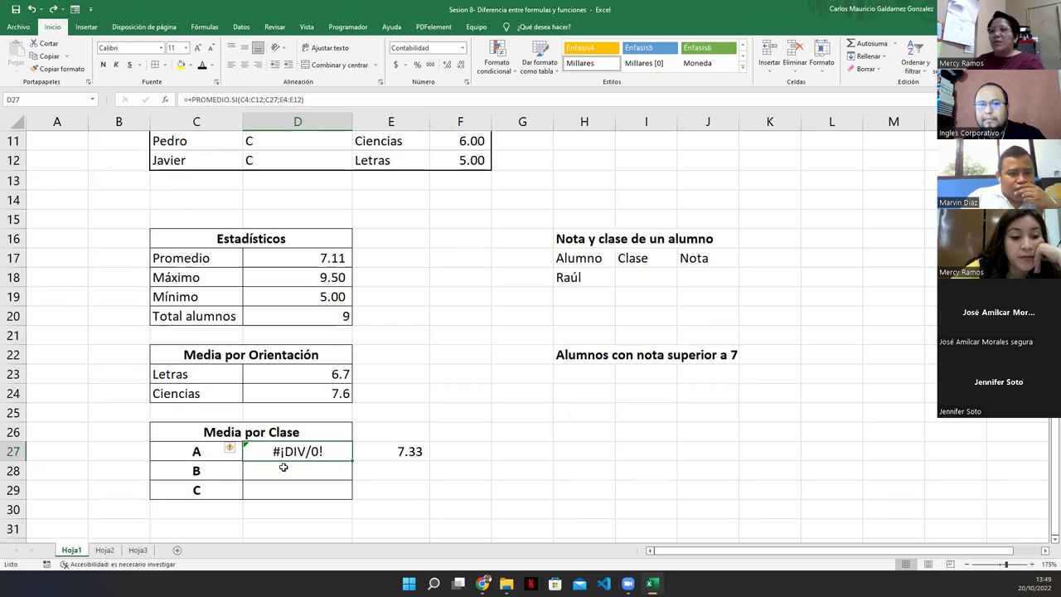
pyautogui.scroll(2, 338, 468)
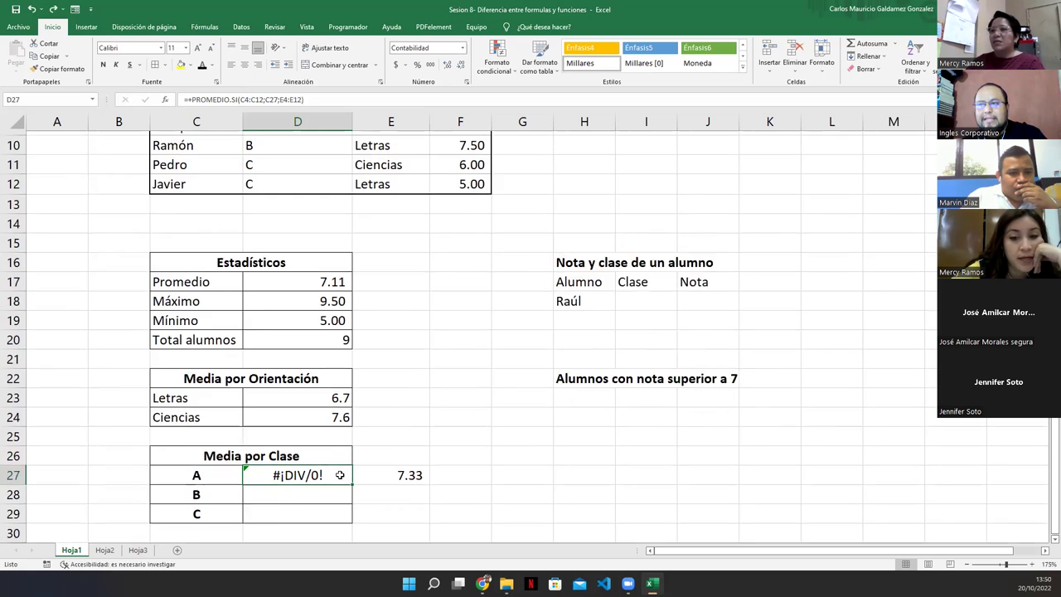
pyautogui.scroll(-1, 340, 474)
pyautogui.scroll(3, 343, 474)
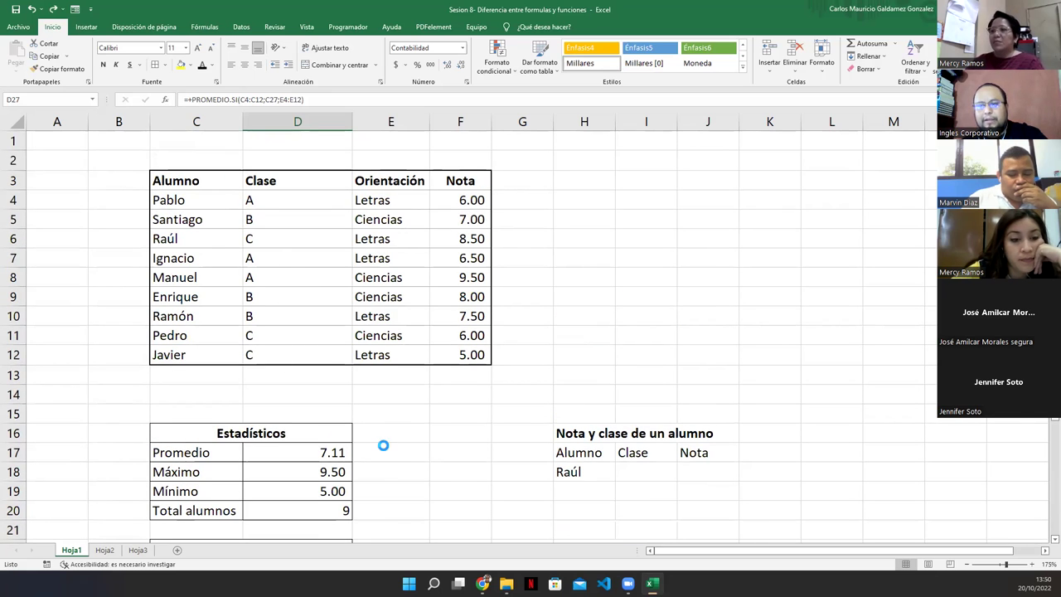
pyautogui.scroll(-7, 384, 442)
# Step: Paste the E27 formula over D27 again and compare the references in the two cells
pyautogui.click(416, 217)
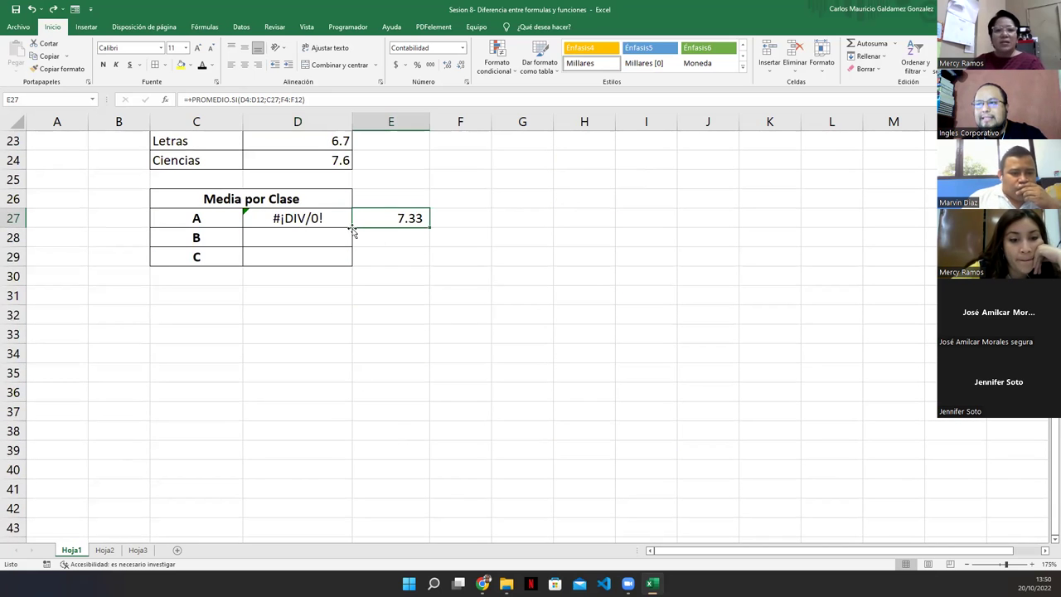
pyautogui.hotkey('ctrl', 'c')
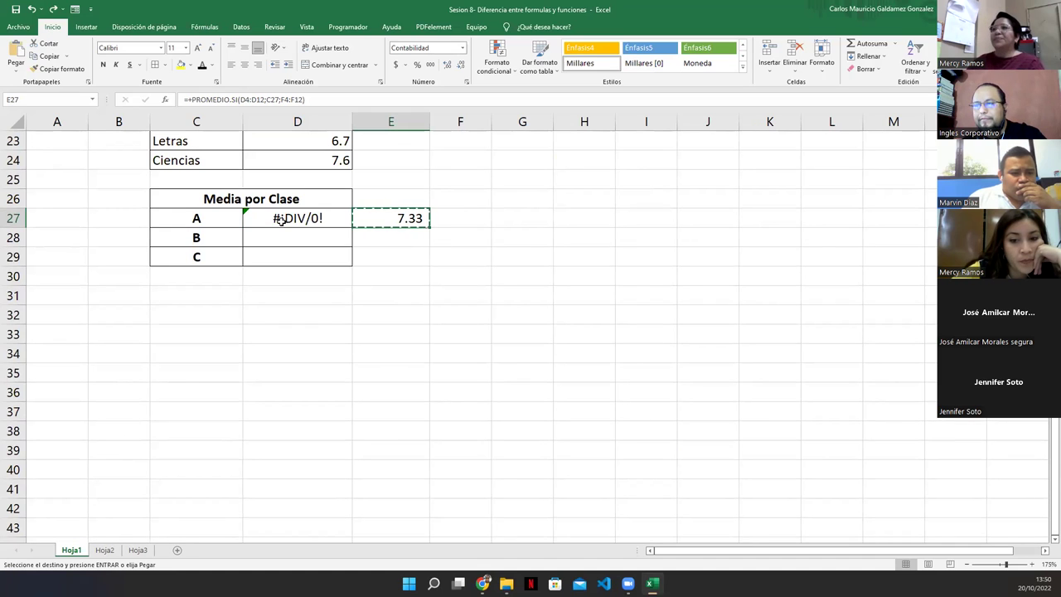
pyautogui.click(280, 218)
pyautogui.hotkey('ctrl', 'v')
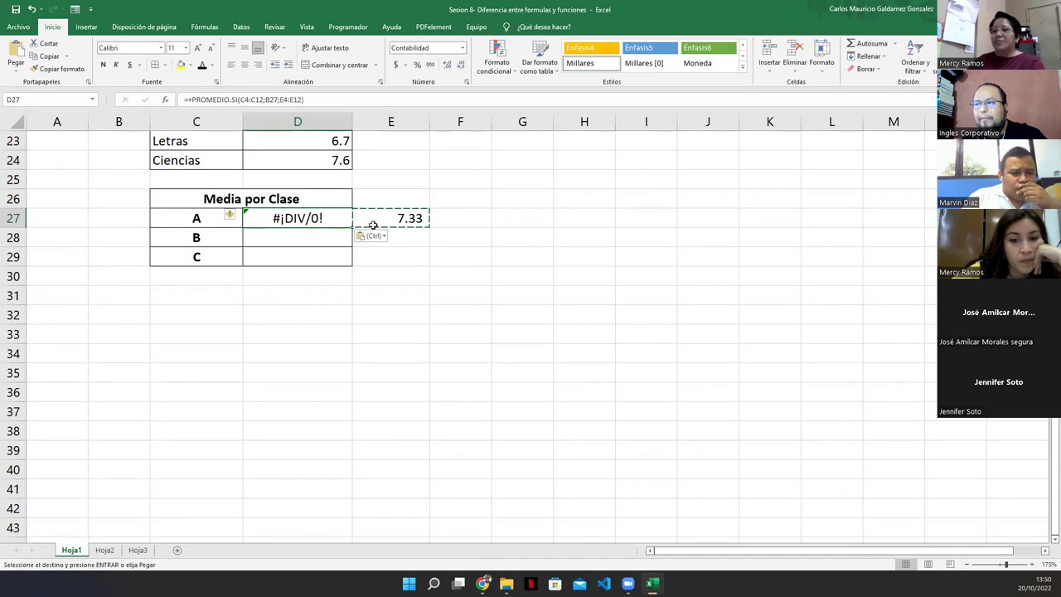
pyautogui.press('F2')
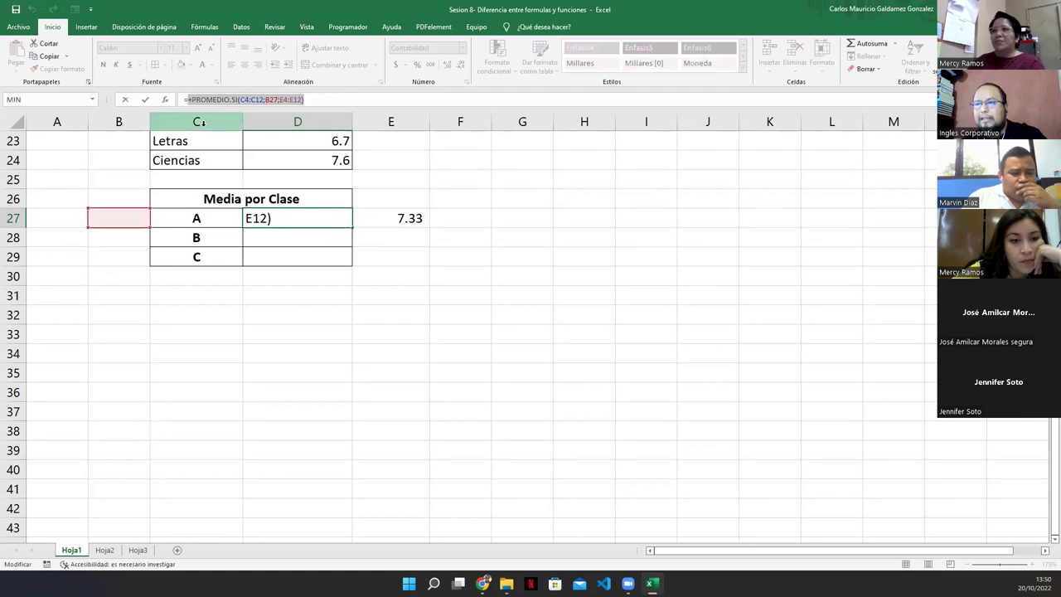
pyautogui.click(298, 217)
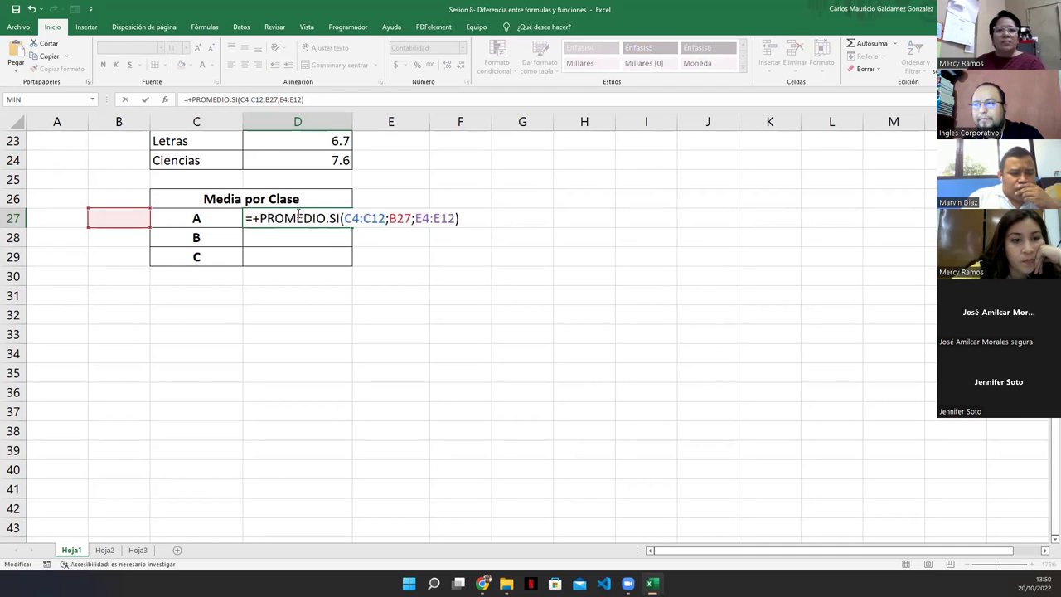
pyautogui.press('Return')
pyautogui.click(387, 220)
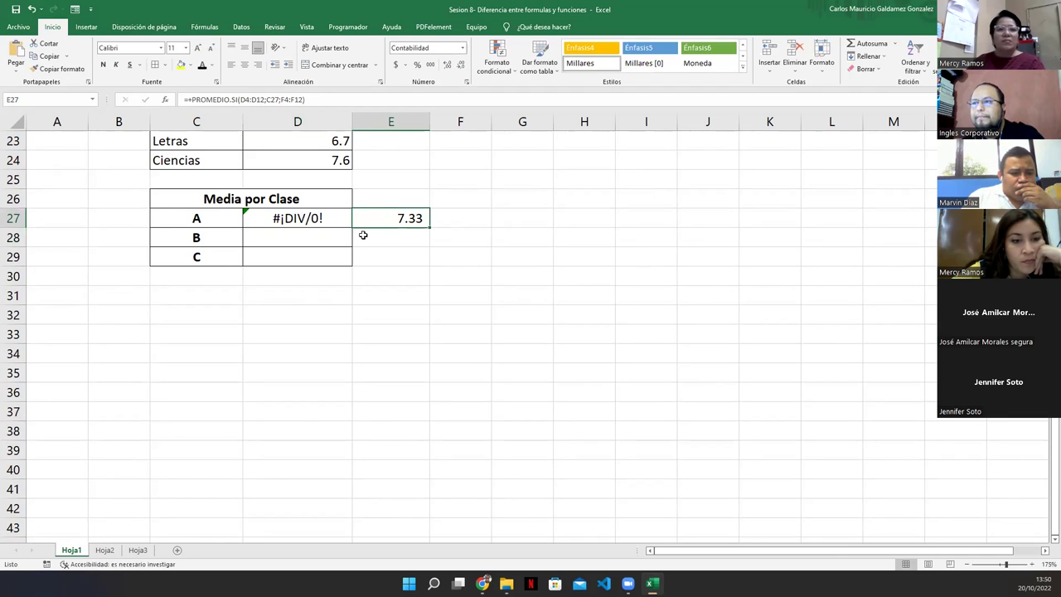
pyautogui.click(297, 217)
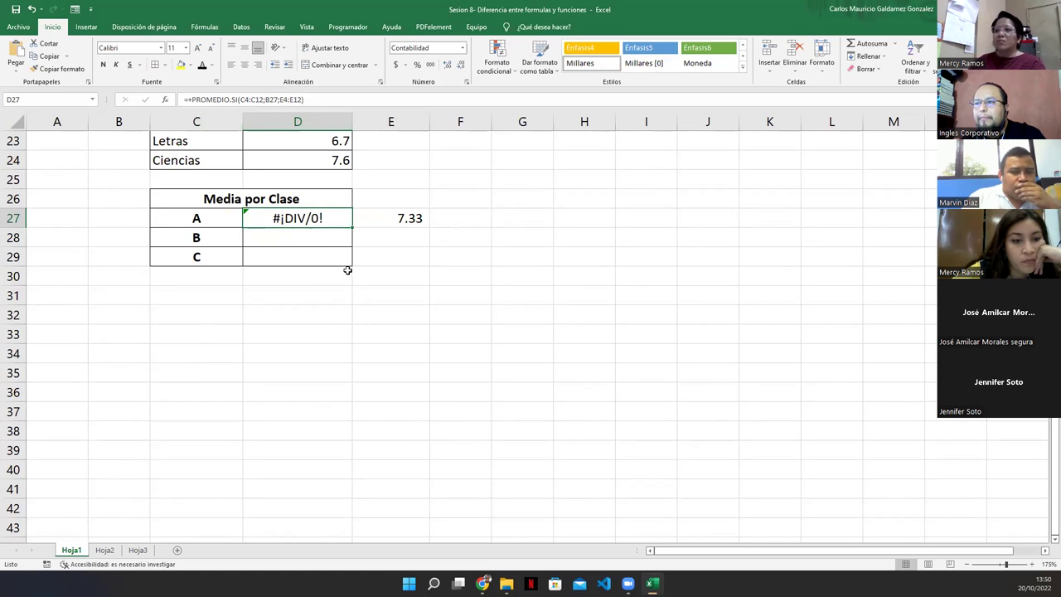
# Step: Shift the D27 formula's criteria range to the Clase column D4:D12 and its average range to the grades F4:F12
pyautogui.scroll(4, 346, 265)
pyautogui.scroll(1, 346, 265)
pyautogui.scroll(-1, 281, 481)
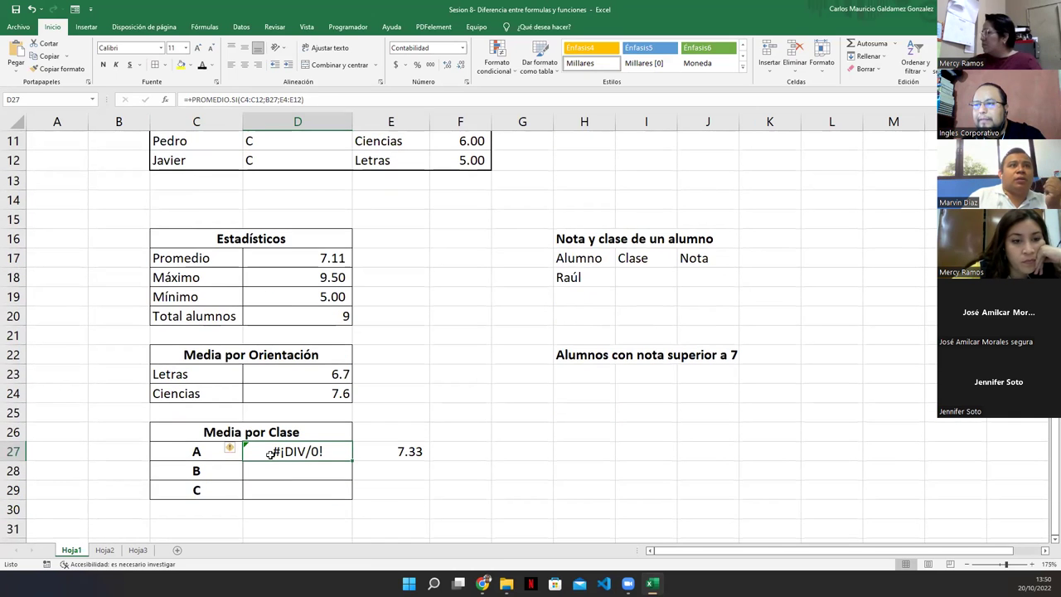
pyautogui.doubleClick(272, 453)
pyautogui.scroll(3, 403, 407)
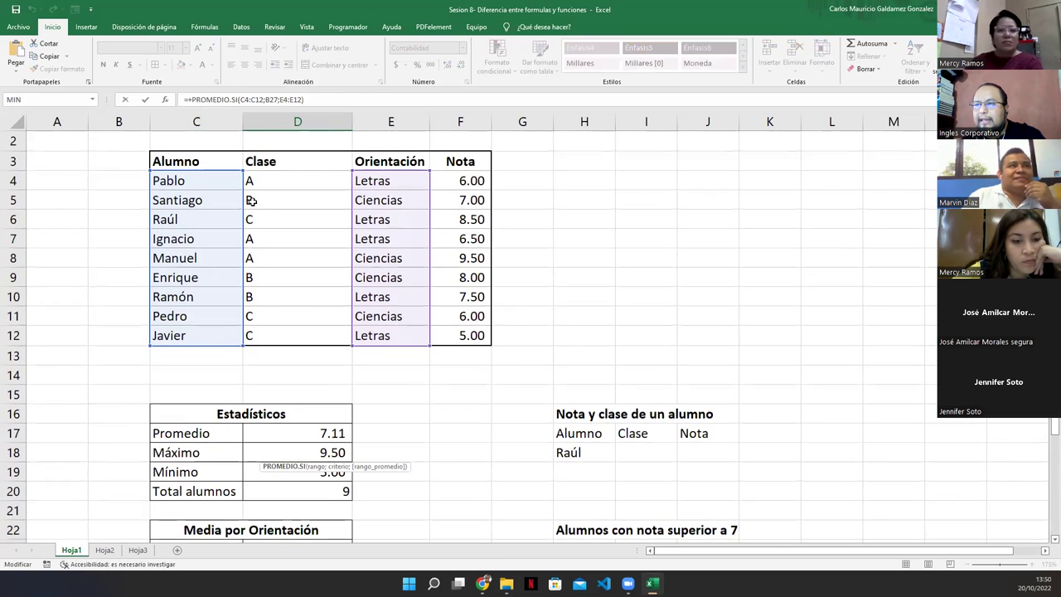
pyautogui.moveTo(242, 193); pyautogui.dragTo(270, 199)
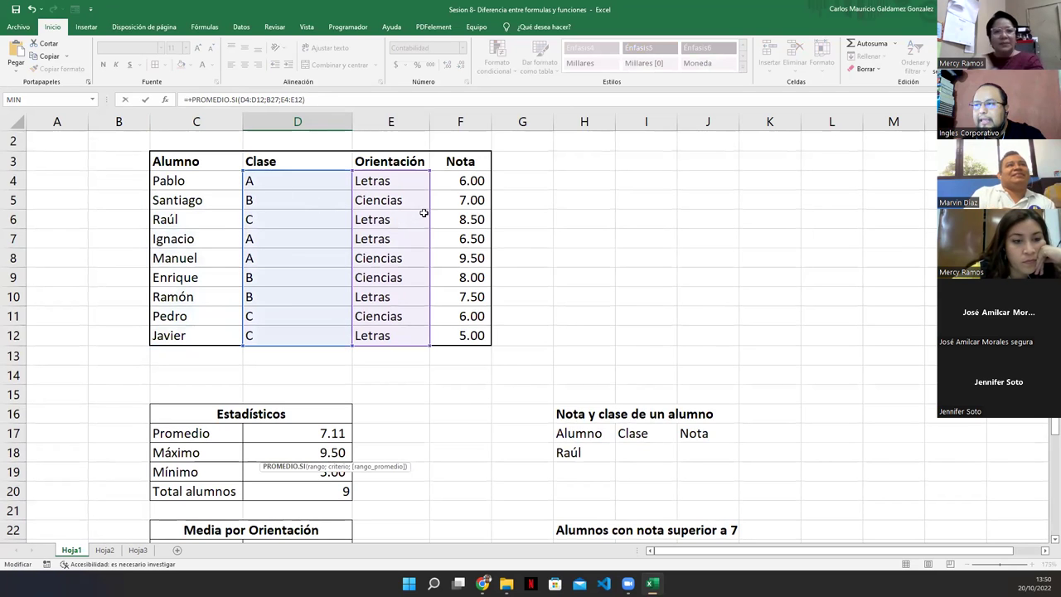
pyautogui.moveTo(431, 212); pyautogui.dragTo(450, 182)
pyautogui.press('Return')
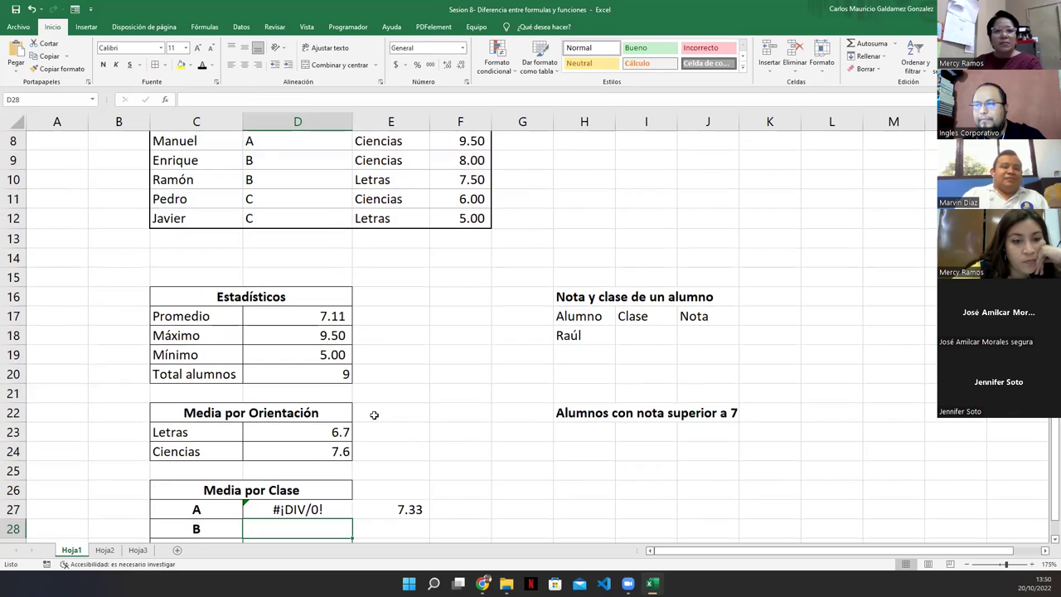
# Step: Redirect the criterion of the D27 formula from the blank cell B27 to the class label in C27
pyautogui.click(322, 508)
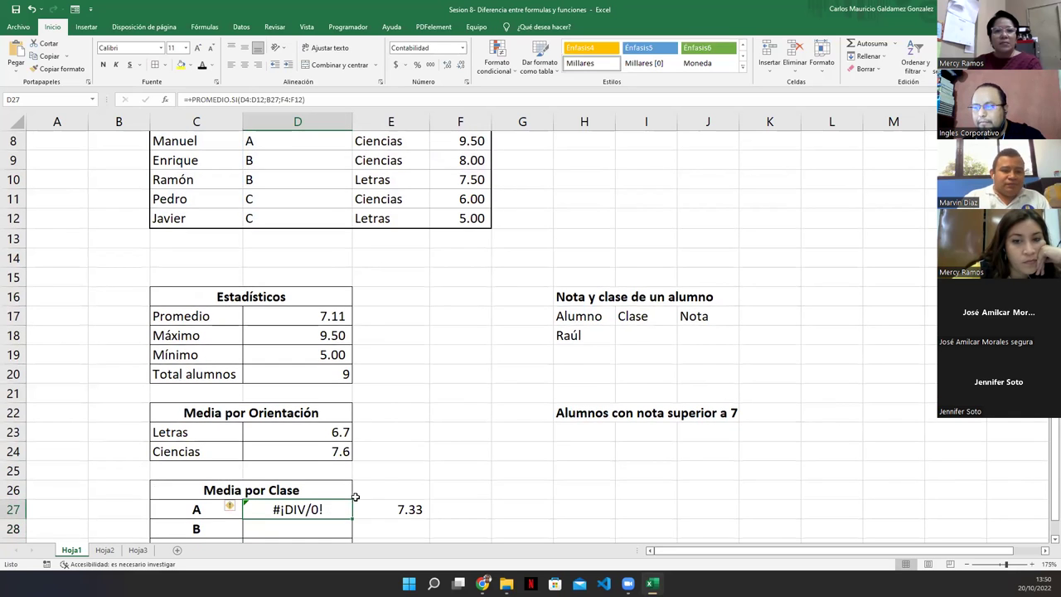
pyautogui.click(279, 99)
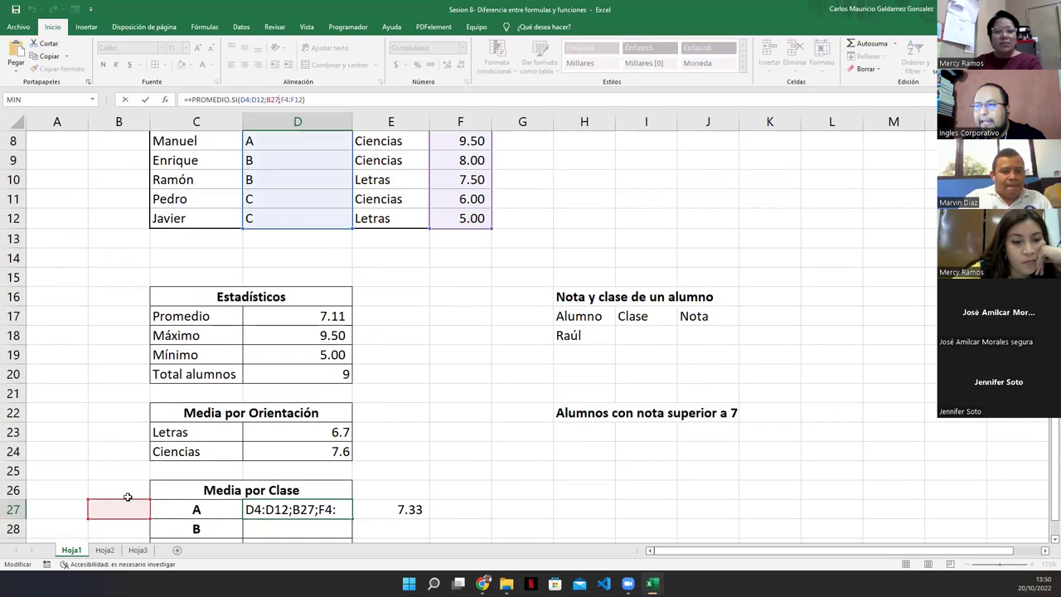
pyautogui.press('Escape')
pyautogui.doubleClick(262, 509)
pyautogui.moveTo(116, 503); pyautogui.dragTo(167, 500)
pyautogui.press('Return')
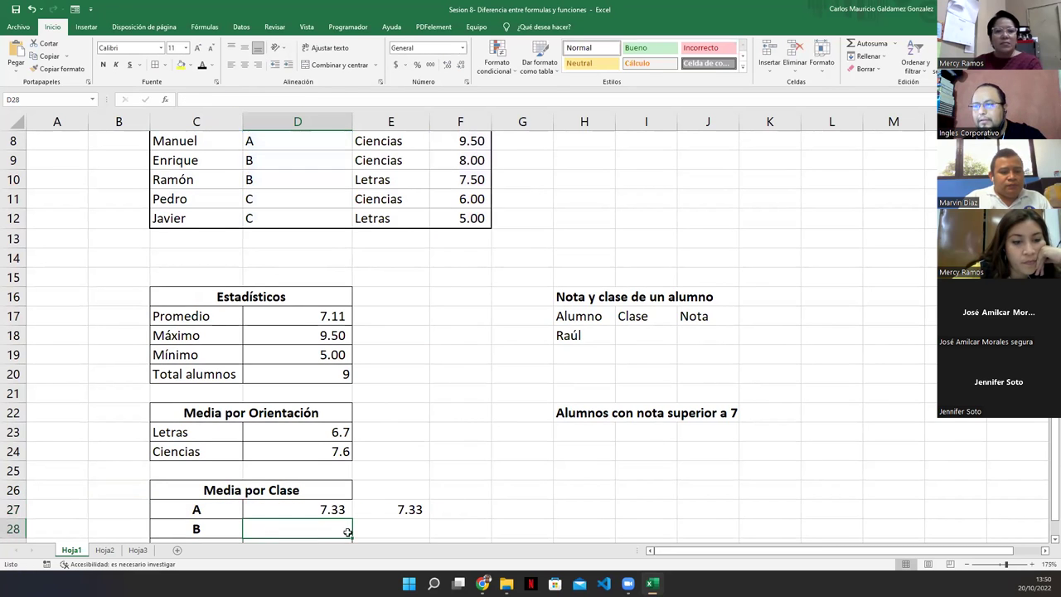
# Step: Fill the class A average formula from D27 down to D29 for classes B and C
pyautogui.click(333, 509)
pyautogui.scroll(-1, 353, 514)
pyautogui.moveTo(352, 461); pyautogui.dragTo(352, 501)
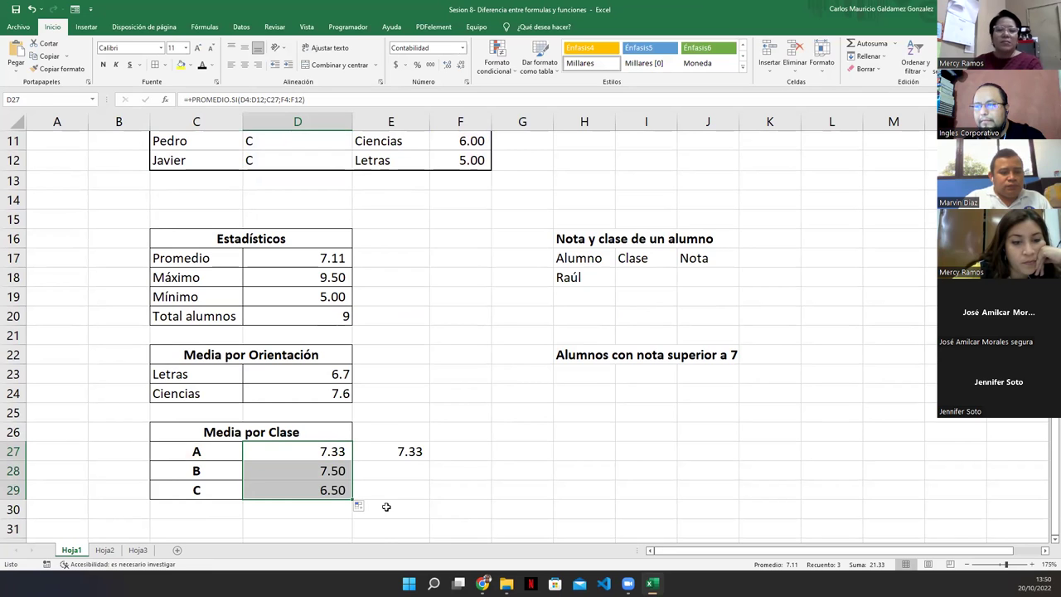
# Step: Clear the duplicate average formula from the cells E27:E29 beside the Media por Clase table
pyautogui.click(393, 452)
pyautogui.moveTo(393, 452); pyautogui.dragTo(390, 490)
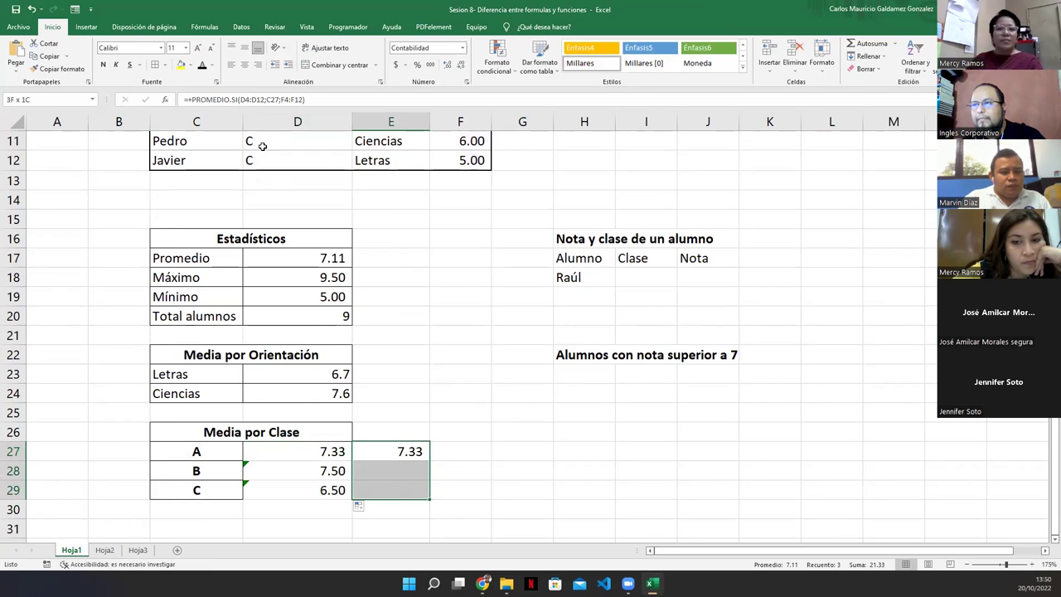
pyautogui.hotkey('ctrl', 'd')
pyautogui.moveTo(391, 452); pyautogui.dragTo(377, 486)
pyautogui.press('Delete')
# Step: Examine the range, criterion and average range arguments of the PROMEDIO.SI formula in D27 against the student table
pyautogui.moveTo(300, 448); pyautogui.dragTo(287, 470)
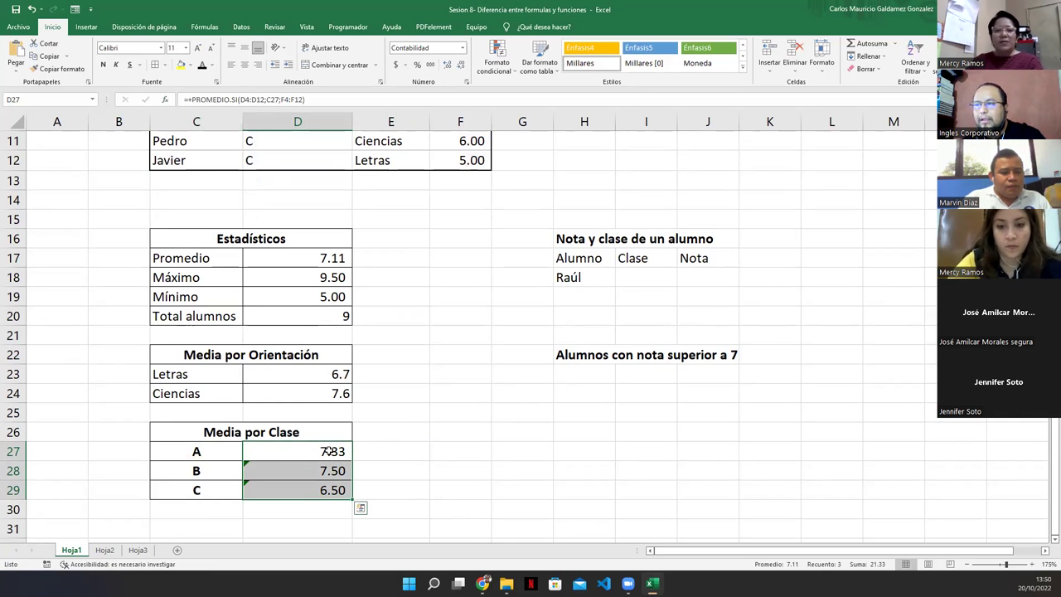
pyautogui.doubleClick(290, 450)
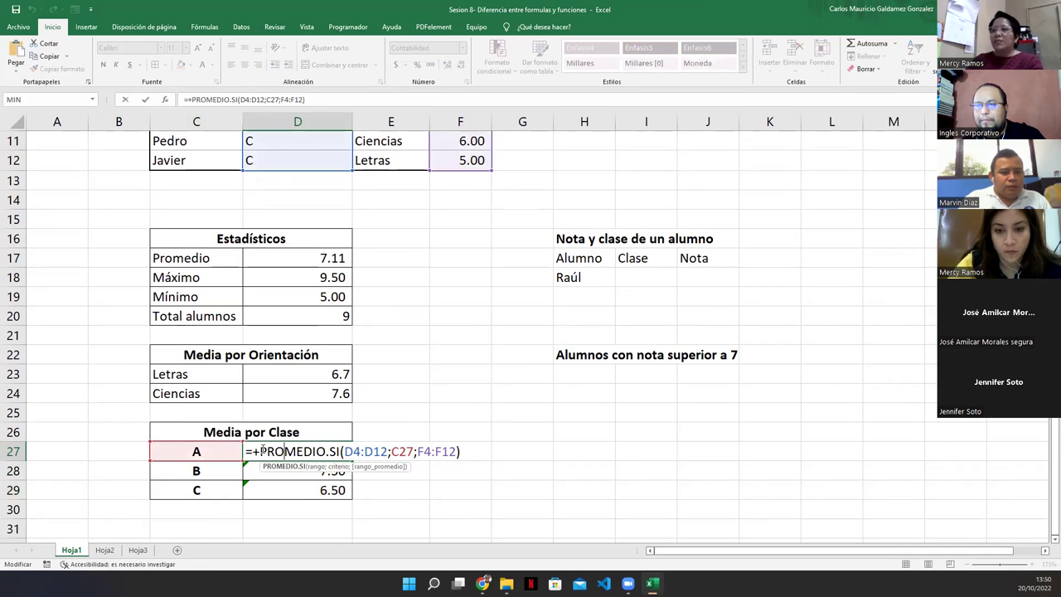
pyautogui.click(345, 451)
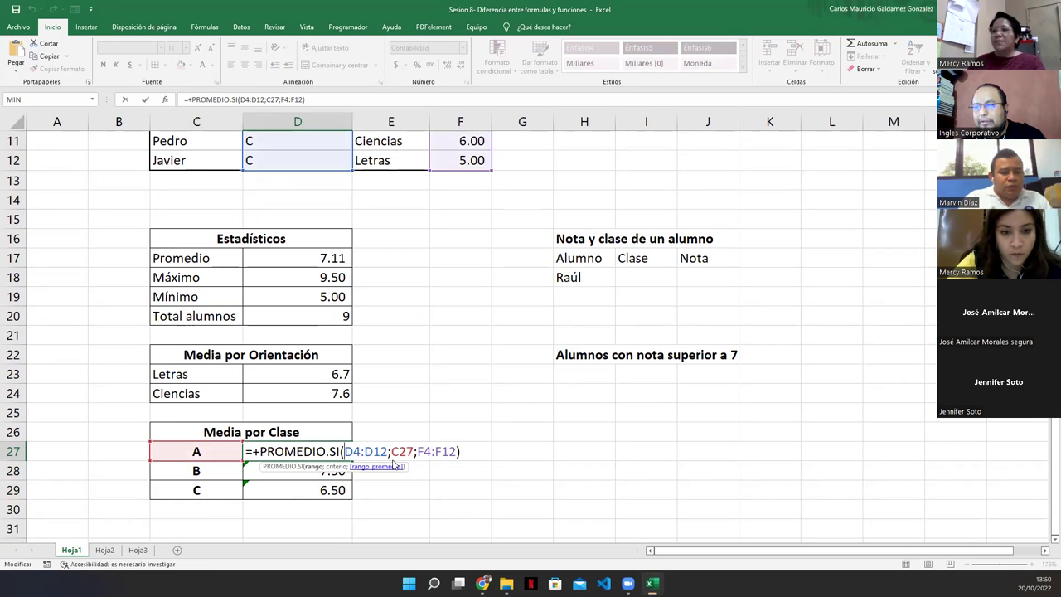
pyautogui.scroll(3, 281, 230)
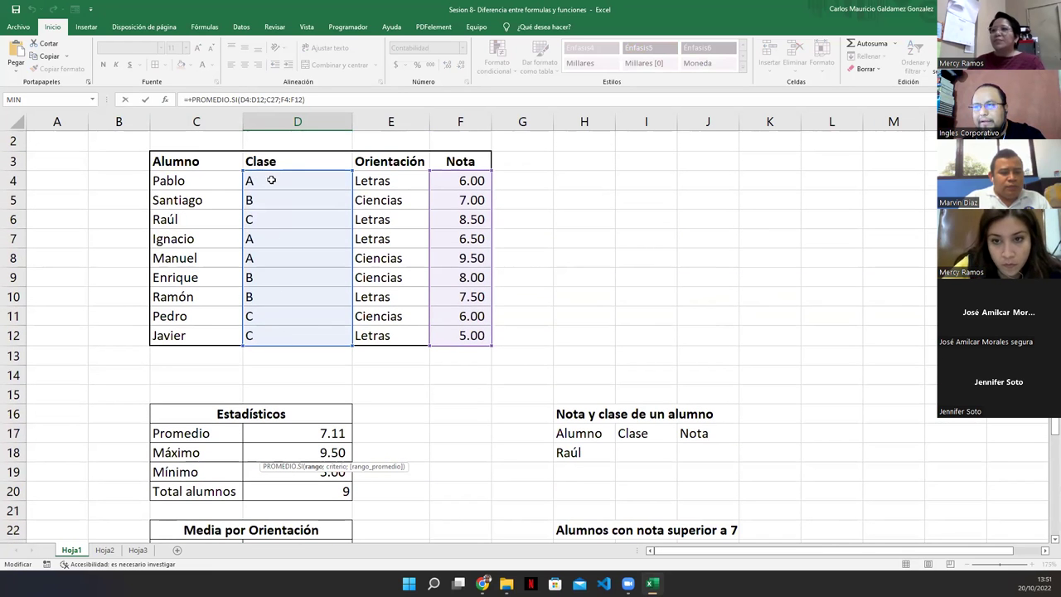
pyautogui.scroll(-3, 315, 335)
pyautogui.click(399, 452)
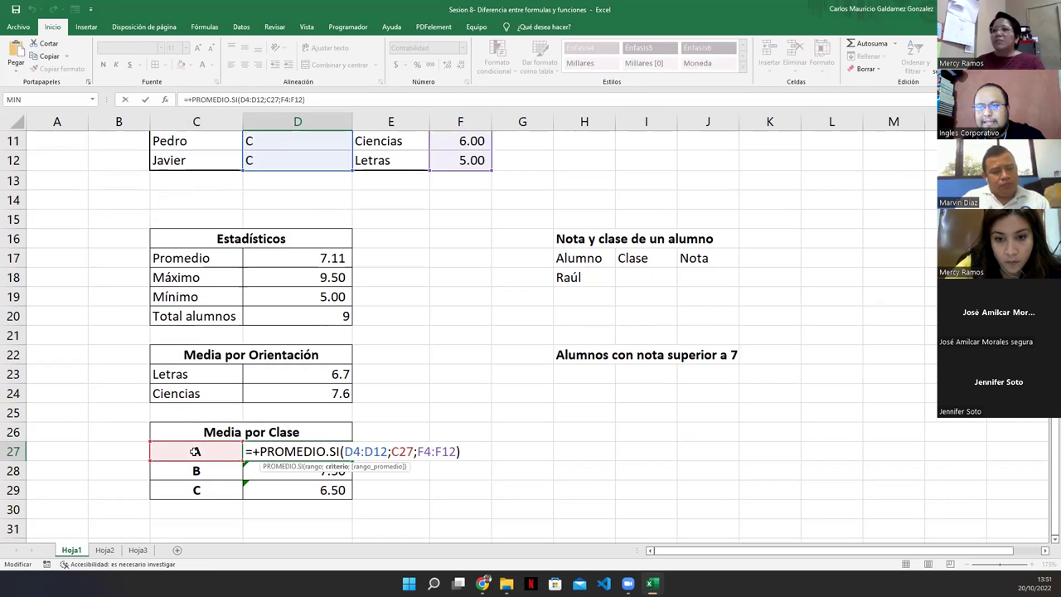
pyautogui.scroll(4, 404, 426)
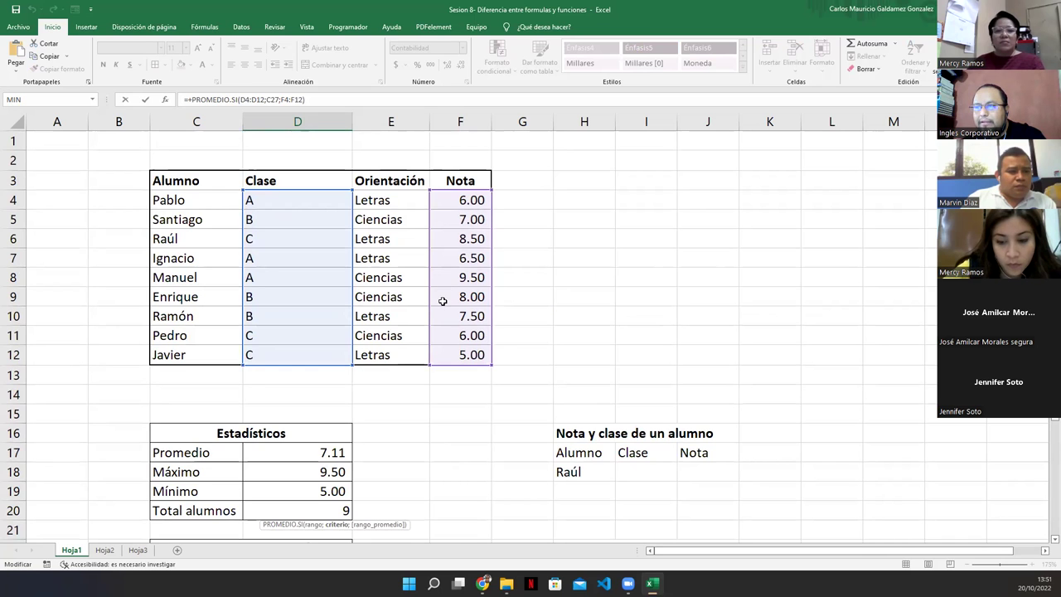
pyautogui.scroll(-3, 440, 405)
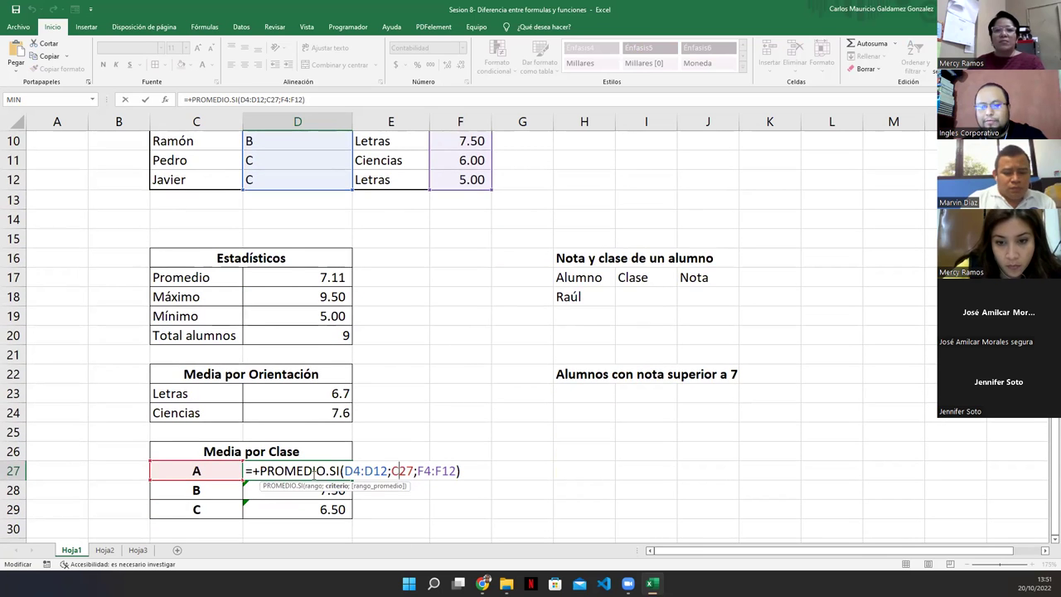
pyautogui.press('Return')
pyautogui.scroll(2, 509, 378)
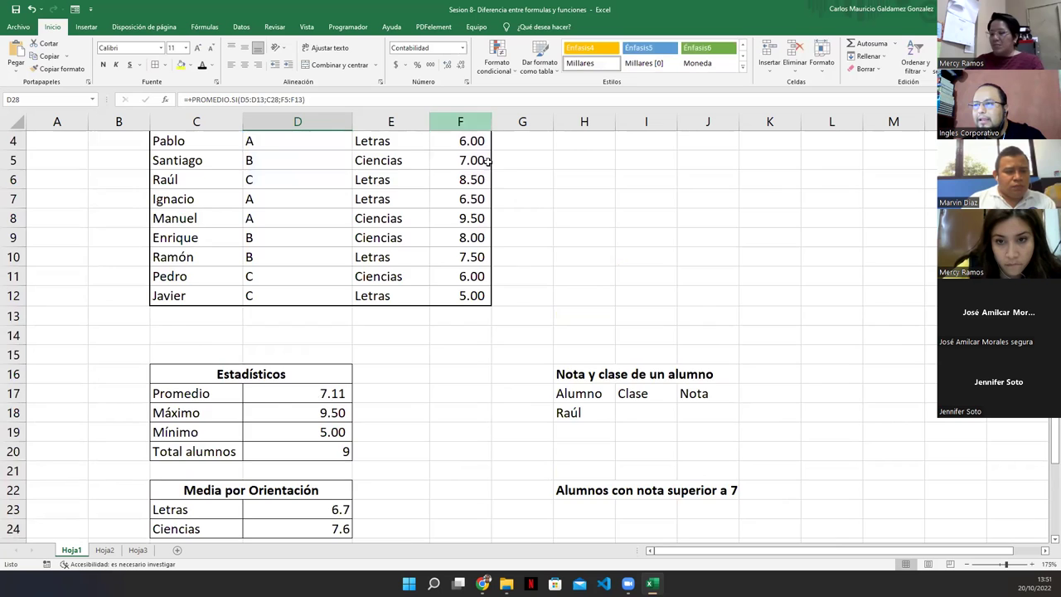
# Step: Select the class A grades in F4, F7 and F8 together to check their average against D27
pyautogui.scroll(1, 487, 161)
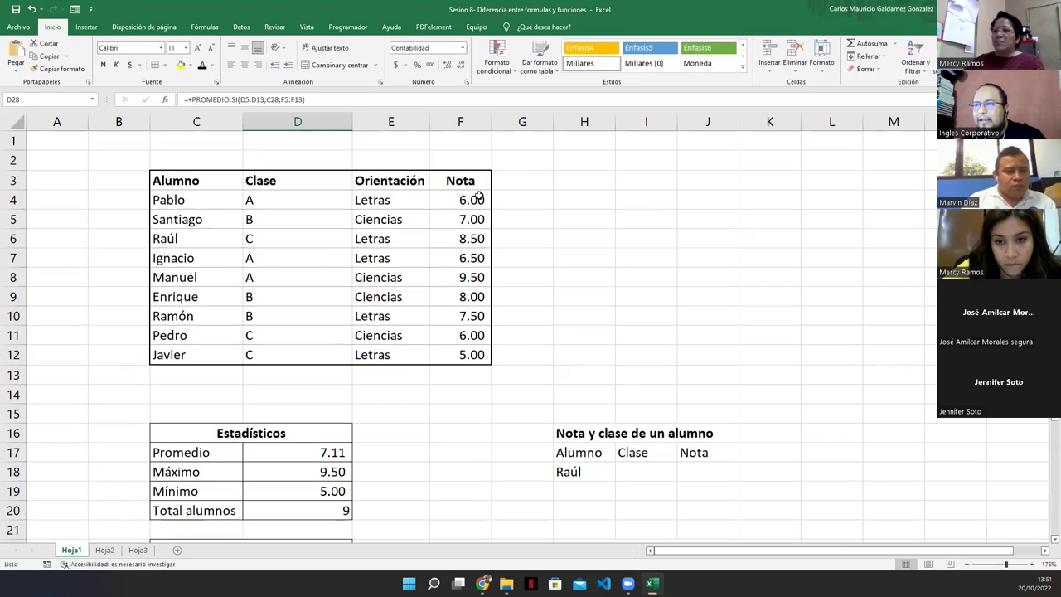
pyautogui.keyDown('ctrl'); pyautogui.click(448, 264); pyautogui.keyUp('ctrl')
pyautogui.keyDown('ctrl'); pyautogui.click(448, 280); pyautogui.keyUp('ctrl')
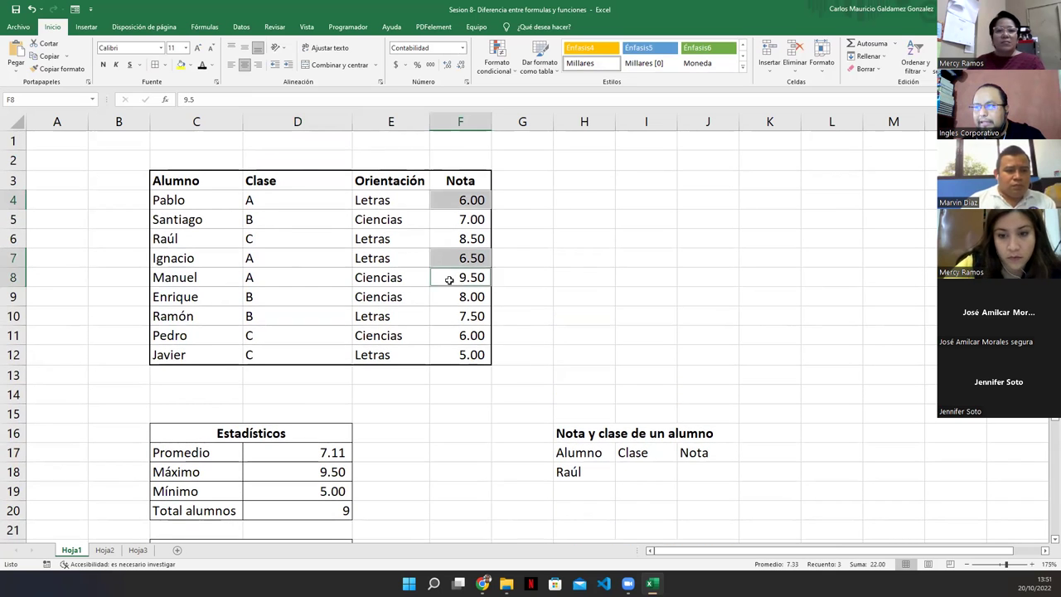
pyautogui.scroll(-2, 538, 401)
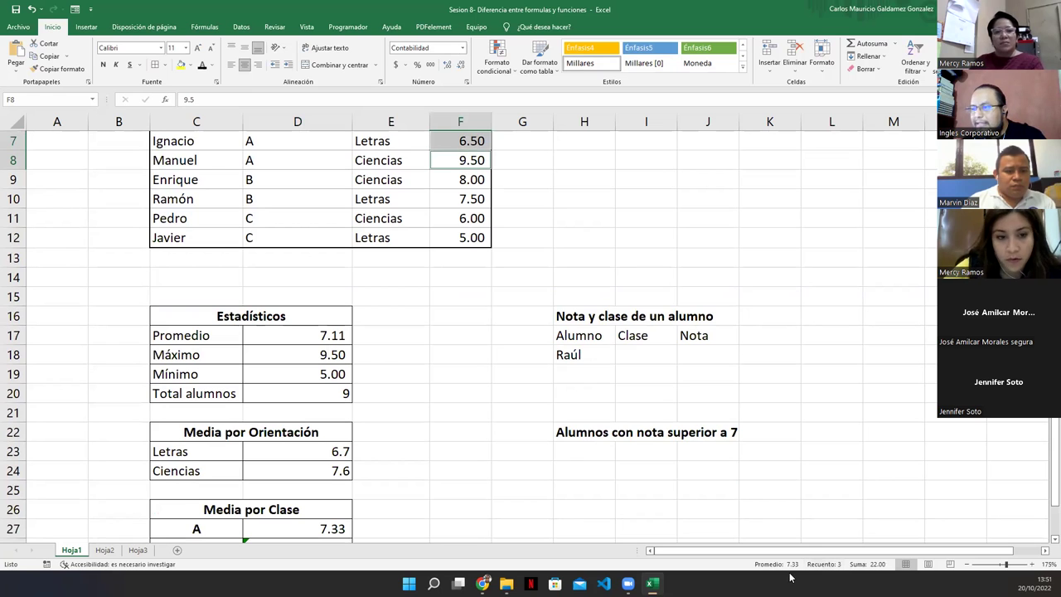
pyautogui.scroll(-1, 450, 473)
# Step: Select the class B grades in F5, F9 and F10 together and compare their average with D28
pyautogui.click(315, 421)
pyautogui.scroll(2, 414, 471)
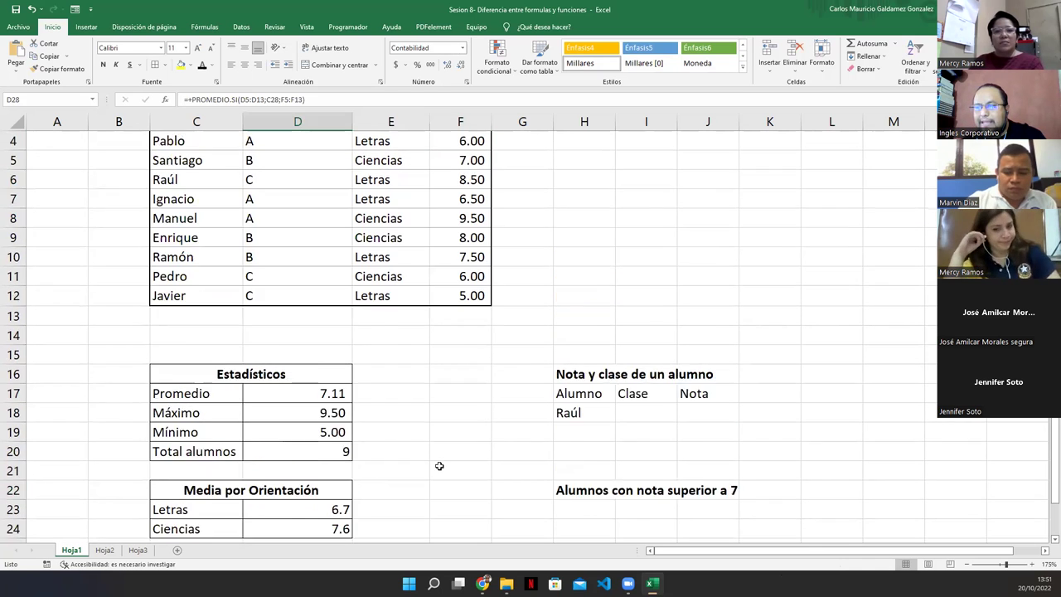
pyautogui.scroll(1, 439, 466)
pyautogui.click(443, 220)
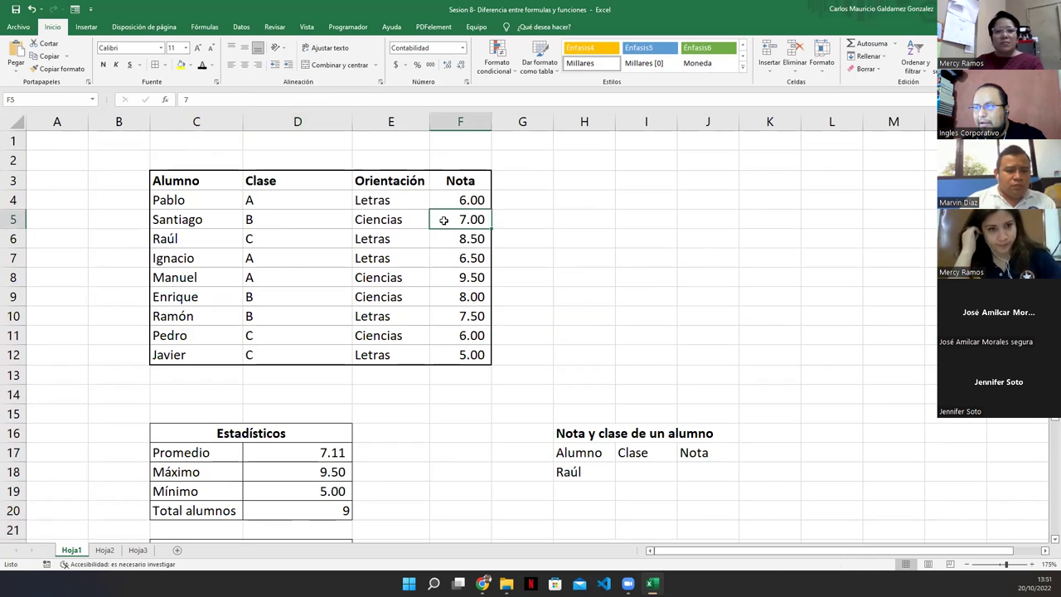
pyautogui.keyDown('ctrl'); pyautogui.click(445, 299); pyautogui.keyUp('ctrl')
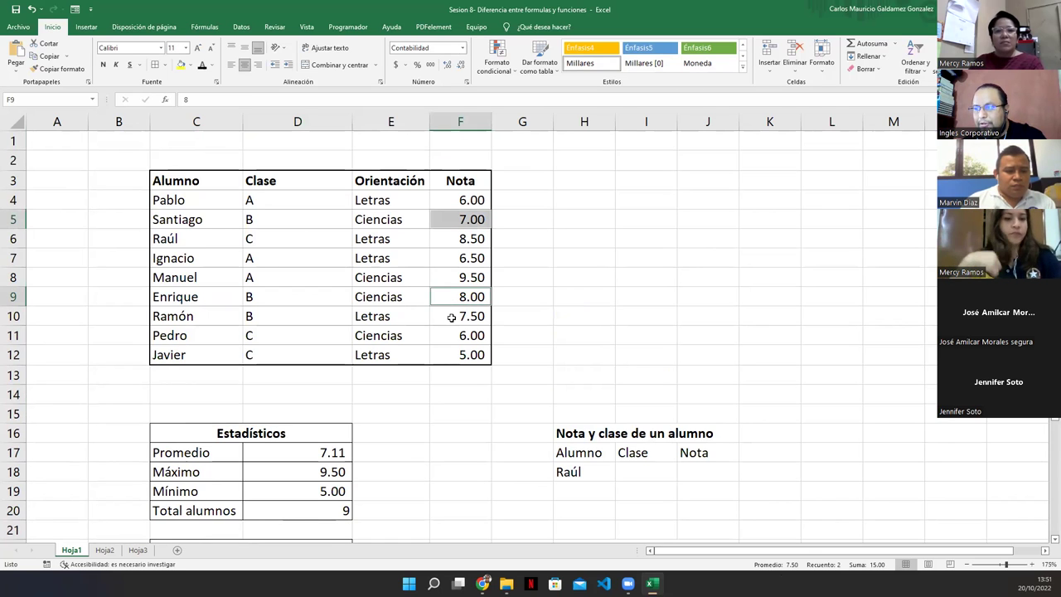
pyautogui.keyDown('ctrl'); pyautogui.click(451, 317); pyautogui.keyUp('ctrl')
pyautogui.scroll(-4, 374, 398)
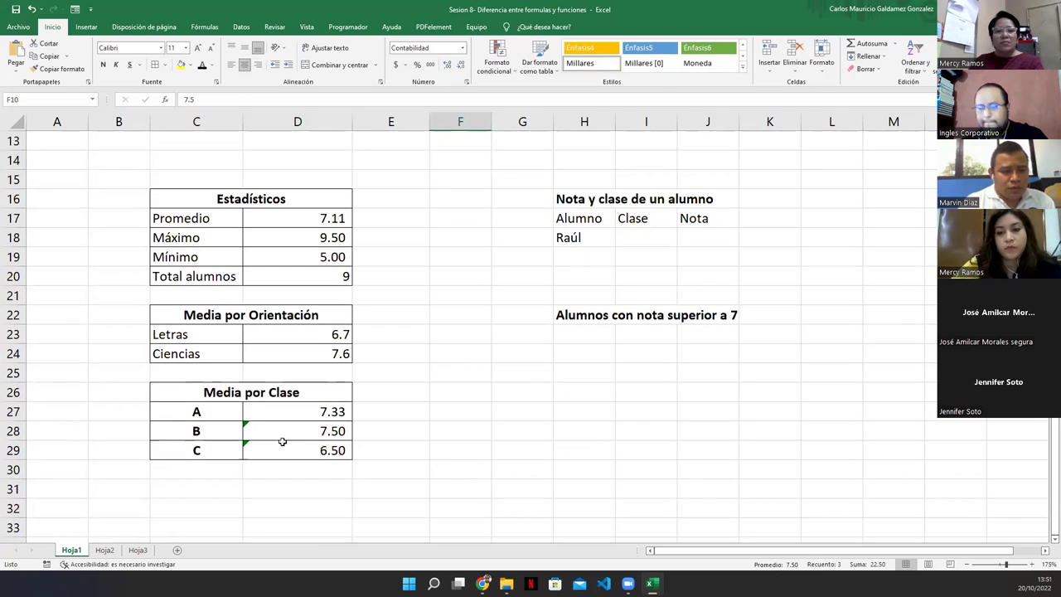
pyautogui.scroll(3, 484, 382)
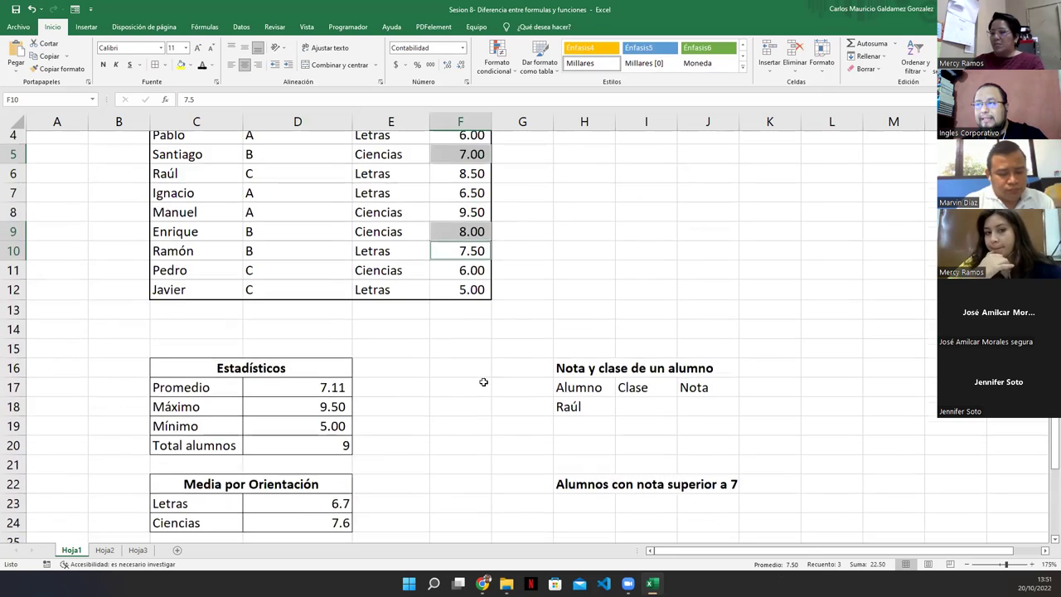
# Step: Select the class C grades in F6, F11 and F12 to check their average against the Media por Clase results
pyautogui.scroll(1, 484, 382)
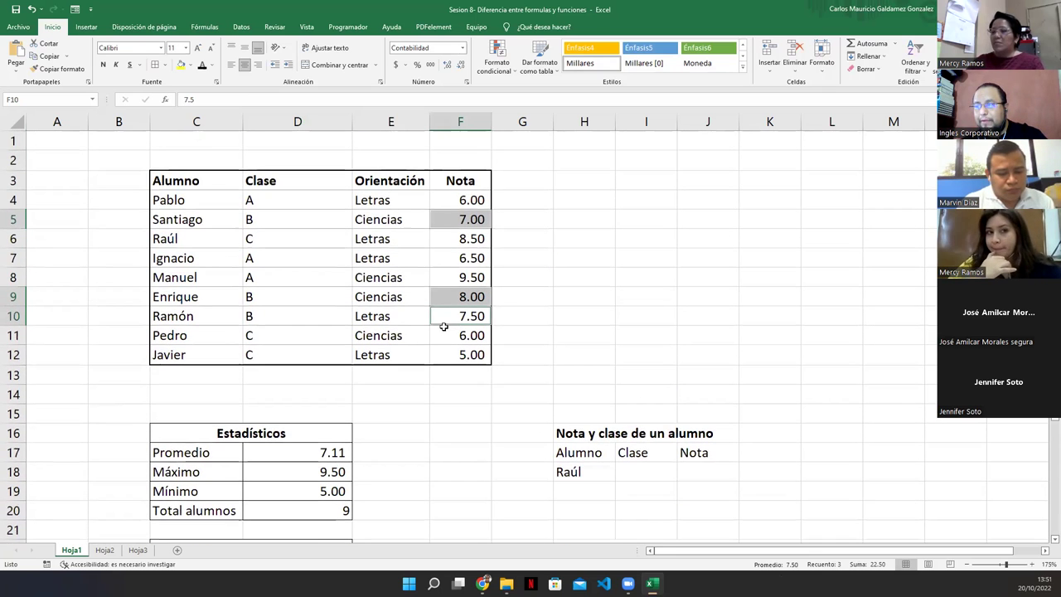
pyautogui.click(457, 239)
pyautogui.keyDown('ctrl'); pyautogui.click(453, 335); pyautogui.keyUp('ctrl')
pyautogui.keyDown('ctrl'); pyautogui.click(456, 354); pyautogui.keyUp('ctrl')
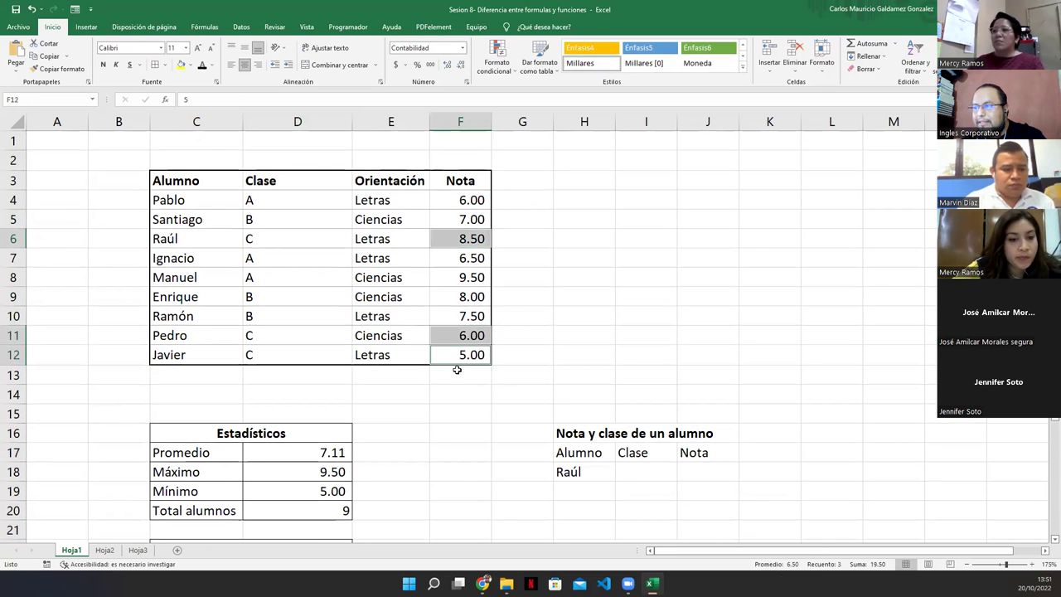
pyautogui.scroll(-3, 445, 431)
pyautogui.click(284, 479)
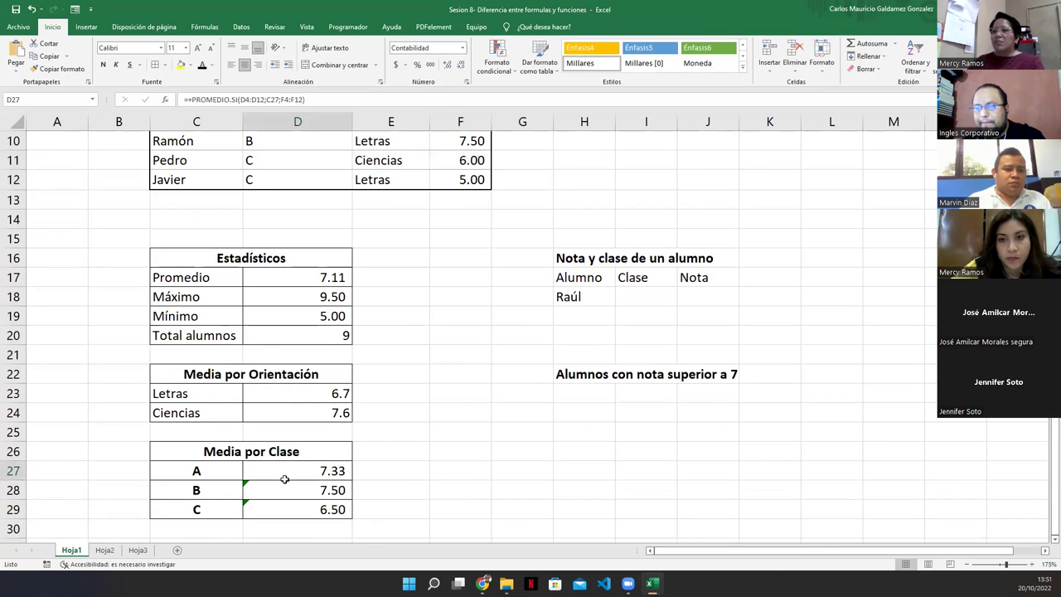
pyautogui.moveTo(284, 479); pyautogui.dragTo(294, 502)
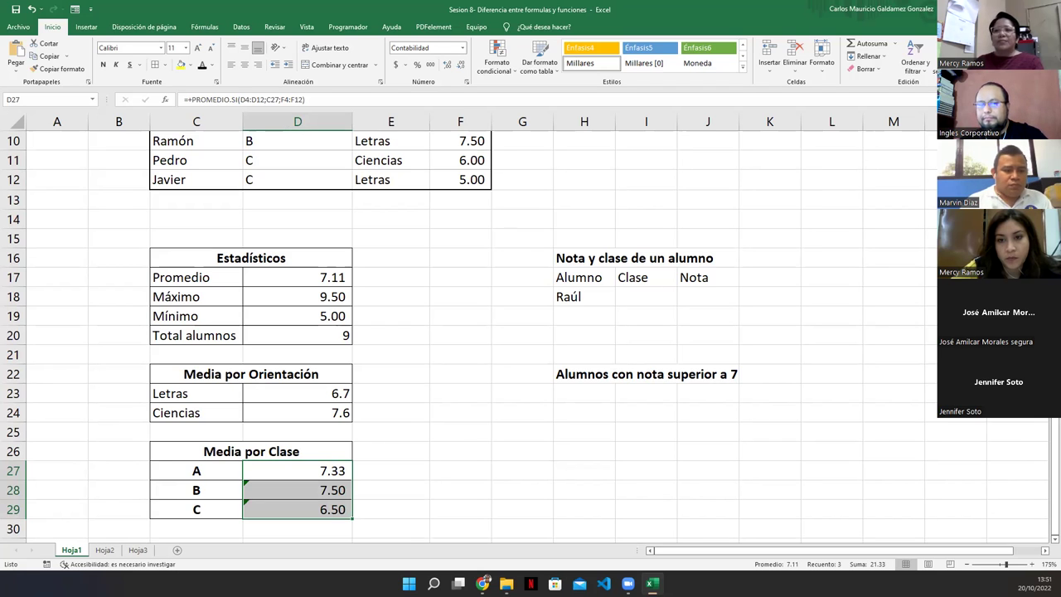
pyautogui.click(374, 368)
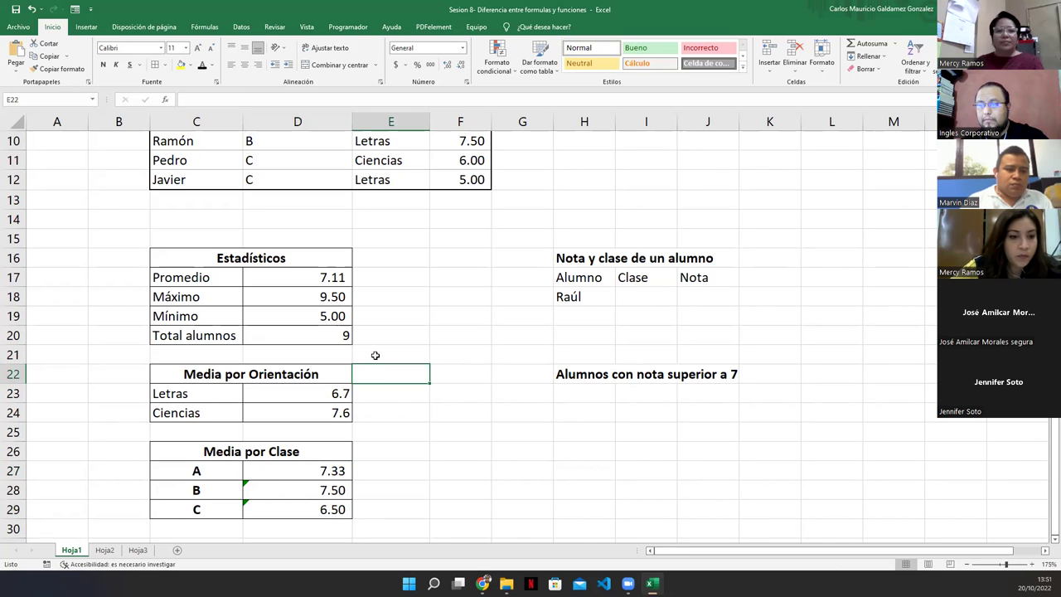
# Step: Dismiss the formula error indicators on the class B and C averages in D28 and D29
pyautogui.click(246, 484)
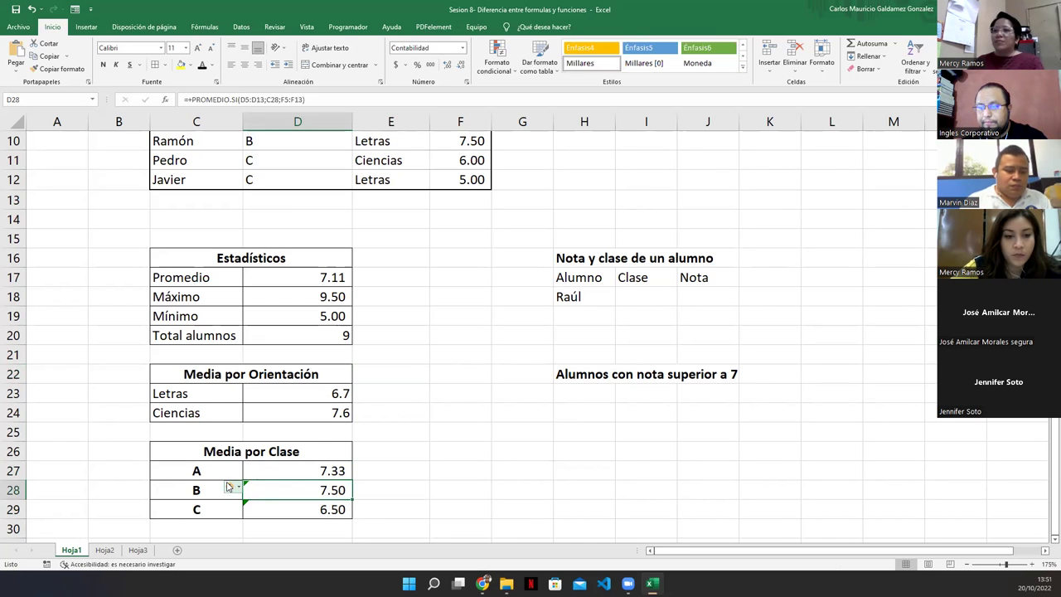
pyautogui.click(229, 487)
pyautogui.click(247, 448)
pyautogui.click(249, 507)
pyautogui.click(231, 504)
pyautogui.click(253, 464)
pyautogui.click(295, 484)
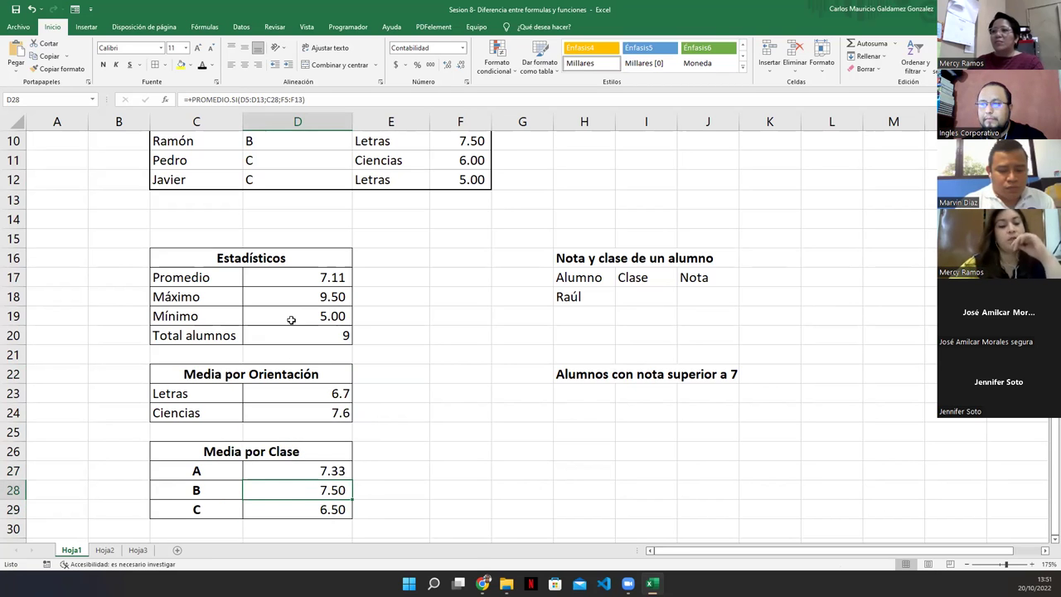
# Step: Apply horizontal centering to the results in D17:D20, D23:D24 and D27:D29 of the three summary tables
pyautogui.moveTo(293, 276); pyautogui.dragTo(296, 335)
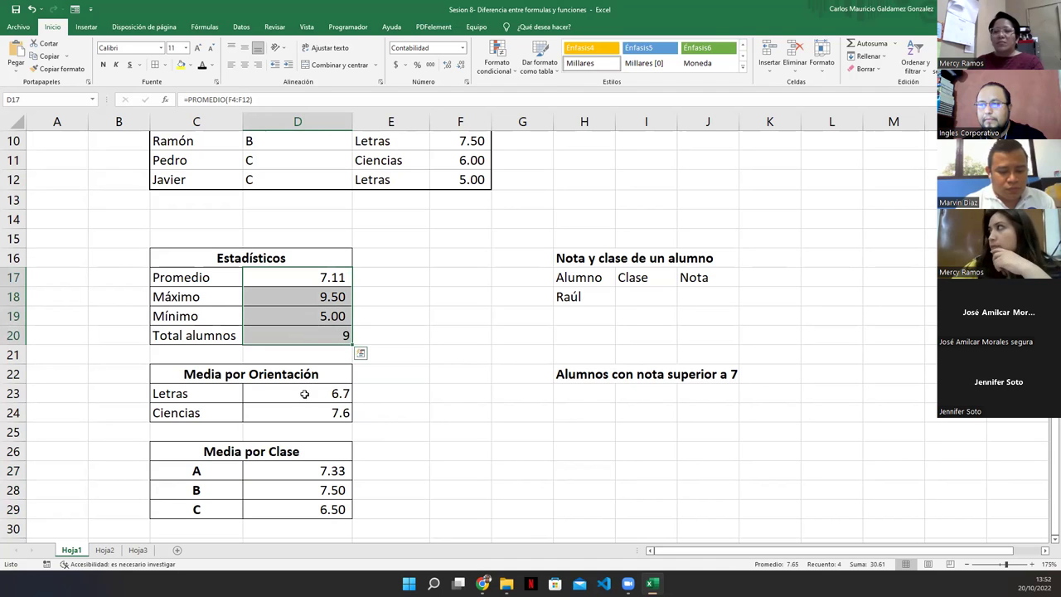
pyautogui.keyDown('ctrl'); pyautogui.moveTo(307, 391); pyautogui.dragTo(308, 412); pyautogui.keyUp('ctrl')
pyautogui.keyDown('ctrl'); pyautogui.moveTo(299, 472); pyautogui.dragTo(303, 504); pyautogui.keyUp('ctrl')
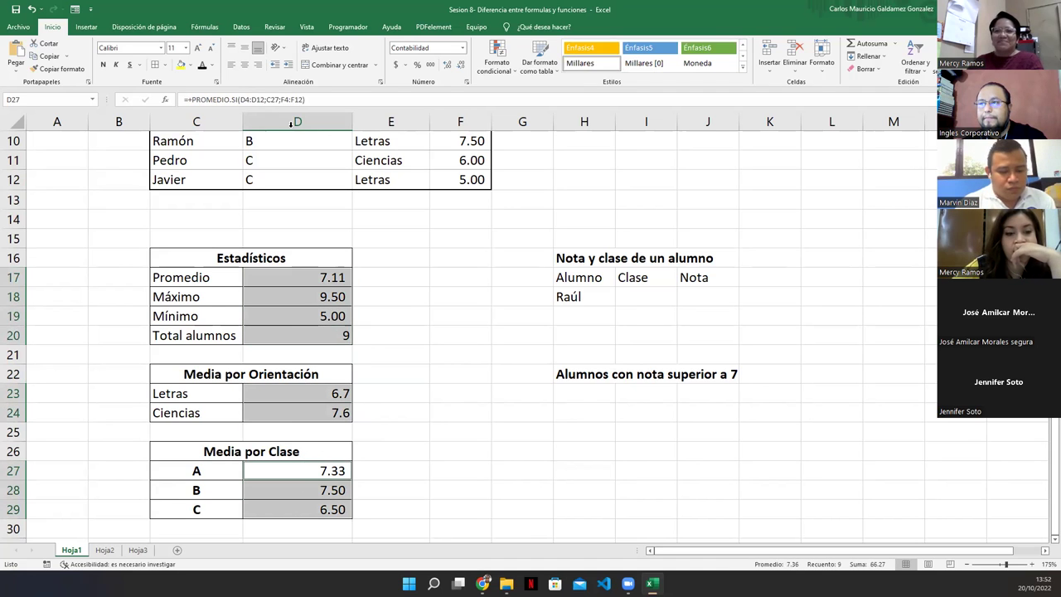
pyautogui.click(246, 67)
pyautogui.moveTo(301, 282); pyautogui.dragTo(303, 319)
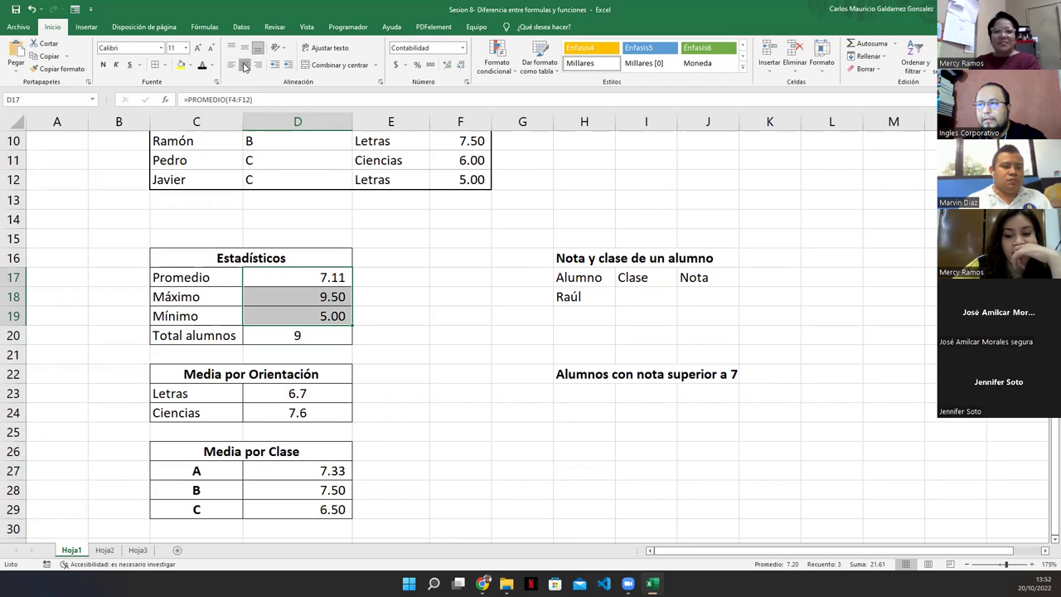
pyautogui.click(293, 282)
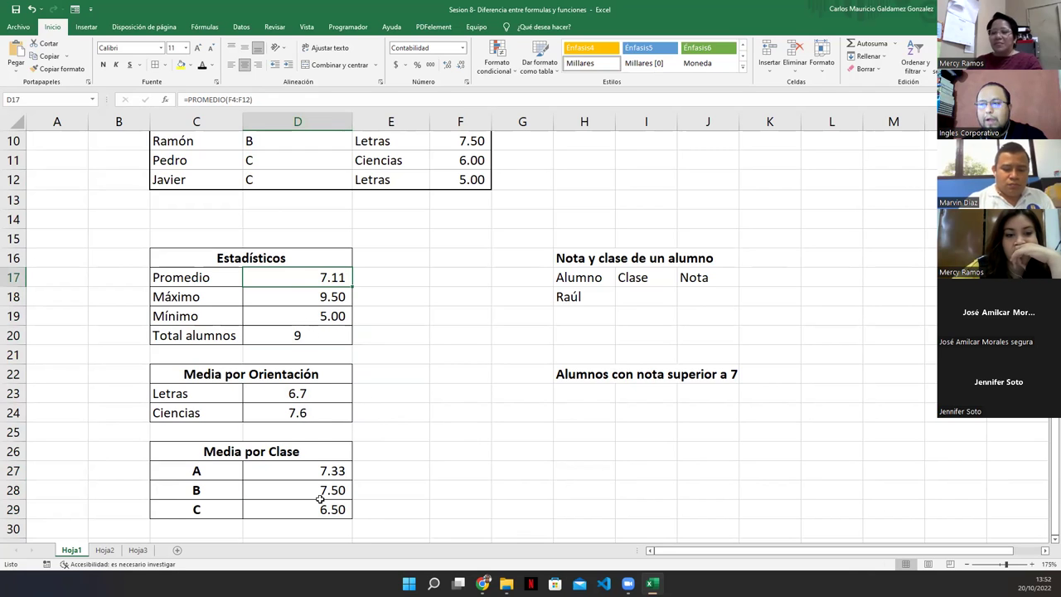
# Step: Remove the unneeded plus sign after the equals sign in the class A average formula in D27
pyautogui.click(288, 470)
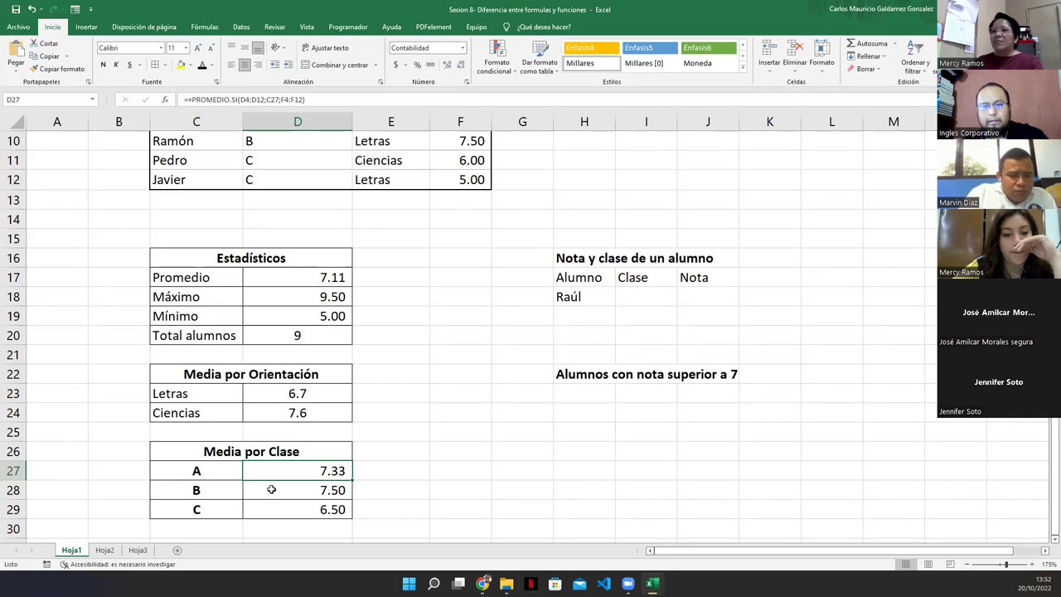
pyautogui.doubleClick(279, 474)
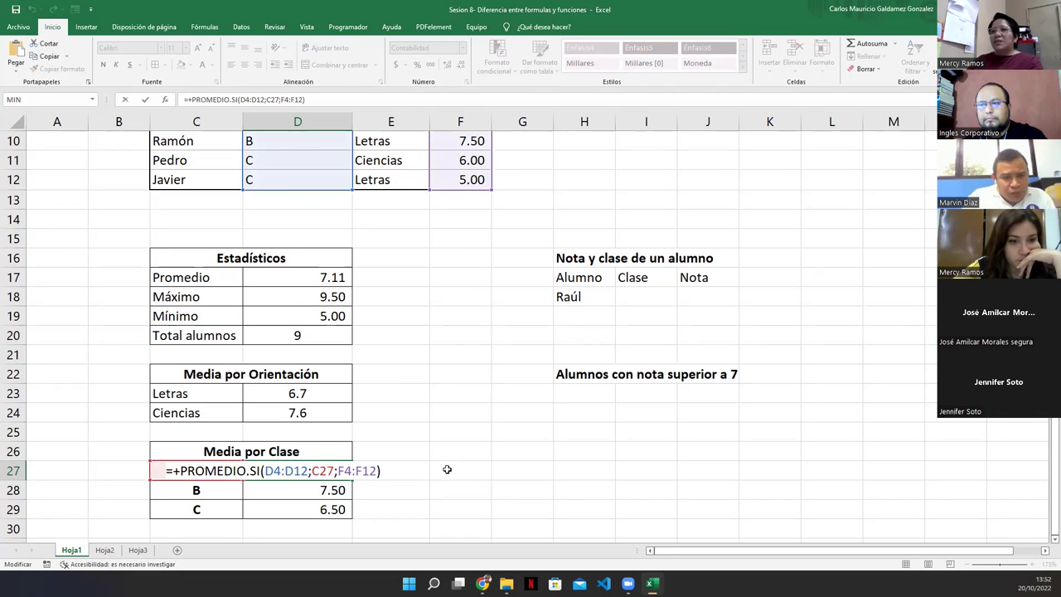
pyautogui.scroll(1, 457, 464)
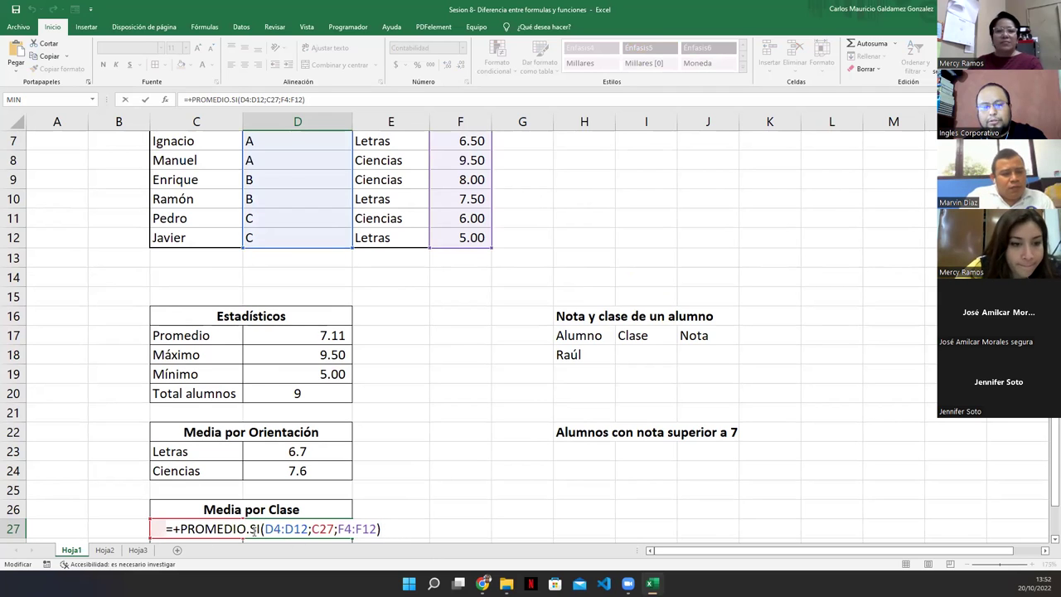
pyautogui.scroll(-1, 435, 495)
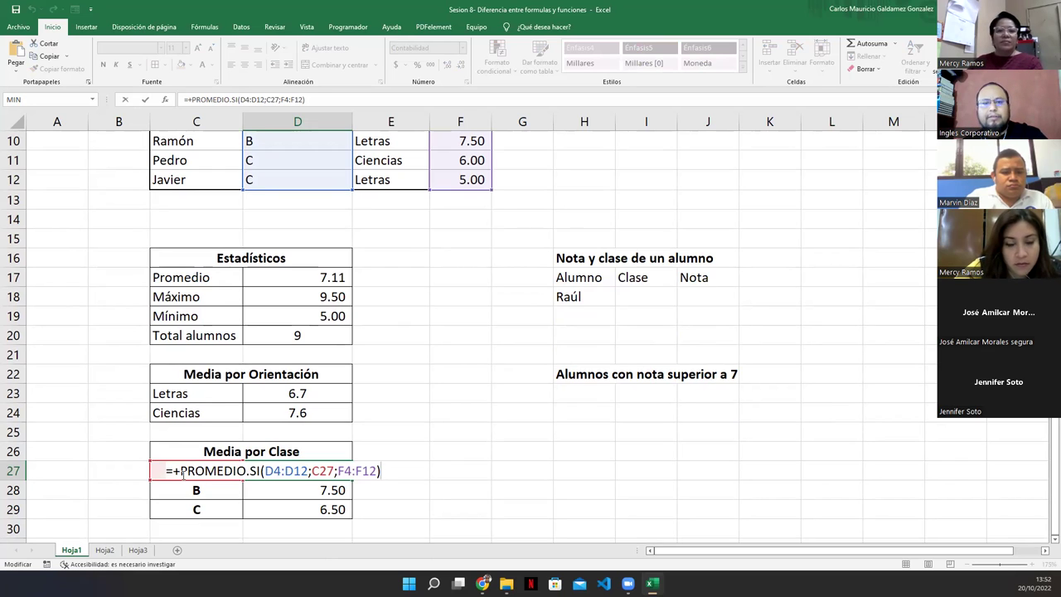
pyautogui.click(181, 472)
pyautogui.press('BackSpace')
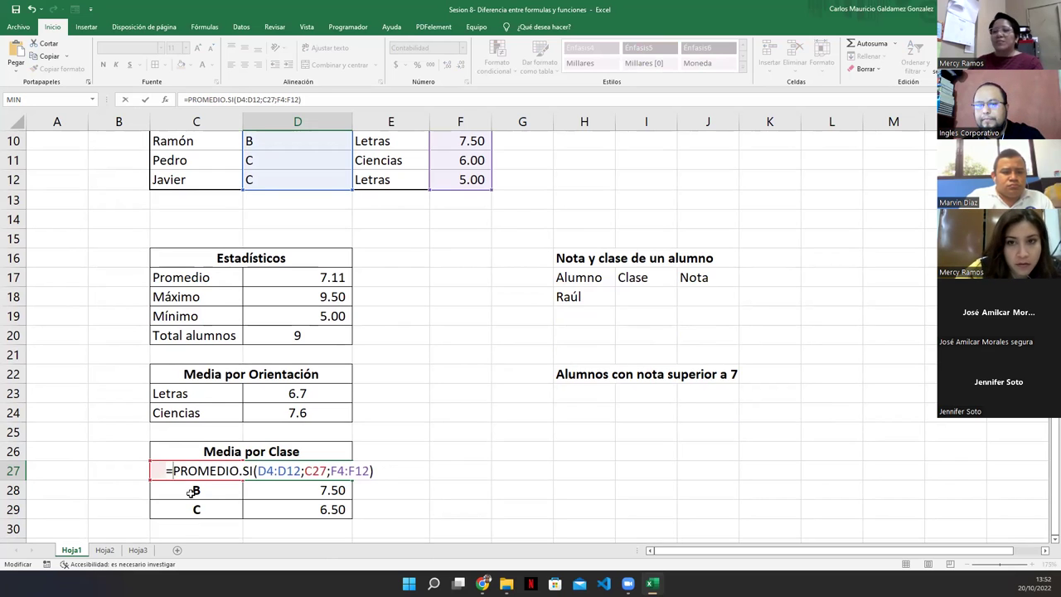
pyautogui.press('Return')
# Step: Reopen the D27 formula and examine its class range, criterion and grade range against the student table
pyautogui.click(276, 472)
pyautogui.doubleClick(276, 472)
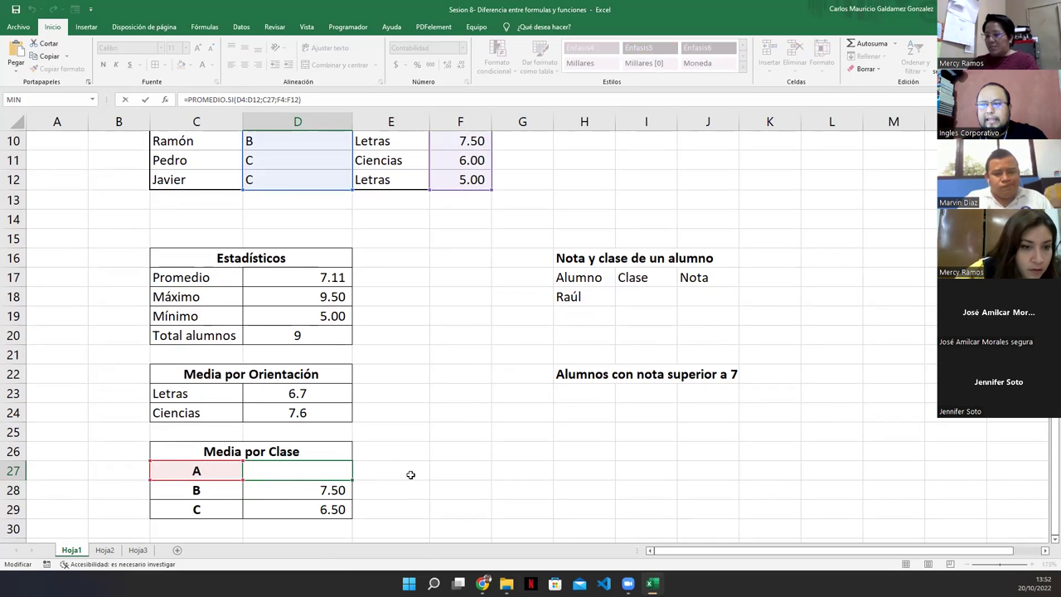
pyautogui.scroll(3, 410, 473)
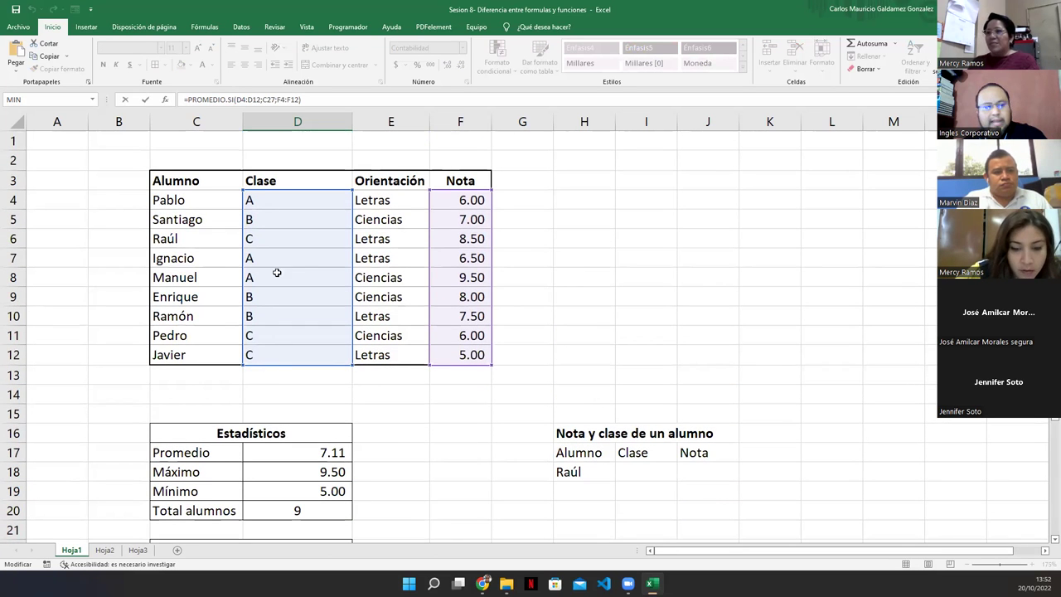
pyautogui.scroll(-5, 342, 472)
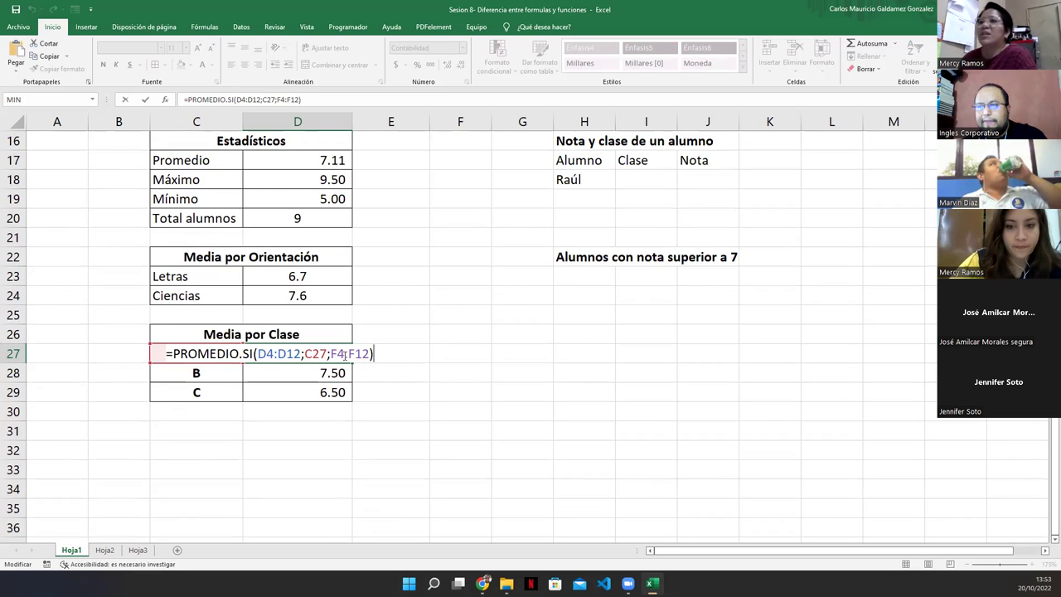
pyautogui.scroll(5, 407, 376)
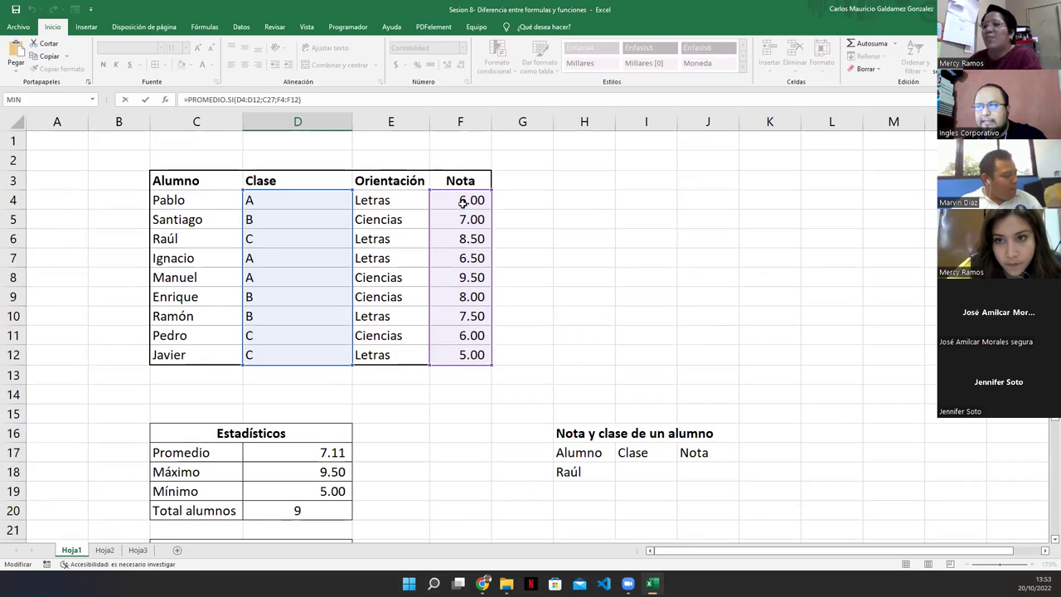
pyautogui.scroll(-4, 274, 503)
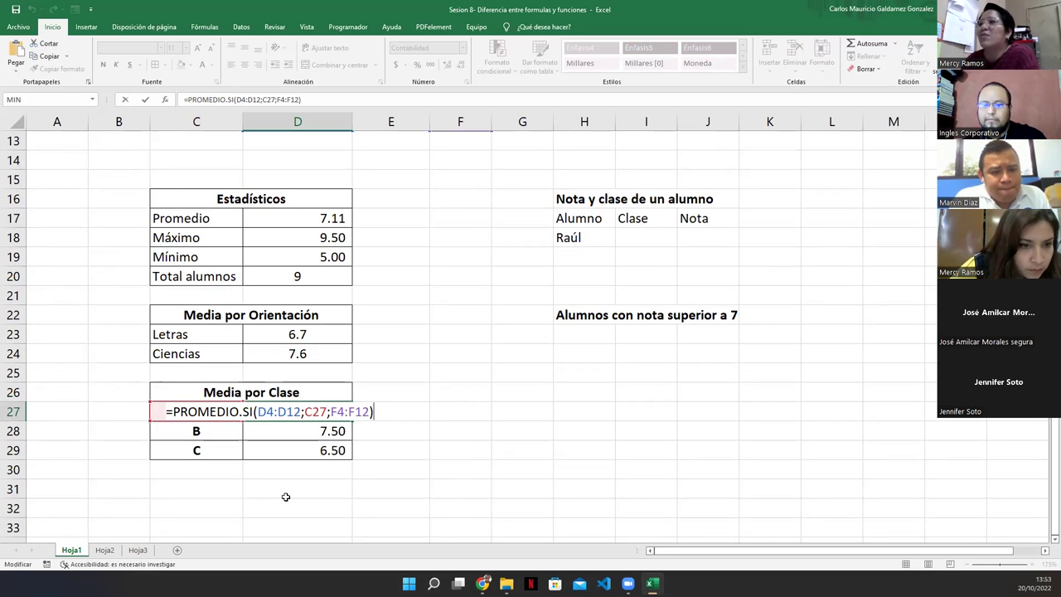
pyautogui.press('Return')
# Step: Look at the grade table on Hoja2, and return to the class C average in D29 on Hoja1
pyautogui.click(104, 550)
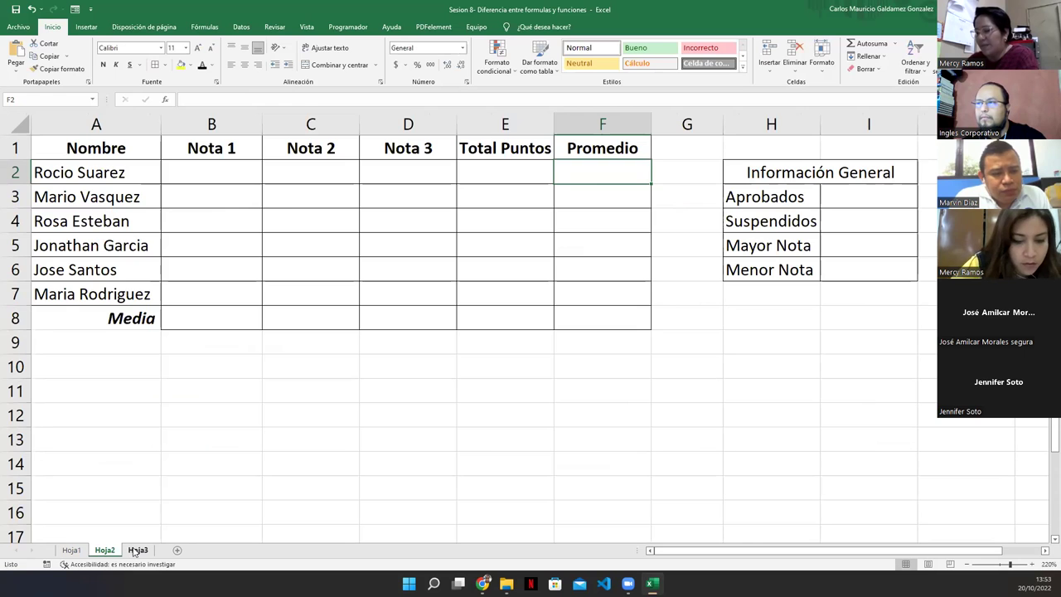
pyautogui.click(72, 552)
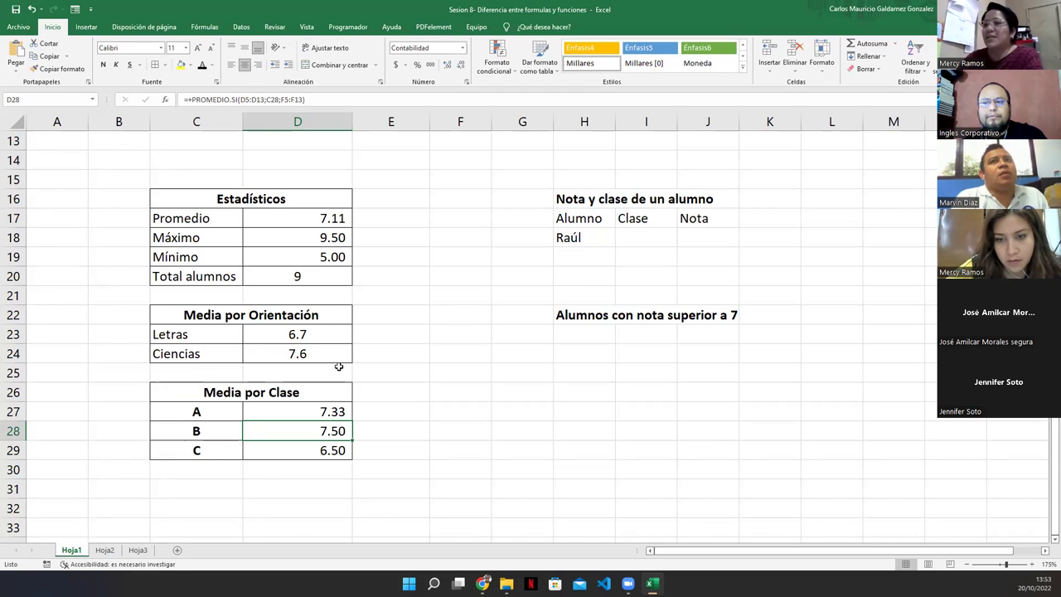
pyautogui.click(272, 454)
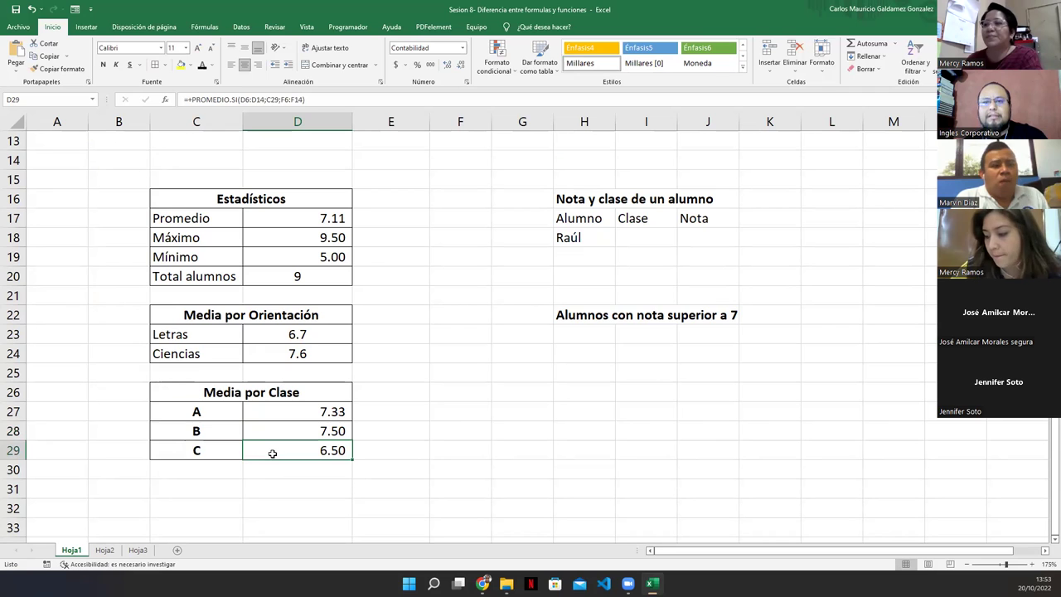
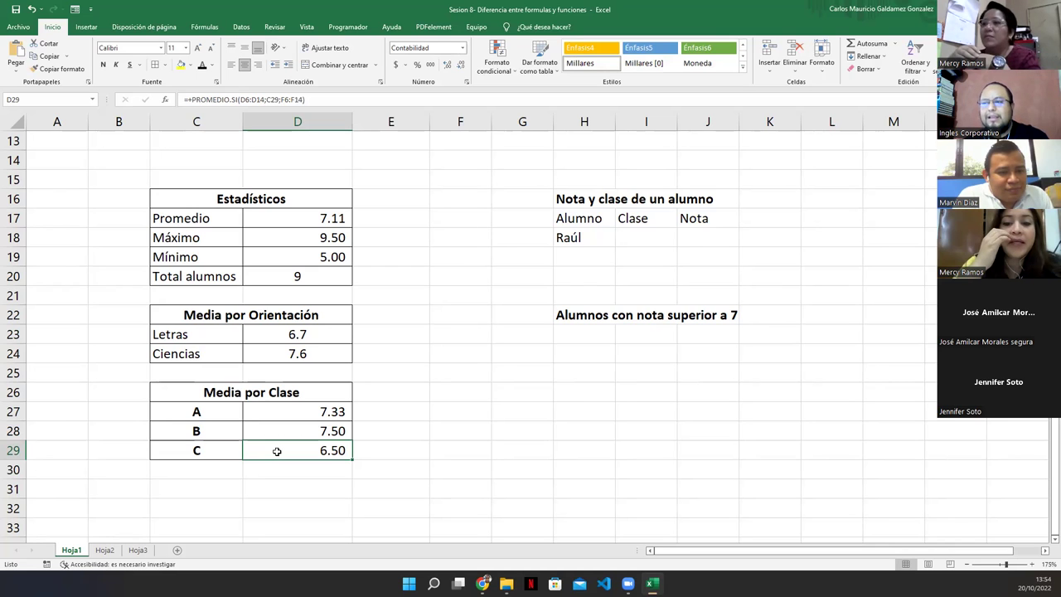
# Step: Examine the ranges and criteria of the PROMEDIO.SI formulas for Letras in D23 and Ciencias in D24 against the student table
pyautogui.click(287, 332)
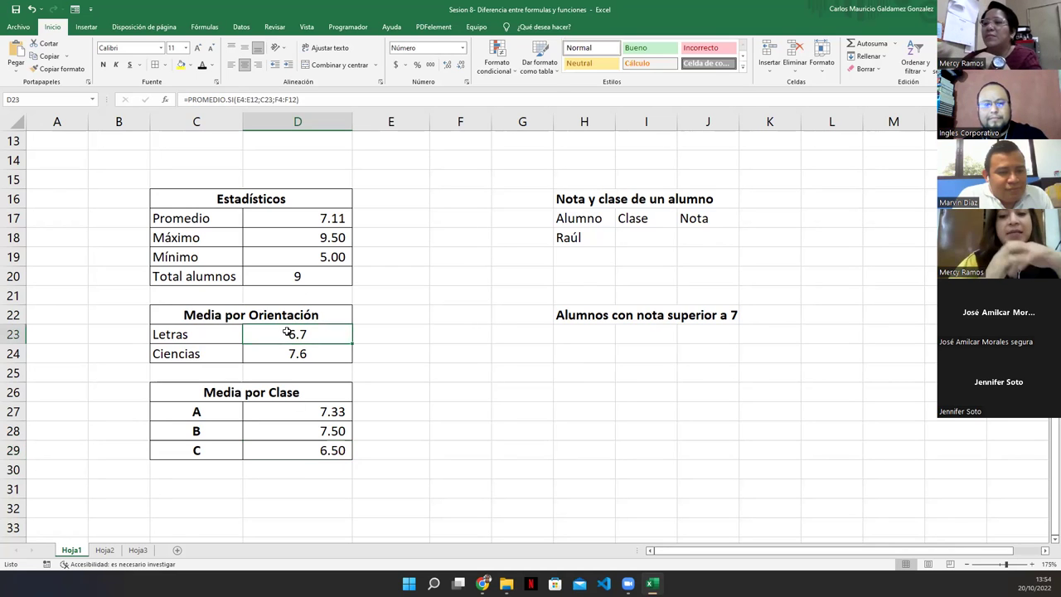
pyautogui.doubleClick(286, 333)
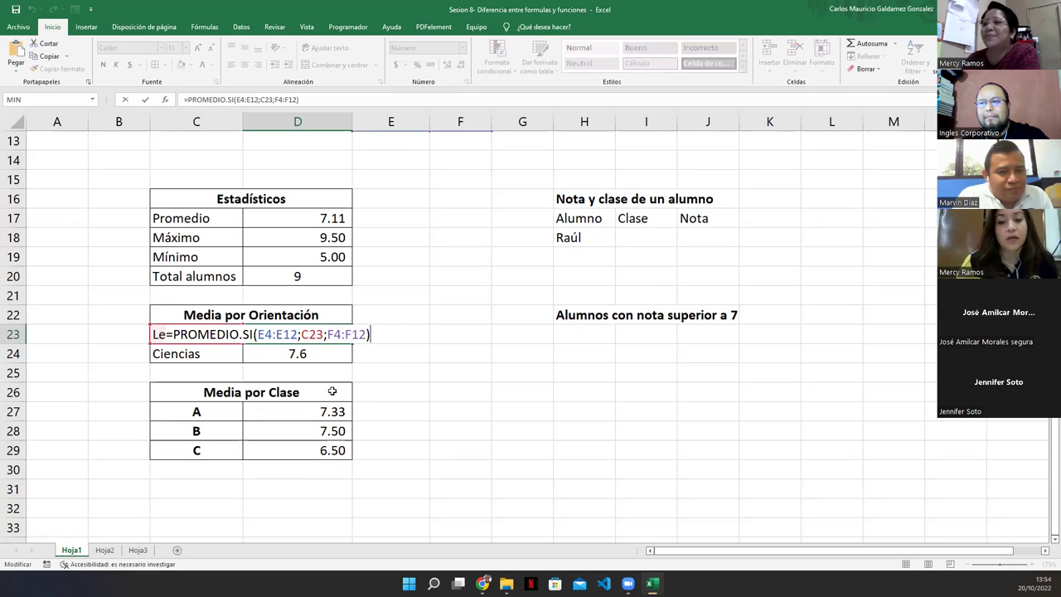
pyautogui.press('Return')
pyautogui.doubleClick(274, 354)
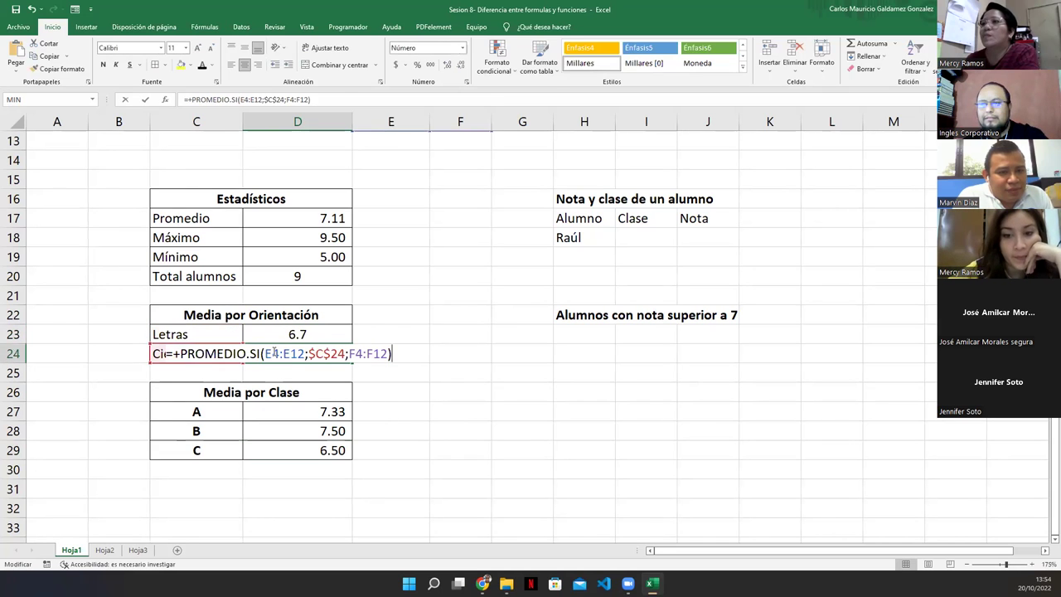
pyautogui.scroll(3, 385, 375)
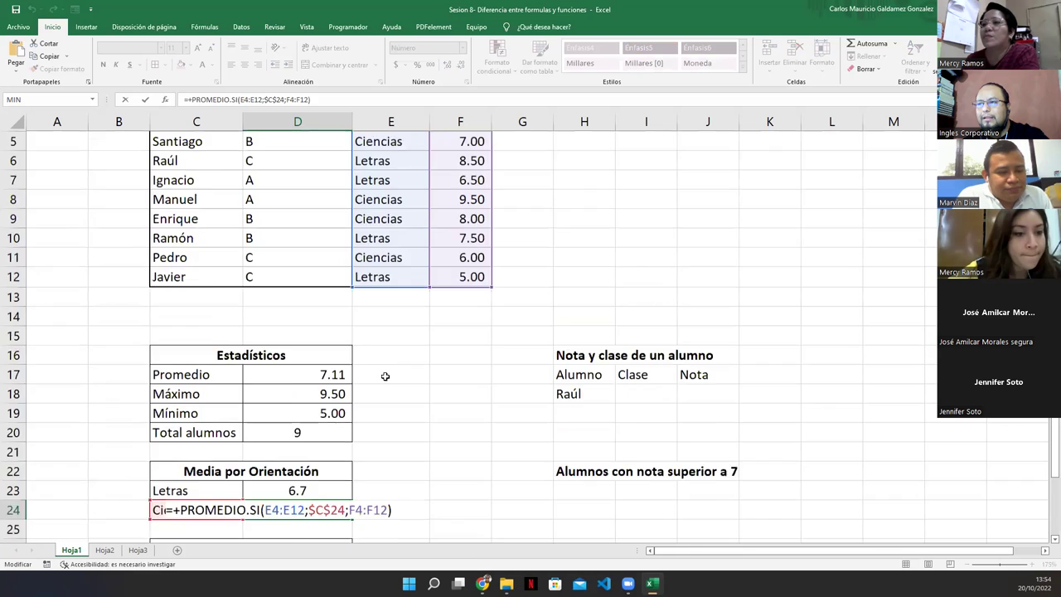
pyautogui.scroll(2, 385, 375)
pyautogui.scroll(-3, 384, 375)
pyautogui.click(296, 405)
pyautogui.click(296, 394)
pyautogui.doubleClick(296, 395)
pyautogui.scroll(3, 421, 420)
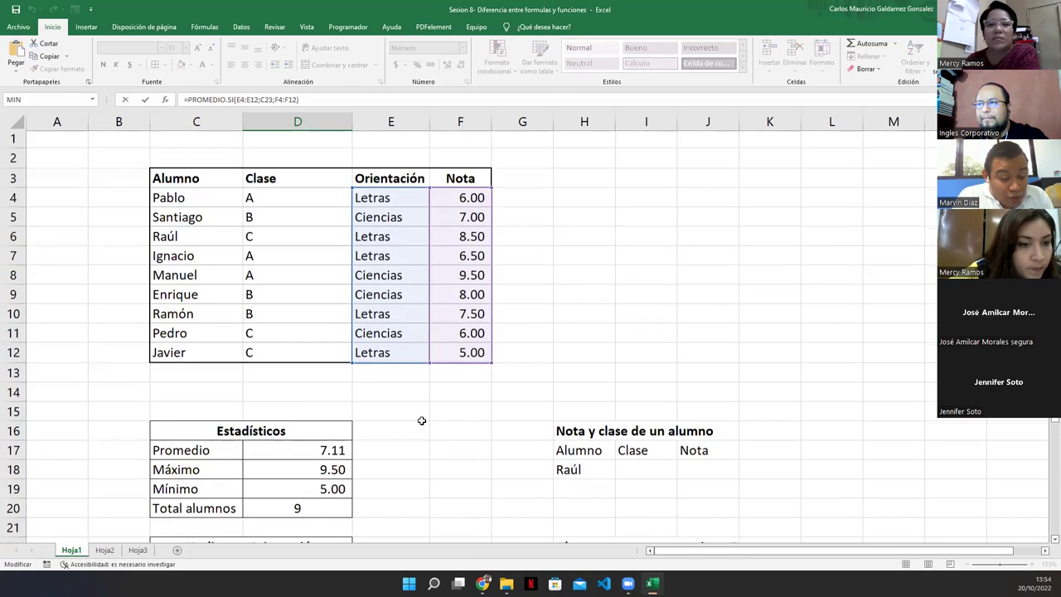
pyautogui.scroll(-3, 421, 420)
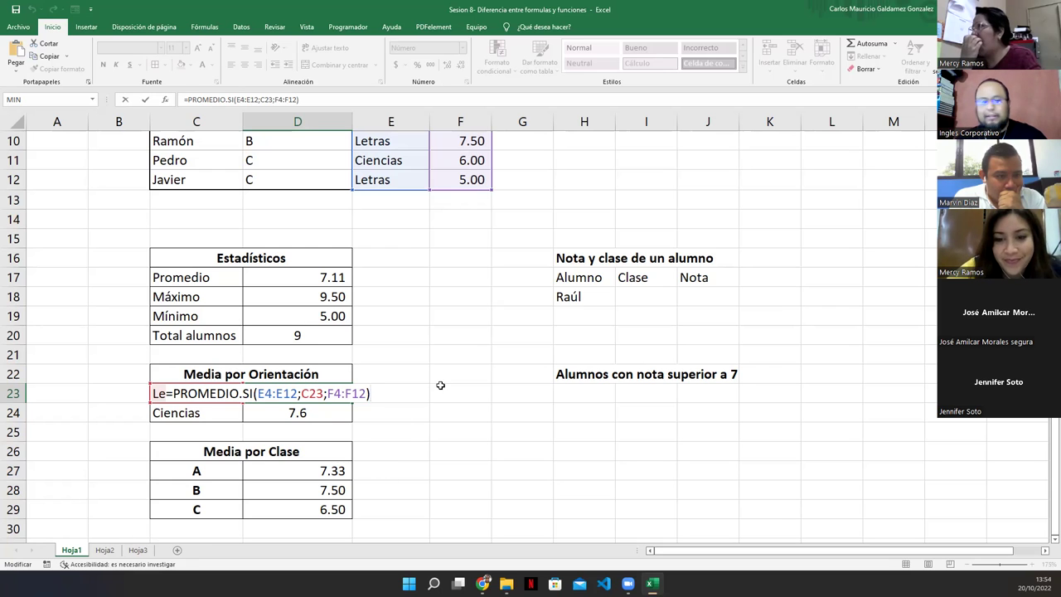
pyautogui.hotkey('ctrl', 'Return')
# Step: Merge and center the title "Nota y clase de un alumno" across H16:J16, and apply all borders to H16:J18
pyautogui.click(611, 294)
pyautogui.scroll(3, 614, 355)
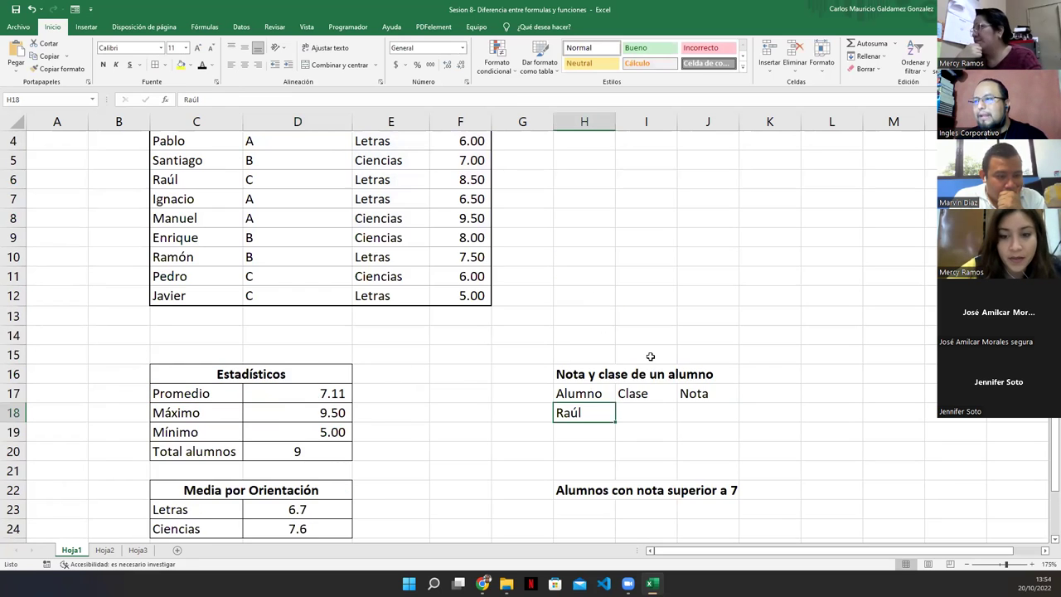
pyautogui.moveTo(570, 432); pyautogui.dragTo(721, 433)
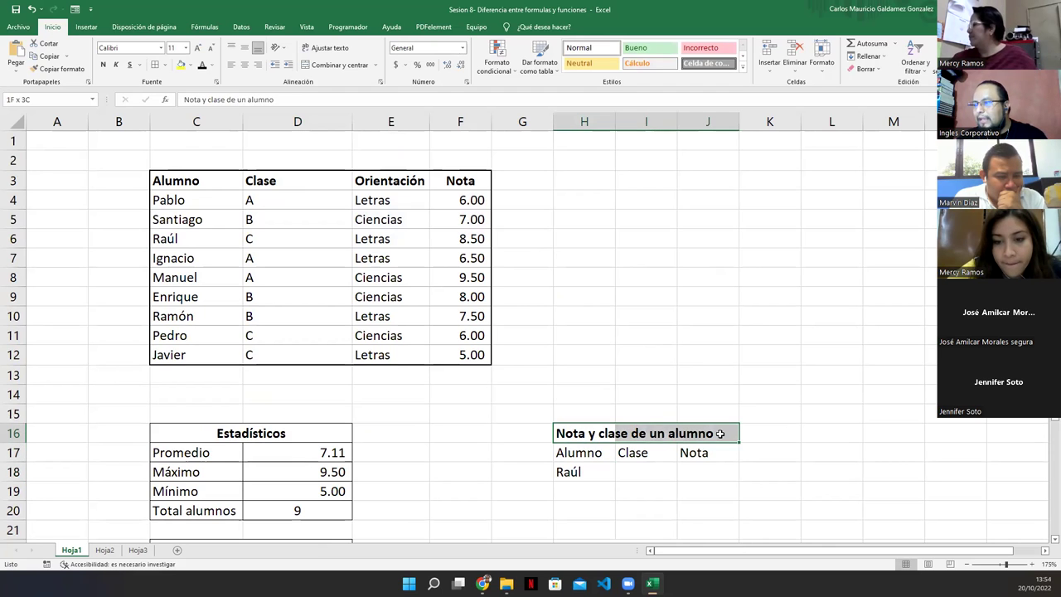
pyautogui.click(336, 66)
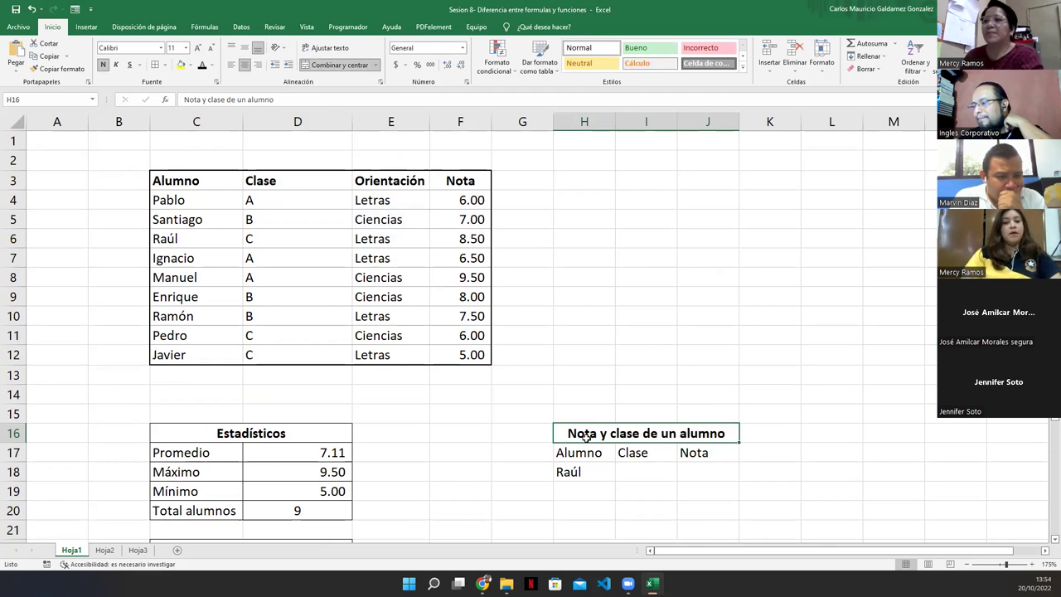
pyautogui.moveTo(586, 434); pyautogui.dragTo(592, 469)
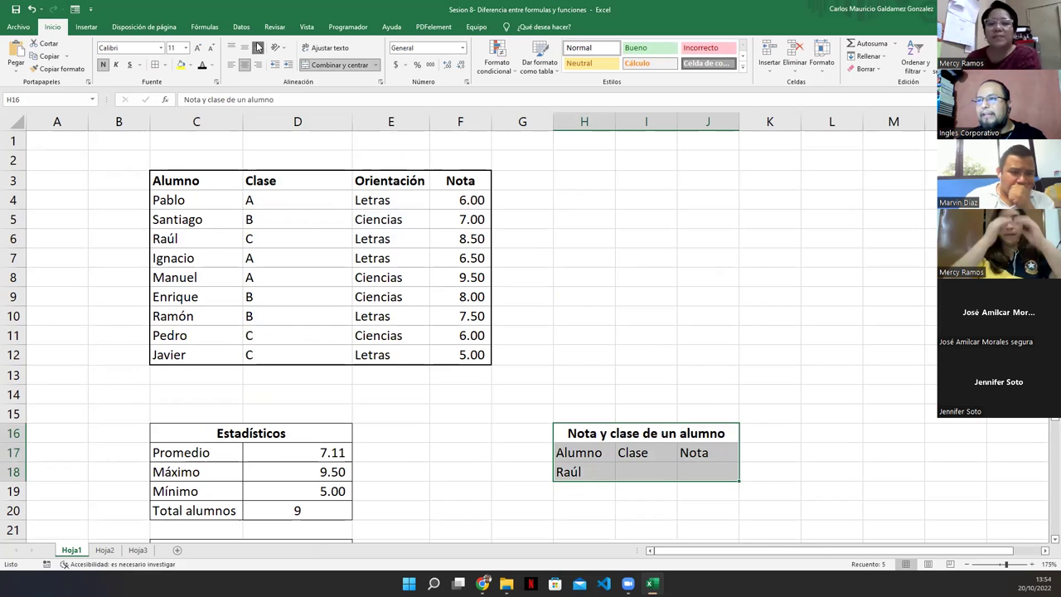
pyautogui.click(155, 65)
# Step: Make the headers Alumno, Clase and Nota in H17:J17 bold and horizontally centered
pyautogui.moveTo(587, 452); pyautogui.dragTo(705, 452)
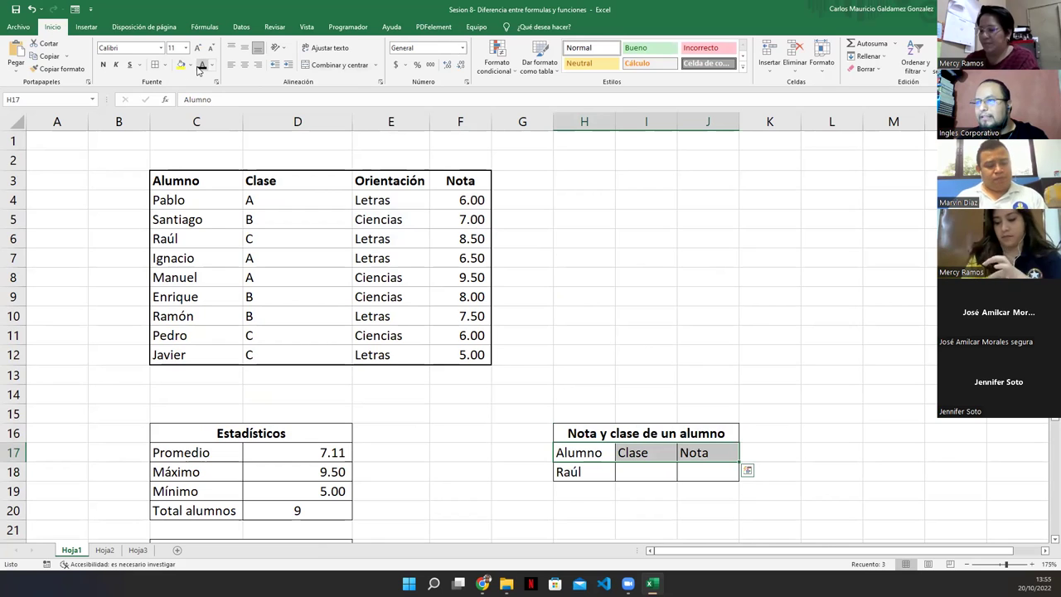
pyautogui.click(102, 64)
pyautogui.click(245, 64)
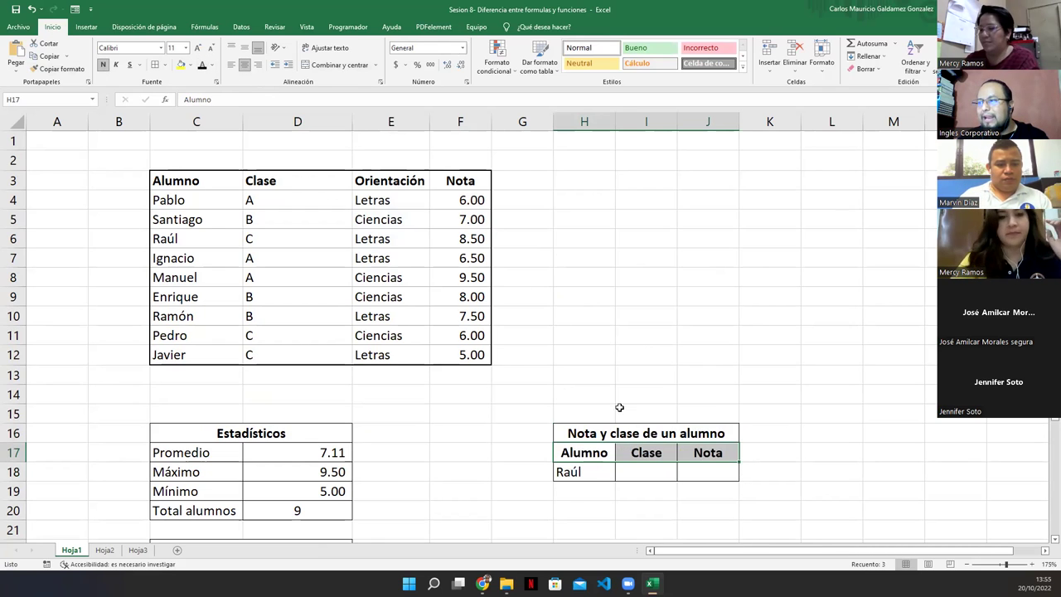
# Step: Examine the student name in H18, the empty Clase and Nota cells, the source columns, and the existing formula in L18
pyautogui.click(590, 469)
pyautogui.moveTo(176, 199); pyautogui.dragTo(178, 354)
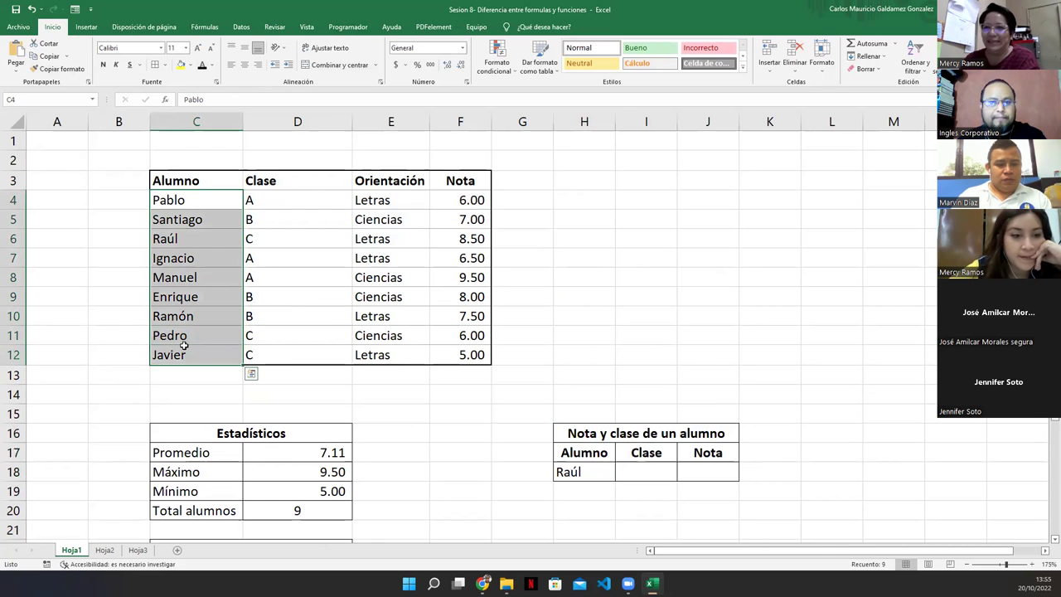
pyautogui.click(646, 468)
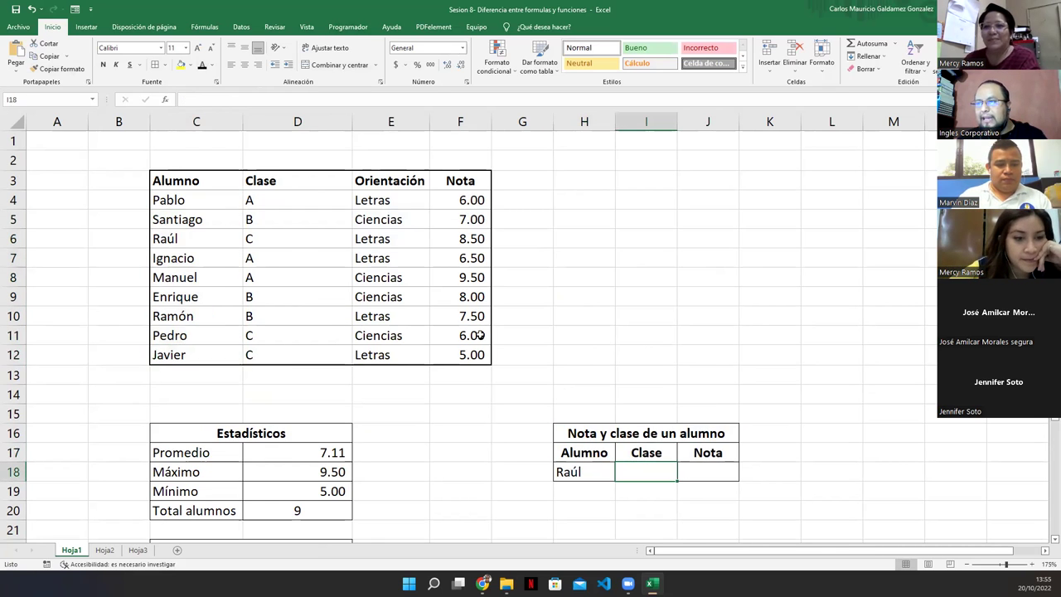
pyautogui.click(707, 472)
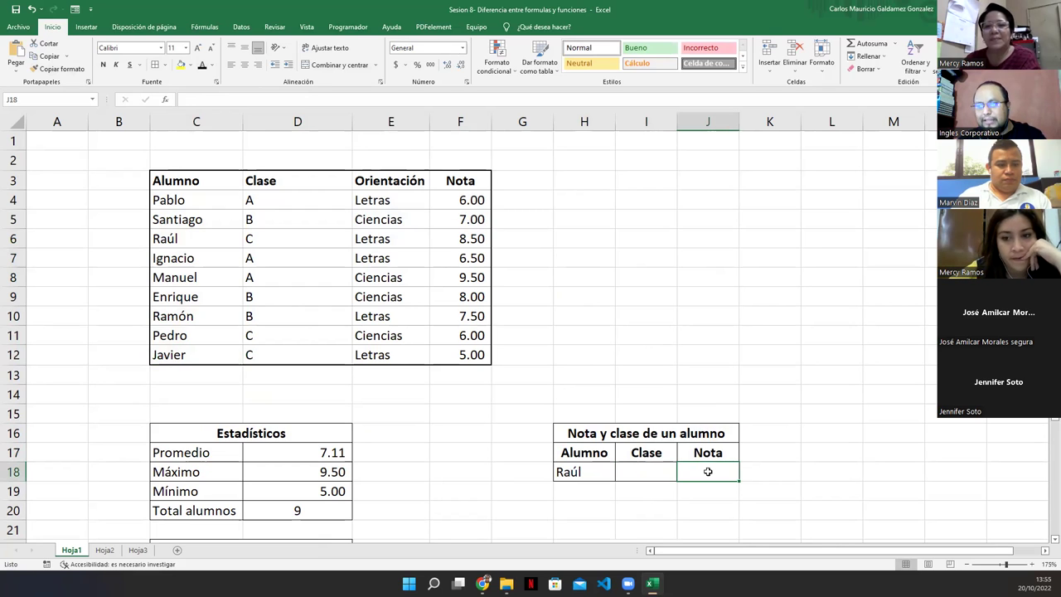
pyautogui.click(276, 201)
pyautogui.click(459, 200)
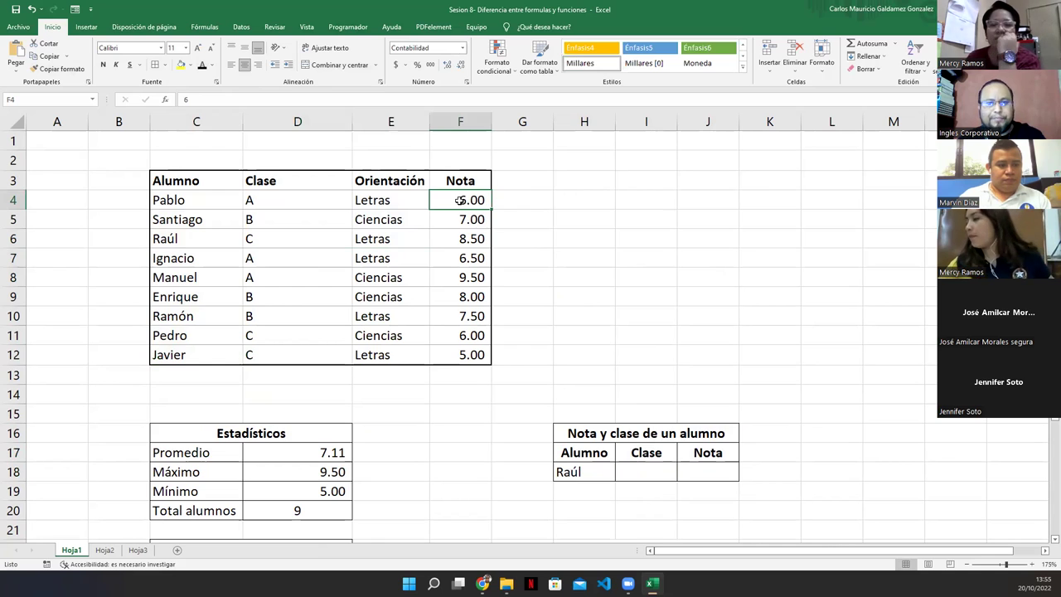
pyautogui.click(755, 477)
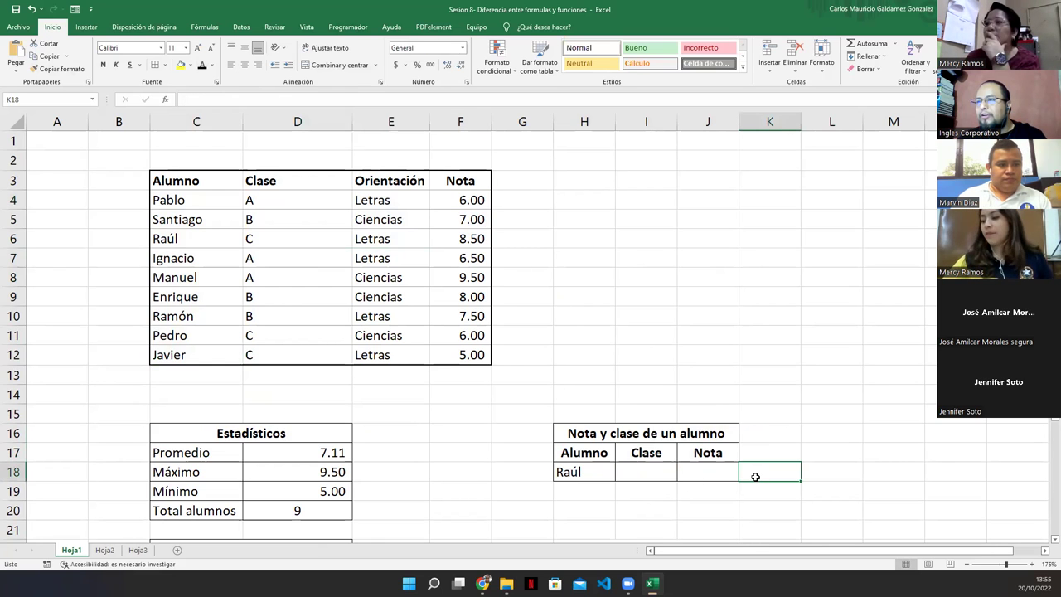
pyautogui.click(832, 474)
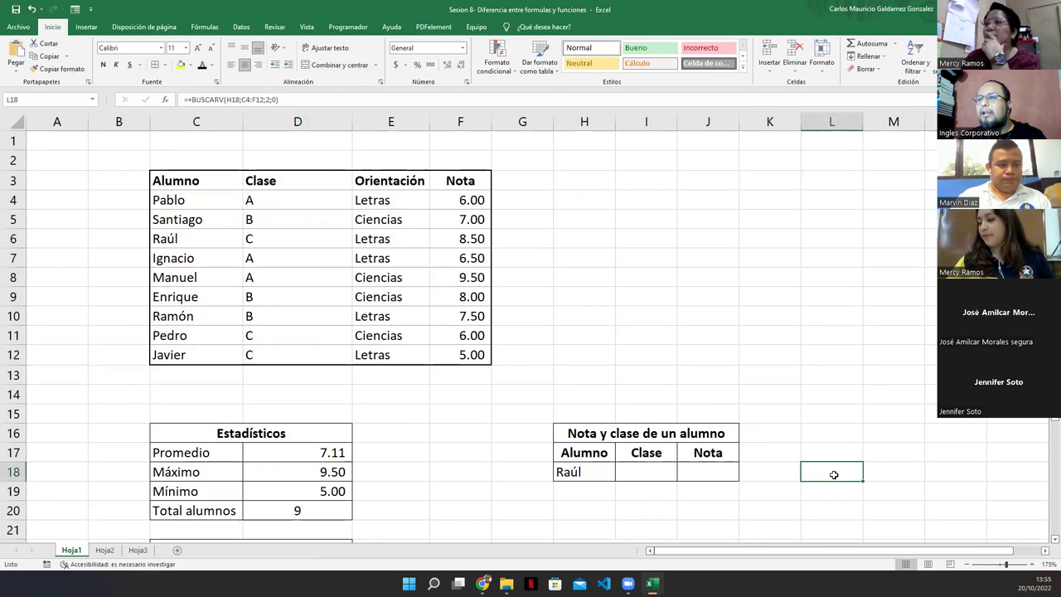
pyautogui.click(881, 472)
pyautogui.click(839, 475)
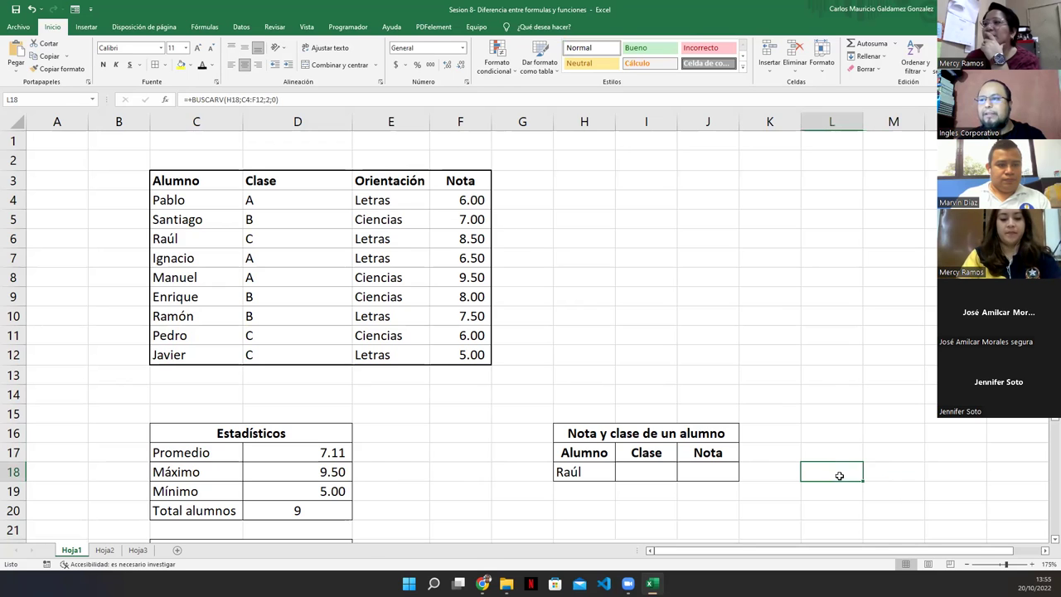
# Step: Start a BUSCARV formula in the Clase cell I18 and consult the function's help article, including its syntax and examples
pyautogui.click(638, 475)
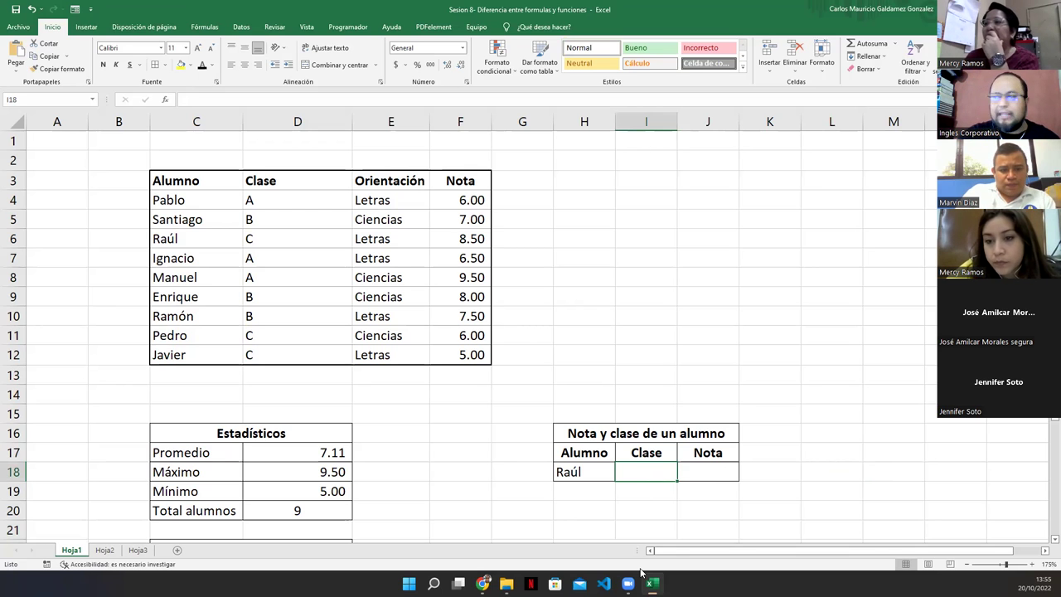
pyautogui.write('=buscarv')
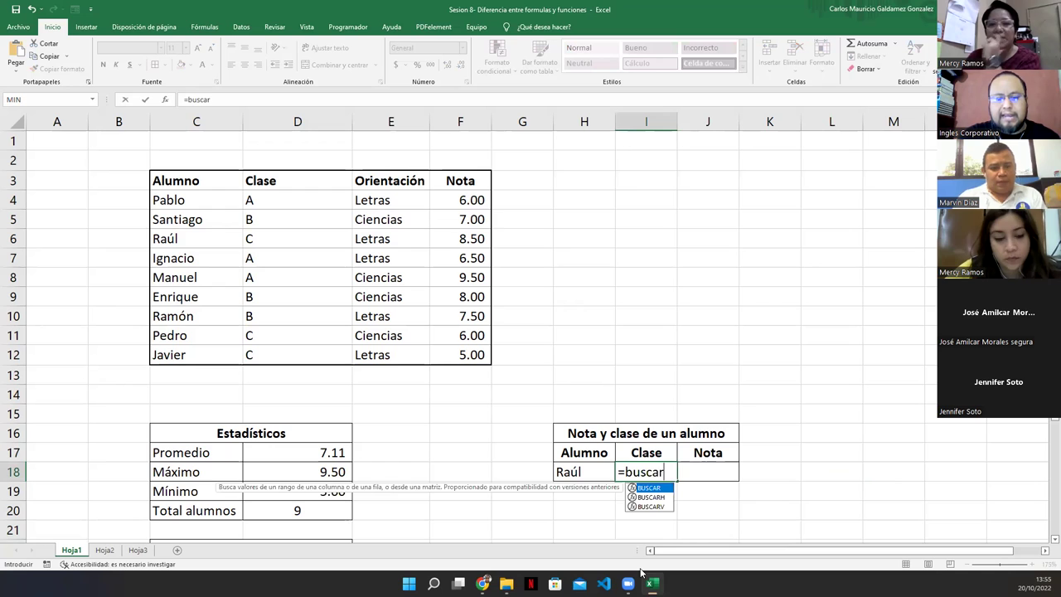
pyautogui.press('Tab')
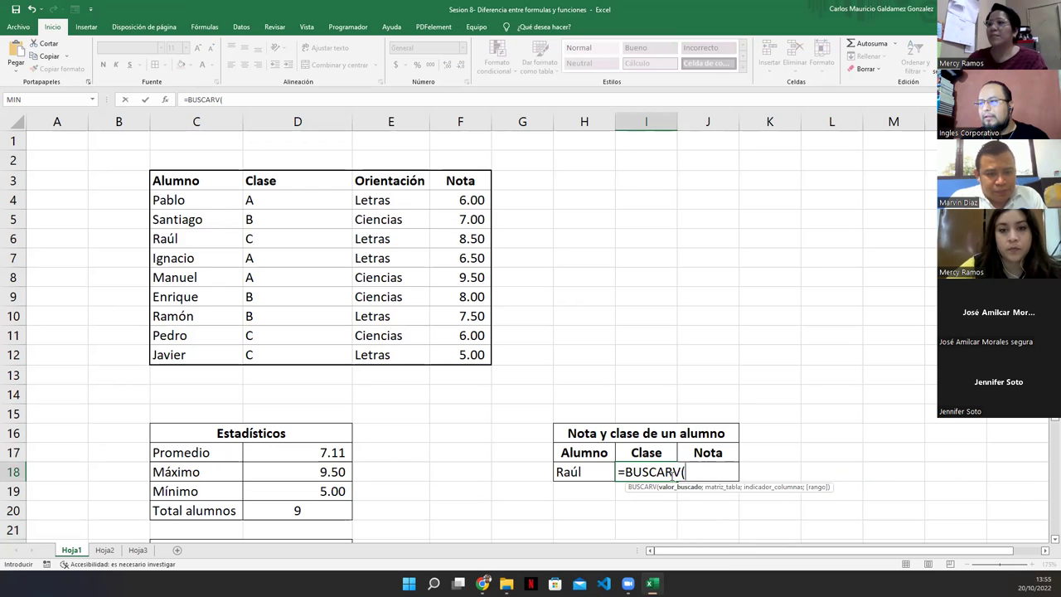
pyautogui.click(652, 488)
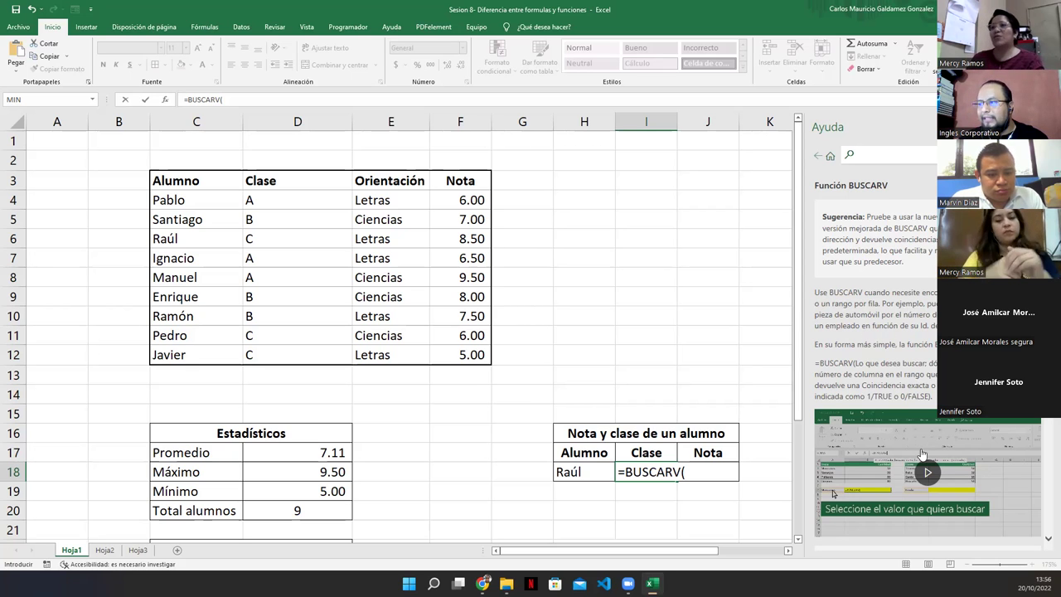
pyautogui.click(691, 472)
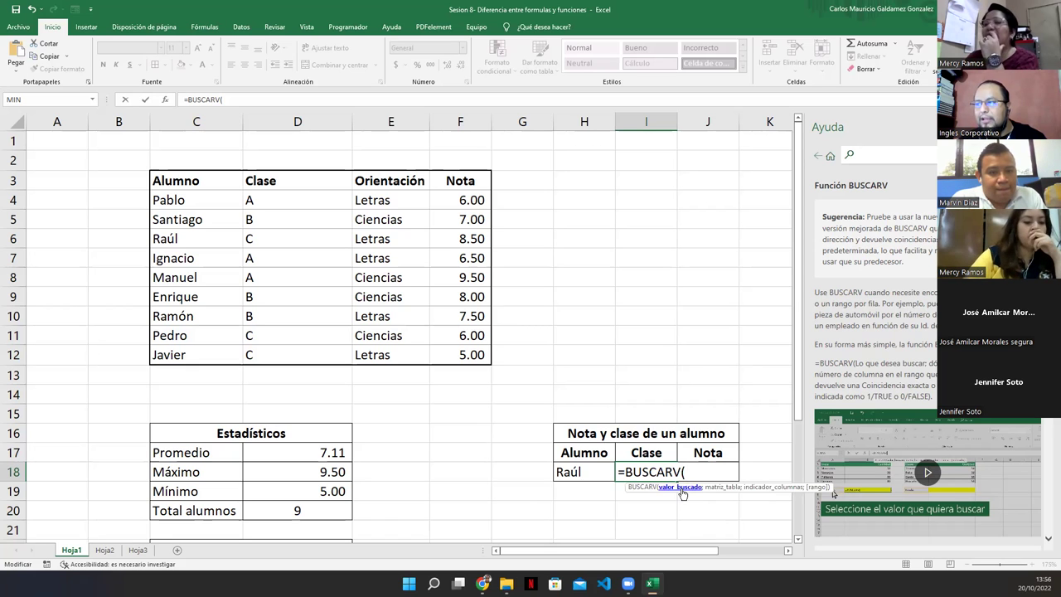
pyautogui.scroll(-2, 965, 425)
pyautogui.scroll(-6, 965, 425)
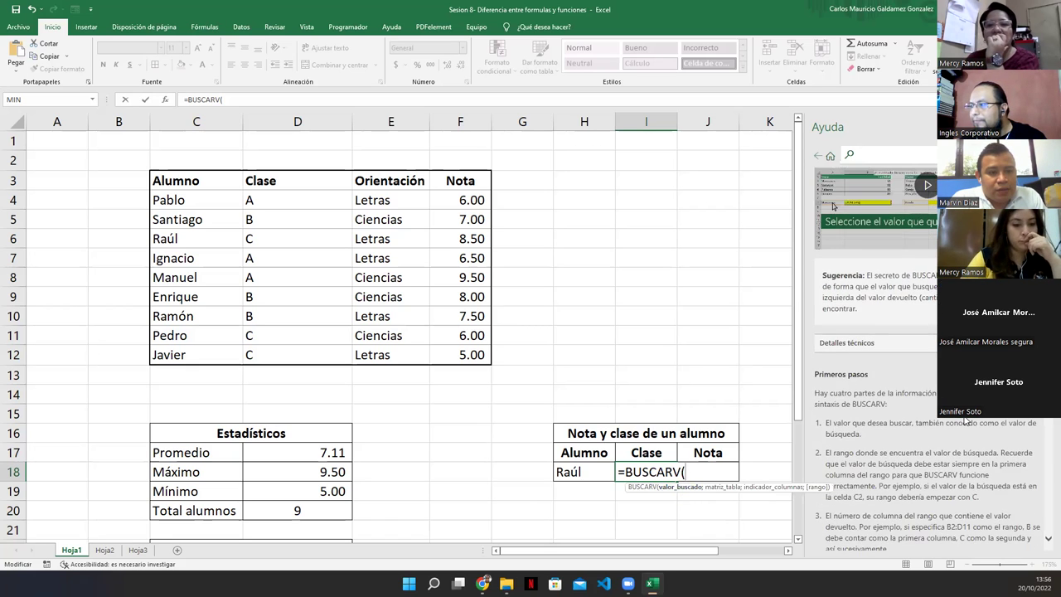
pyautogui.scroll(-3, 966, 422)
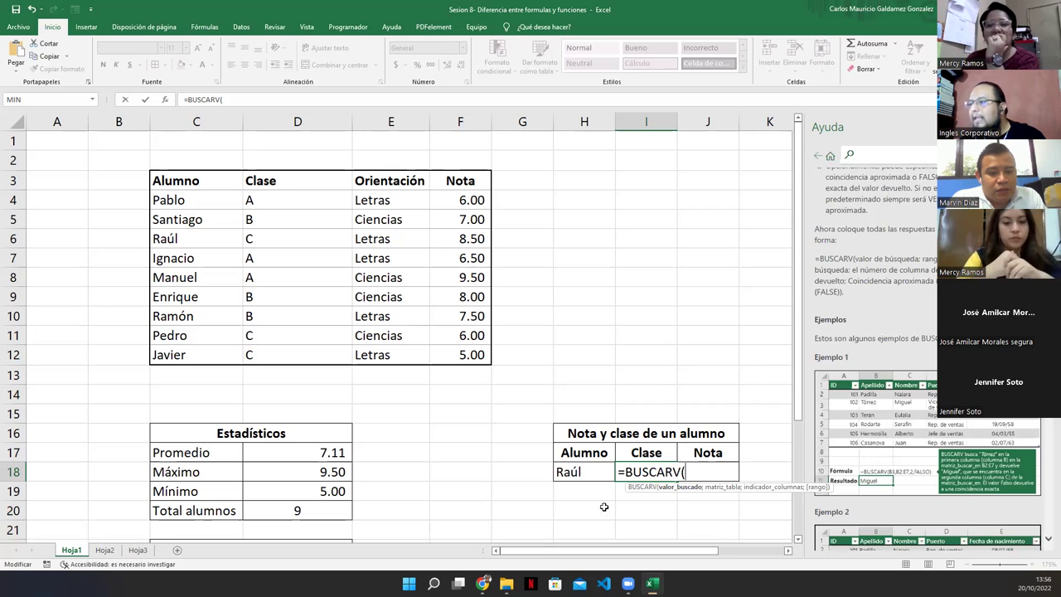
# Step: Complete the I18 formula as =BUSCARV(H18;C4:F12;2;FALSO) and center its result horizontally
pyautogui.click(582, 476)
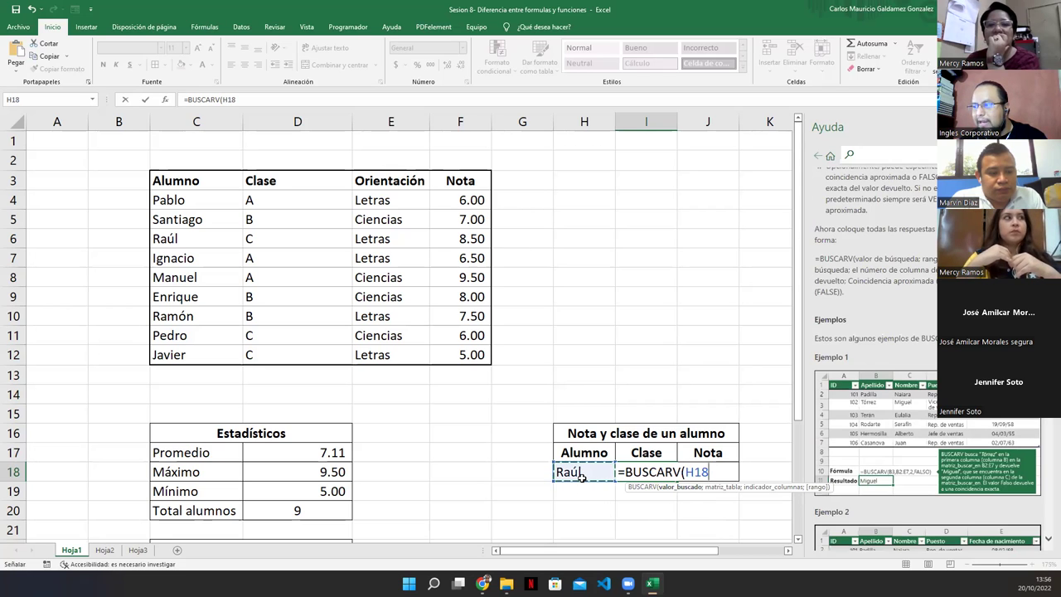
pyautogui.write(';')
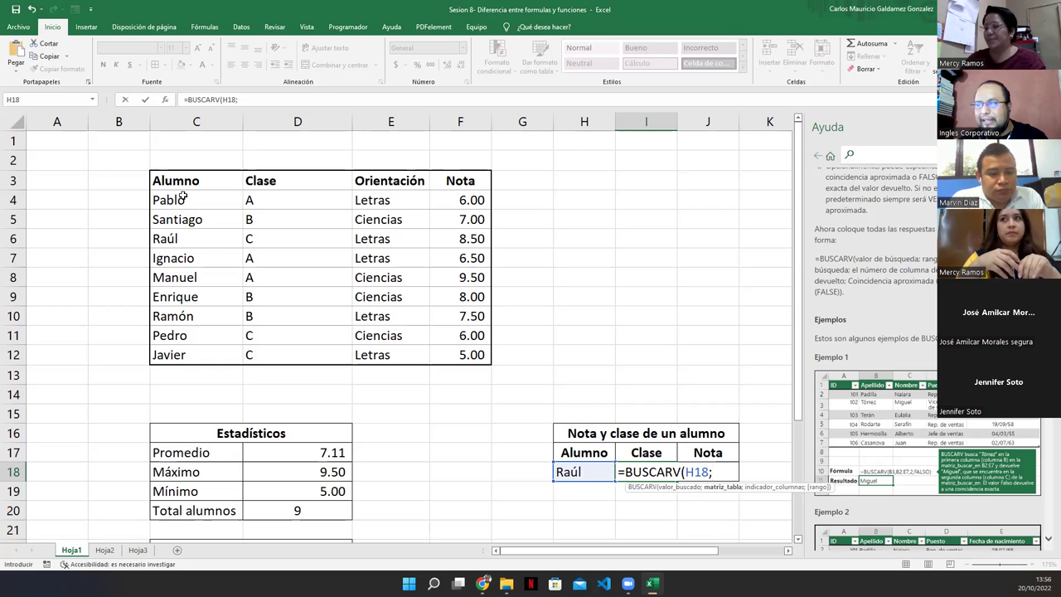
pyautogui.moveTo(183, 198); pyautogui.dragTo(443, 351)
pyautogui.write(';')
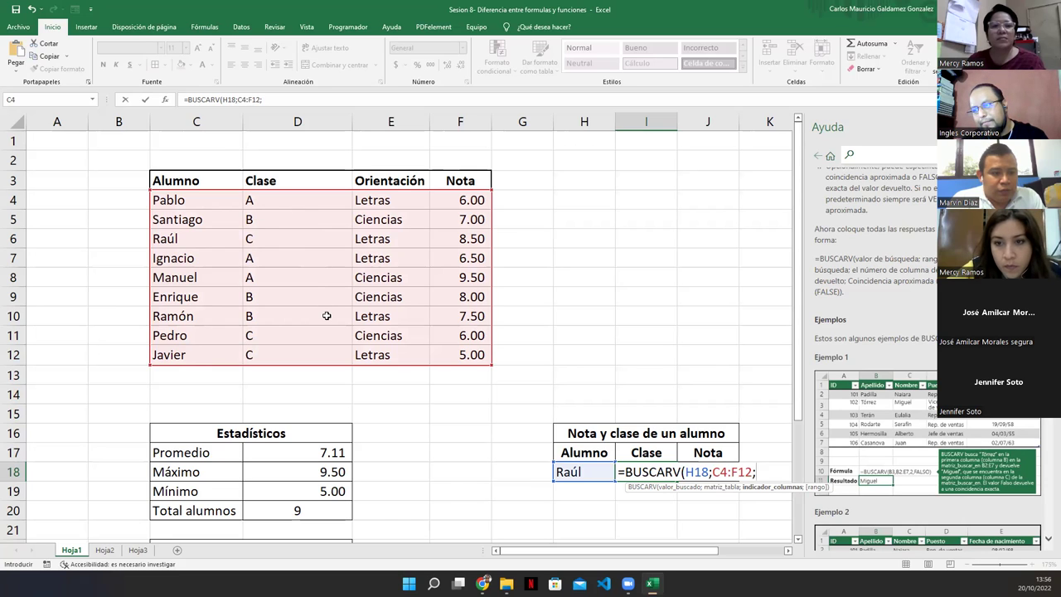
pyautogui.write('2')
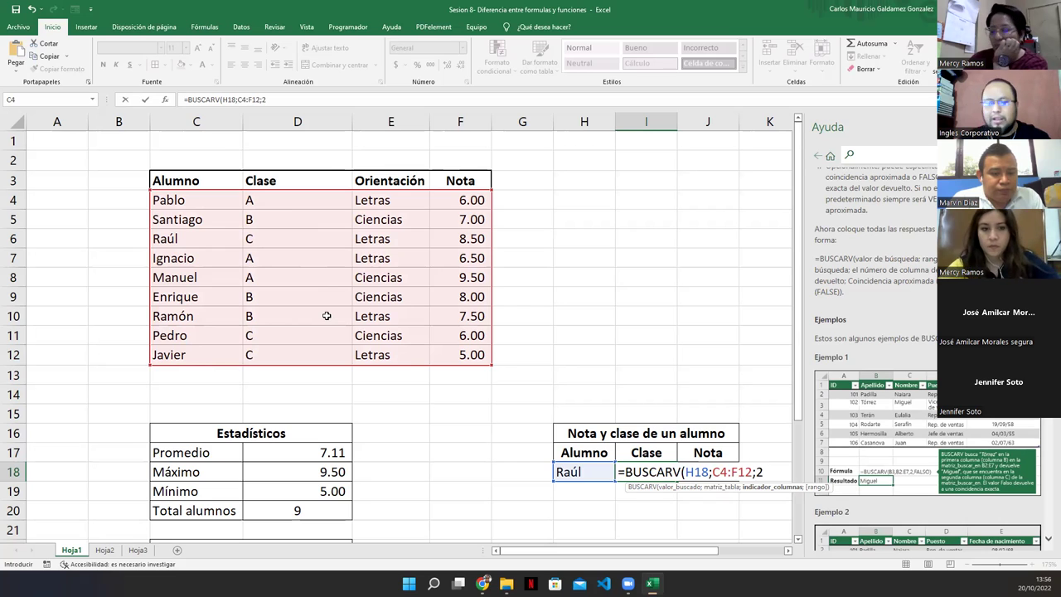
pyautogui.write(';')
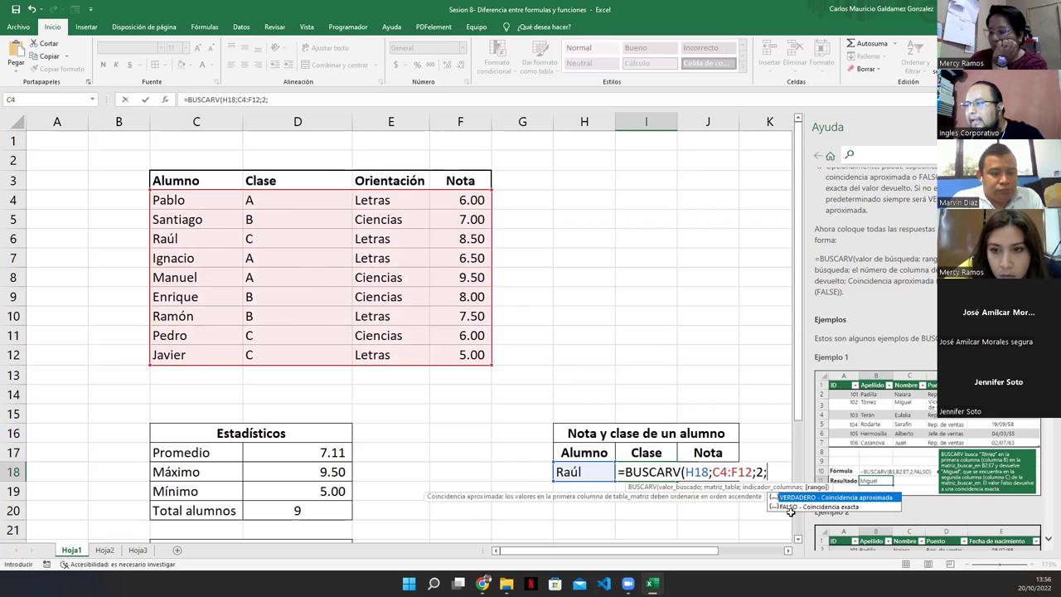
pyautogui.click(801, 509)
pyautogui.doubleClick(801, 509)
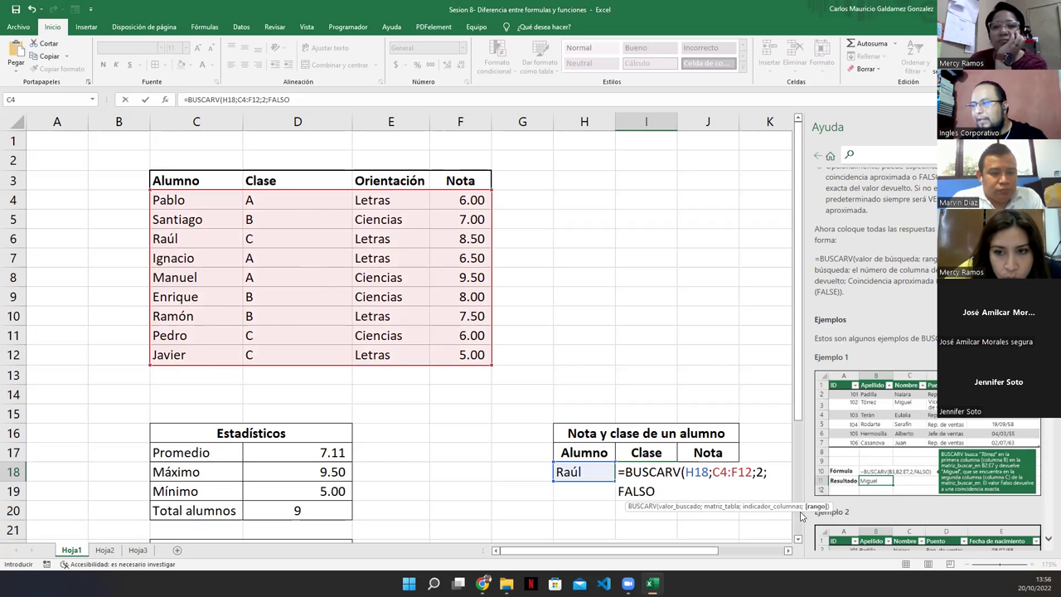
pyautogui.write(')')
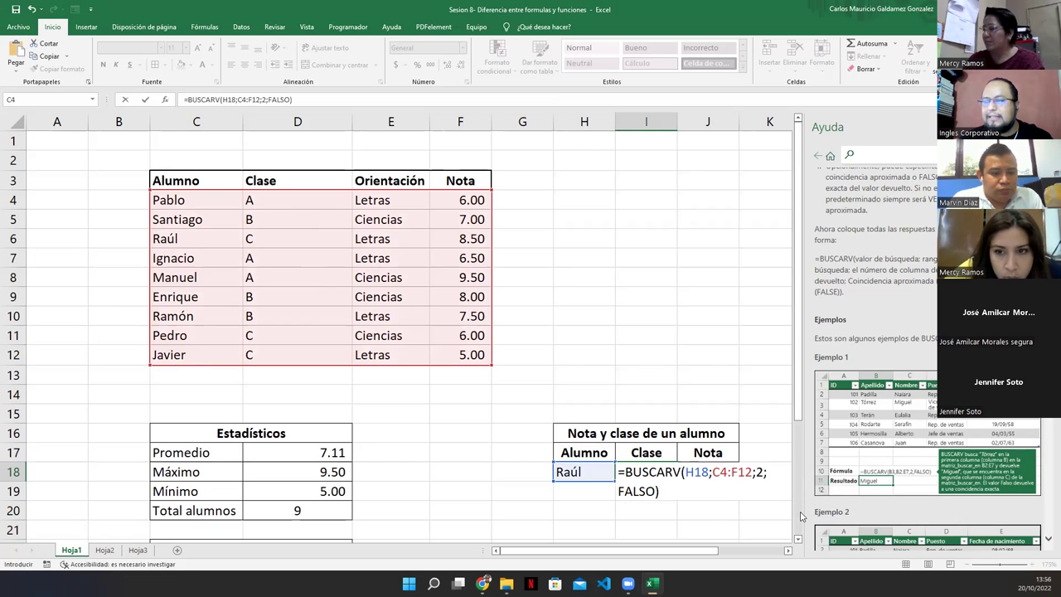
pyautogui.hotkey('ctrl', 'Return')
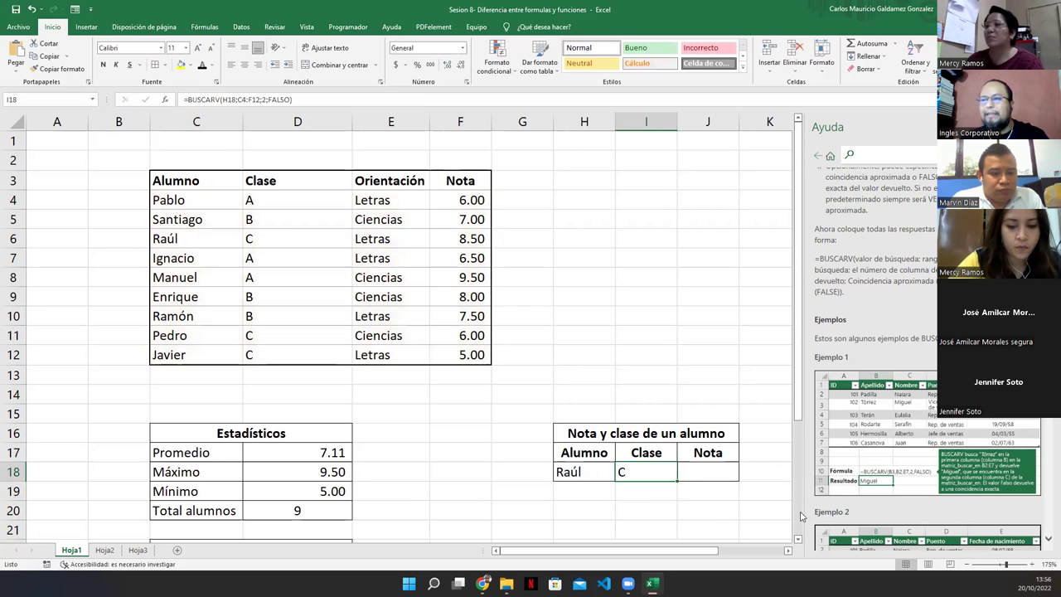
pyautogui.click(246, 64)
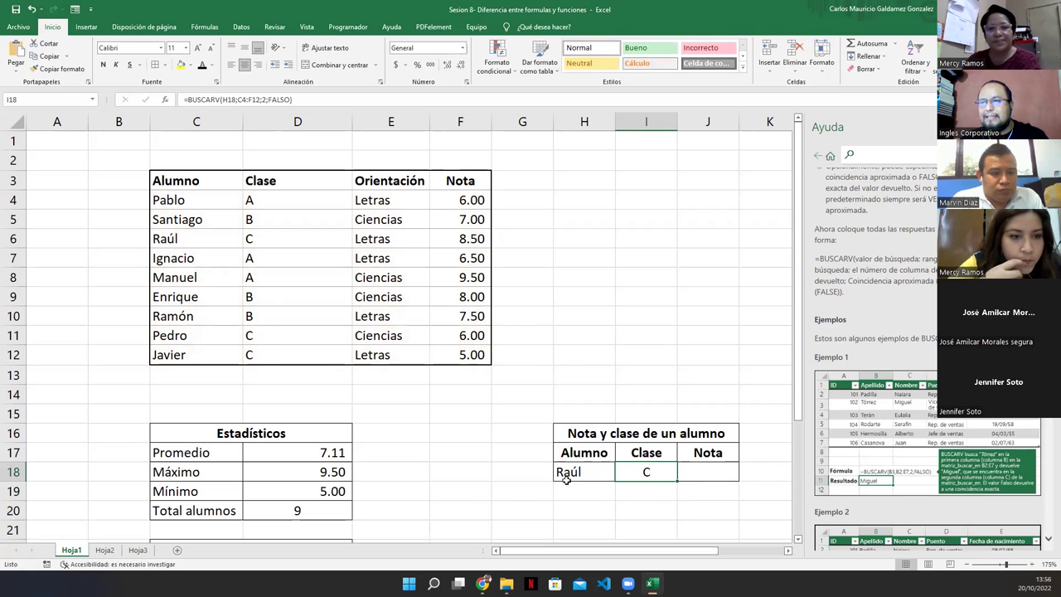
# Step: Replace the student in H18 with the one listed in C4 and check the returned class against D4
pyautogui.click(589, 474)
pyautogui.write('Pablo')
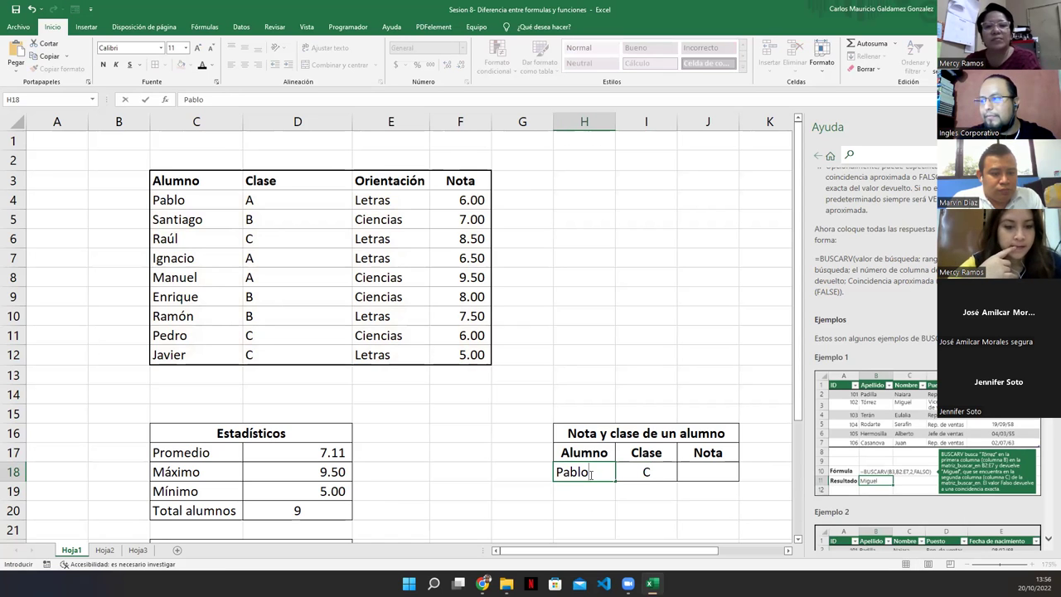
pyautogui.press('Return')
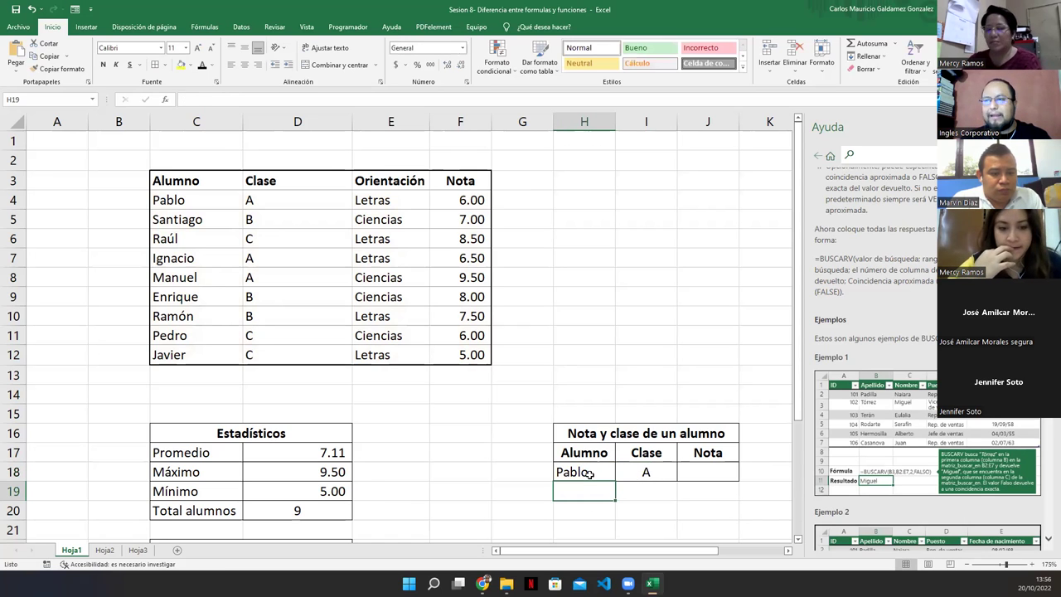
pyautogui.click(271, 205)
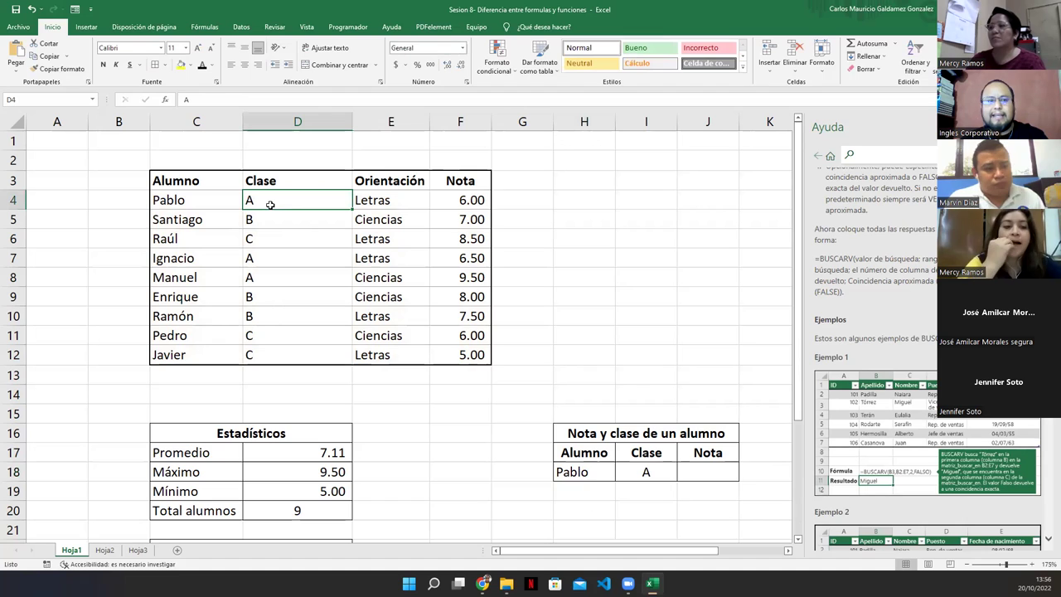
pyautogui.click(571, 471)
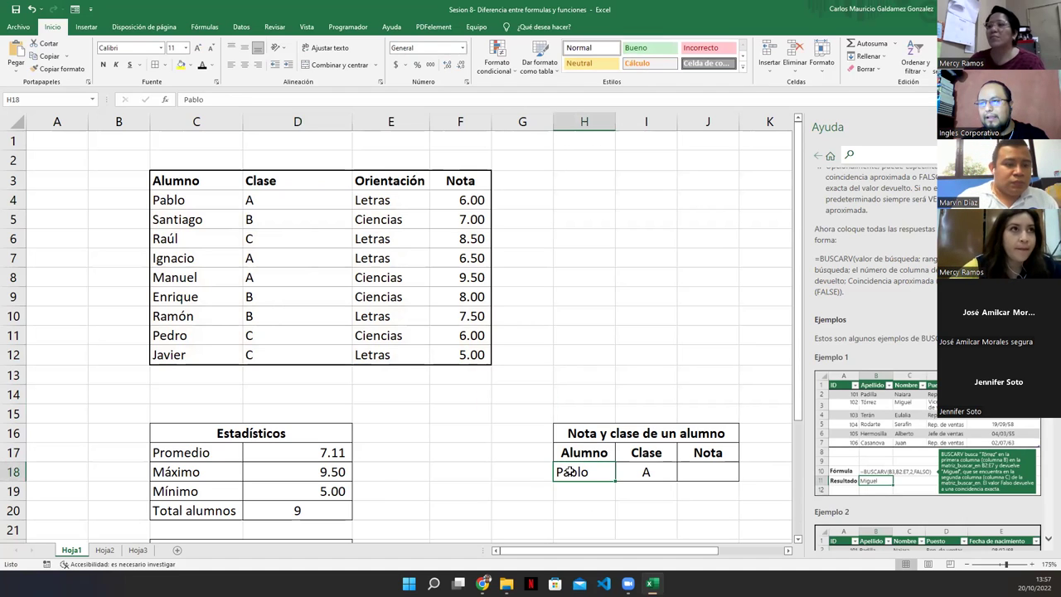
# Step: Examine the BUSCARV formula in I18 and its lookup-value argument, and close the help pane
pyautogui.click(634, 472)
pyautogui.doubleClick(634, 473)
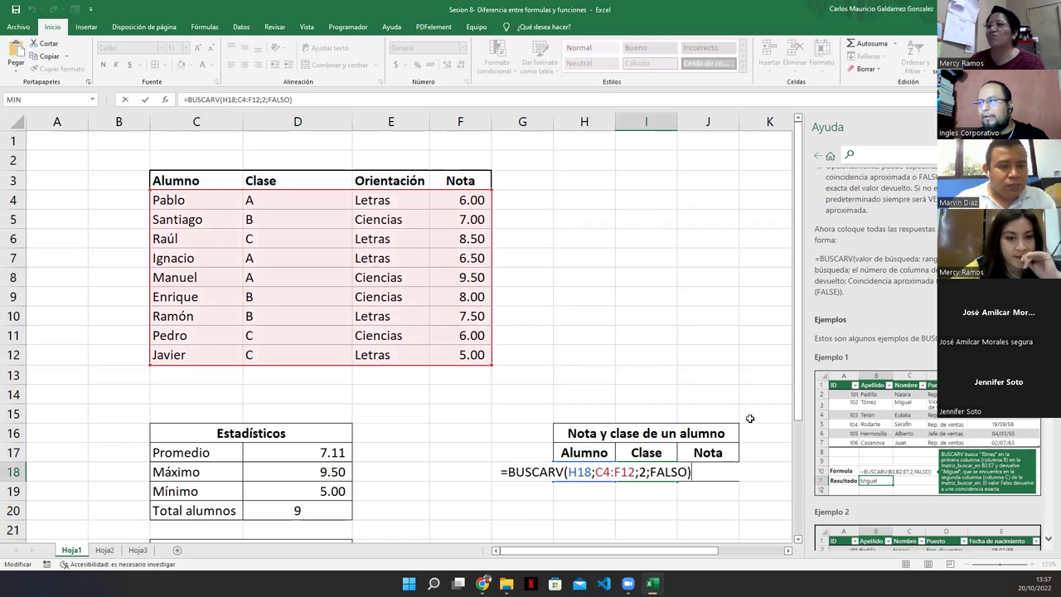
pyautogui.click(1046, 127)
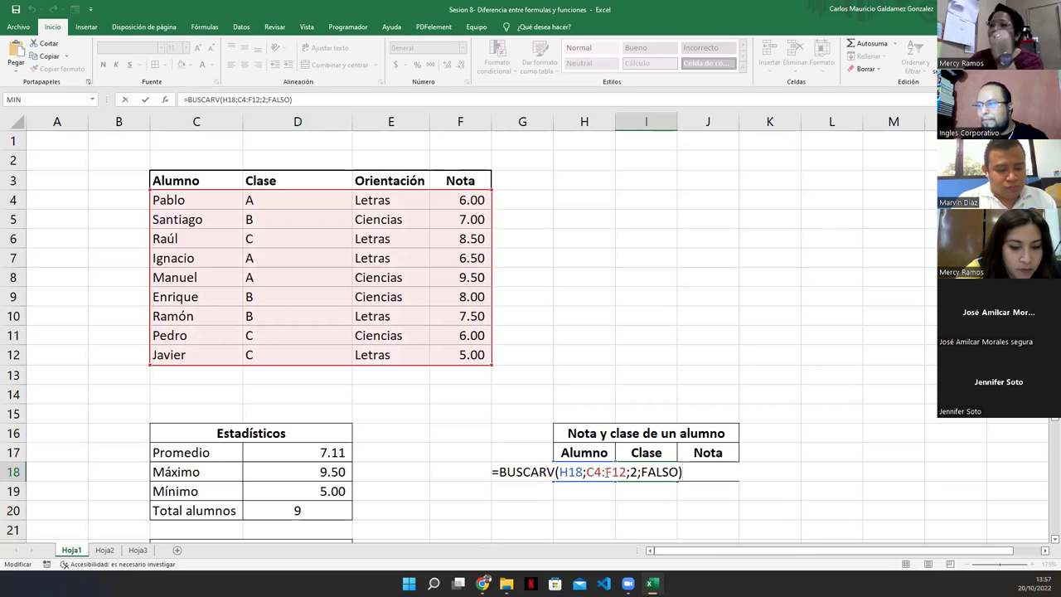
pyautogui.moveTo(561, 472); pyautogui.dragTo(583, 471)
pyautogui.click(574, 471)
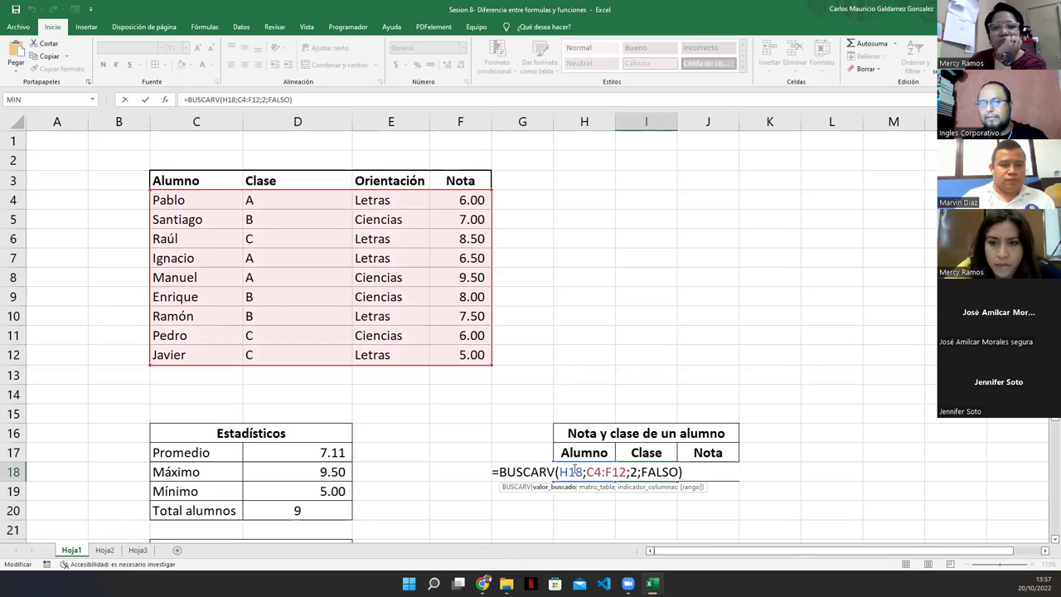
pyautogui.press('Return')
pyautogui.click(644, 471)
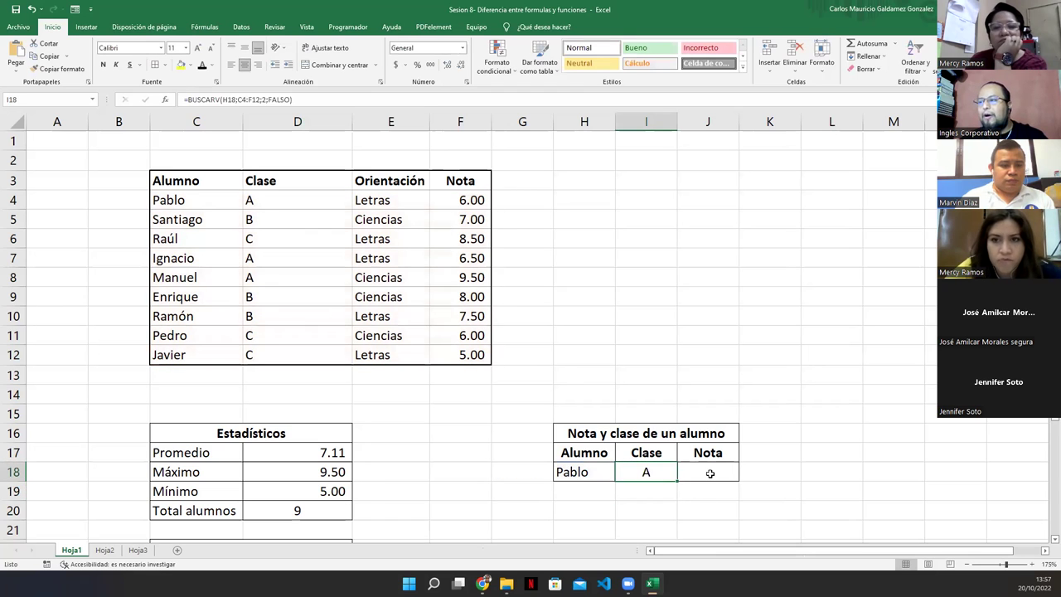
# Step: Compare the Clase and Nota source columns with the lookup cells, and copy the BUSCARV formula text from I18
pyautogui.click(708, 470)
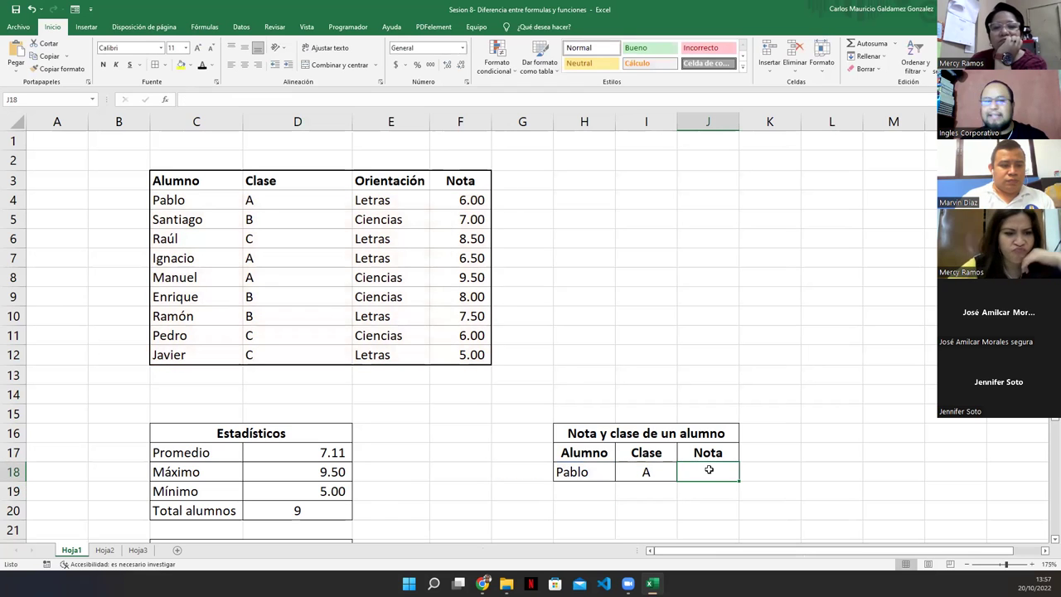
pyautogui.click(654, 476)
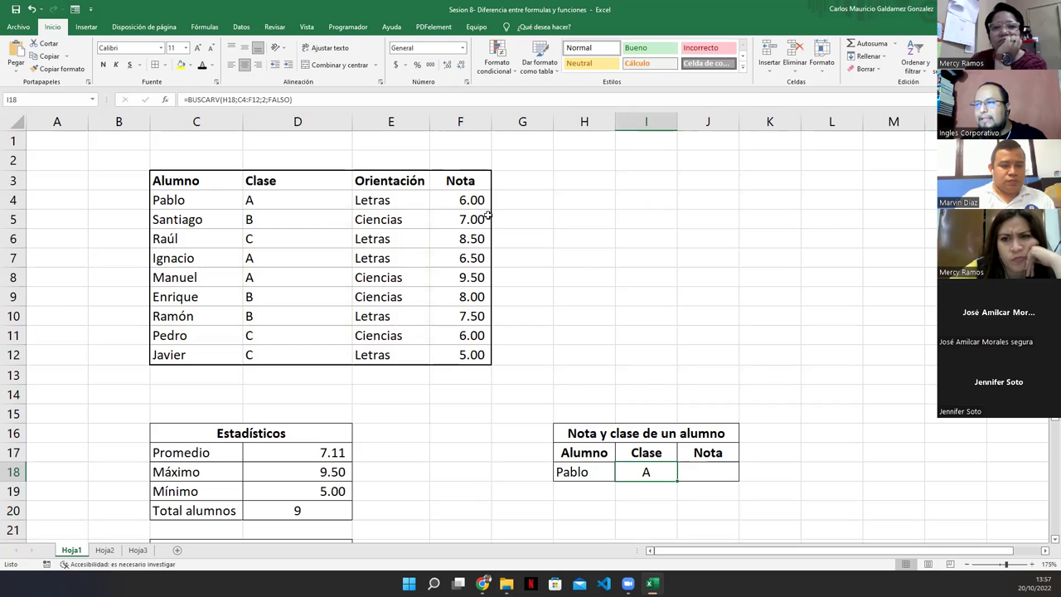
pyautogui.click(281, 198)
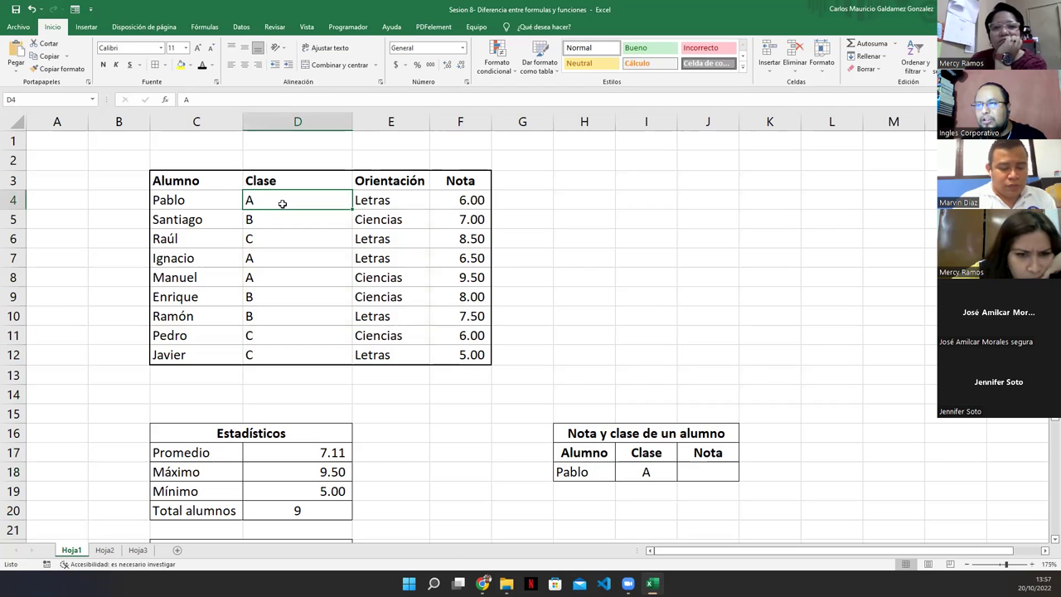
pyautogui.click(452, 203)
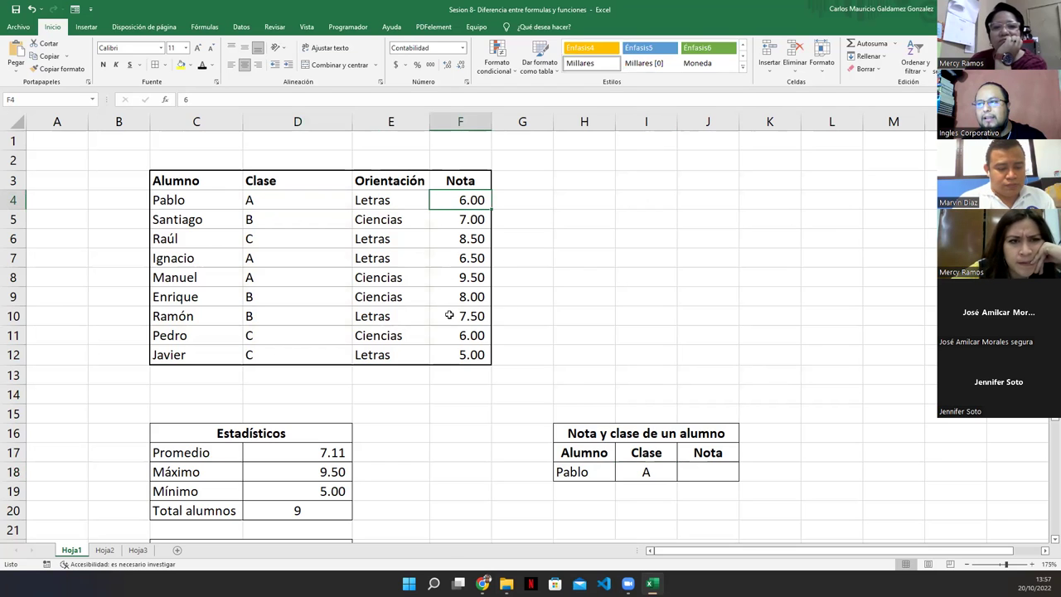
pyautogui.click(642, 474)
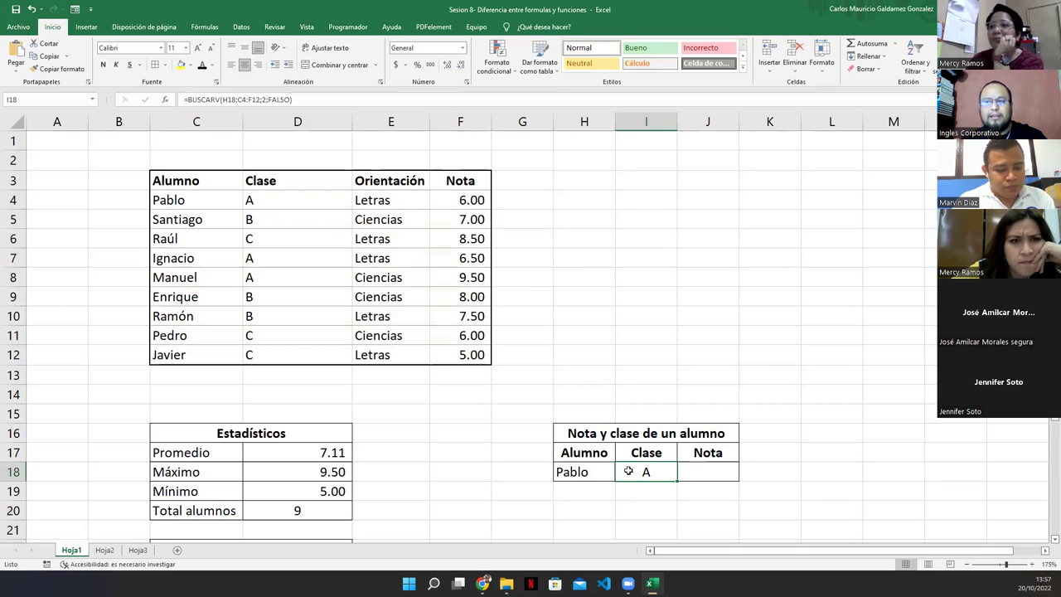
pyautogui.moveTo(292, 99); pyautogui.dragTo(143, 99)
pyautogui.hotkey('ctrl', 'c')
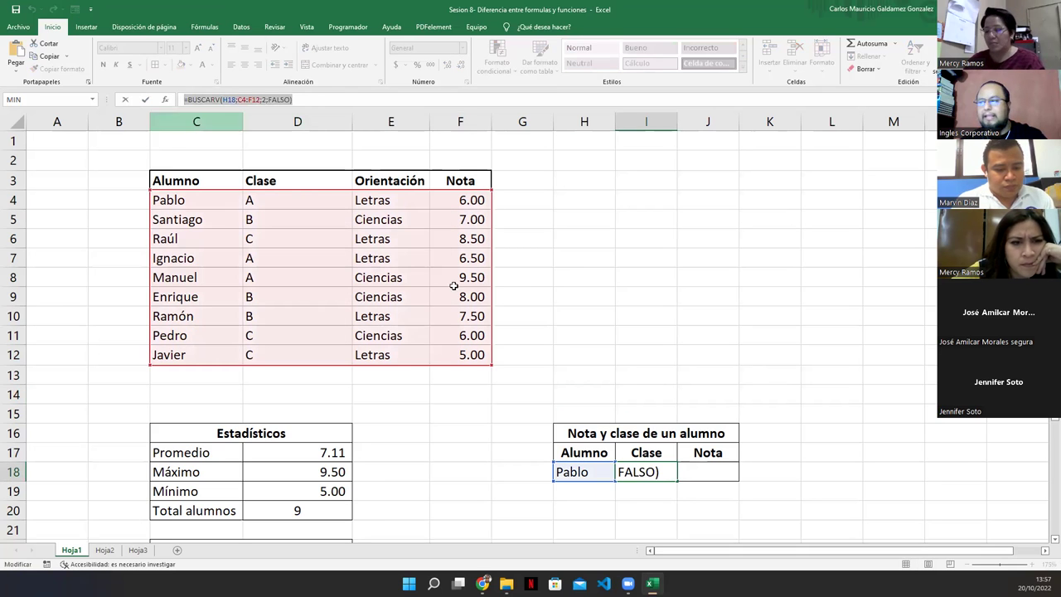
pyautogui.press('Escape')
# Step: Paste the formula into the Nota cell J18 as =BUSCARV(H18;C4:F12;4;FALSO) and show its result with one decimal
pyautogui.doubleClick(702, 471)
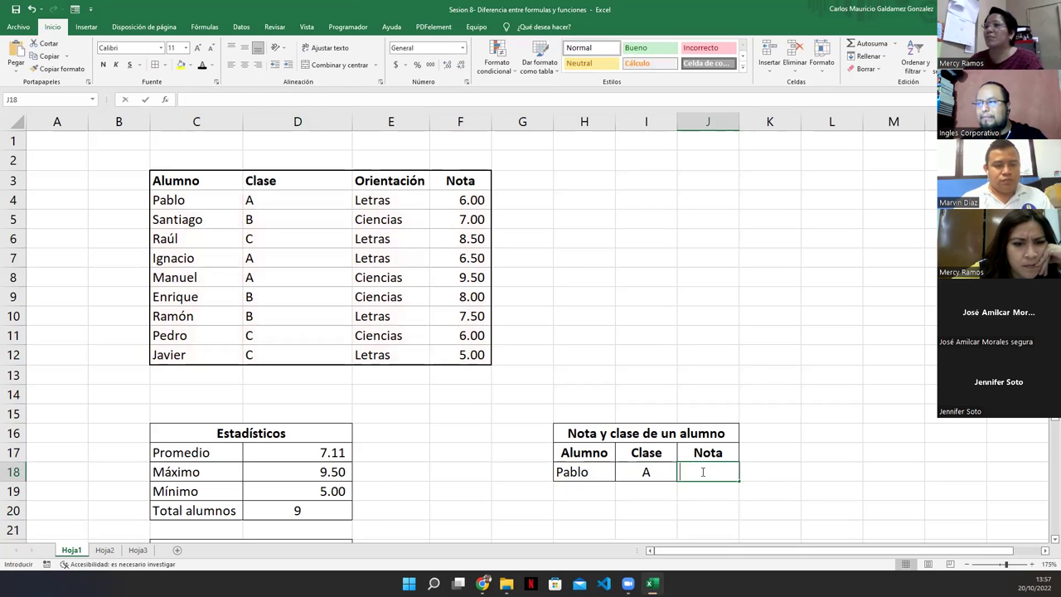
pyautogui.hotkey('ctrl', 'v')
pyautogui.click(823, 472)
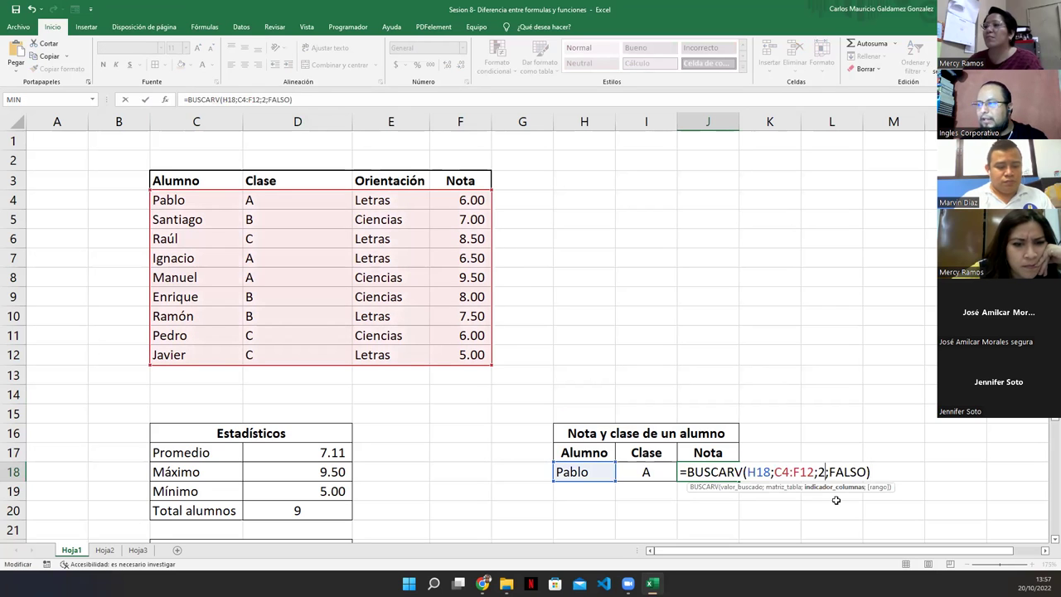
pyautogui.press('BackSpace')
pyautogui.write('4')
pyautogui.hotkey('ctrl', 'Return')
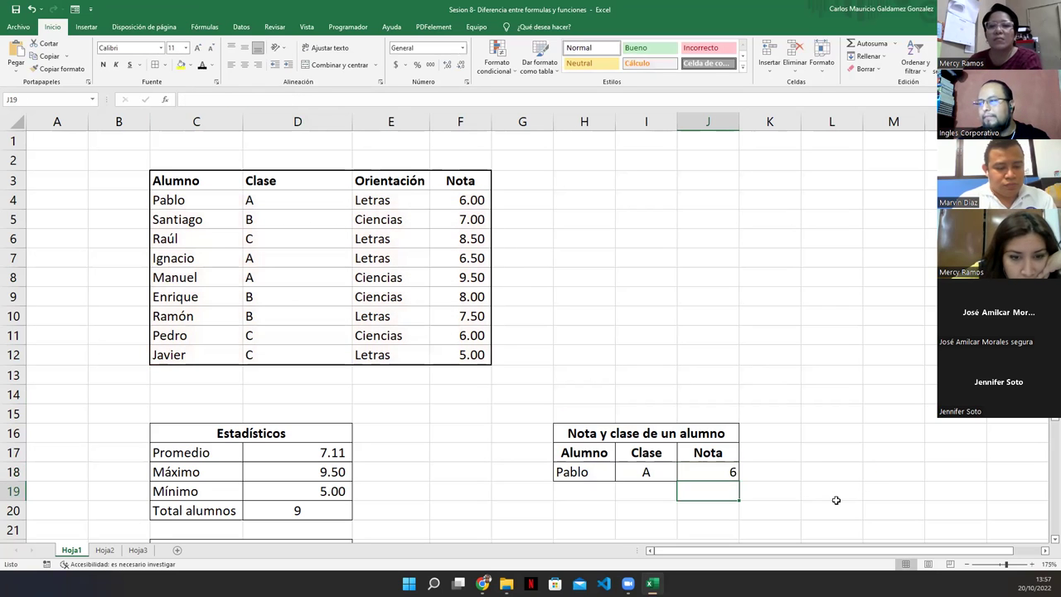
pyautogui.click(446, 65)
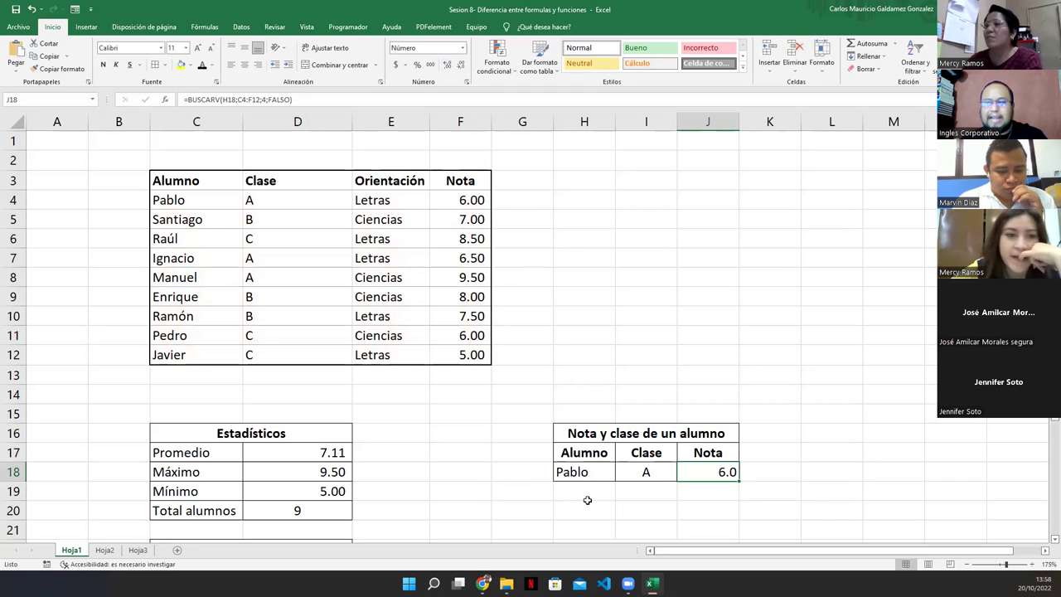
# Step: Test both lookups by entering the student from C12 in H18 and checking the Nota cell
pyautogui.click(586, 472)
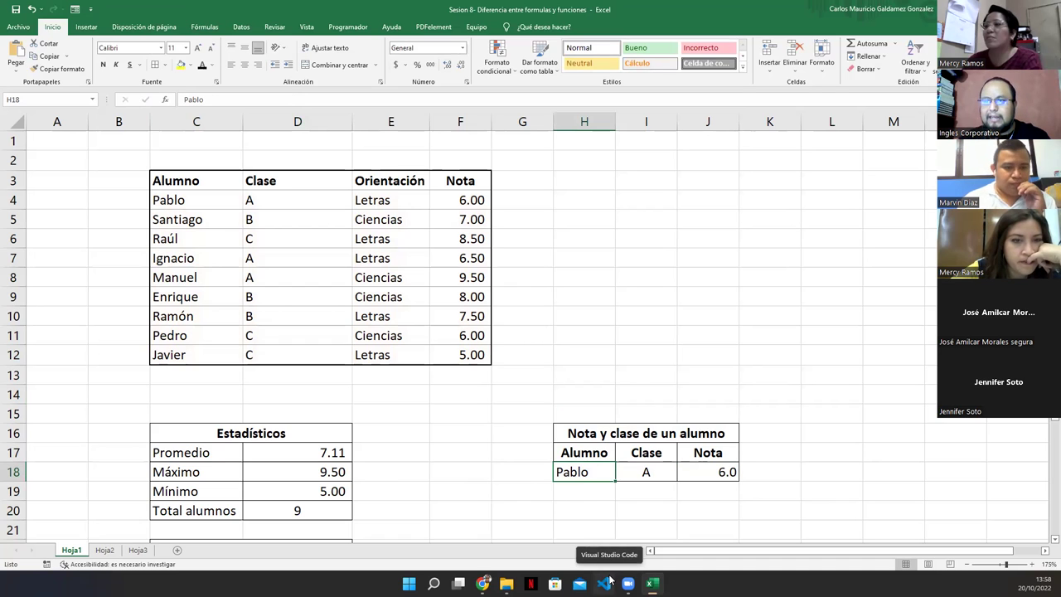
pyautogui.write('Javier')
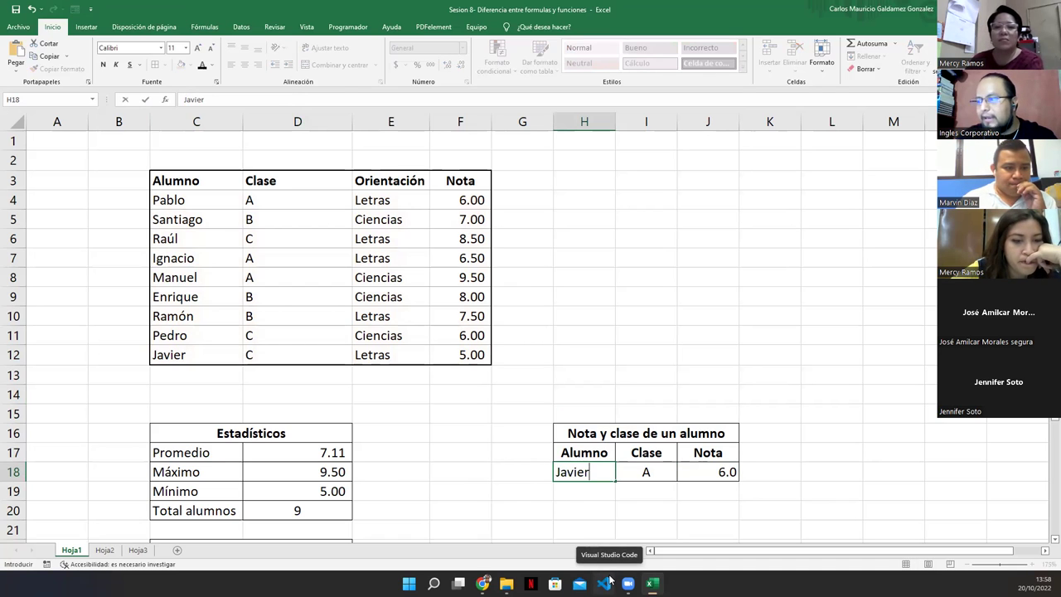
pyautogui.press('Return')
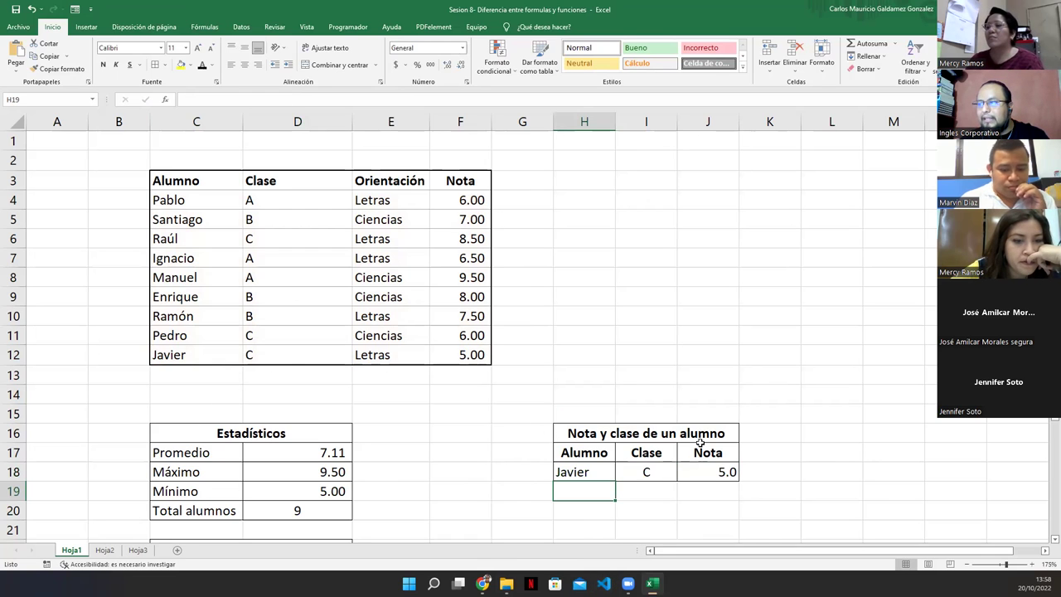
pyautogui.click(714, 476)
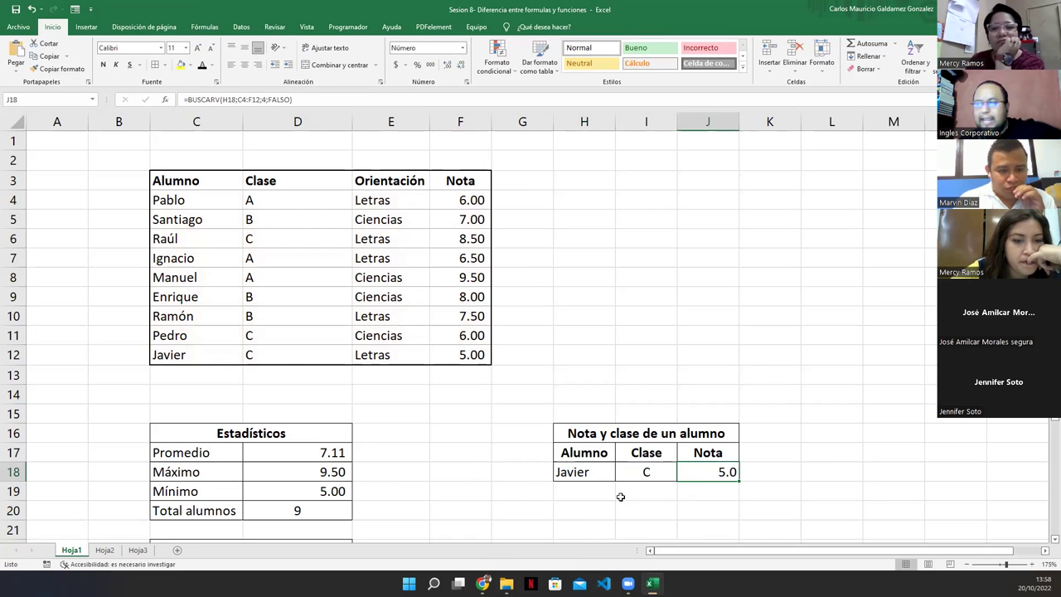
# Step: Enter the student from C6 in H18 without the name's accent, and clear the cells L18:M18
pyautogui.click(588, 473)
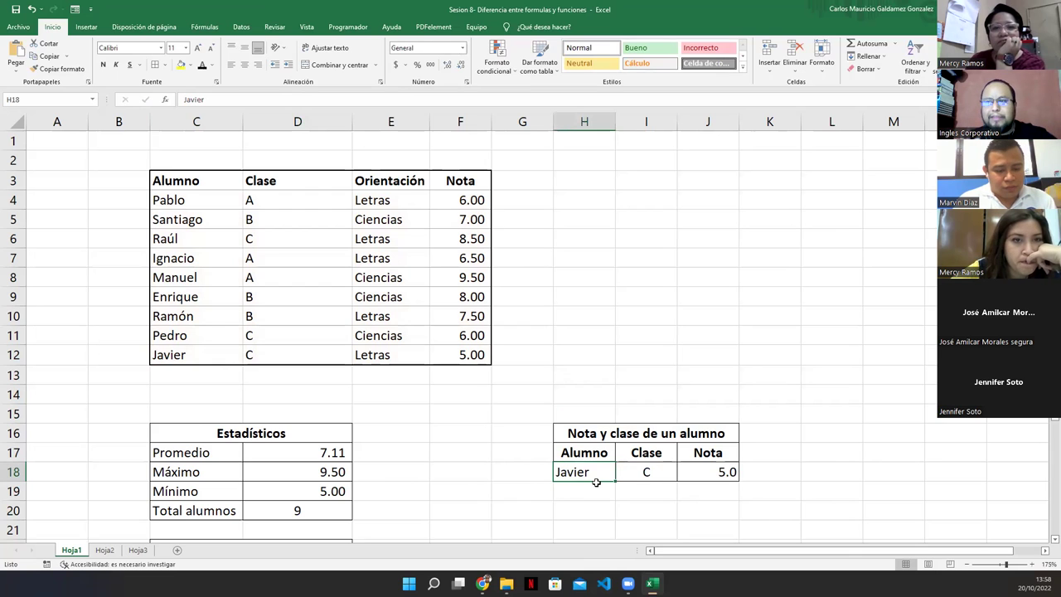
pyautogui.write('Raul')
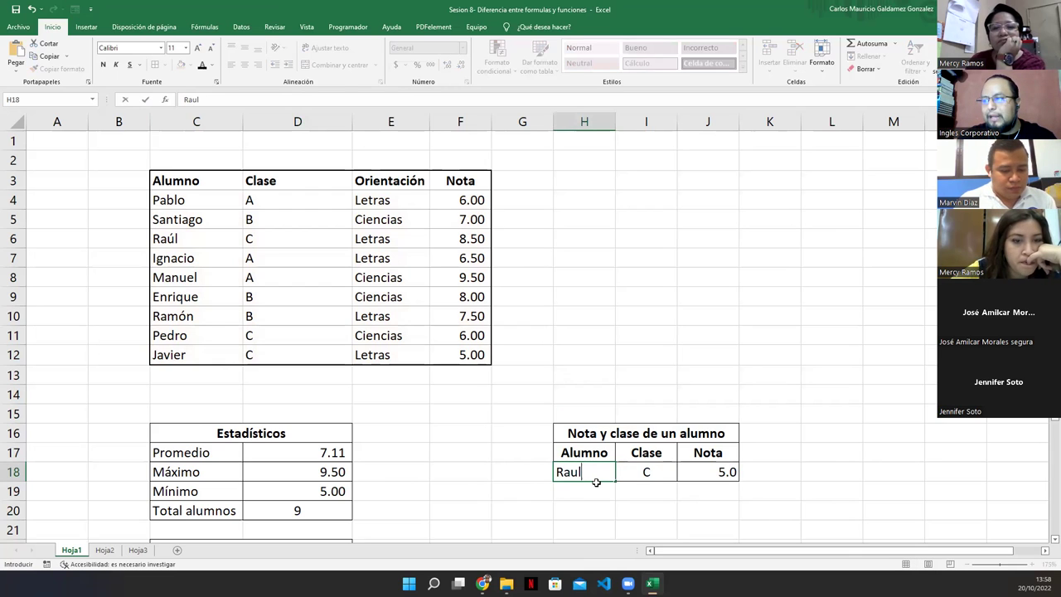
pyautogui.press('Return')
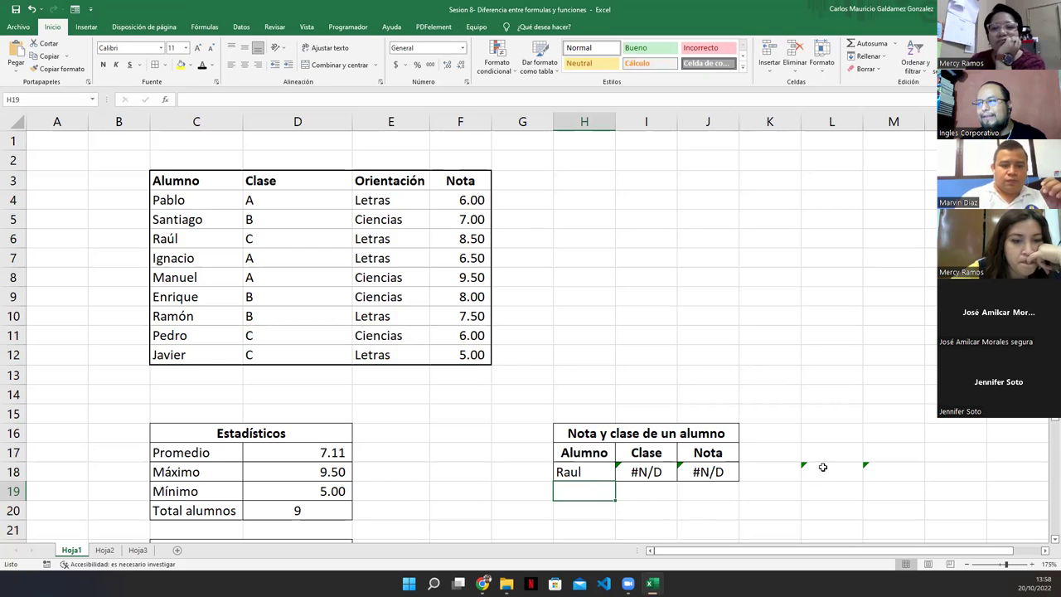
pyautogui.moveTo(822, 468); pyautogui.dragTo(872, 475)
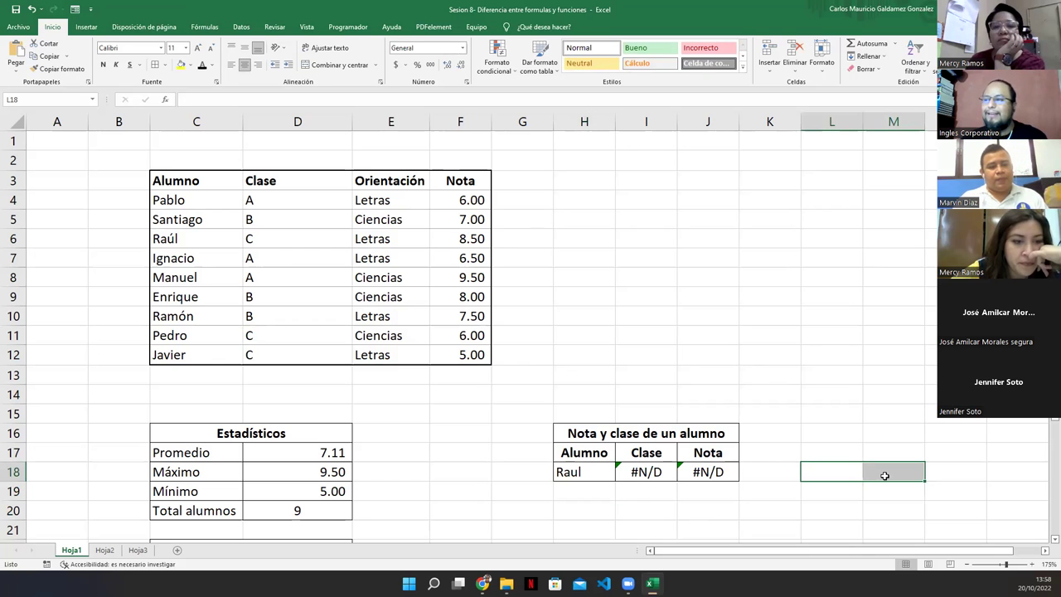
# Step: Replace the u with ú in the student name in H18, and make the cell bold and horizontally centered
pyautogui.click(582, 473)
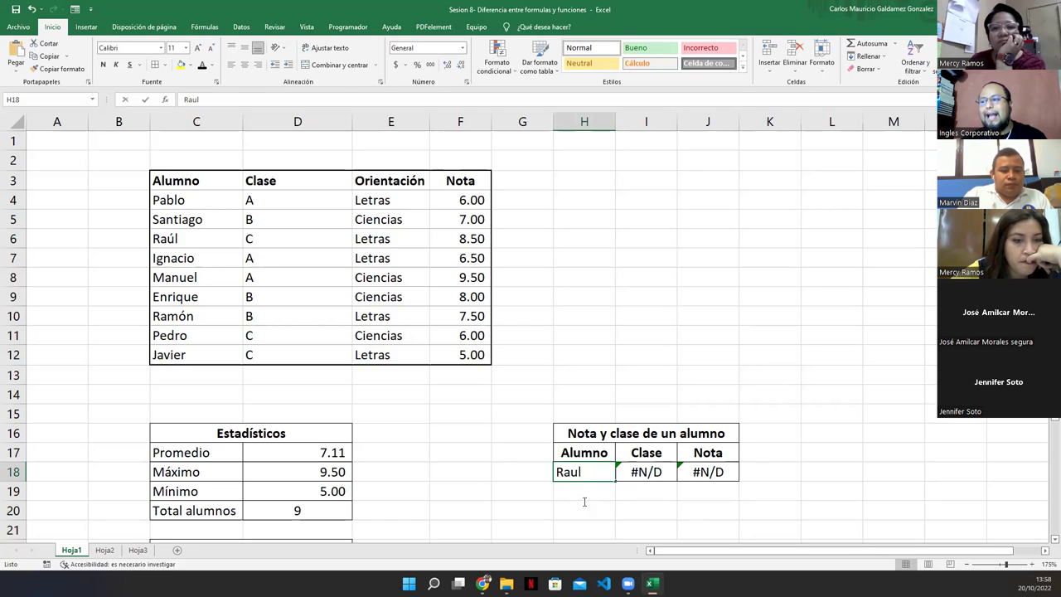
pyautogui.press('F2')
pyautogui.press('Left')
pyautogui.press('BackSpace')
pyautogui.write('ú')
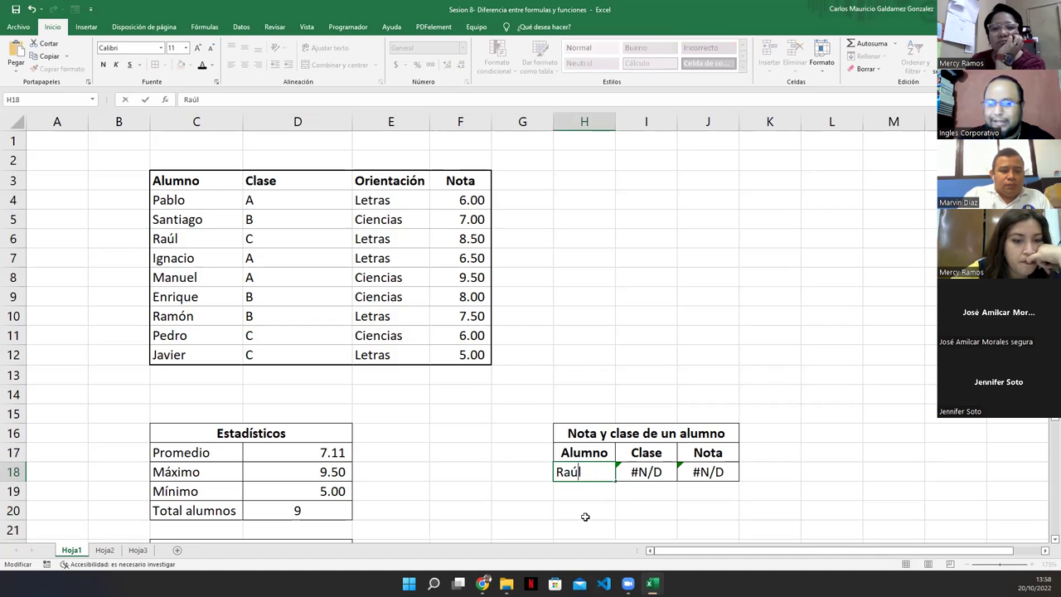
pyautogui.press('Return')
pyautogui.press('Up')
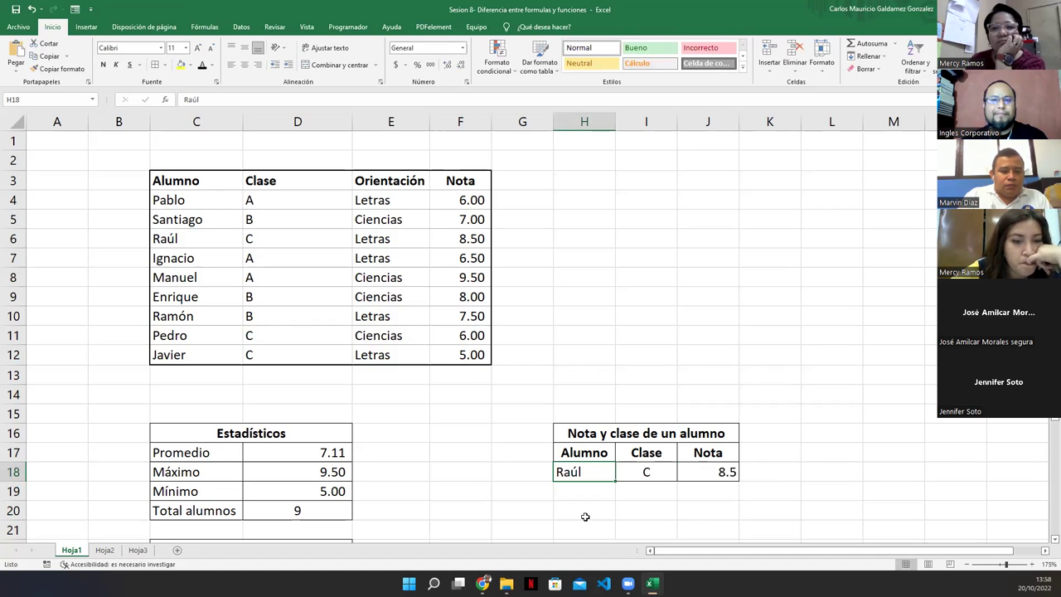
pyautogui.click(103, 64)
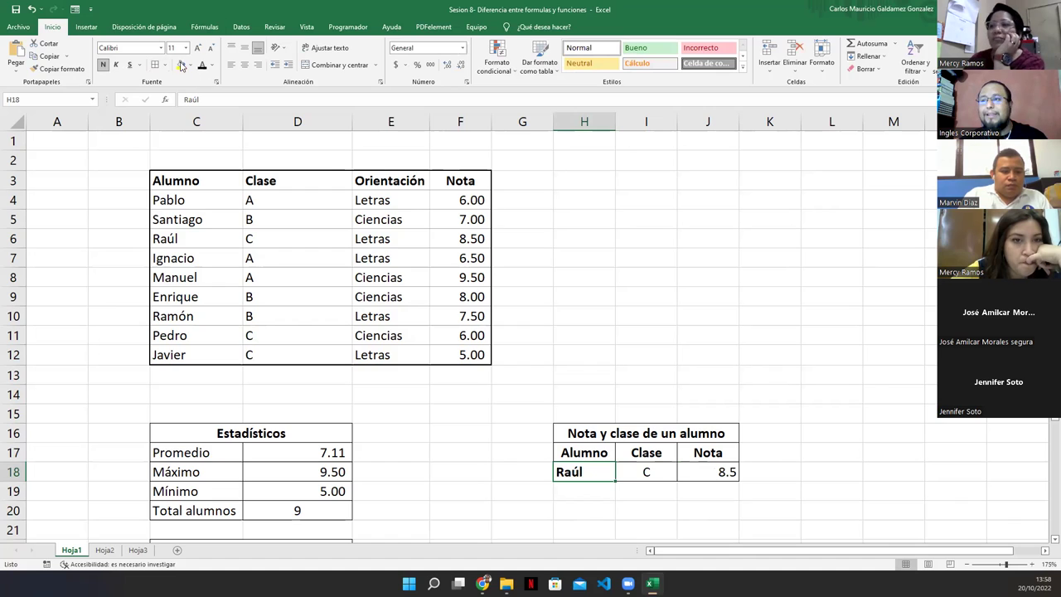
pyautogui.click(244, 64)
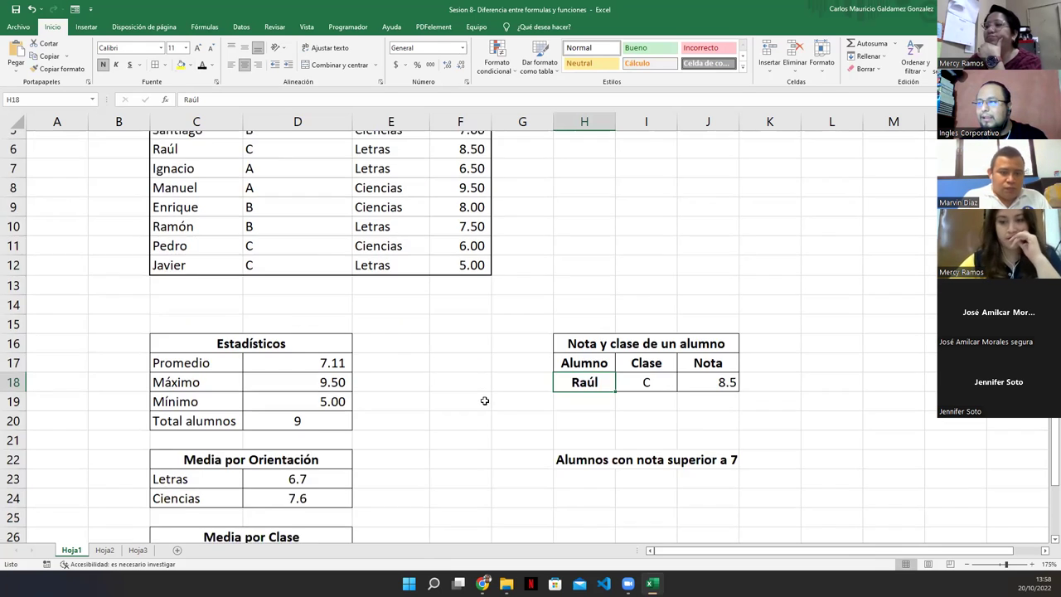
# Step: Examine the empty cells H23:L23 around the heading Alumnos con nota superior a 7
pyautogui.scroll(-4, 481, 398)
pyautogui.scroll(2, 598, 346)
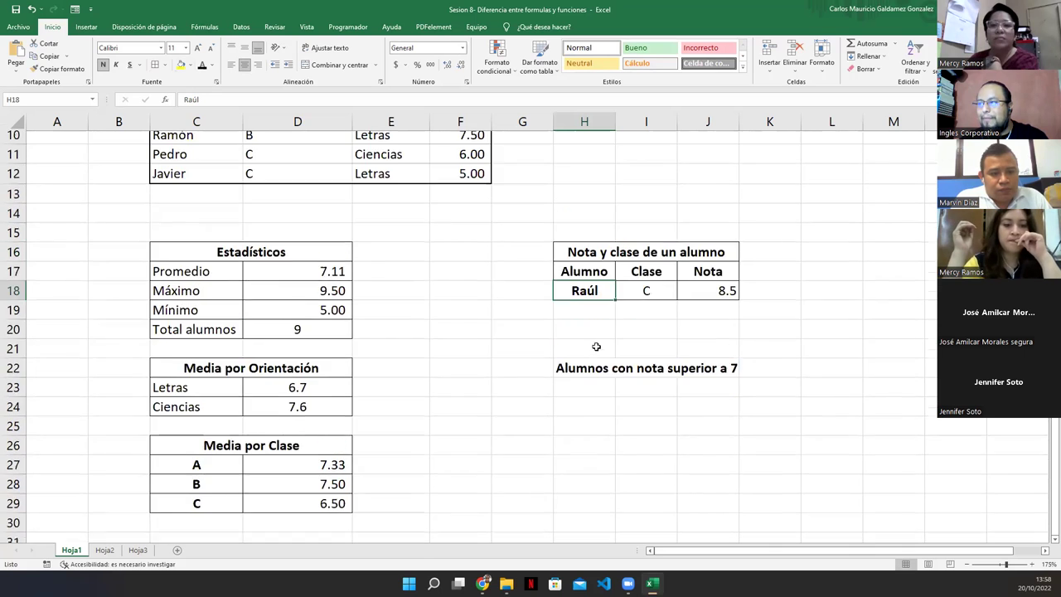
pyautogui.click(580, 451)
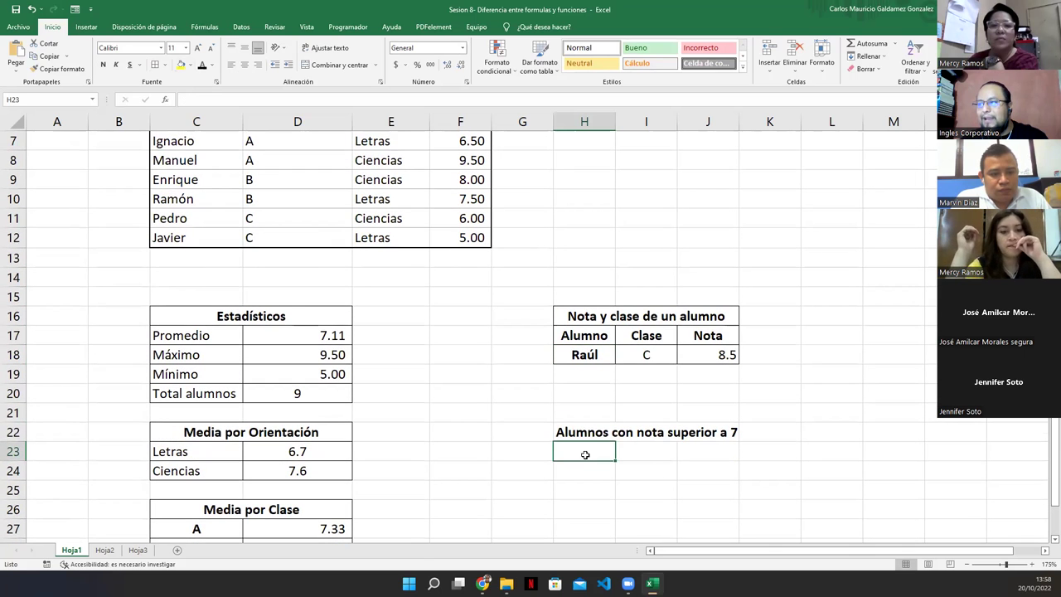
pyautogui.click(645, 455)
pyautogui.click(706, 457)
pyautogui.click(764, 455)
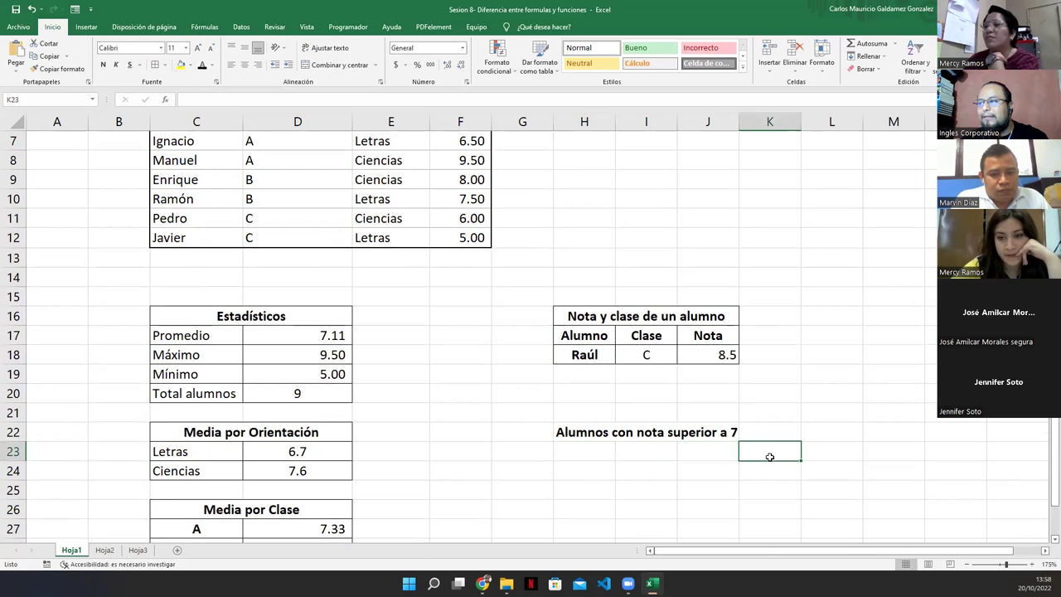
pyautogui.click(826, 454)
pyautogui.click(590, 456)
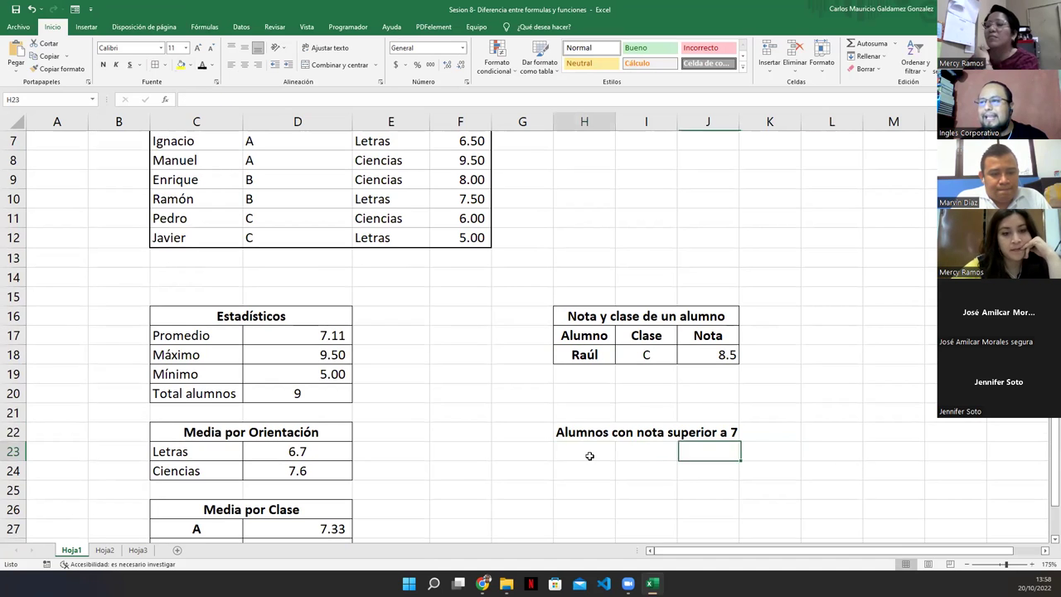
# Step: Replace the heading in H22 with "Alunmos con nota Superior a 8", then undo and redo the entry
pyautogui.click(560, 430)
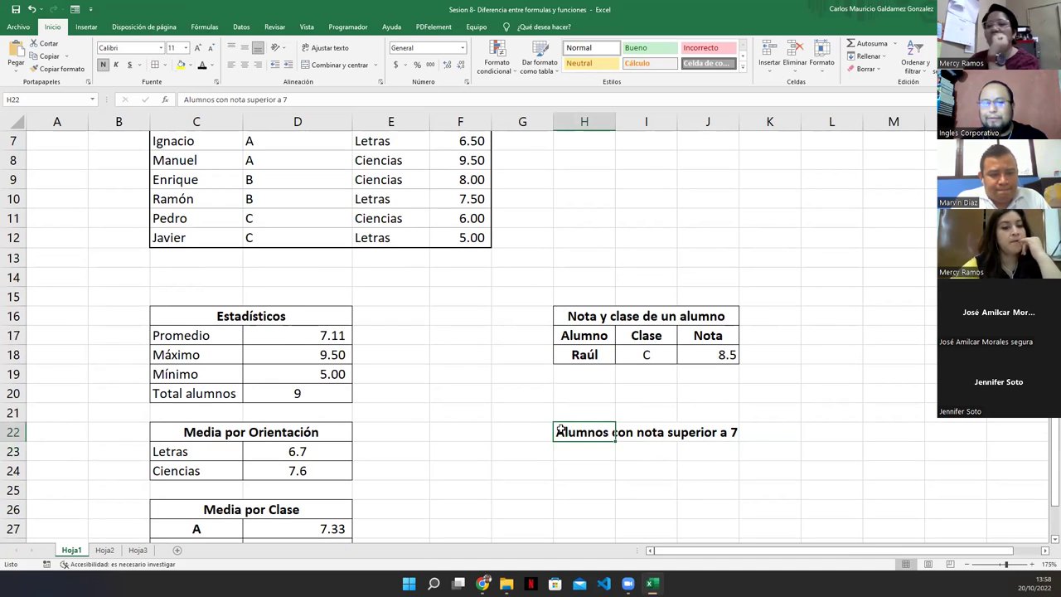
pyautogui.write('Aluno')
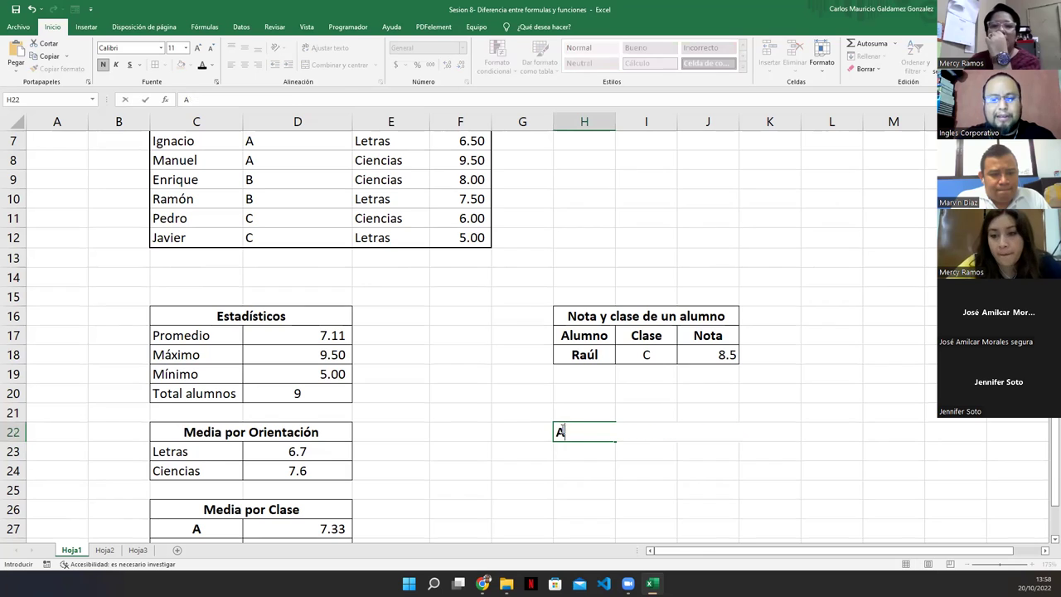
pyautogui.press('BackSpace')
pyautogui.press('BackSpace')
pyautogui.write('mno')
pyautogui.press('BackSpace')
pyautogui.press('BackSpace')
pyautogui.write('nos')
pyautogui.press('BackSpace')
pyautogui.press('BackSpace')
pyautogui.press('BackSpace')
pyautogui.write('mnos con n')
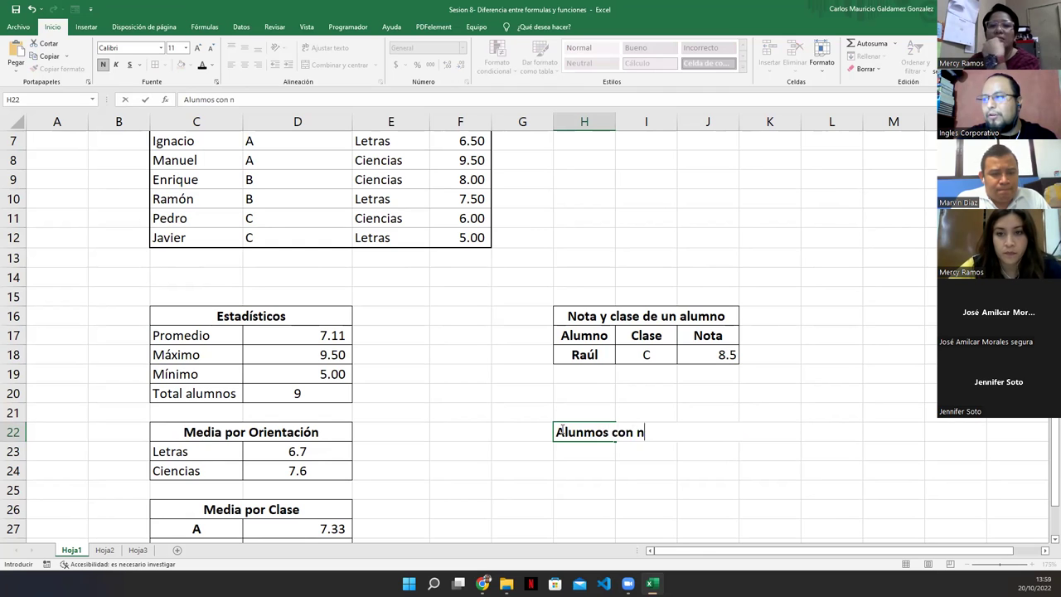
pyautogui.write('ota Superior a 8')
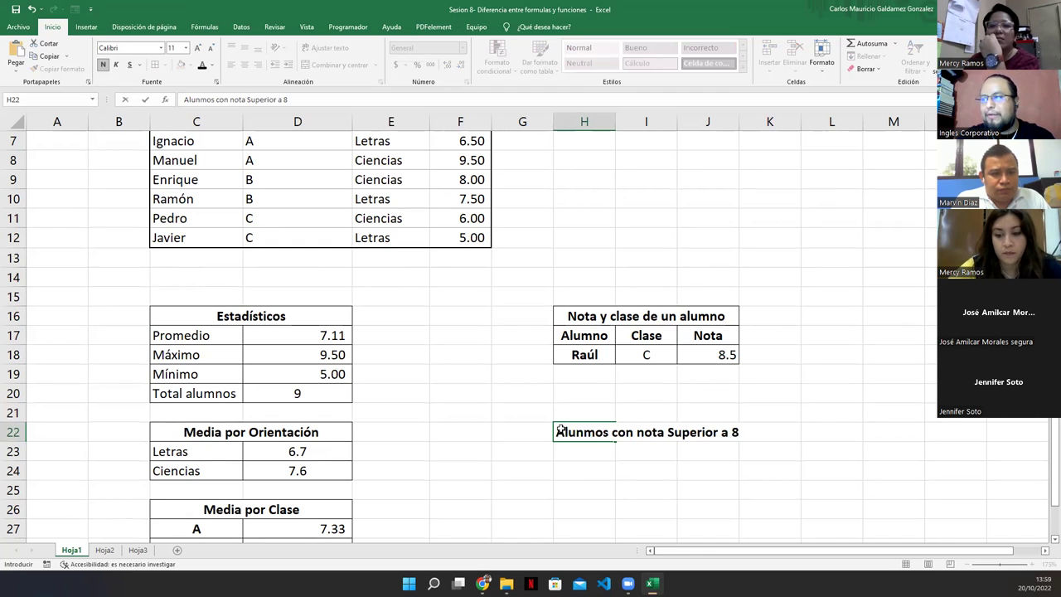
pyautogui.press('Return')
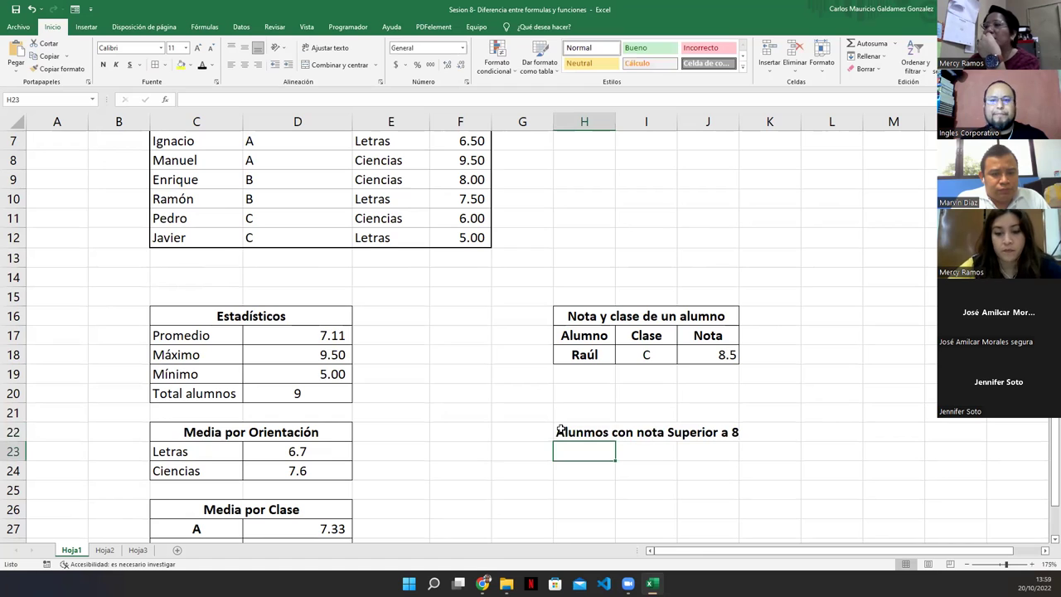
pyautogui.hotkey('ctrl', 'z')
pyautogui.hotkey('ctrl', 'y')
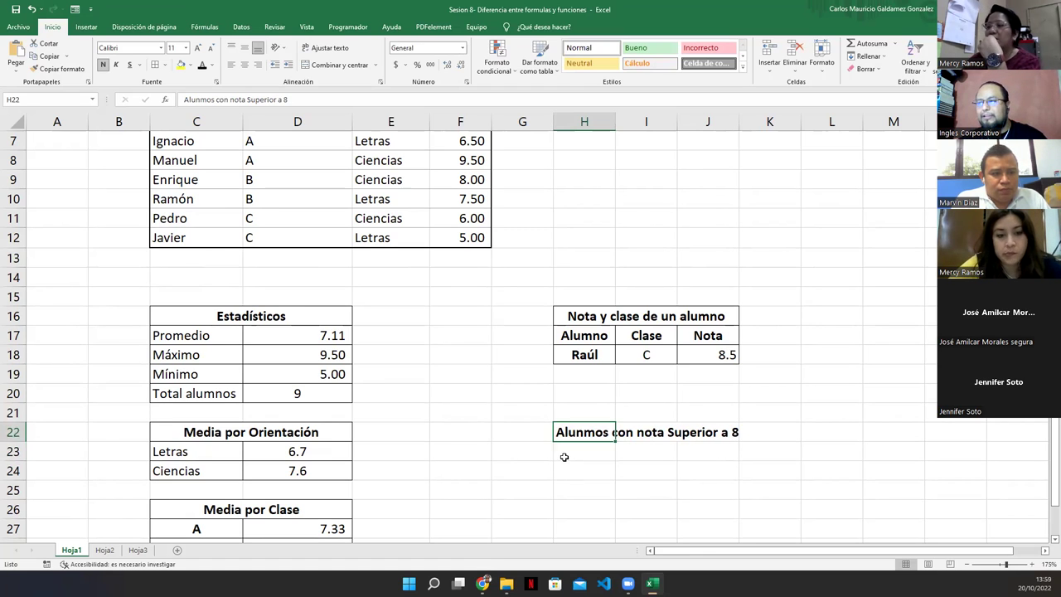
# Step: Examine the formulas in L23, the Media por Orientación cells D23:D24 and the Media por Clase cells D27:D29
pyautogui.click(564, 458)
pyautogui.click(828, 452)
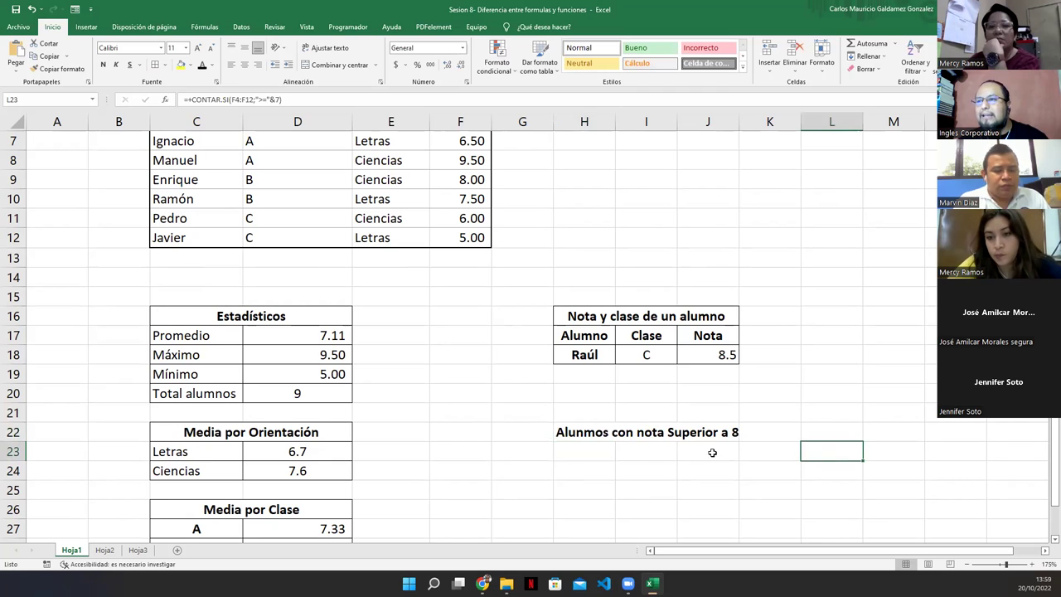
pyautogui.click(580, 450)
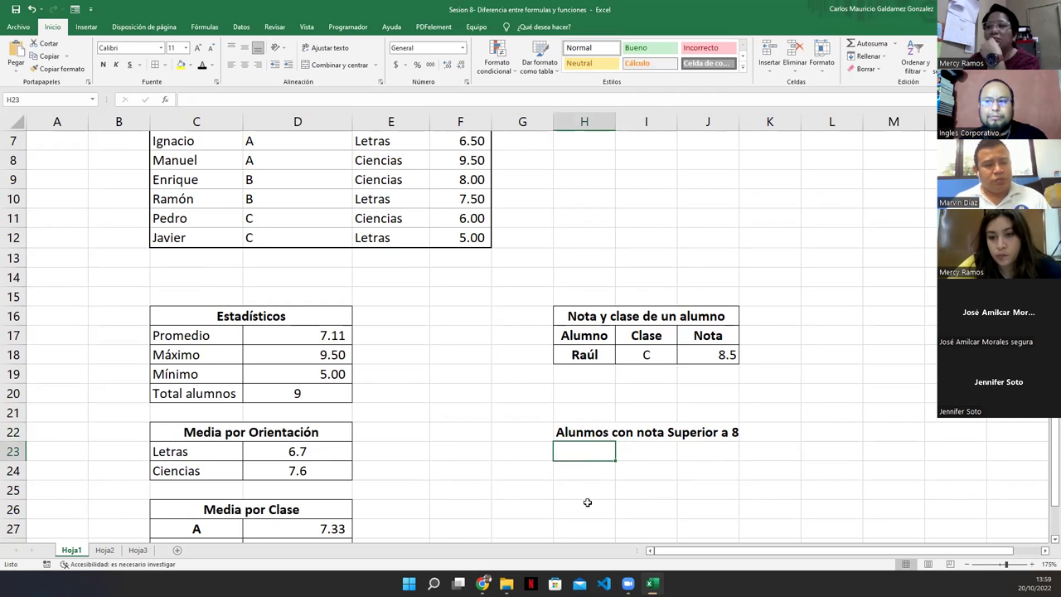
pyautogui.click(277, 450)
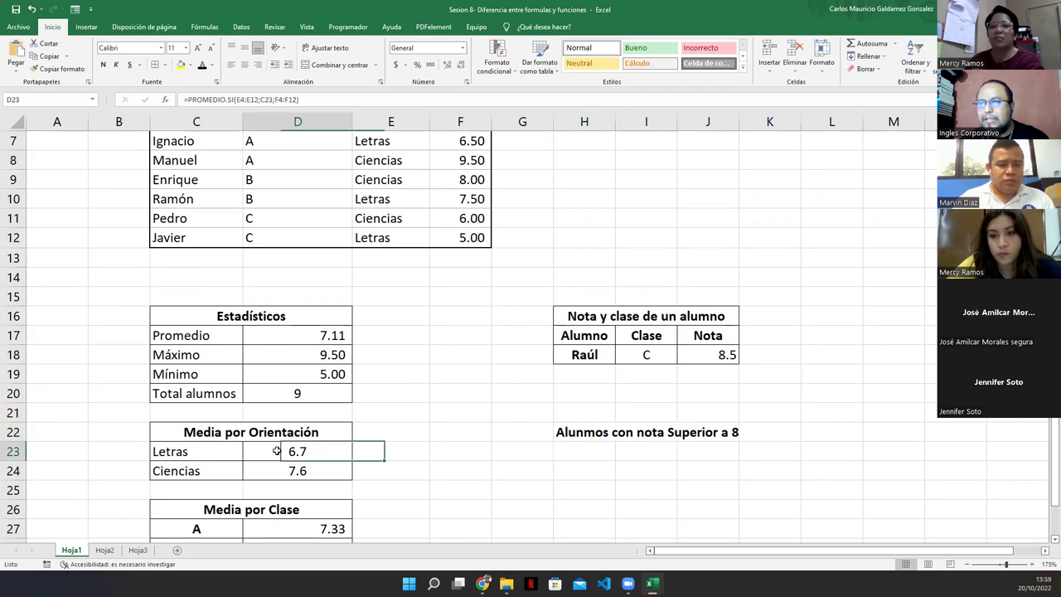
pyautogui.click(272, 470)
pyautogui.scroll(-1, 272, 476)
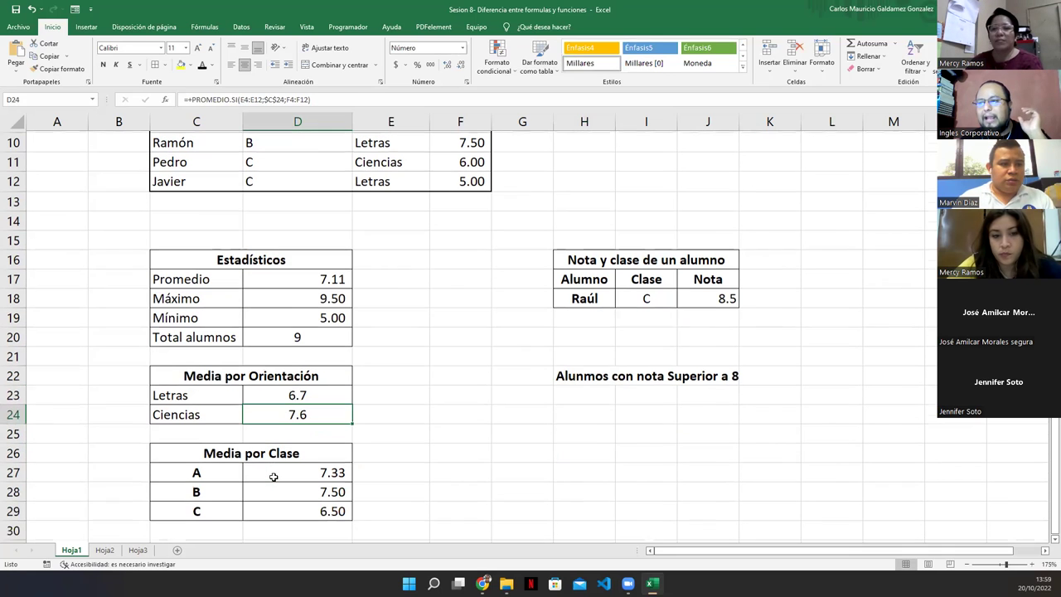
pyautogui.click(272, 474)
pyautogui.click(276, 489)
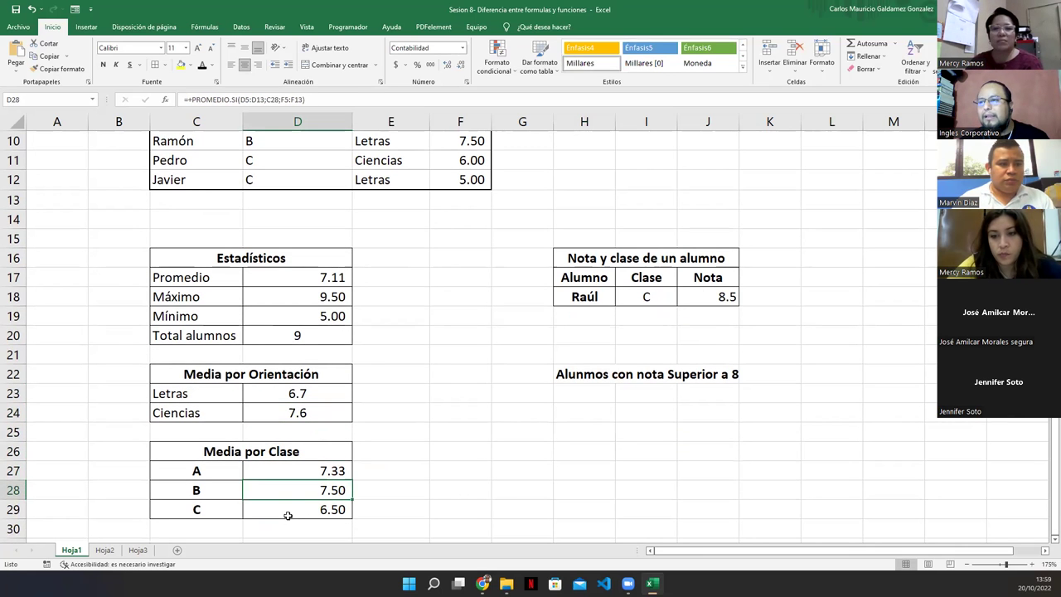
pyautogui.click(288, 516)
pyautogui.scroll(2, 346, 414)
pyautogui.scroll(-1, 581, 445)
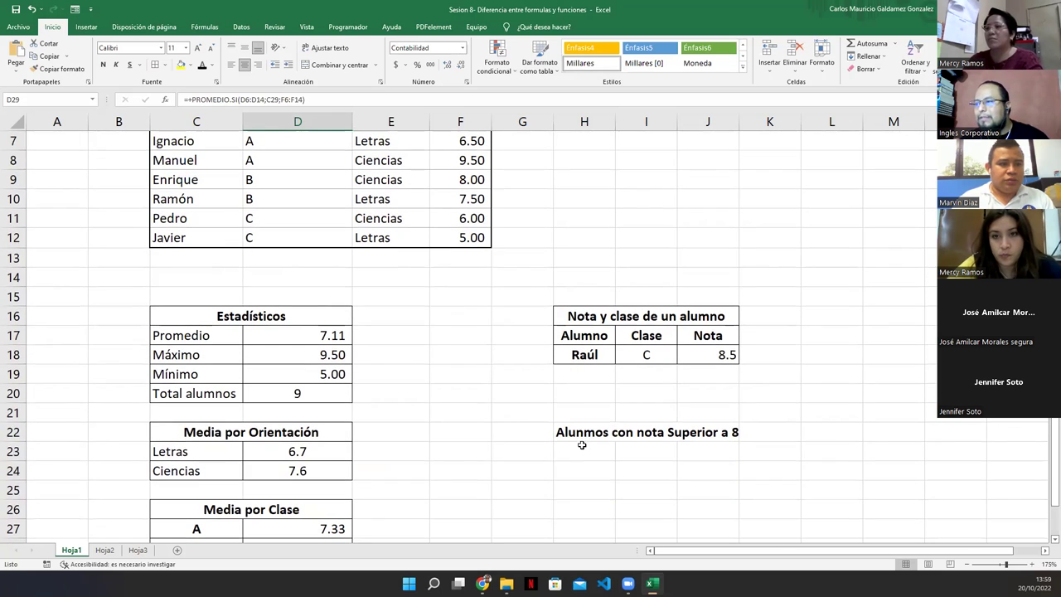
# Step: Start a CONTAR.SI formula in H23, consult the function's help article, and return to the formula
pyautogui.click(584, 455)
pyautogui.write('=c')
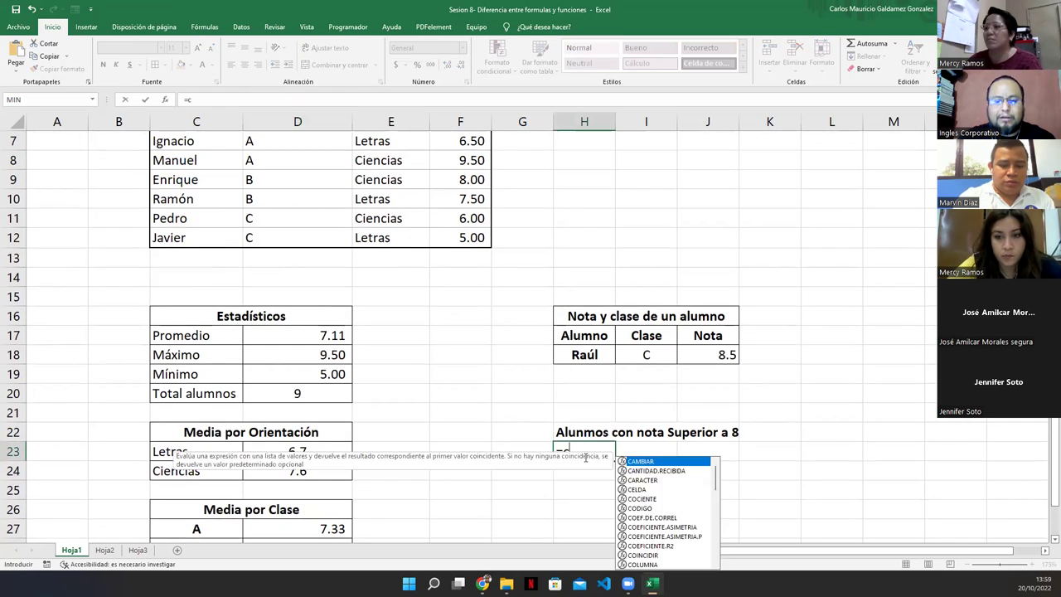
pyautogui.write('ontar.si')
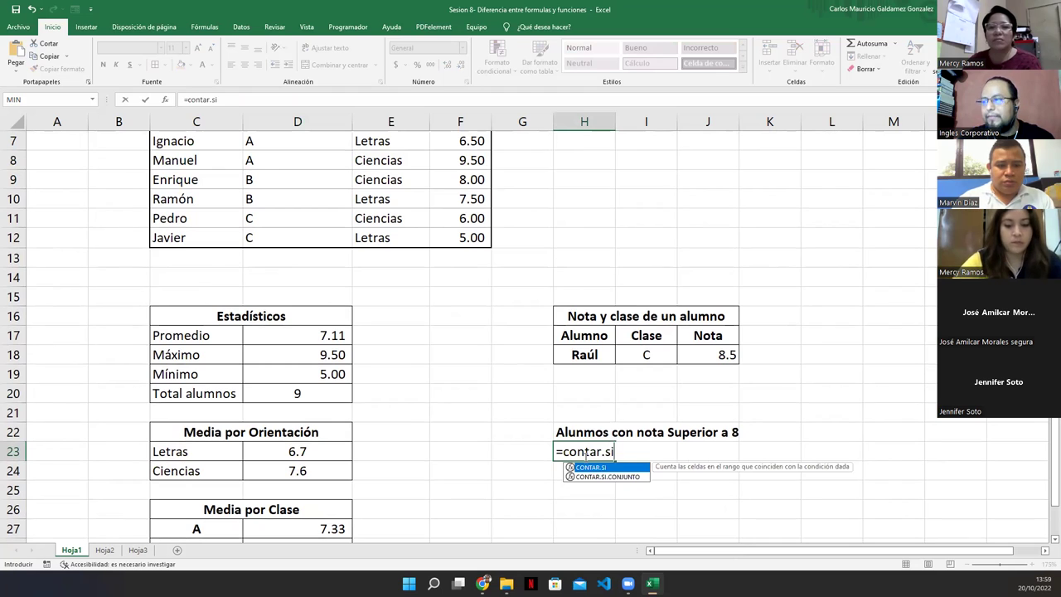
pyautogui.press('Tab')
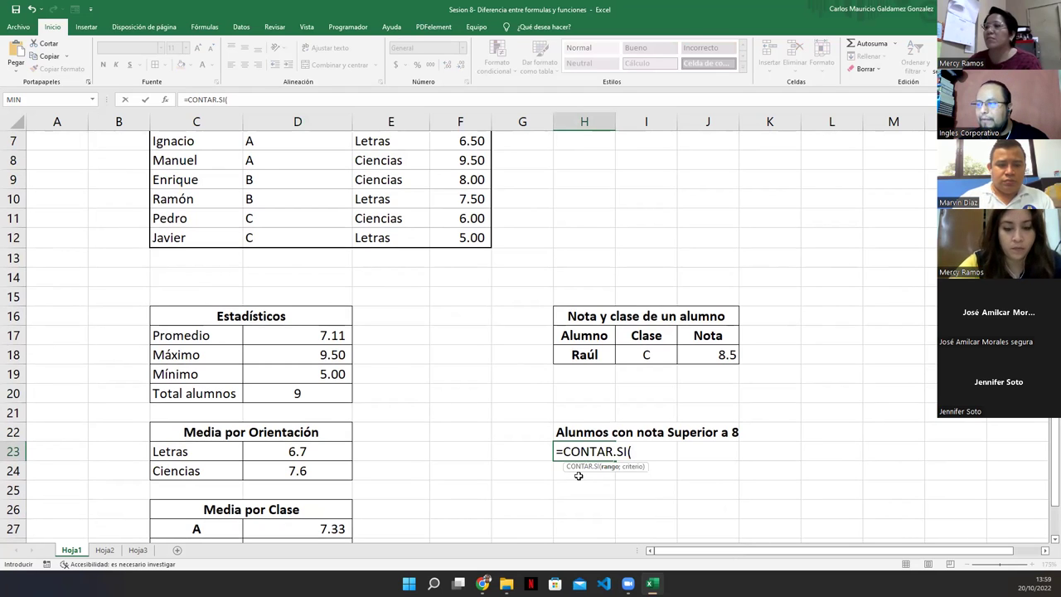
pyautogui.click(580, 467)
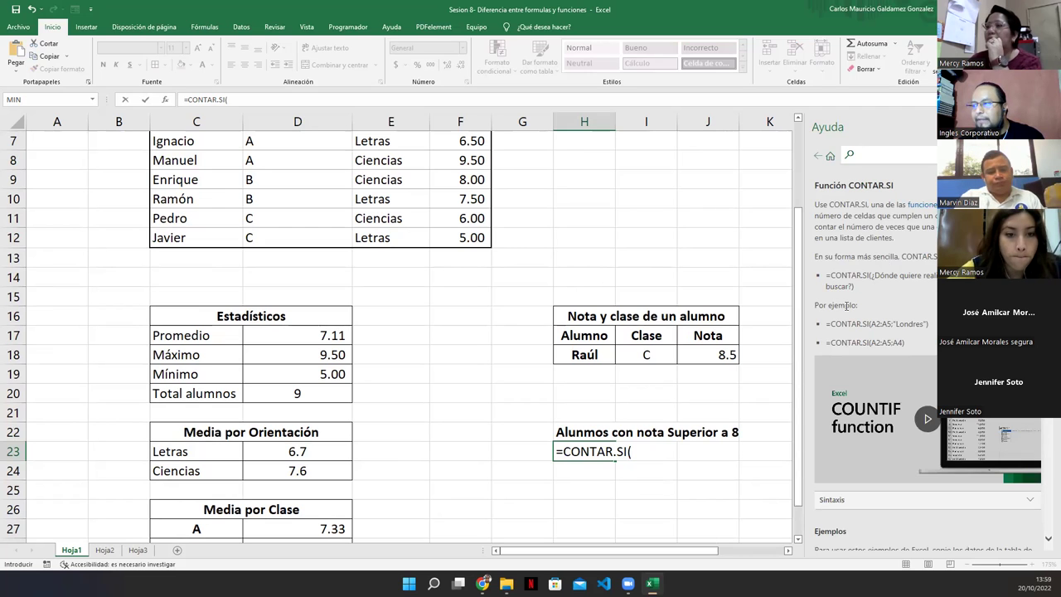
pyautogui.click(640, 452)
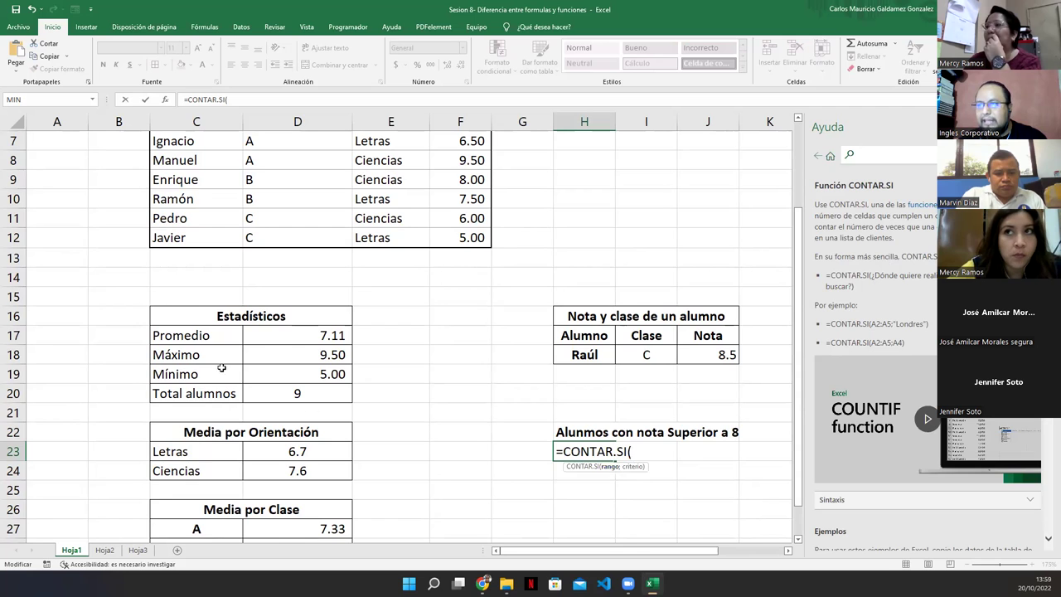
# Step: Complete the H23 formula as =CONTAR.SI(F4:F12;">=8") to count the grades of 8 or more
pyautogui.scroll(2, 249, 373)
pyautogui.scroll(-1, 314, 380)
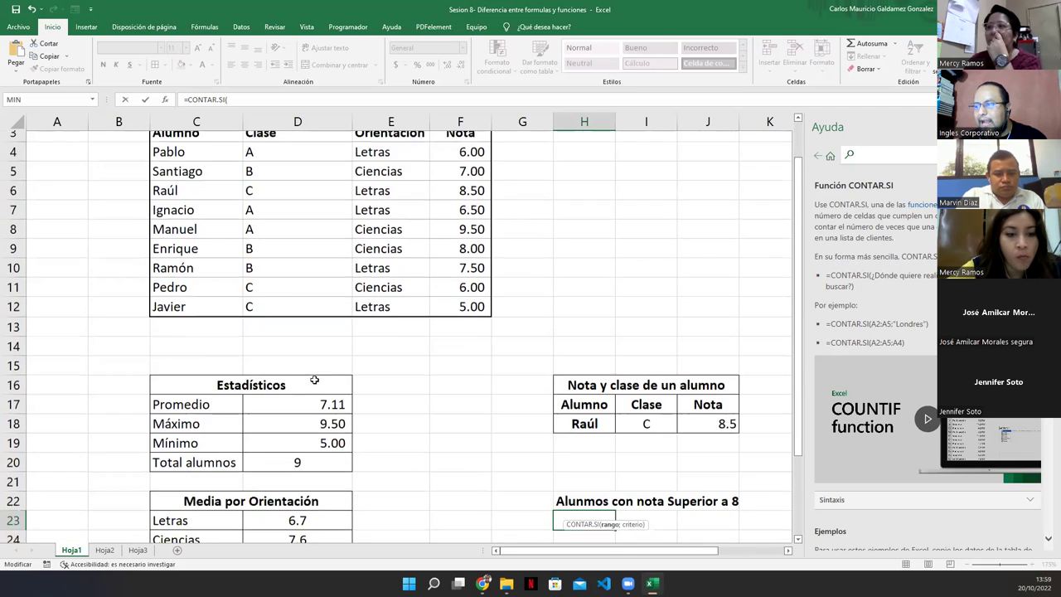
pyautogui.scroll(1, 315, 379)
pyautogui.moveTo(461, 200); pyautogui.dragTo(461, 359)
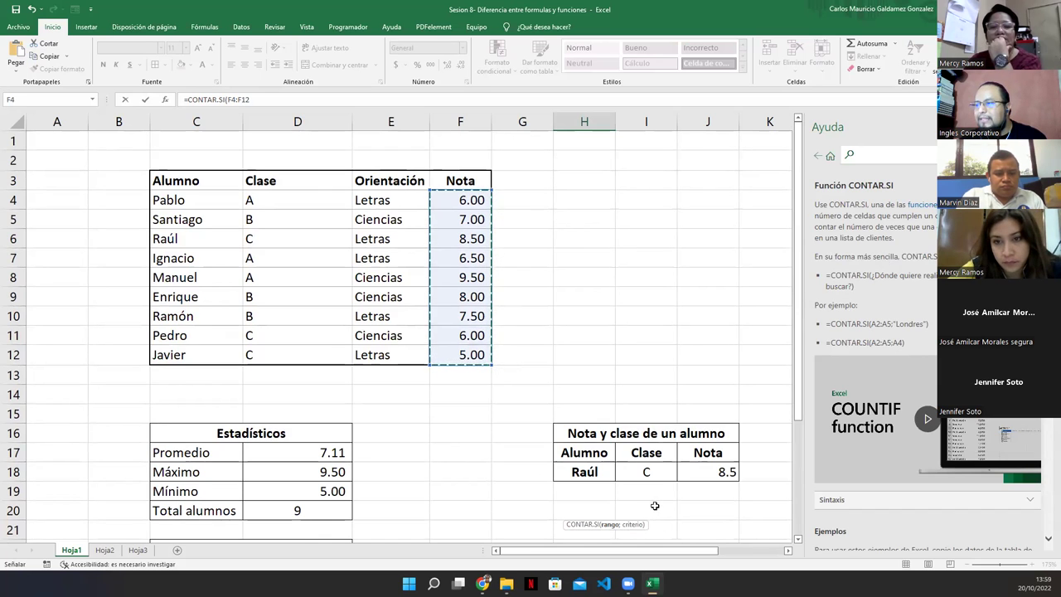
pyautogui.scroll(-2, 654, 505)
pyautogui.write(';')
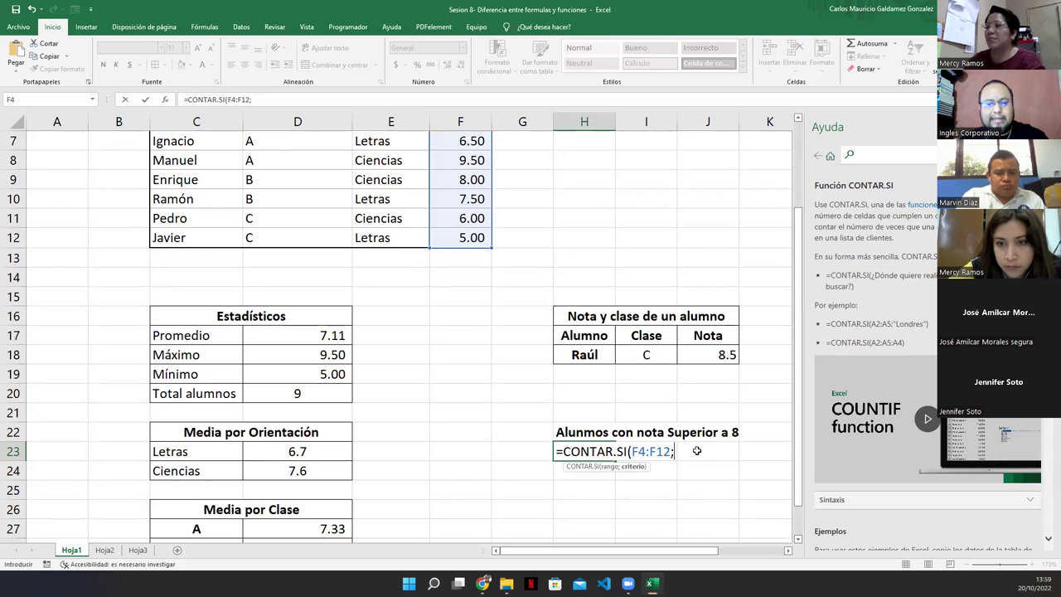
pyautogui.write('"')
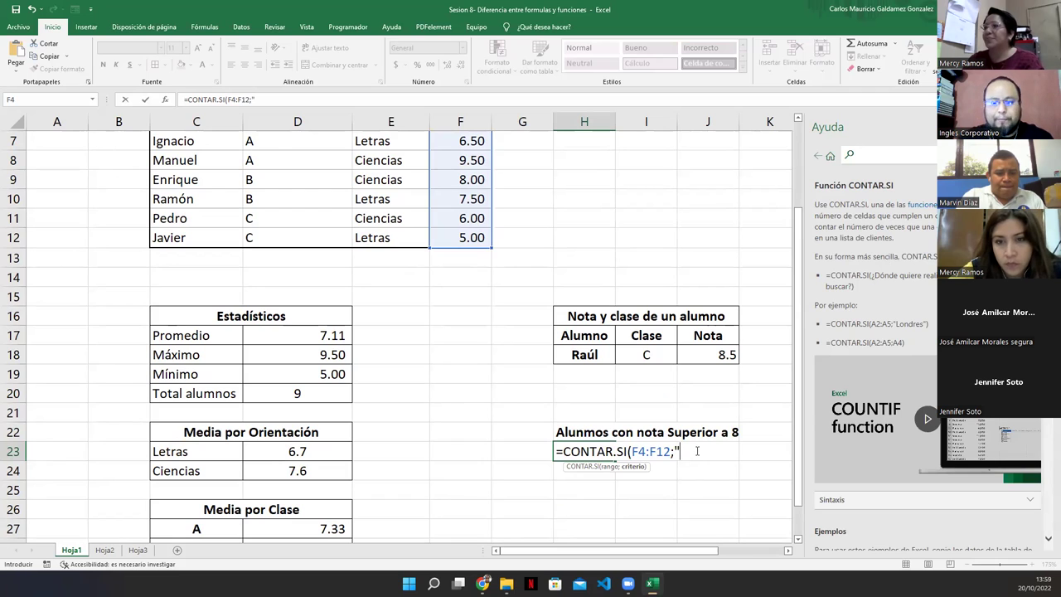
pyautogui.write('<')
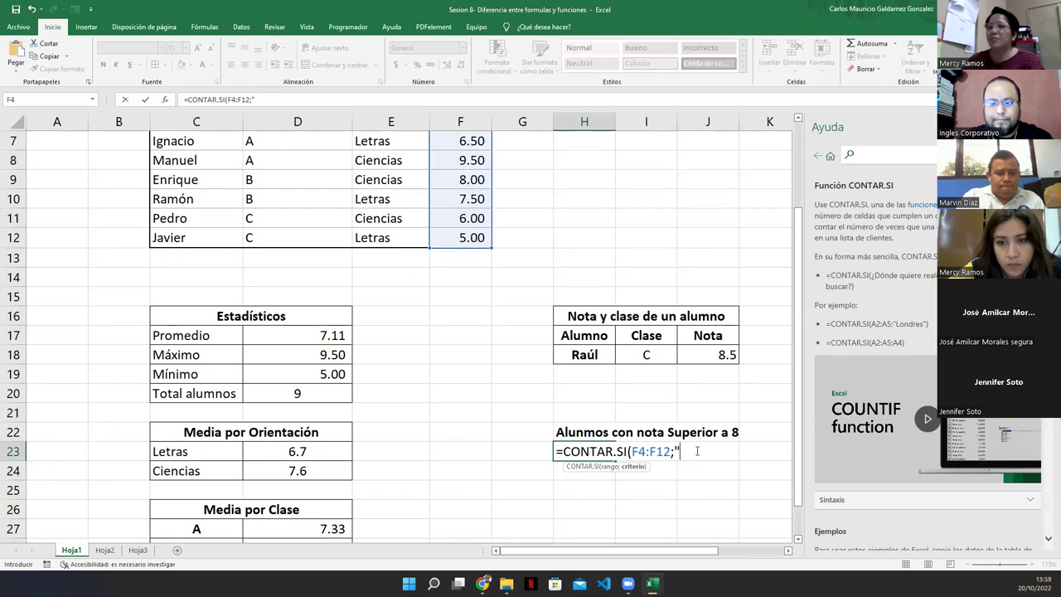
pyautogui.write('=8')
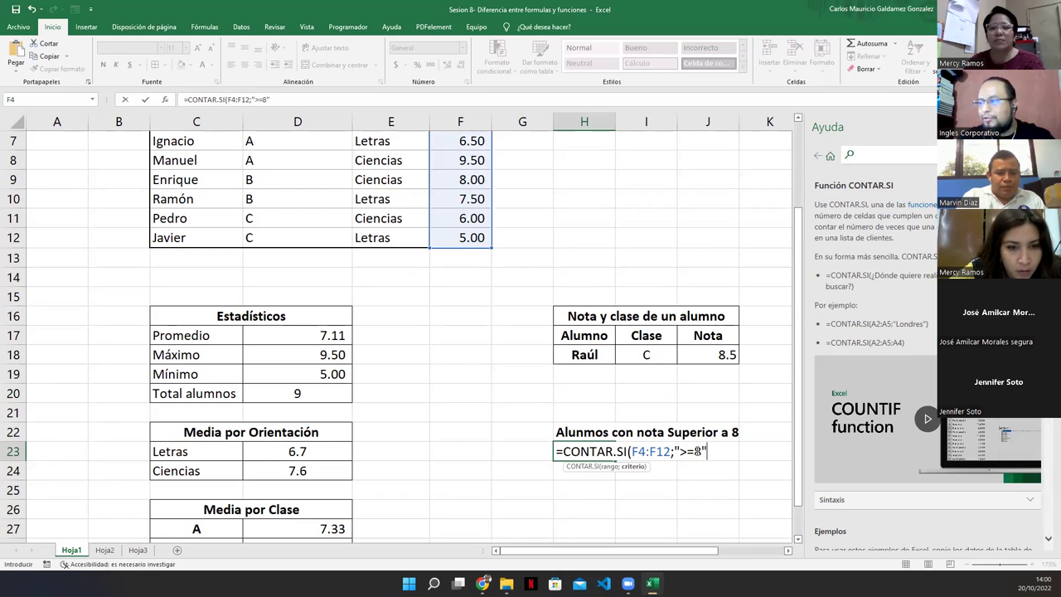
pyautogui.write('")')
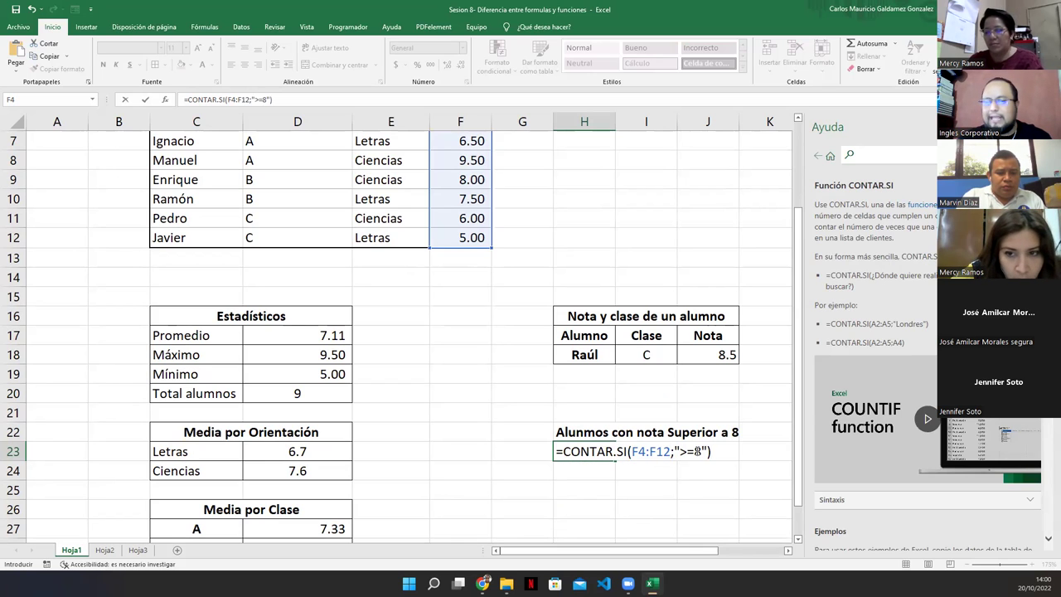
pyautogui.press('Return')
pyautogui.press('Up')
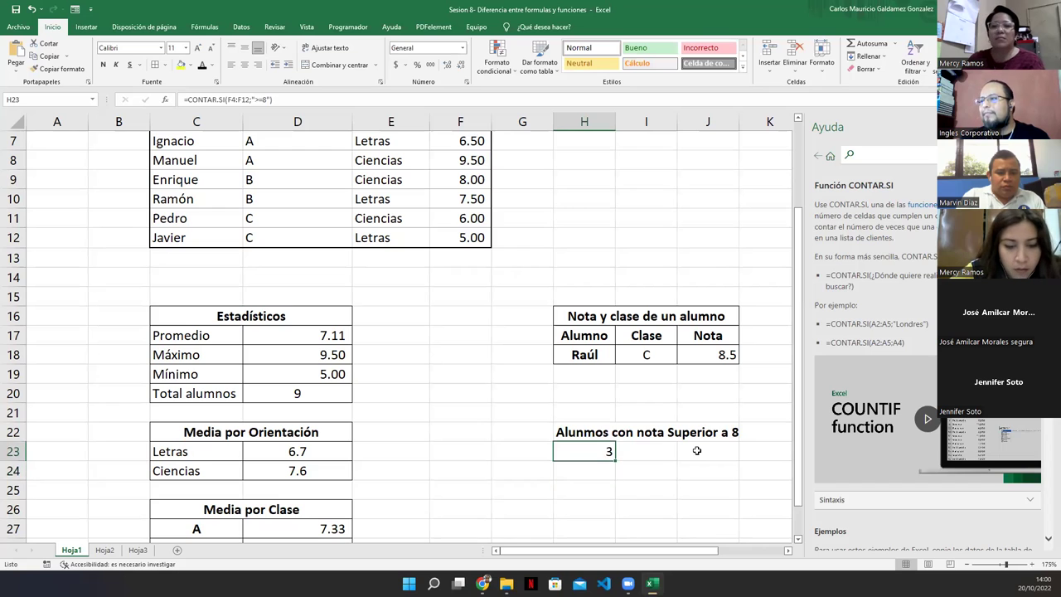
# Step: Compare the CONTAR.SI formula in L23 with the one in H23
pyautogui.click(780, 454)
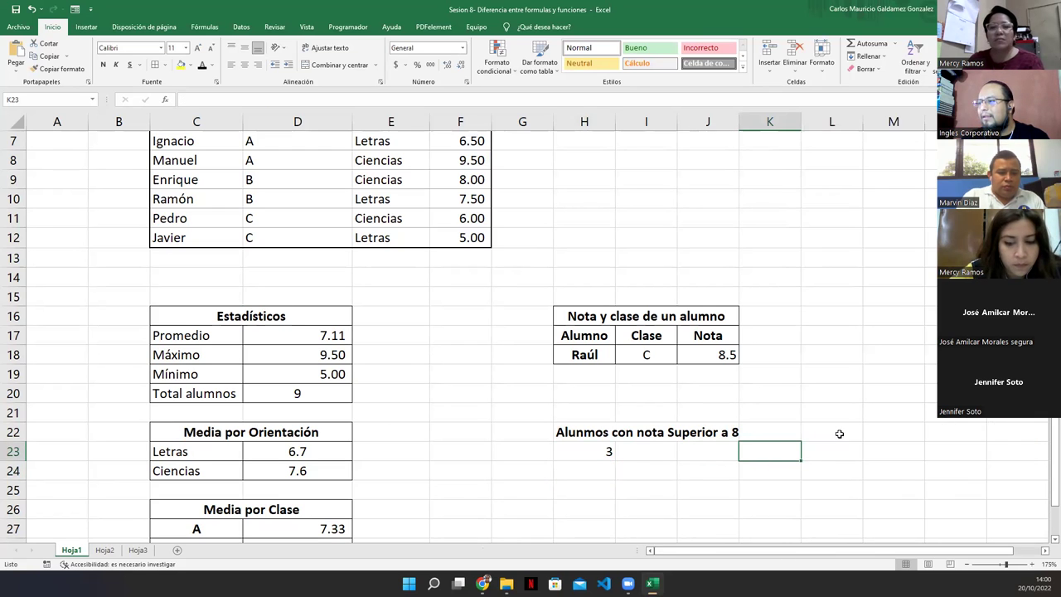
pyautogui.click(819, 455)
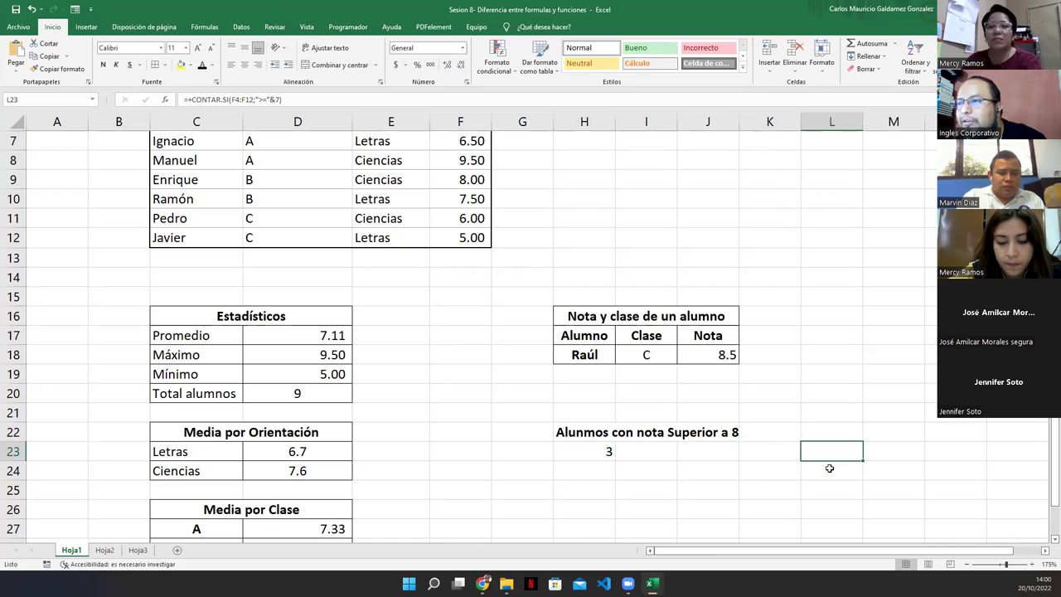
pyautogui.click(591, 458)
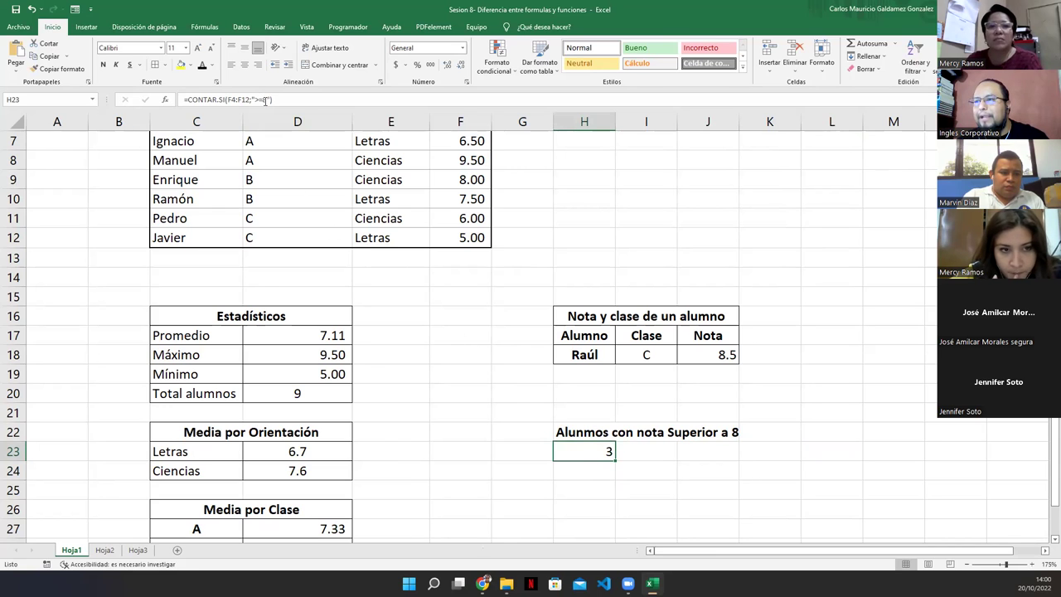
# Step: Rewrite the criterion in H23 with a concatenated number, making the formula =CONTAR.SI(F4:F12;">="&8)
pyautogui.click(265, 99)
pyautogui.click(591, 448)
pyautogui.doubleClick(582, 451)
pyautogui.click(700, 451)
pyautogui.press('BackSpace')
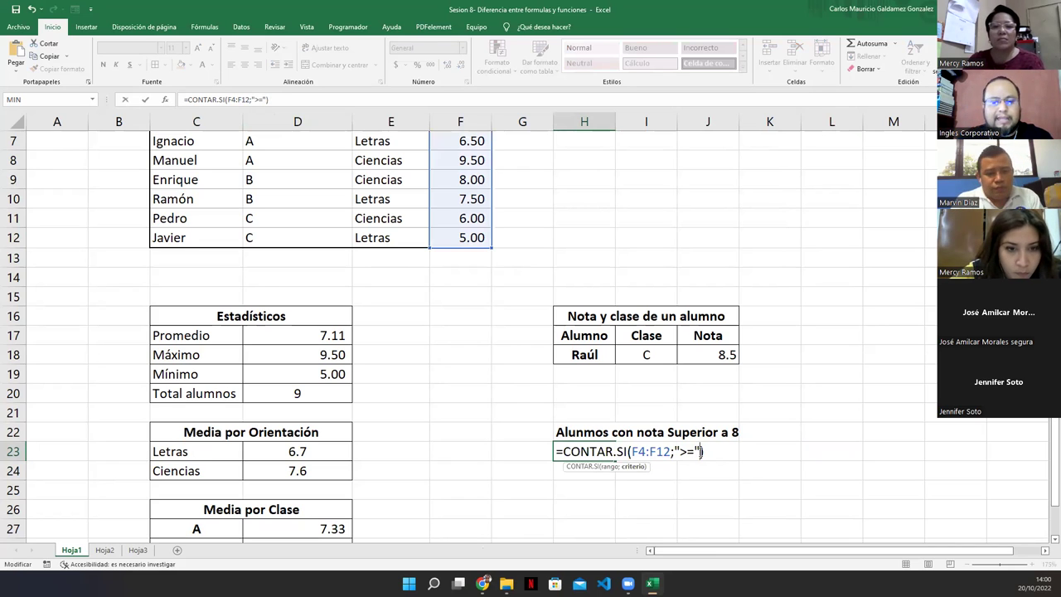
pyautogui.write('&8')
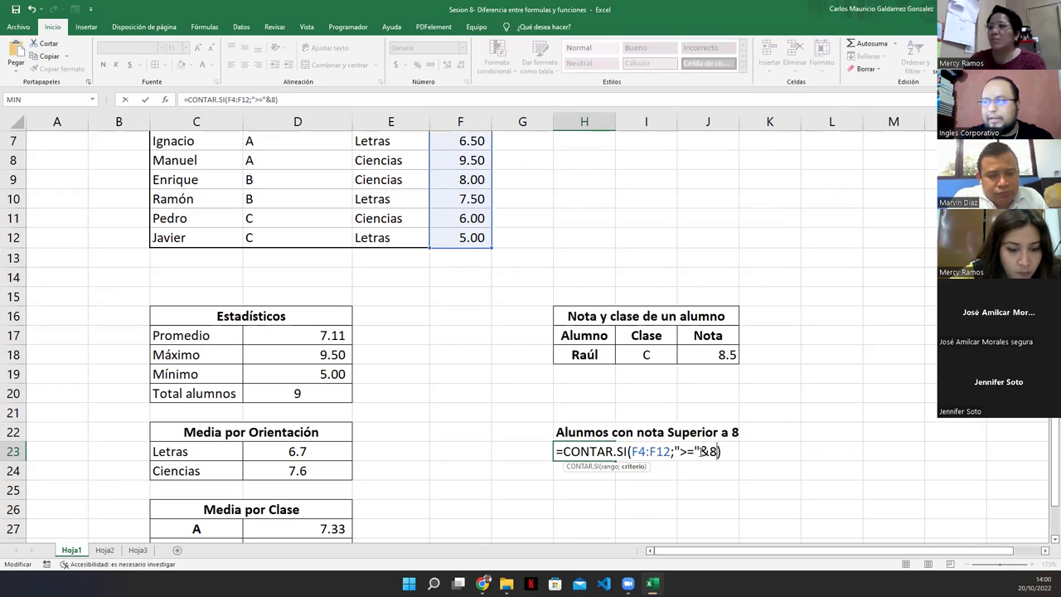
pyautogui.press('Return')
pyautogui.press('Up')
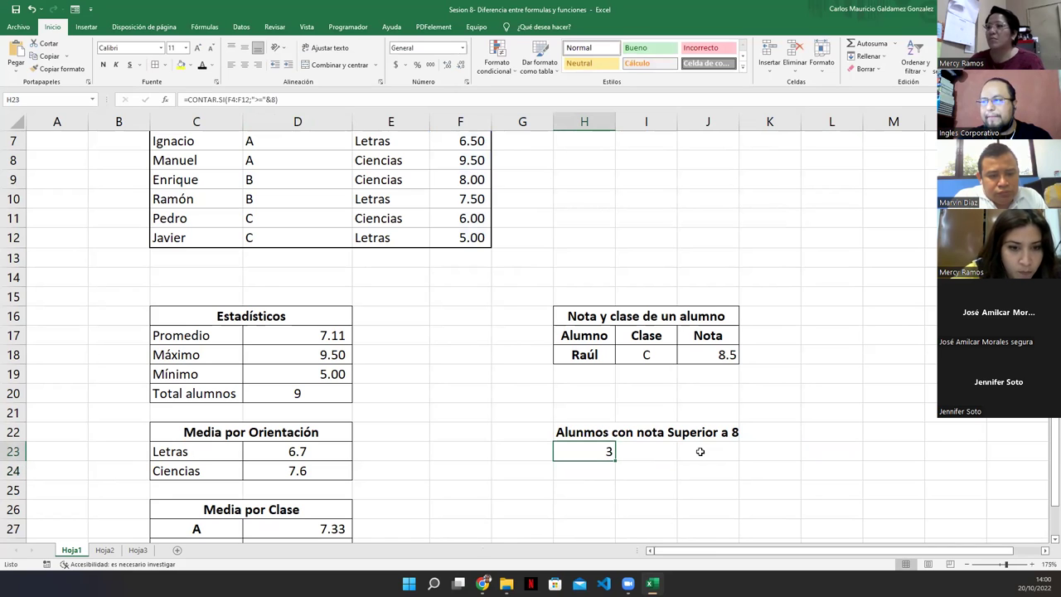
# Step: Merge and center H23:J23, and add borders to the heading and result block H22:J23
pyautogui.moveTo(602, 451); pyautogui.dragTo(713, 452)
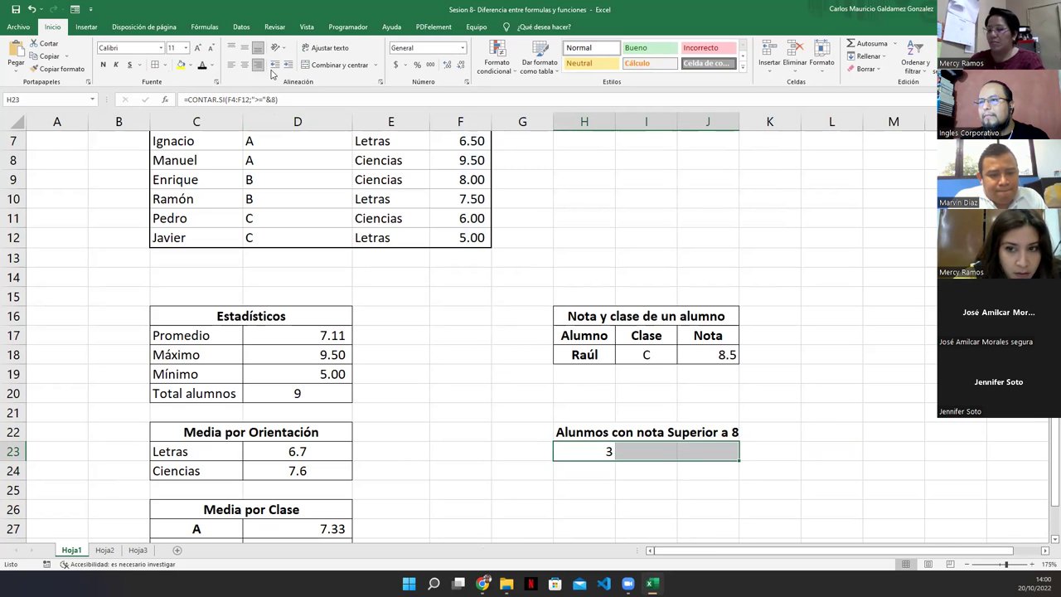
pyautogui.click(316, 66)
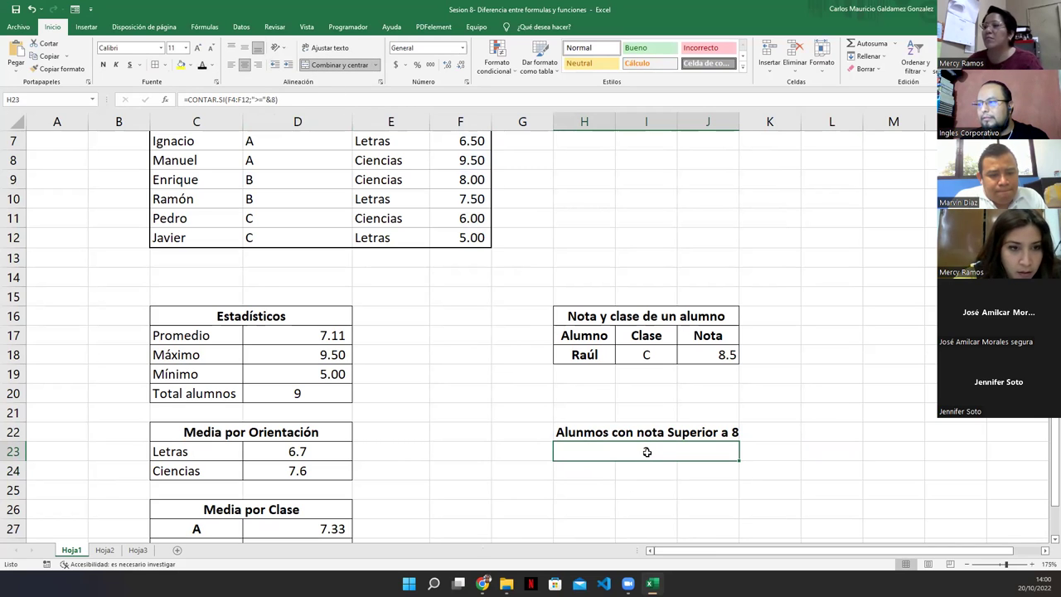
pyautogui.moveTo(622, 431); pyautogui.dragTo(622, 452)
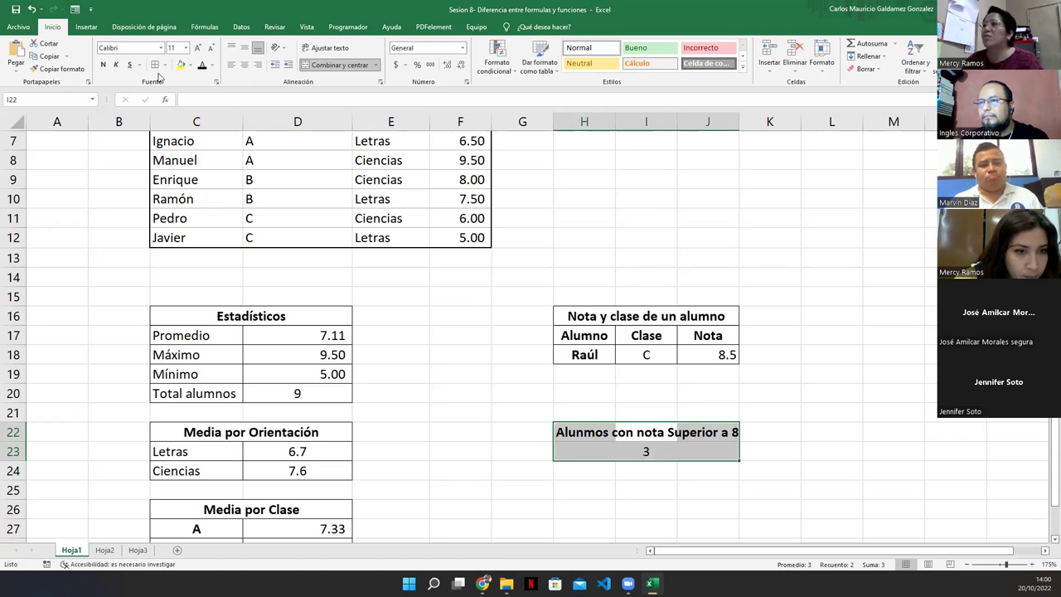
# Step: Open the CONTAR.SI formula in H23, review its range and criterion, and leave it without keeping any edit
pyautogui.doubleClick(629, 452)
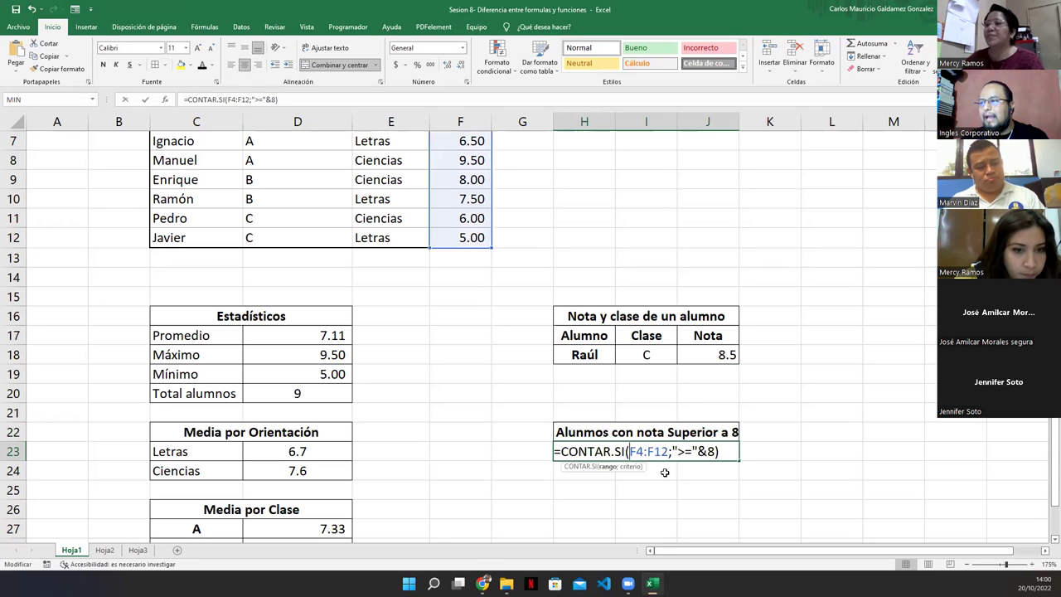
pyautogui.click(722, 452)
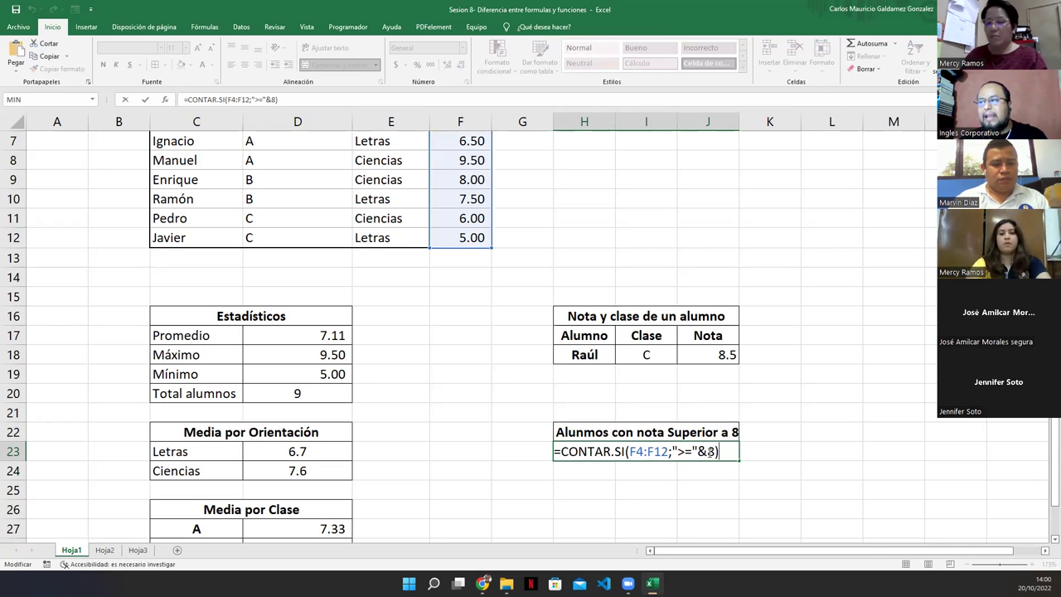
pyautogui.click(711, 451)
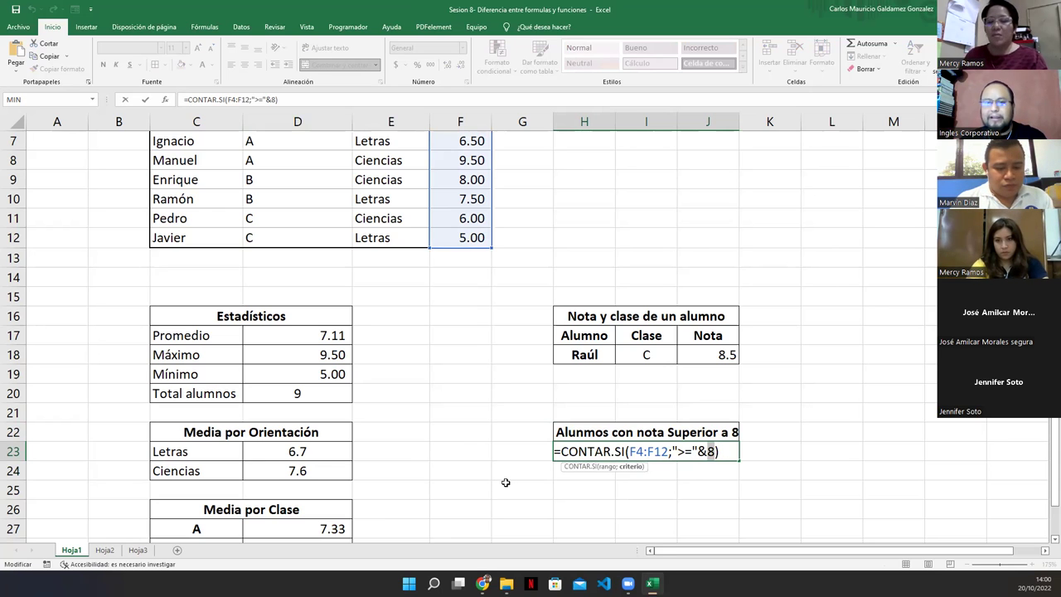
pyautogui.scroll(2, 487, 469)
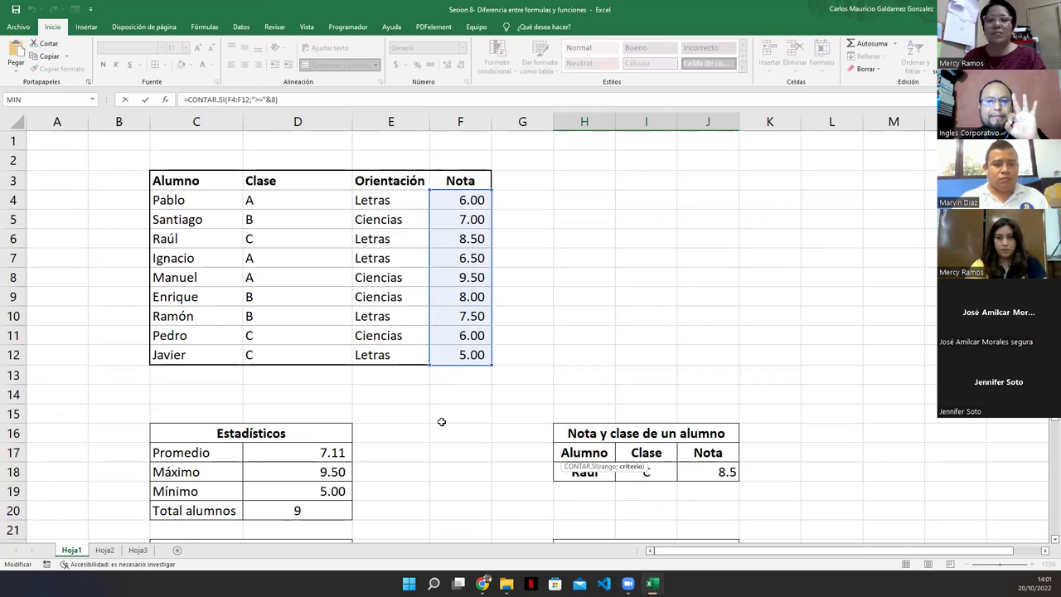
pyautogui.scroll(-1, 497, 444)
pyautogui.click(751, 508)
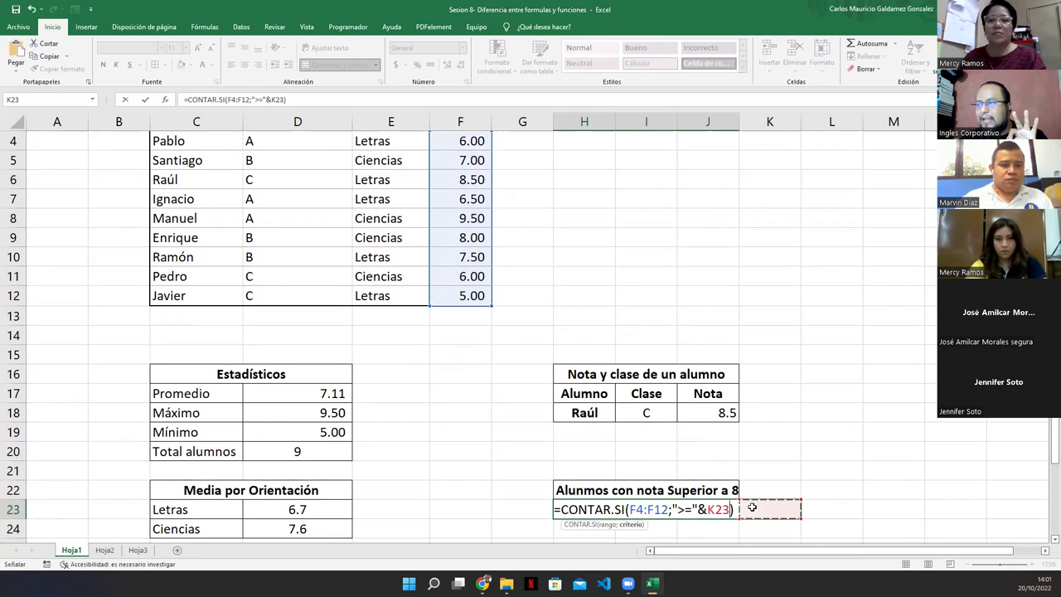
pyautogui.press('Escape')
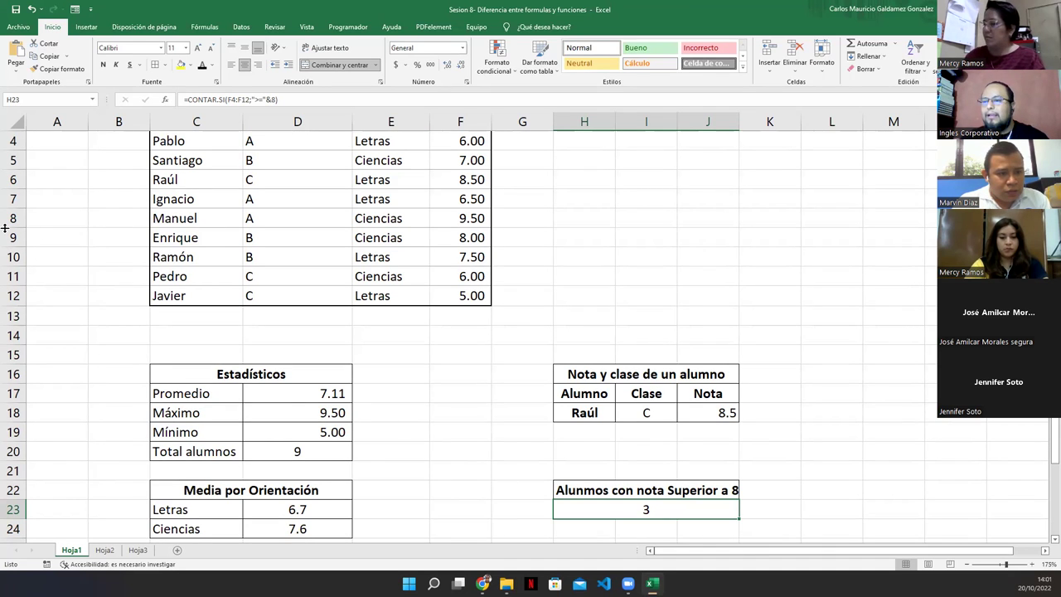
# Step: Look over the exercises on Hoja2 and Hoja3, ending on Hoja2
pyautogui.scroll(1, 287, 376)
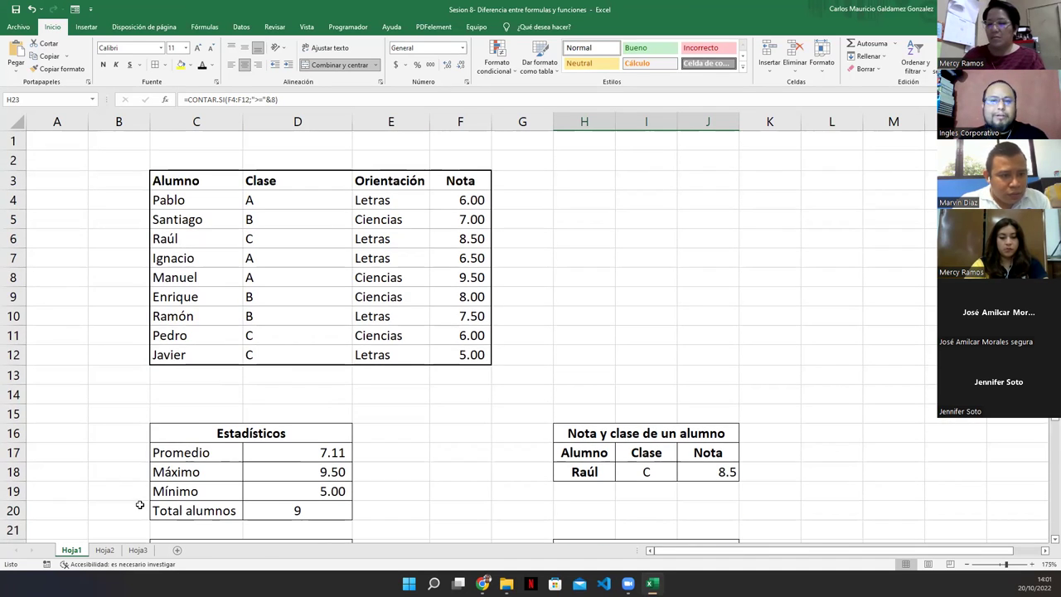
pyautogui.click(104, 550)
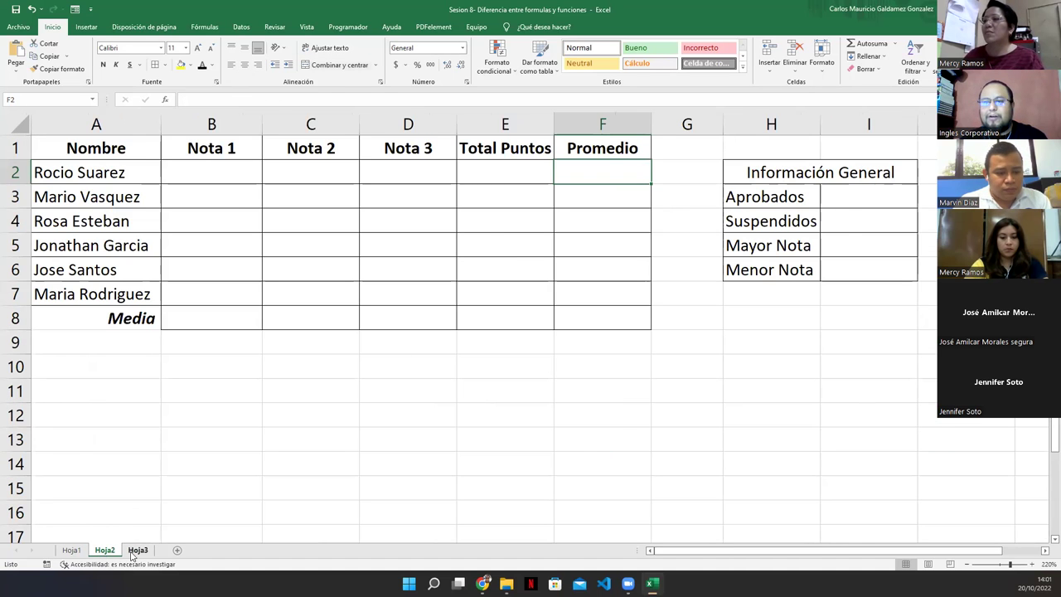
pyautogui.click(134, 552)
pyautogui.click(628, 306)
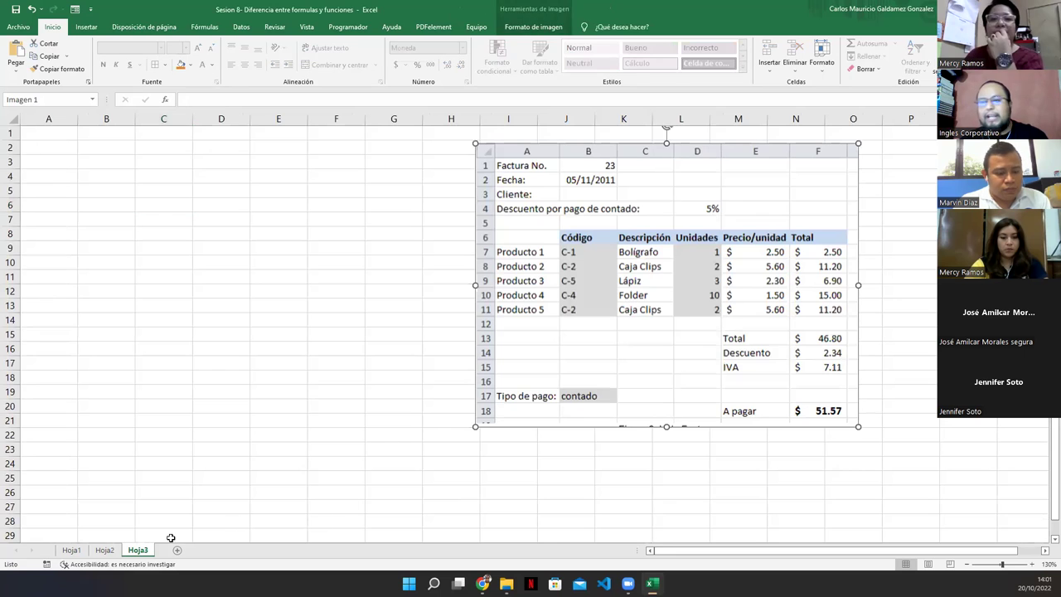
pyautogui.click(105, 550)
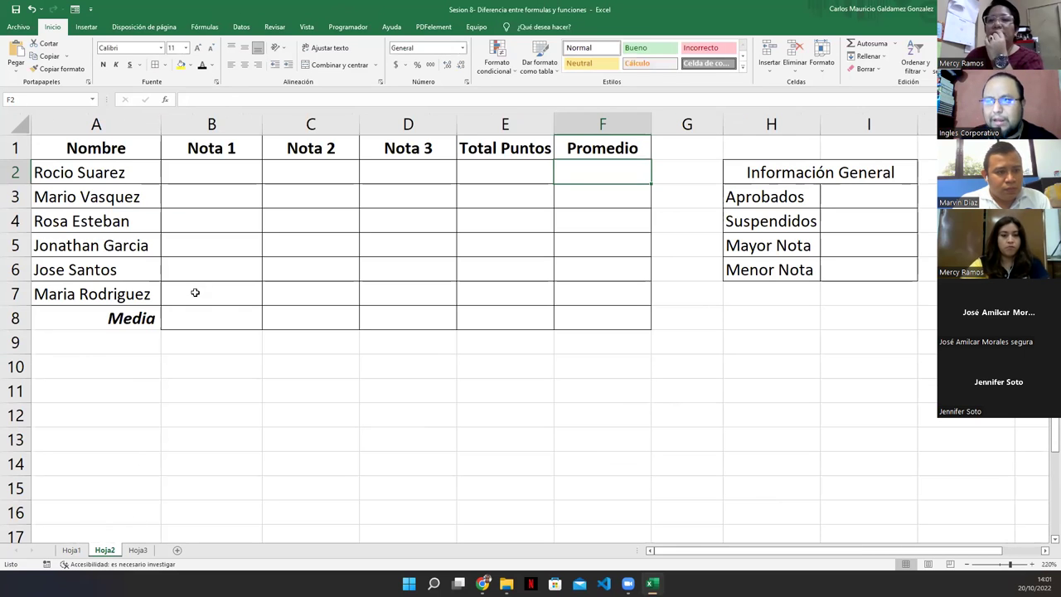
# Step: Examine the cells to complete in the grades table: Nota 1 to Nota 3, Total Puntos, Promedio and the Media row
pyautogui.moveTo(228, 175); pyautogui.dragTo(398, 291)
pyautogui.moveTo(506, 170); pyautogui.dragTo(509, 289)
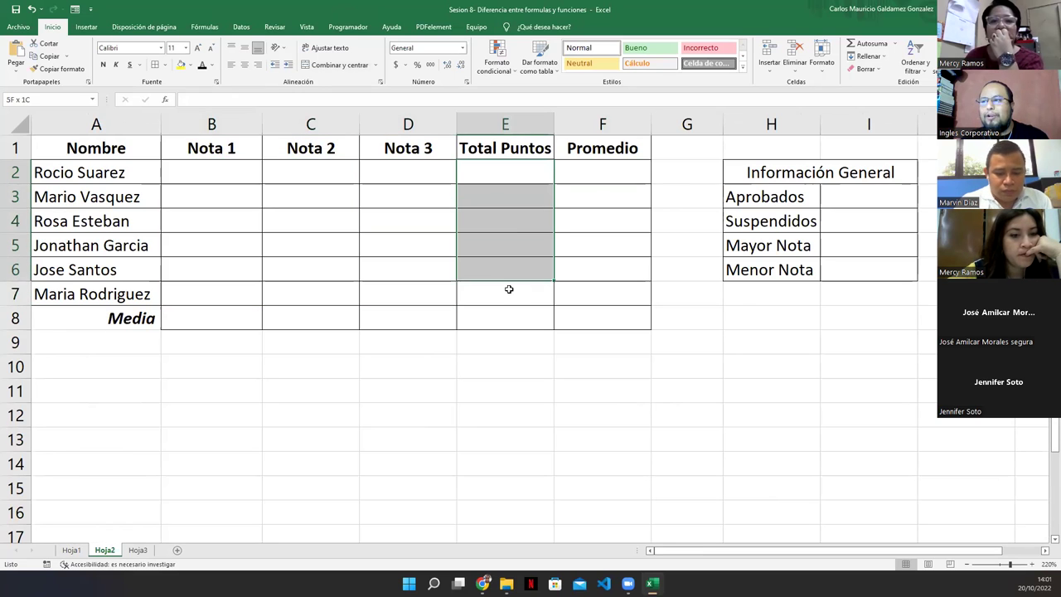
pyautogui.click(588, 171)
pyautogui.click(194, 170)
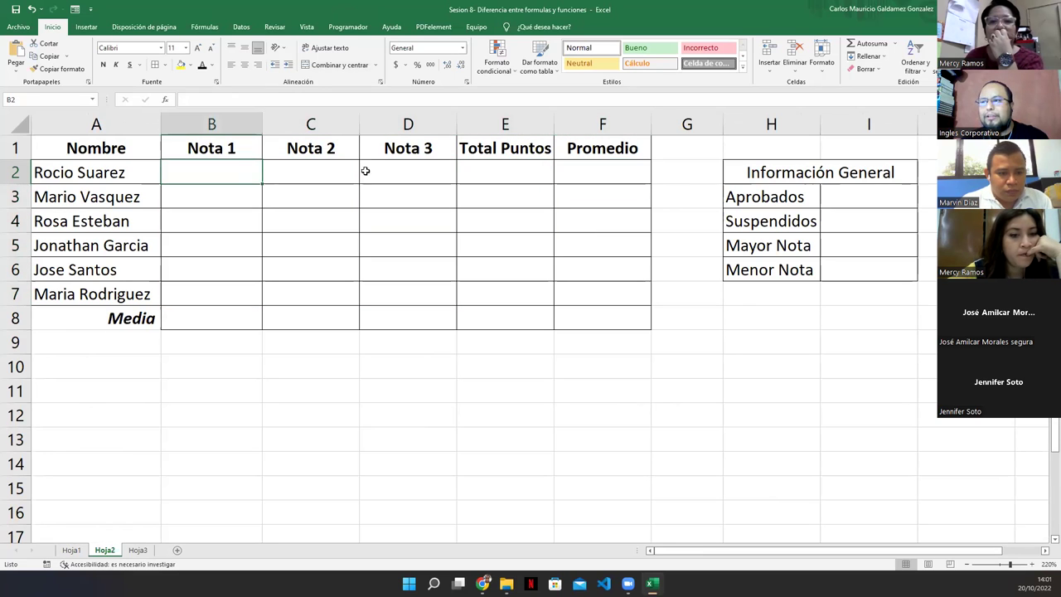
pyautogui.moveTo(365, 171); pyautogui.dragTo(402, 171)
pyautogui.click(179, 315)
pyautogui.moveTo(191, 192); pyautogui.dragTo(199, 293)
pyautogui.moveTo(315, 173); pyautogui.dragTo(325, 296)
pyautogui.moveTo(393, 170); pyautogui.dragTo(406, 289)
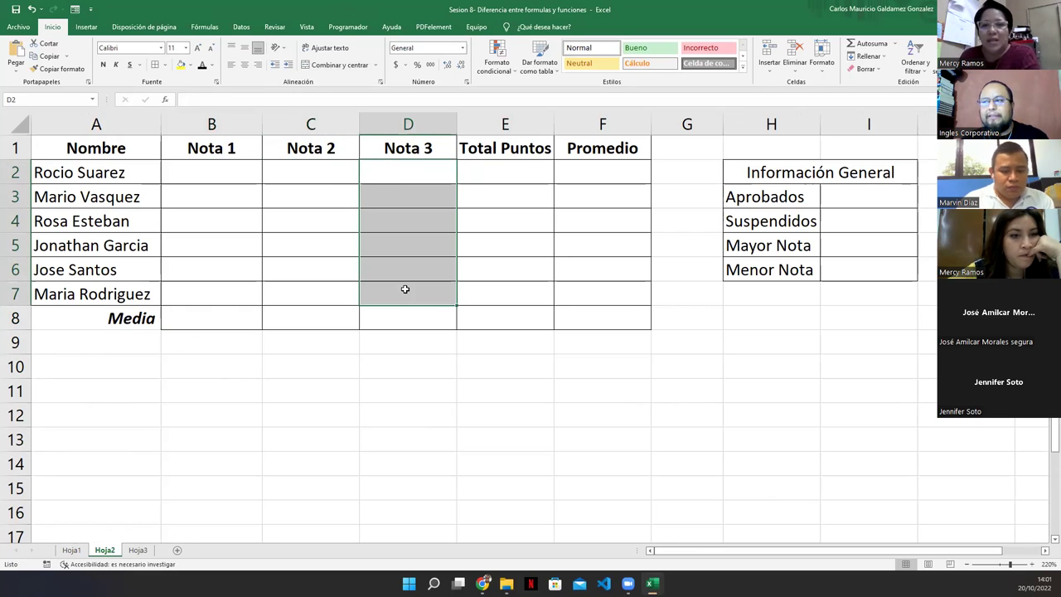
pyautogui.moveTo(506, 171); pyautogui.dragTo(519, 293)
pyautogui.moveTo(599, 170); pyautogui.dragTo(602, 293)
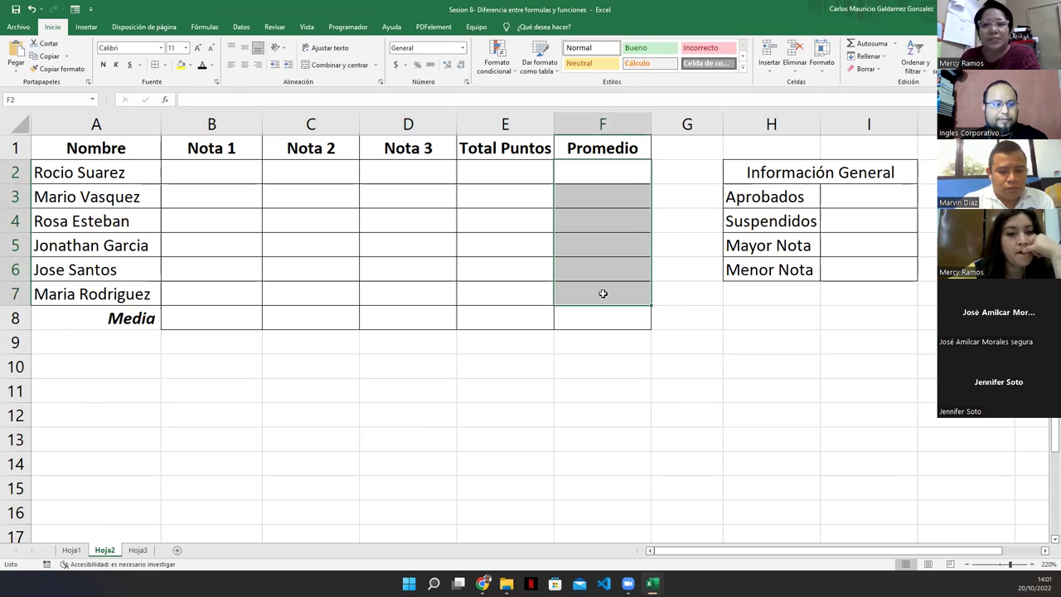
# Step: Change the label in H3 to "Aprobados +7" and autofit column H to its contents
pyautogui.click(841, 199)
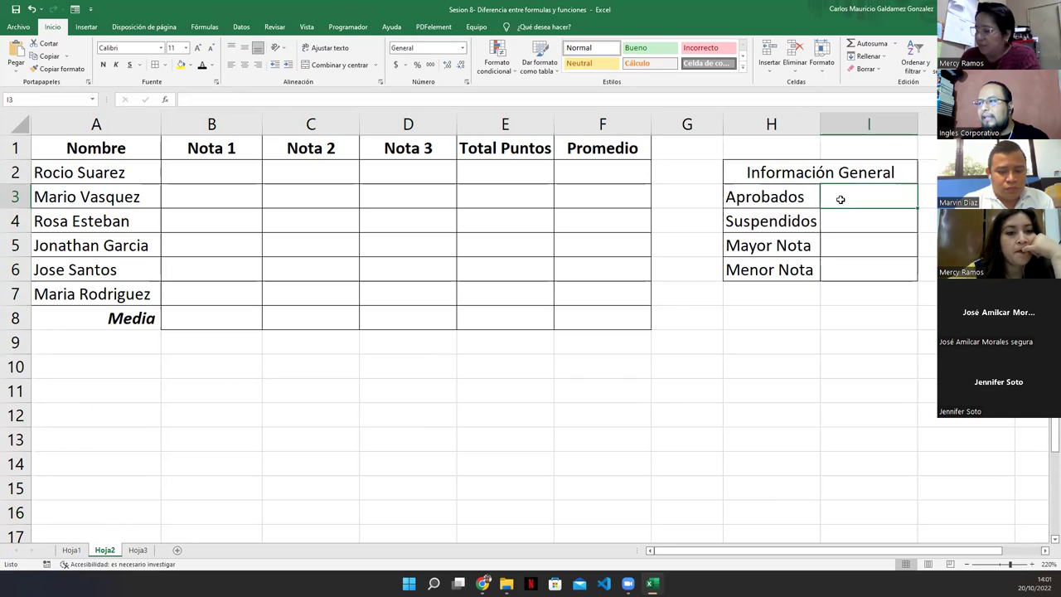
pyautogui.doubleClick(820, 125)
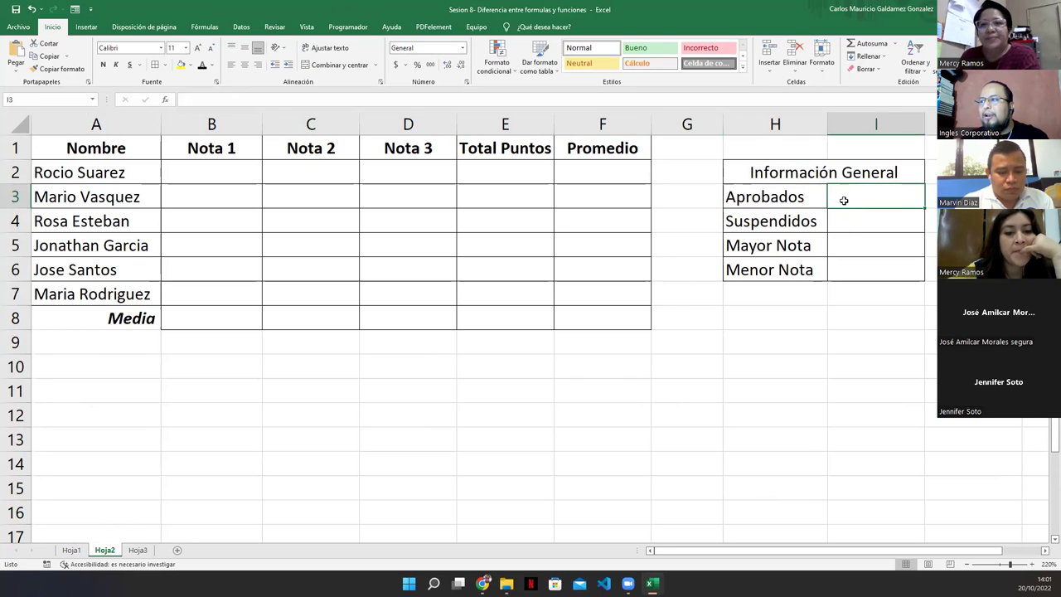
pyautogui.moveTo(603, 168); pyautogui.dragTo(608, 300)
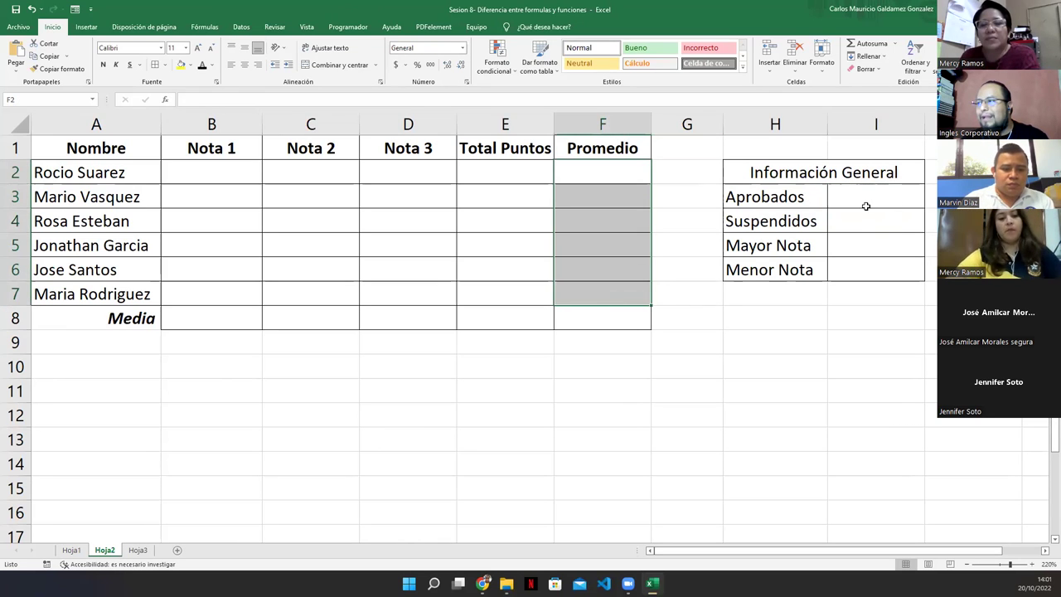
pyautogui.doubleClick(816, 199)
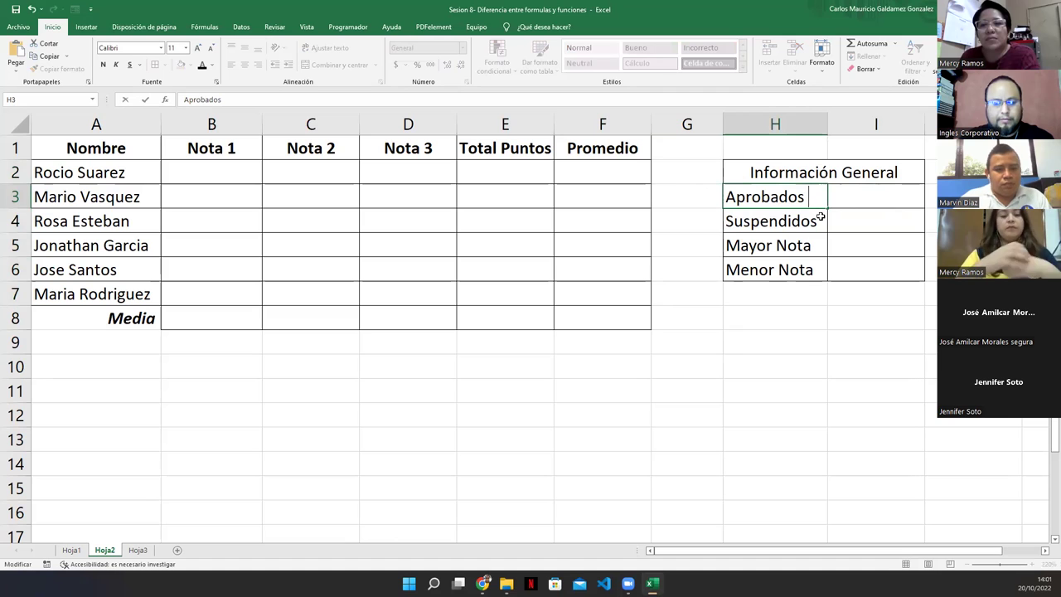
pyautogui.write('+7')
pyautogui.press('Return')
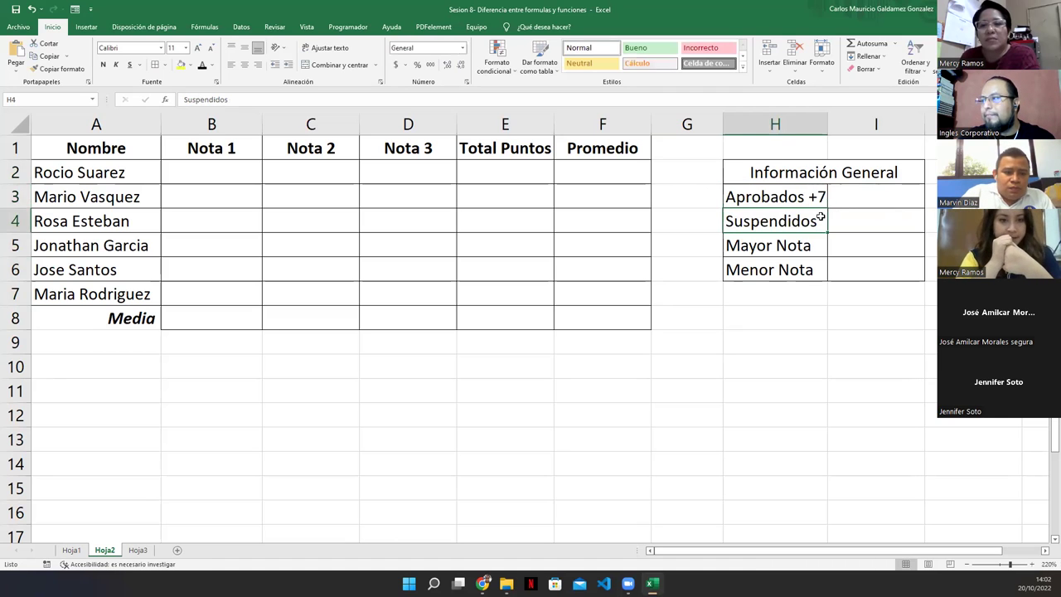
pyautogui.doubleClick(828, 124)
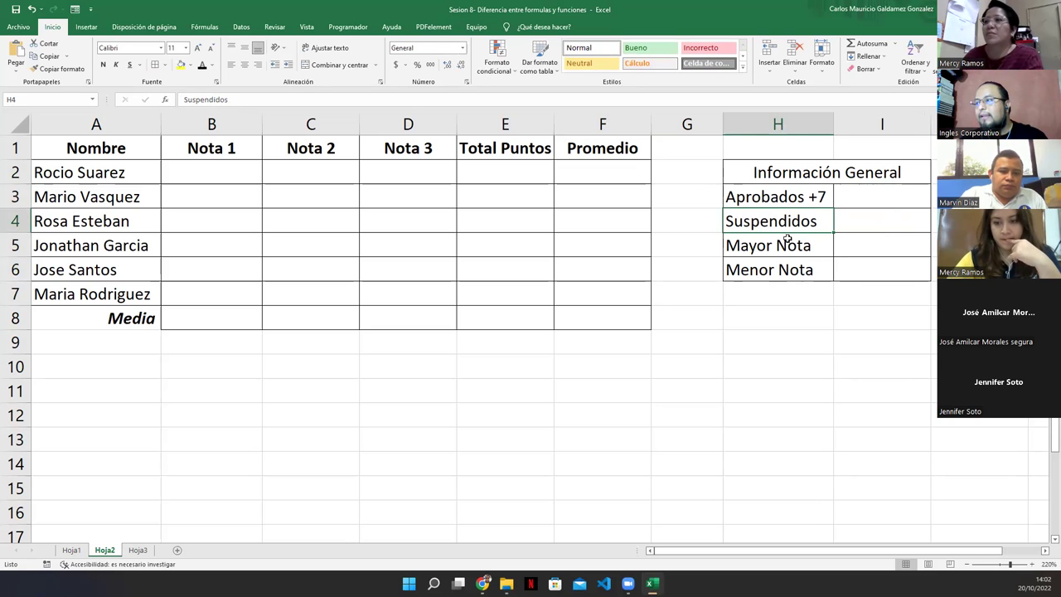
# Step: Review the Mayor Nota and Menor Nota result cells, and the invoice example with its blank working area on Hoja3
pyautogui.click(862, 251)
pyautogui.click(862, 270)
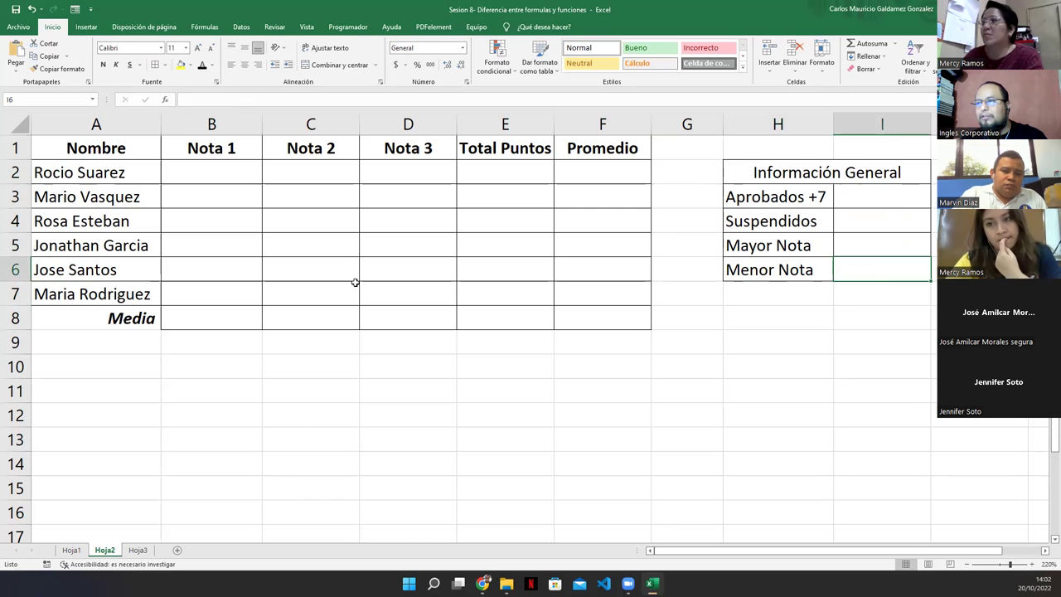
pyautogui.click(137, 550)
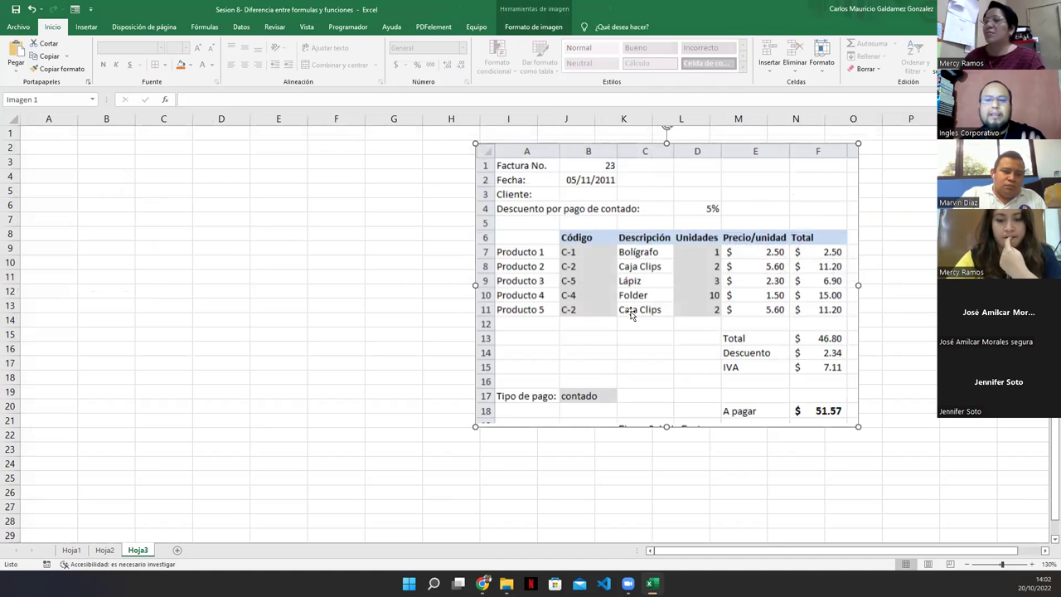
pyautogui.click(237, 290)
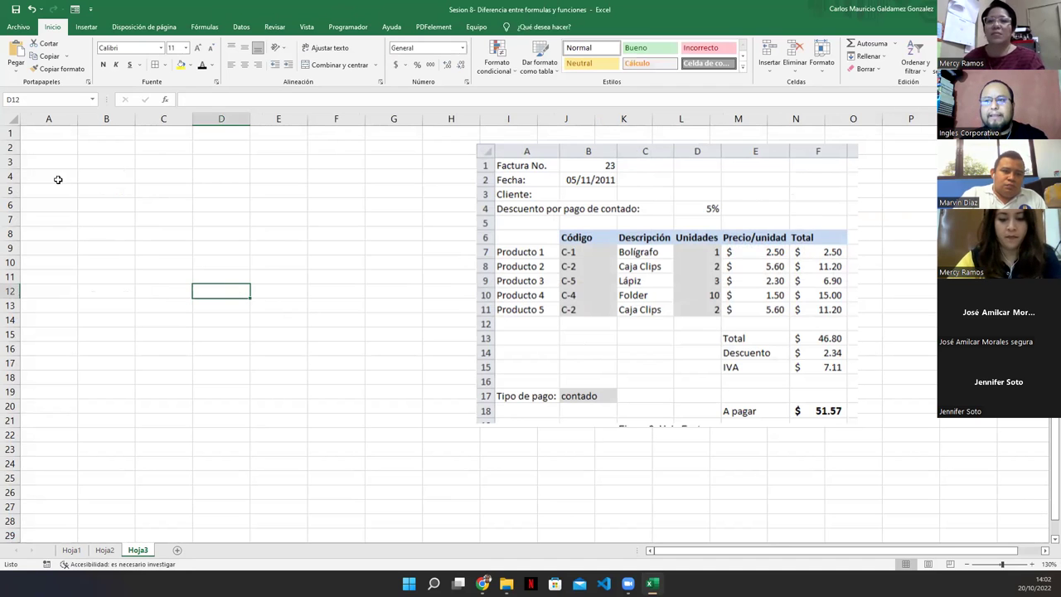
pyautogui.click(53, 135)
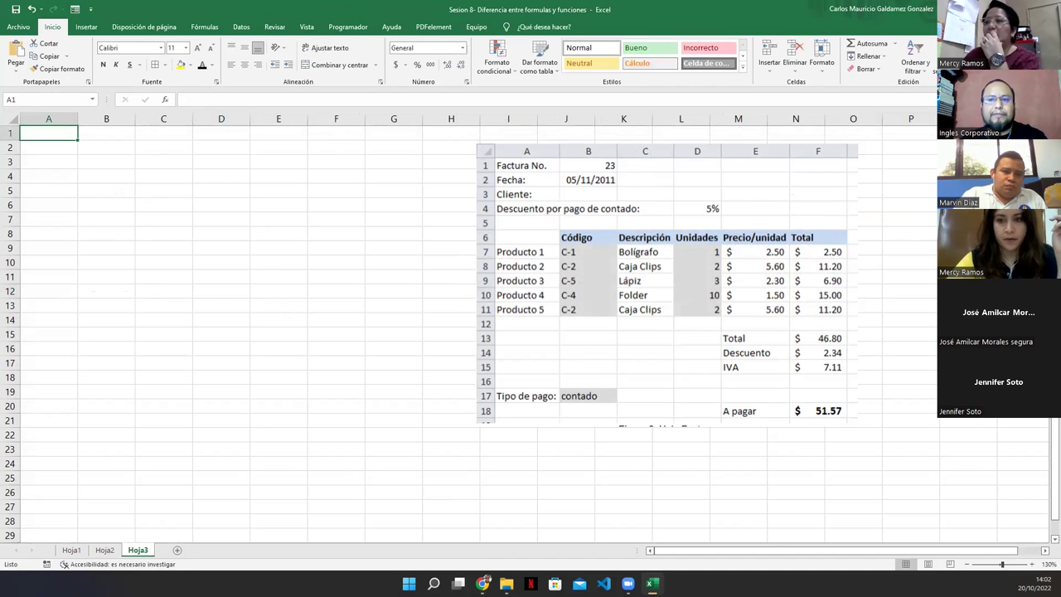
# Step: Save the workbook, return to Hoja1, and switch to the presentation to advance through the "DUDAS o INQUIETUDES" slide
pyautogui.click(16, 9)
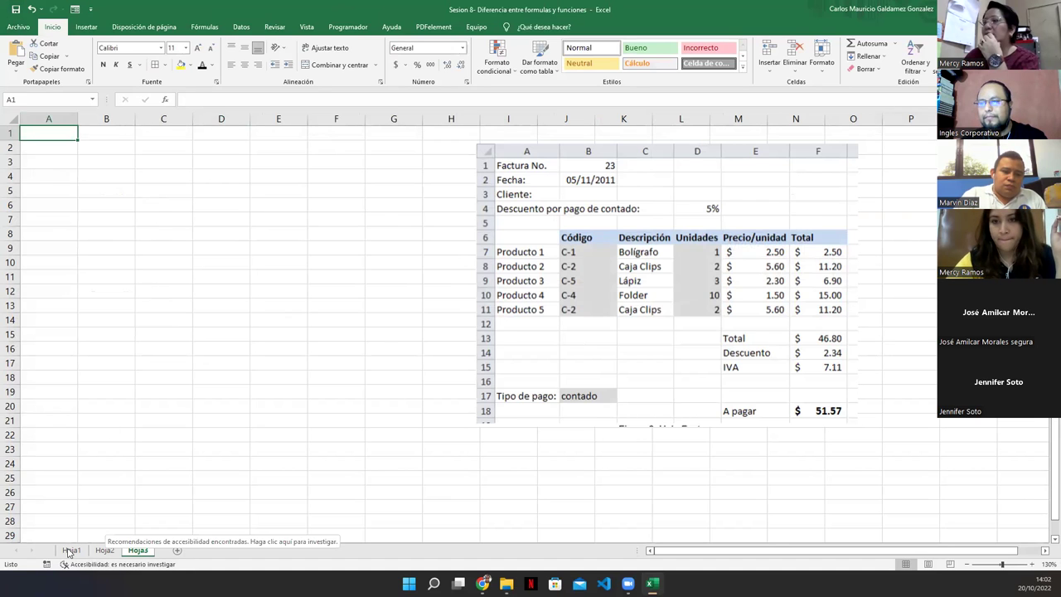
pyautogui.click(71, 550)
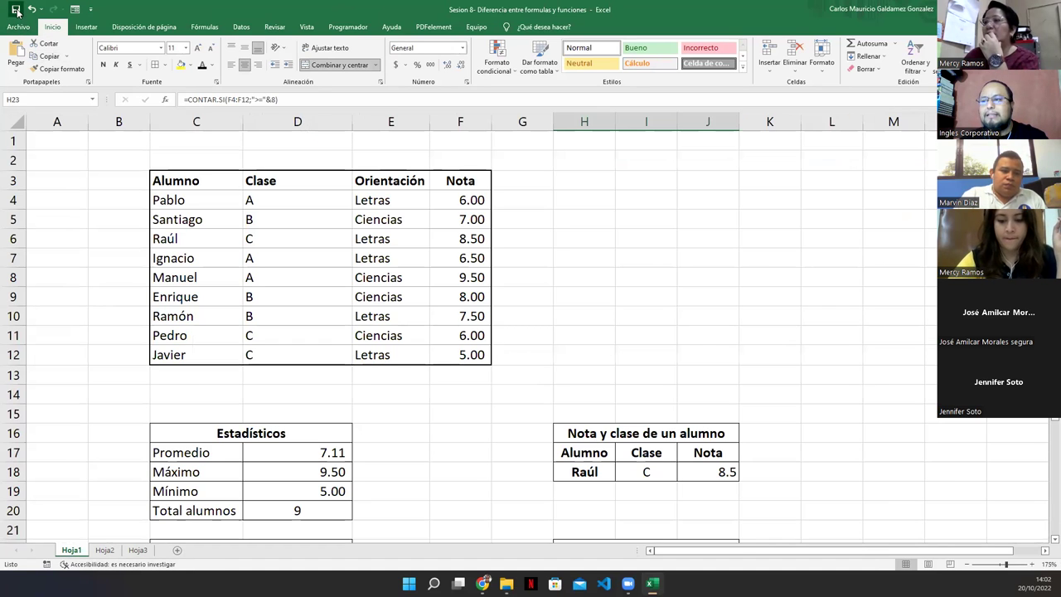
pyautogui.hotkey('alt', 'Tab')
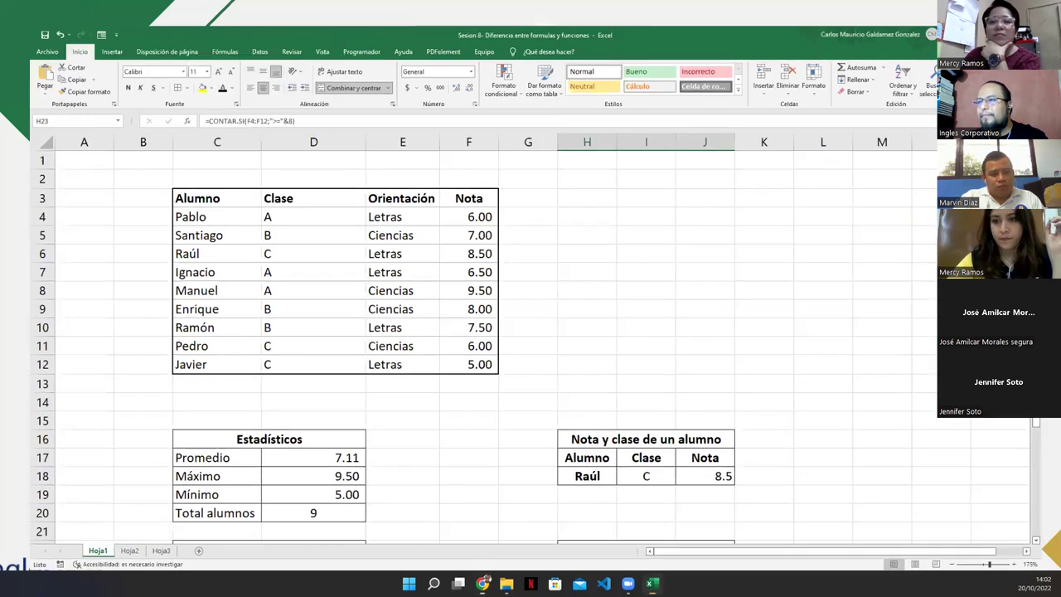
pyautogui.click(846, 256)
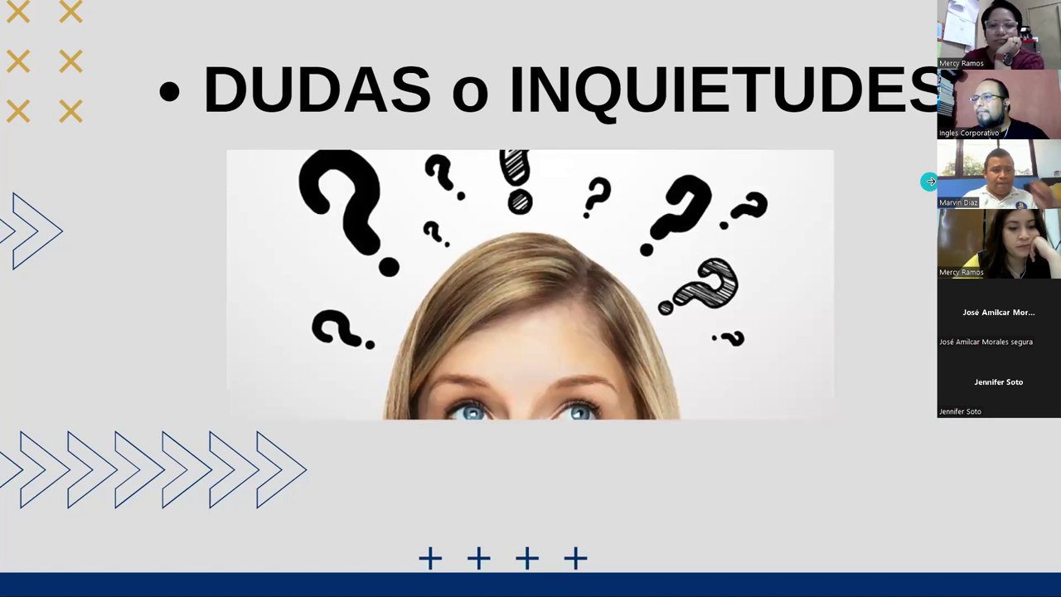
pyautogui.click(931, 185)
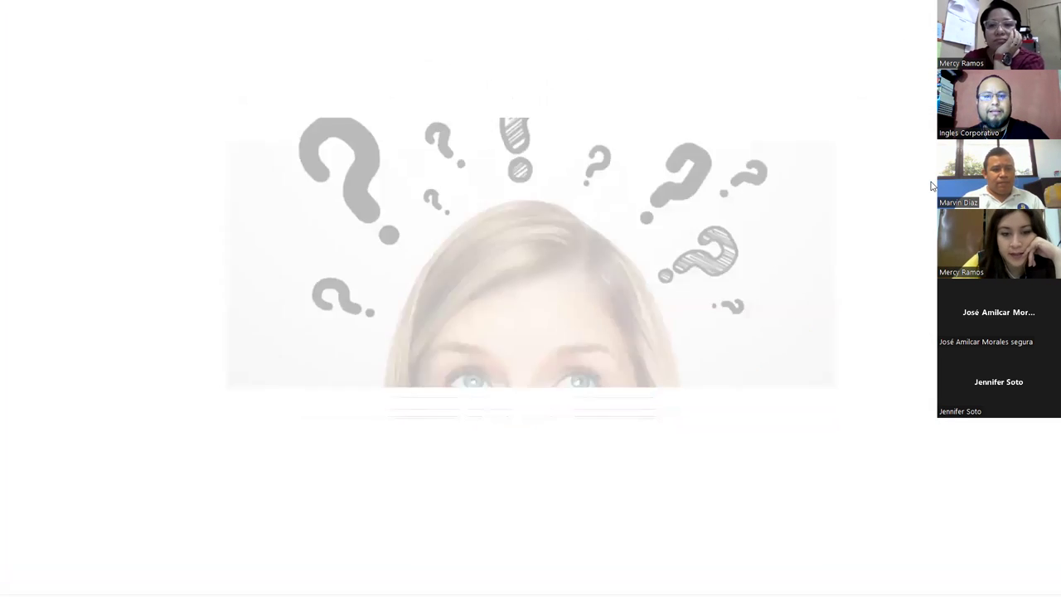